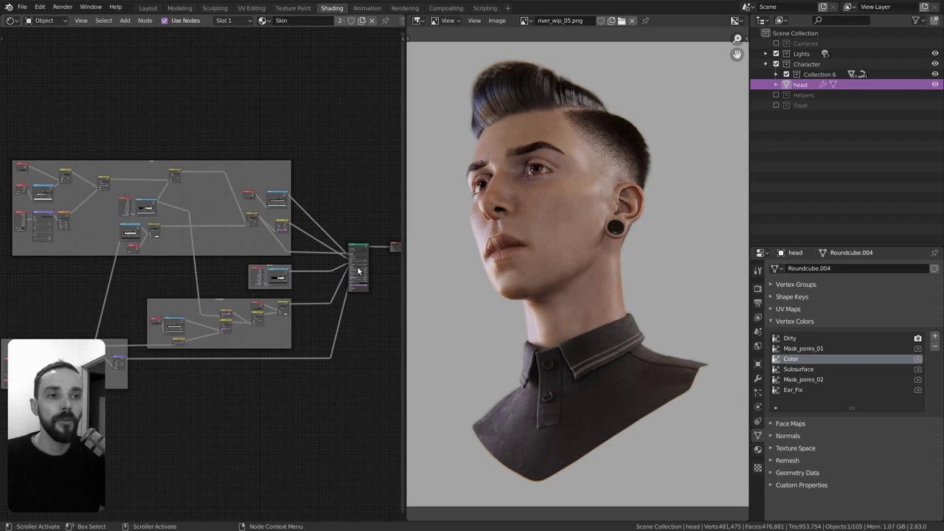
# Step: Switch the right area to the 3D Viewport and hide Collection 6 (hair and shirt)
pyautogui.moveTo(363, 264)
pyautogui.mouseDown(button='middle')
pyautogui.moveTo(350, 267)
pyautogui.moveTo(360, 262)
pyautogui.mouseUp(button='middle')
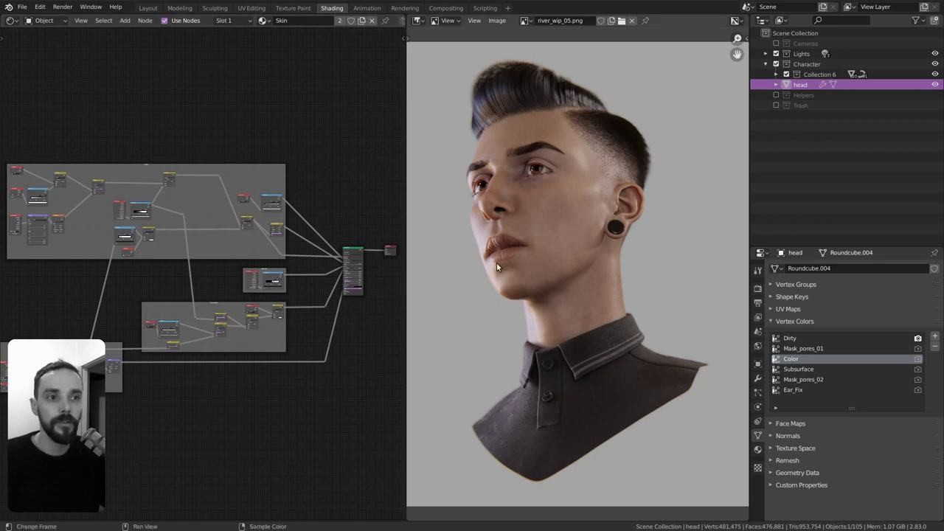
pyautogui.hotkey('shift', 'F5')
pyautogui.moveTo(569, 261)
pyautogui.mouseDown(button='middle')
pyautogui.moveTo(581, 258)
pyautogui.moveTo(563, 285)
pyautogui.mouseUp(button='middle')
pyautogui.click(787, 74)
# Step: Set the viewport to Rendered shading and deselect the head to drop its outline
pyautogui.scroll(1, 569, 262)
pyautogui.scroll(2, 570, 262)
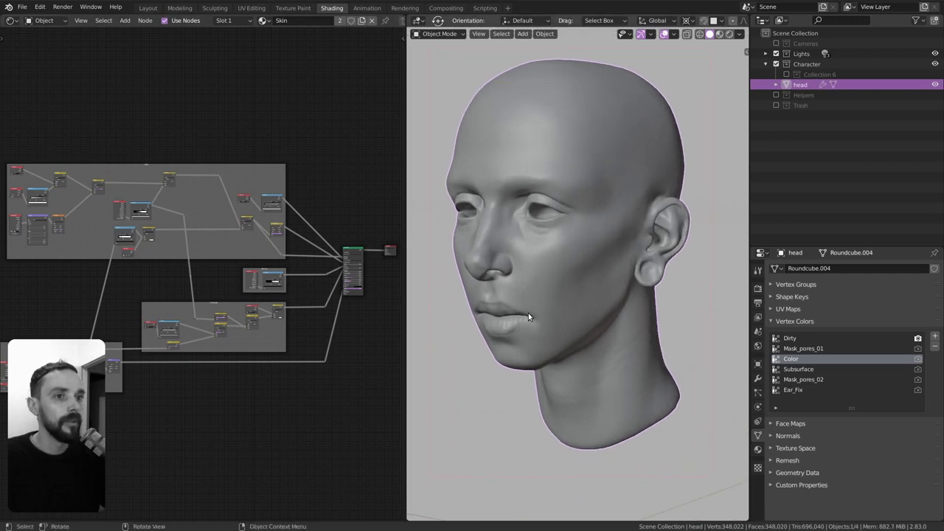
pyautogui.press('z')
pyautogui.click(545, 228)
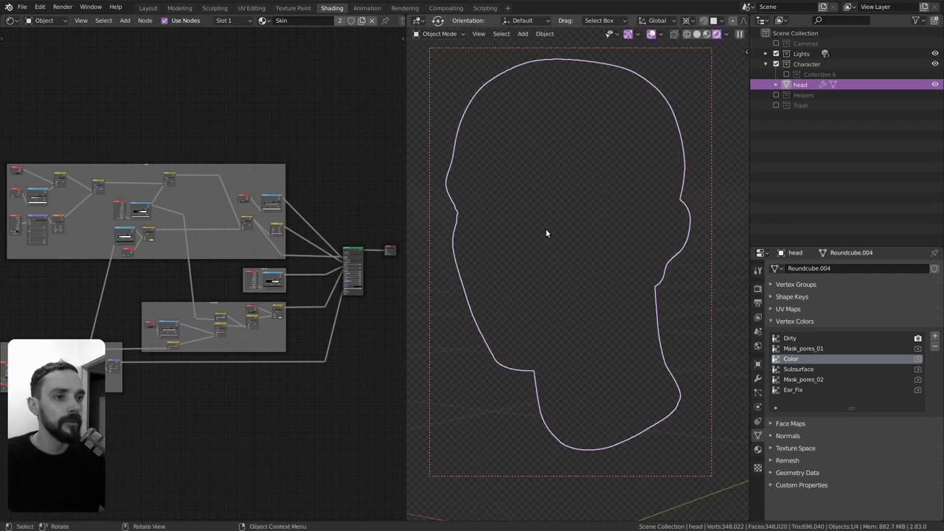
pyautogui.scroll(1, 312, 346)
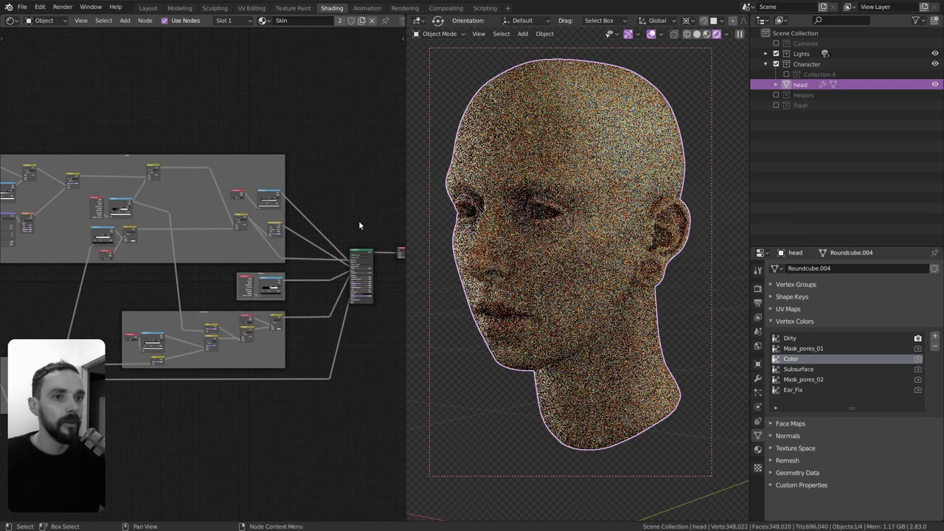
pyautogui.moveTo(300, 251); pyautogui.dragTo(275, 268, button='middle')
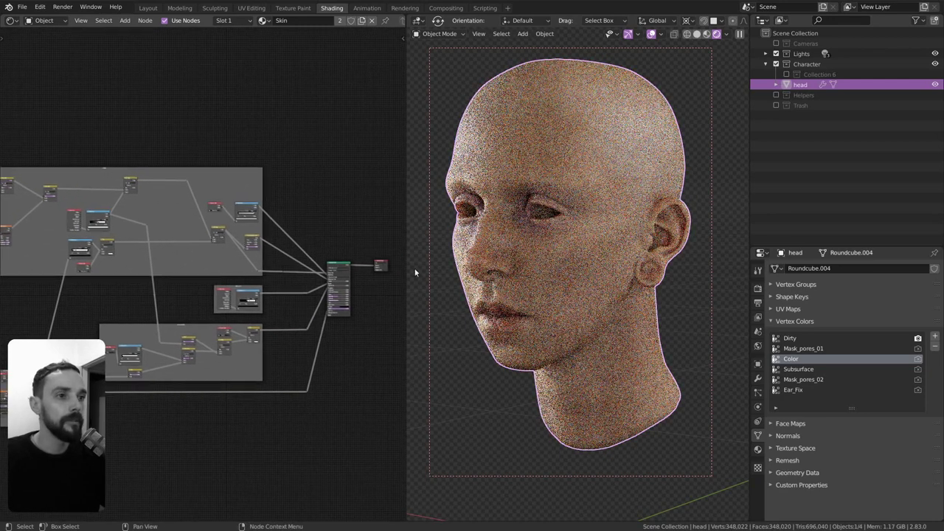
pyautogui.hotkey('alt', 'a')
pyautogui.moveTo(237, 329); pyautogui.dragTo(245, 333, button='middle')
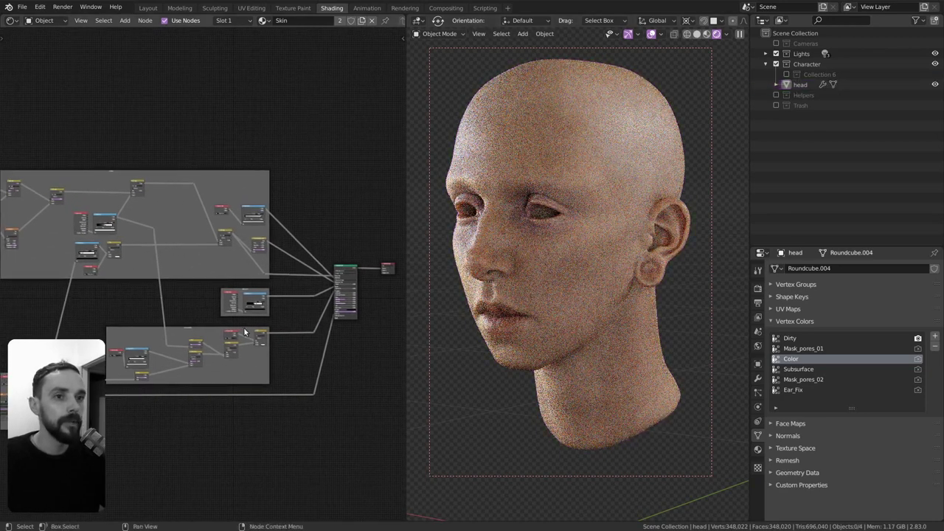
pyautogui.moveTo(251, 288)
pyautogui.mouseDown(button='middle')
pyautogui.moveTo(292, 289)
pyautogui.moveTo(287, 300)
pyautogui.moveTo(280, 253)
pyautogui.moveTo(237, 223)
pyautogui.moveTo(265, 244)
pyautogui.mouseUp(button='middle')
pyautogui.keyDown('ctrl'); pyautogui.keyDown('shift'); pyautogui.click(233, 222); pyautogui.keyUp('shift'); pyautogui.keyUp('ctrl')
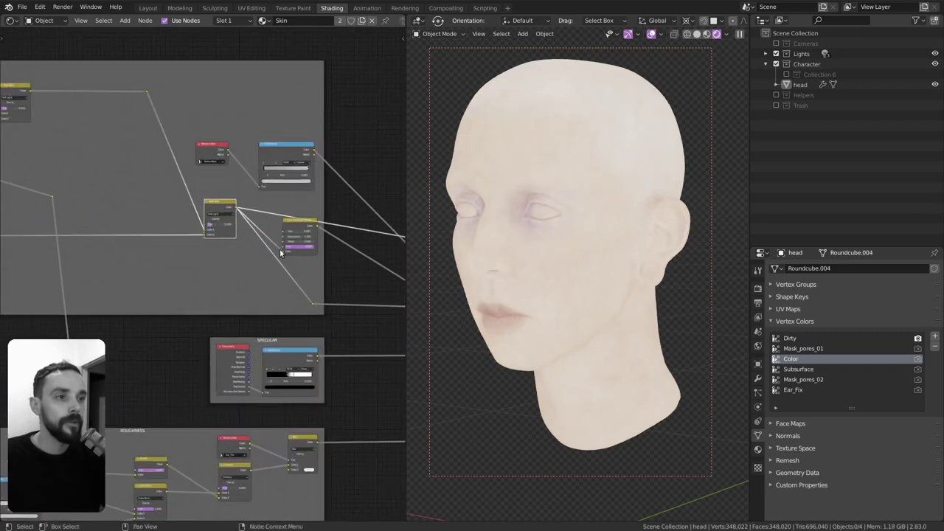
pyautogui.keyDown('ctrl'); pyautogui.scroll(-5, 317, 294); pyautogui.keyUp('ctrl')
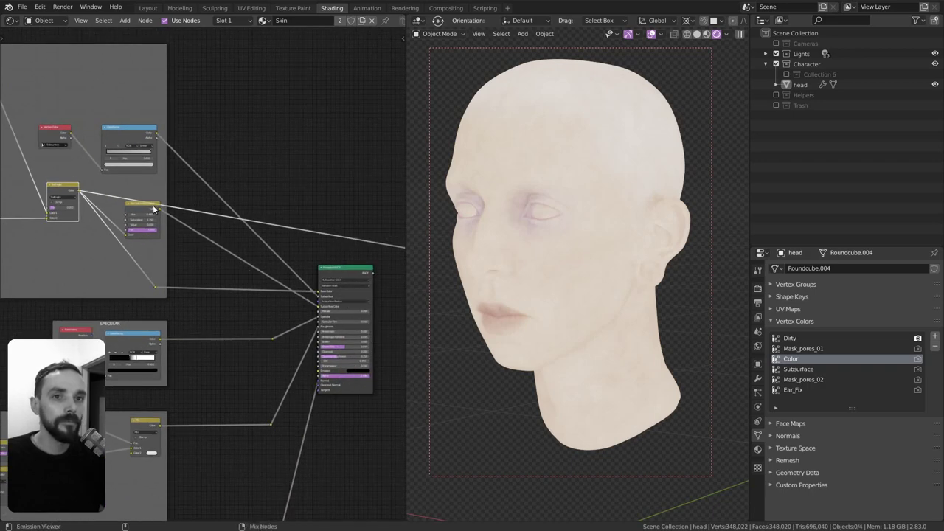
pyautogui.keyDown('ctrl'); pyautogui.keyDown('shift'); pyautogui.click(327, 295); pyautogui.keyUp('shift'); pyautogui.keyUp('ctrl')
pyautogui.scroll(1, 339, 303)
pyautogui.scroll(1, 352, 312)
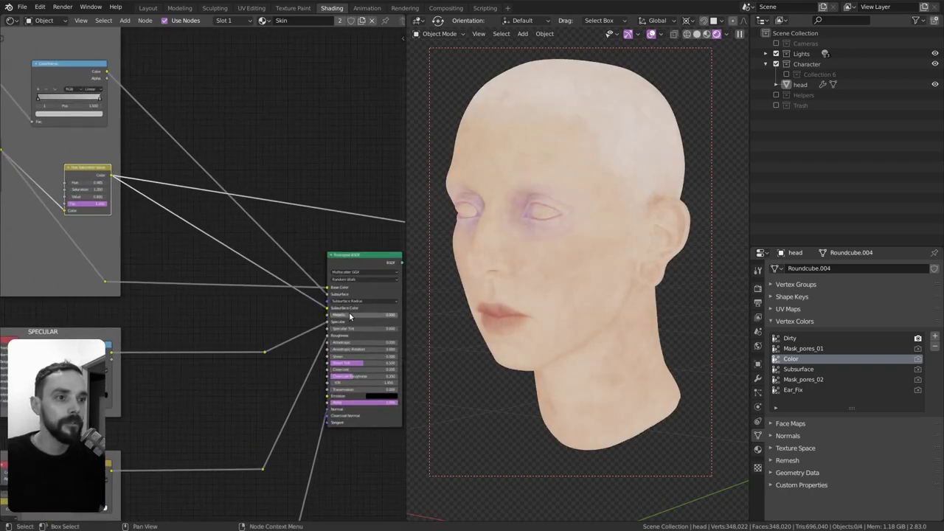
pyautogui.moveTo(202, 244); pyautogui.dragTo(264, 265, button='middle')
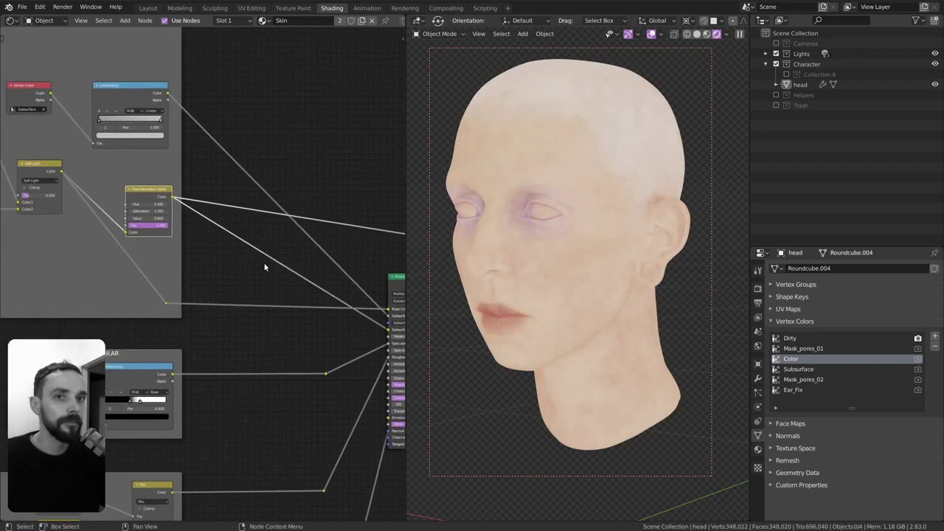
pyautogui.keyDown('ctrl'); pyautogui.keyDown('shift'); pyautogui.click(147, 107); pyautogui.keyUp('shift'); pyautogui.keyUp('ctrl')
pyautogui.keyDown('ctrl'); pyautogui.moveTo(270, 310); pyautogui.dragTo(263, 303, button='middle'); pyautogui.keyUp('ctrl')
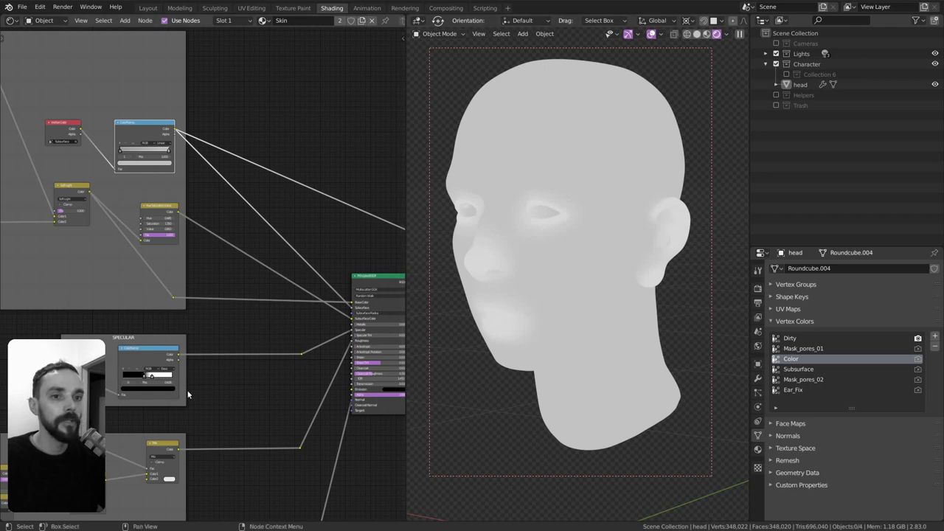
pyautogui.moveTo(152, 357); pyautogui.dragTo(212, 249, button='middle')
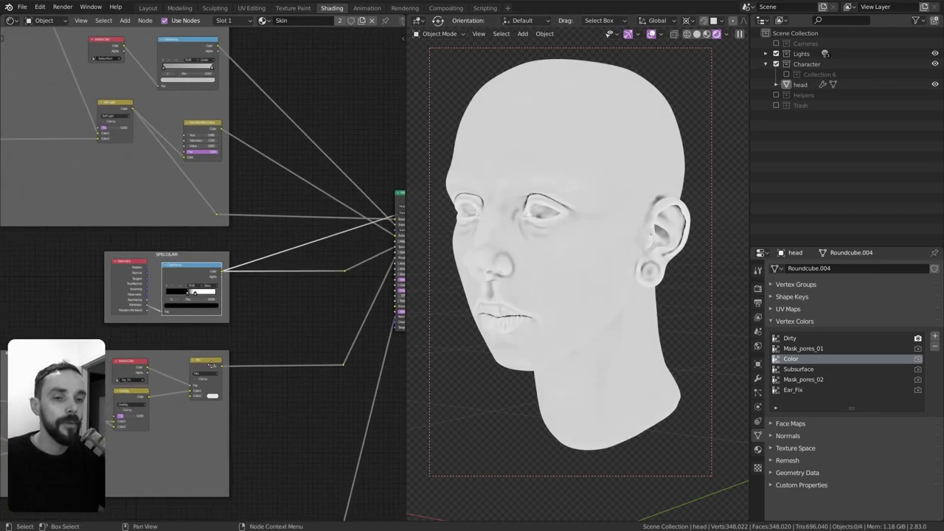
pyautogui.scroll(-3, 221, 341)
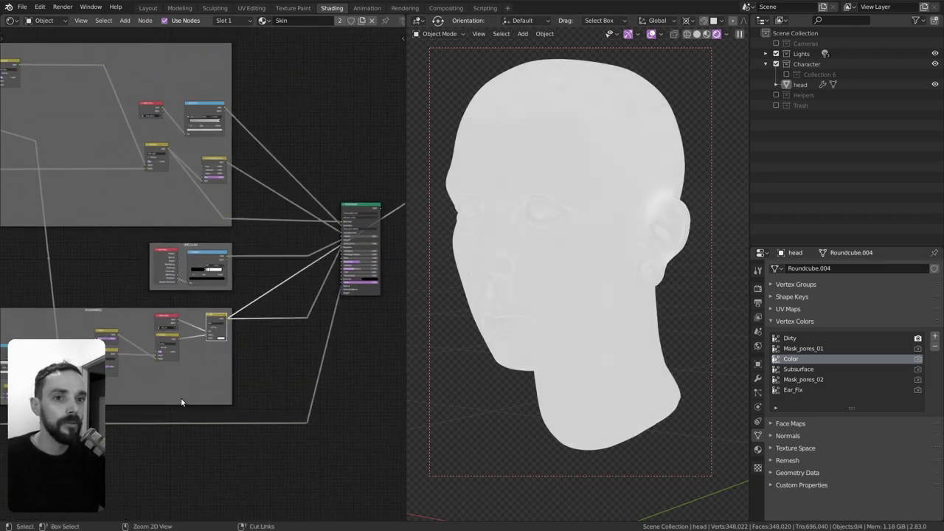
pyautogui.moveTo(181, 397); pyautogui.dragTo(180, 368, button='middle')
pyautogui.scroll(2, 228, 365)
pyautogui.keyDown('ctrl'); pyautogui.keyDown('shift'); pyautogui.click(188, 352); pyautogui.keyUp('shift'); pyautogui.keyUp('ctrl')
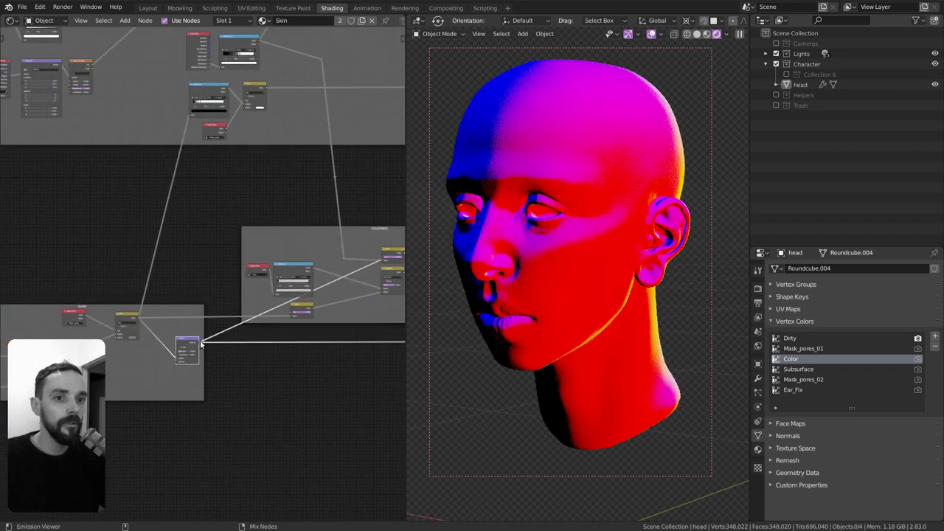
pyautogui.scroll(2, 151, 366)
pyautogui.scroll(1, 236, 326)
pyautogui.moveTo(236, 326); pyautogui.dragTo(110, 341, button='middle')
pyautogui.scroll(1, 267, 288)
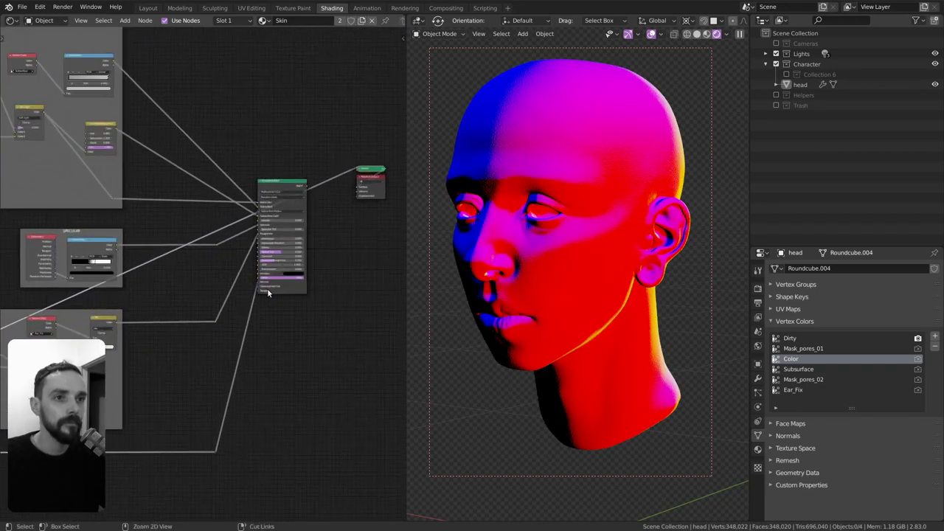
pyautogui.keyDown('ctrl'); pyautogui.keyDown('shift'); pyautogui.click(296, 190); pyautogui.keyUp('shift'); pyautogui.keyUp('ctrl')
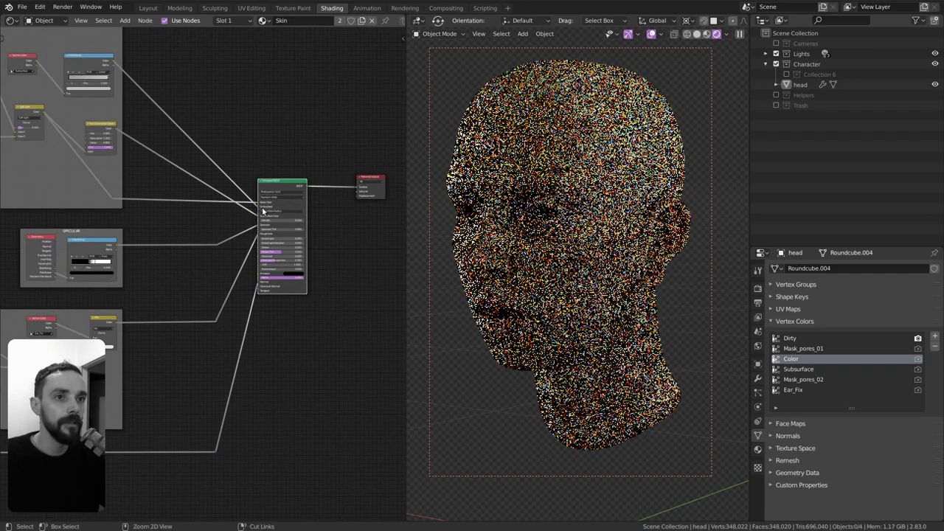
pyautogui.scroll(-3, 189, 295)
pyautogui.moveTo(189, 295); pyautogui.dragTo(218, 291, button='middle')
pyautogui.scroll(-1, 219, 291)
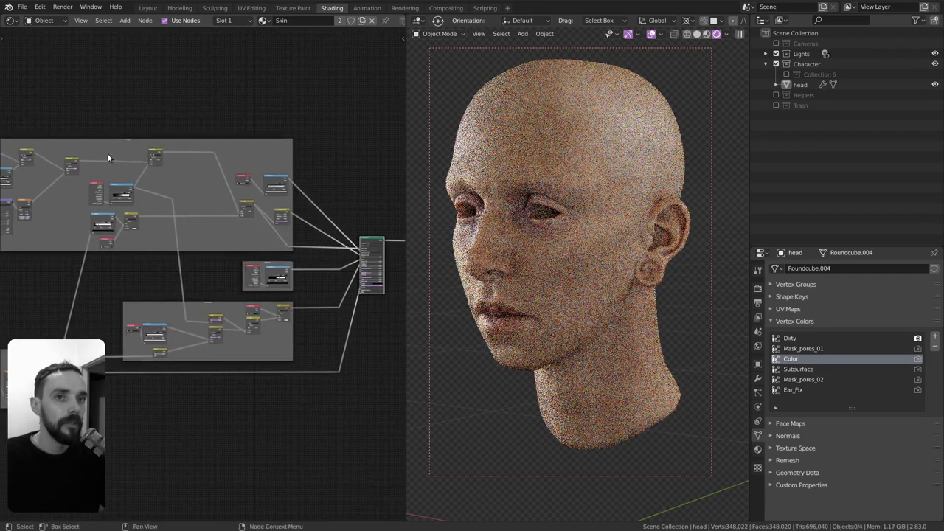
pyautogui.scroll(1, 133, 163)
pyautogui.moveTo(156, 174); pyautogui.dragTo(109, 163, button='middle')
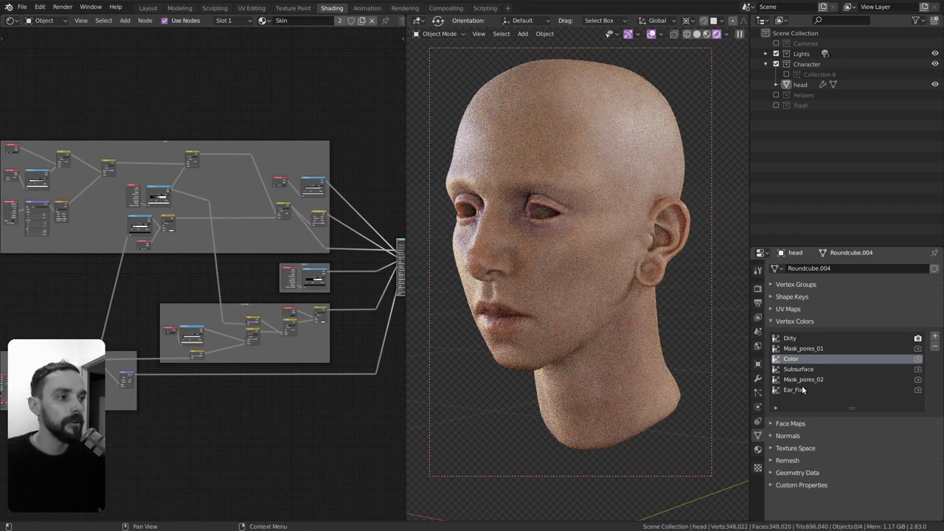
pyautogui.moveTo(191, 272); pyautogui.dragTo(217, 299, button='middle')
# Step: Route the Vertex Color node to the material output to preview the raw Color layer
pyautogui.scroll(3, 126, 217)
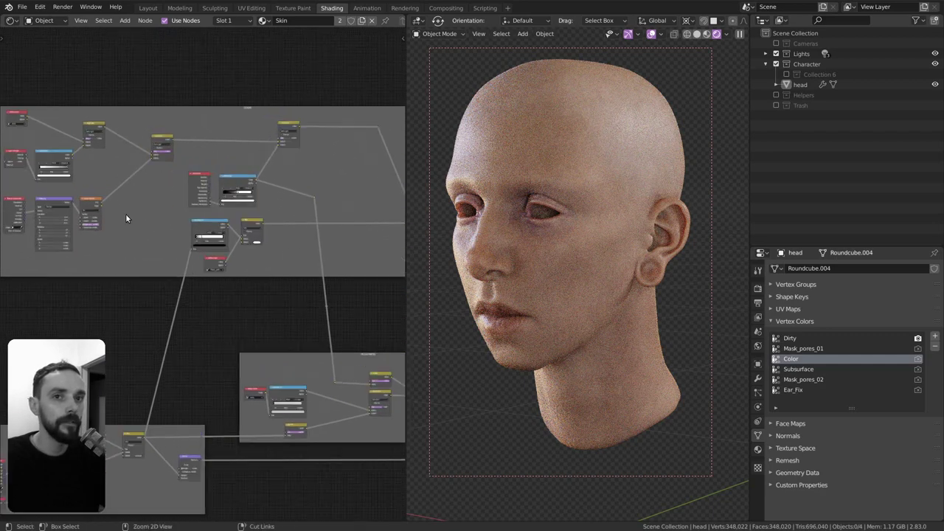
pyautogui.scroll(3, 151, 202)
pyautogui.keyDown('ctrl'); pyautogui.keyDown('shift'); pyautogui.click(51, 110); pyautogui.keyUp('shift'); pyautogui.keyUp('ctrl')
pyautogui.moveTo(52, 110); pyautogui.dragTo(100, 163, button='middle')
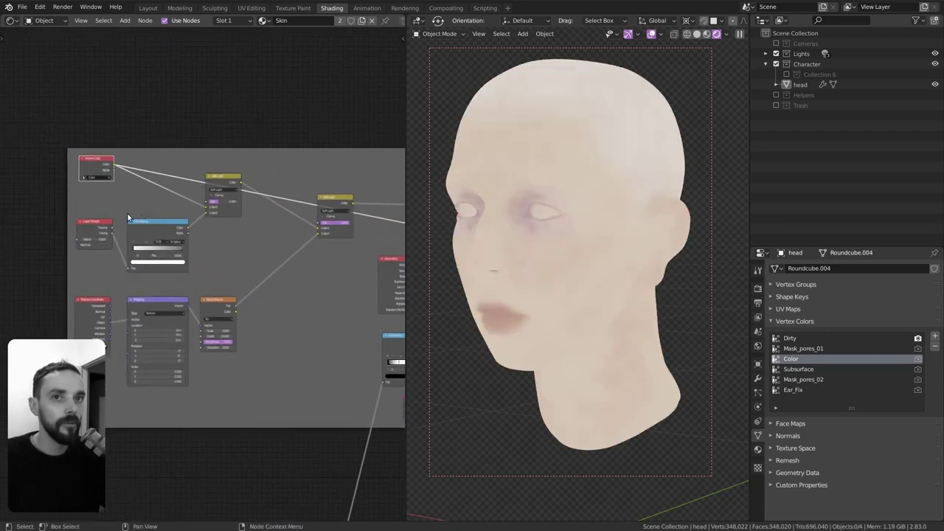
pyautogui.scroll(2, 95, 143)
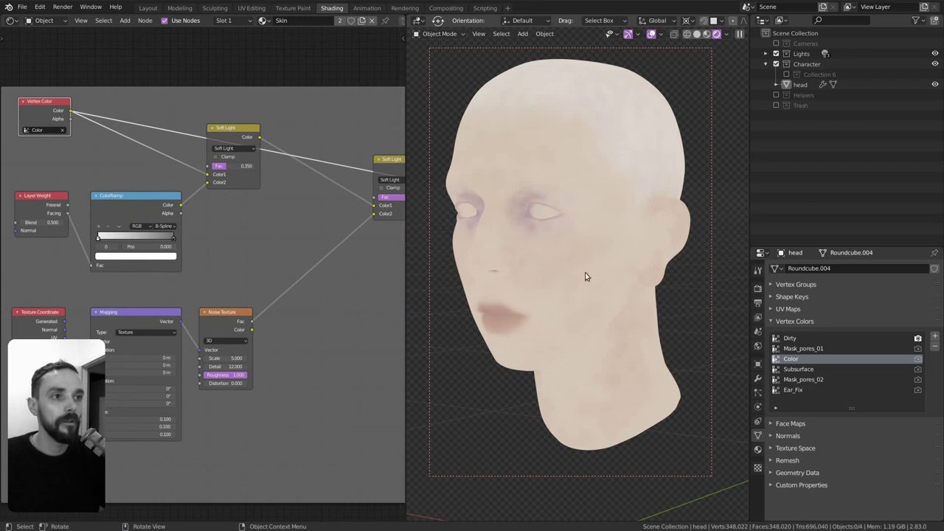
pyautogui.moveTo(267, 295); pyautogui.dragTo(263, 329, button='middle')
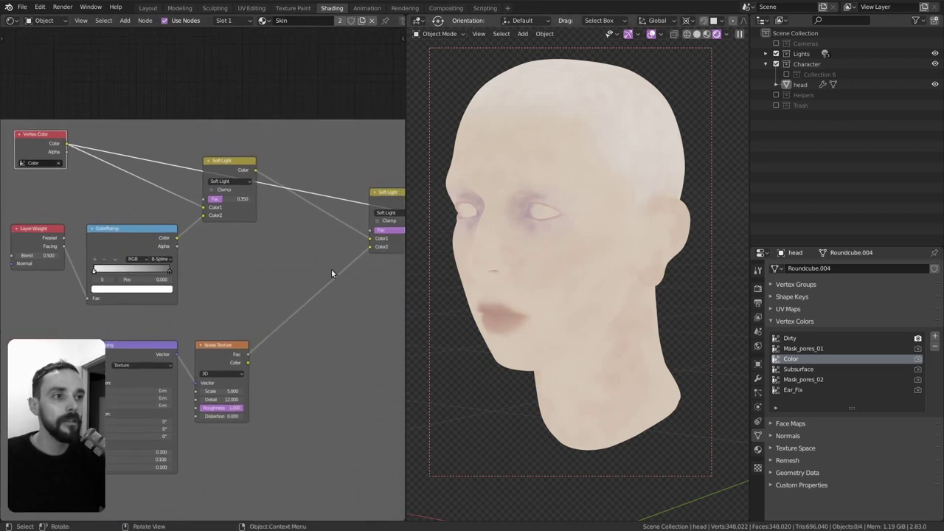
pyautogui.moveTo(217, 288); pyautogui.dragTo(232, 335, button='middle')
pyautogui.scroll(1, 231, 336)
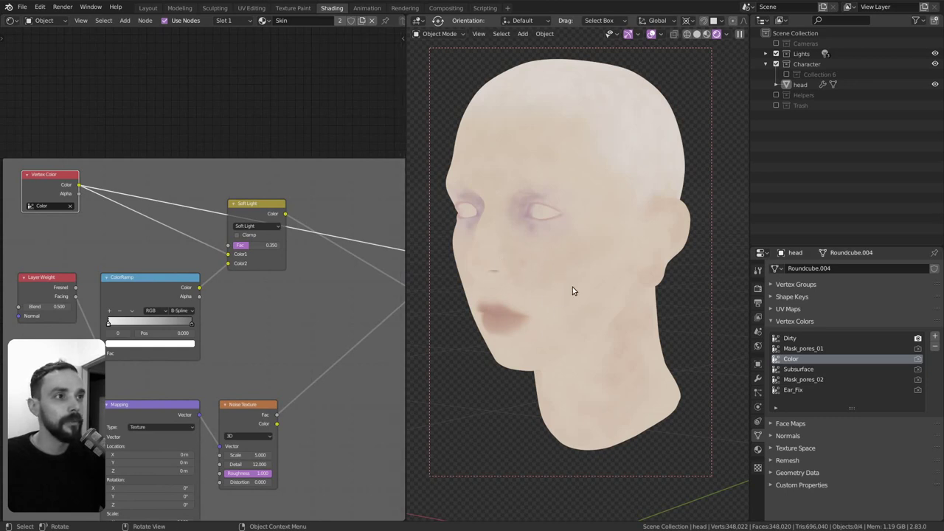
# Step: Switch to Solid shading, select the head and enter Vertex Paint mode
pyautogui.press('z')
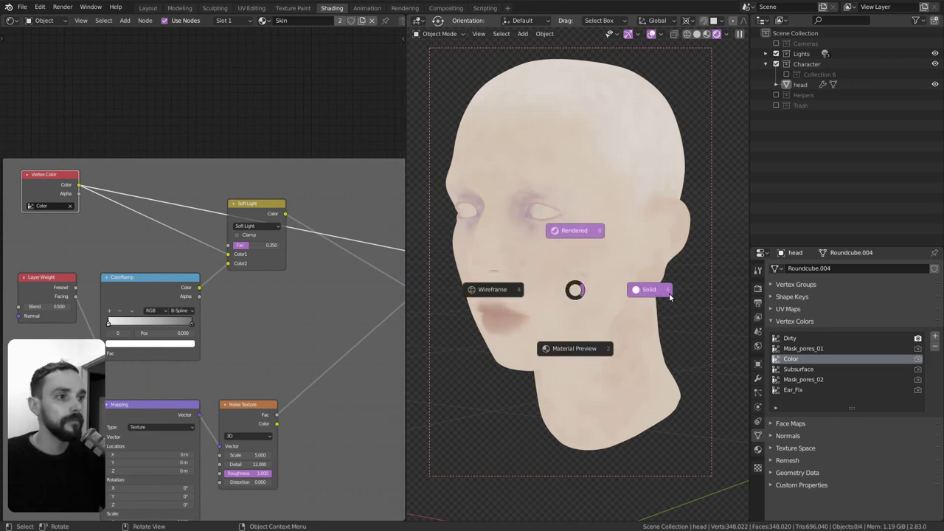
pyautogui.click(658, 289)
pyautogui.click(587, 297)
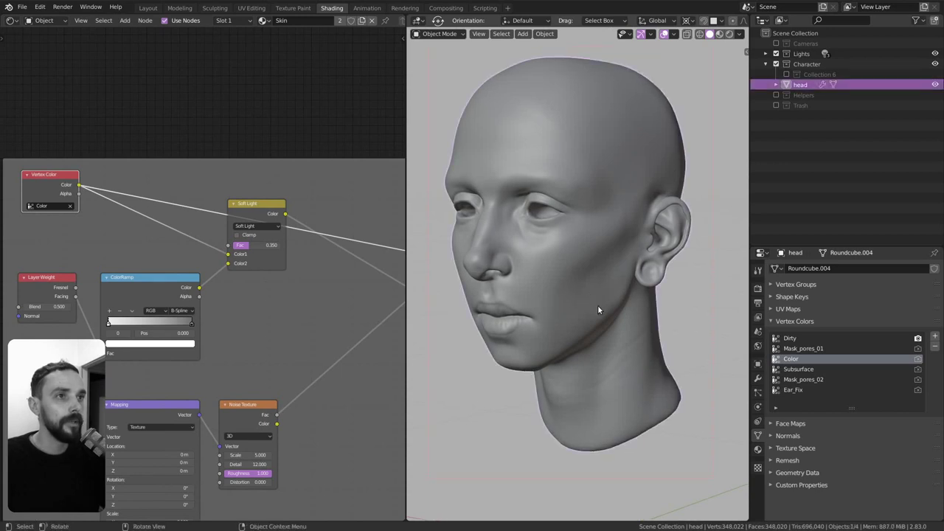
pyautogui.click(443, 34)
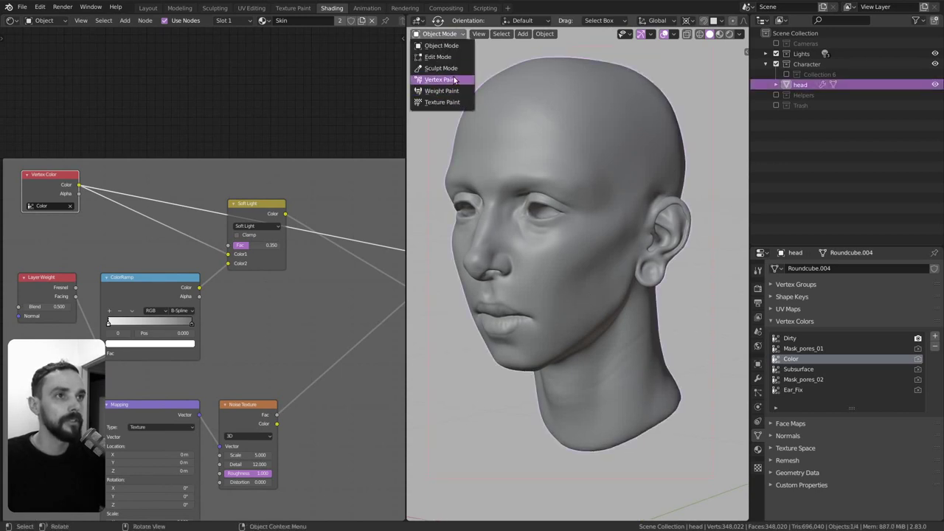
pyautogui.press('Return')
pyautogui.moveTo(568, 317); pyautogui.dragTo(568, 299, button='middle')
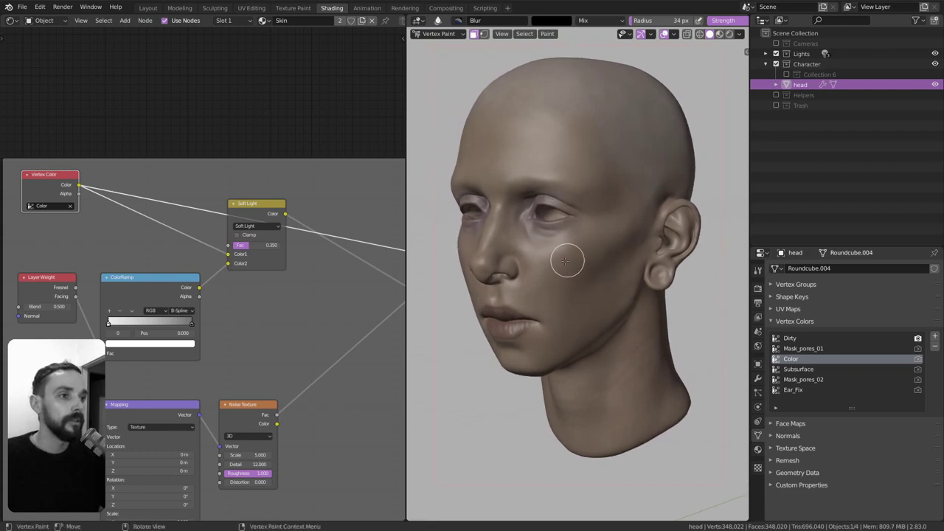
pyautogui.moveTo(565, 286); pyautogui.dragTo(561, 288, button='middle')
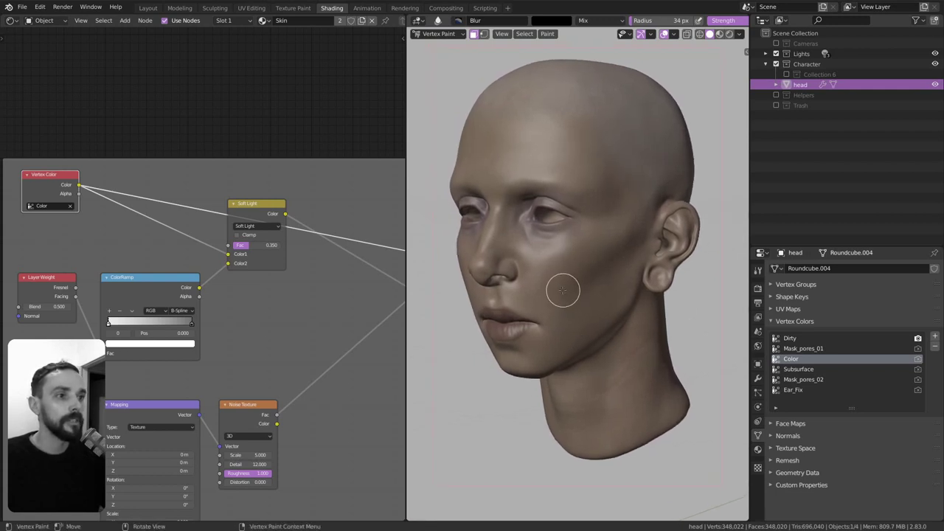
pyautogui.click(673, 34)
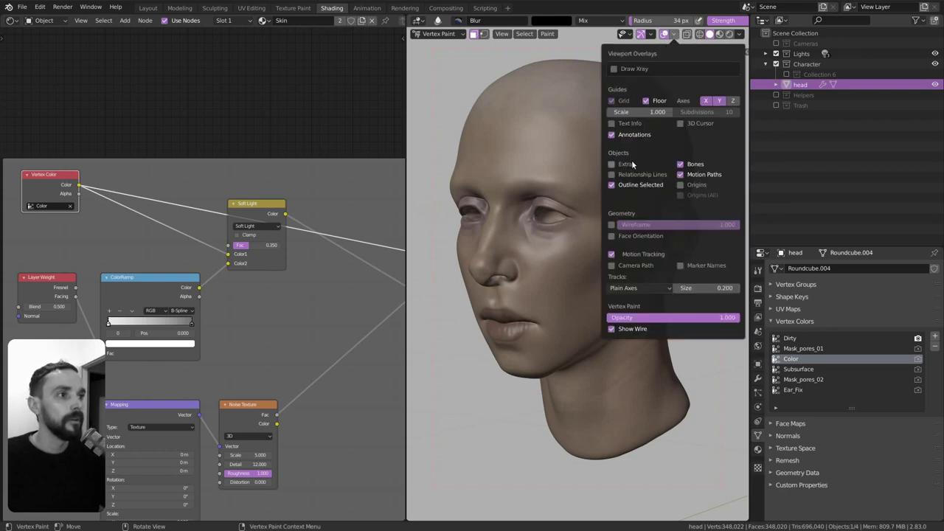
# Step: Turn on the wireframe overlay and orbit to inspect the ear and top of the head
pyautogui.click(612, 225)
pyautogui.moveTo(505, 274)
pyautogui.mouseDown(button='middle')
pyautogui.moveTo(566, 219)
pyautogui.moveTo(553, 251)
pyautogui.mouseUp(button='middle')
pyautogui.scroll(2, 553, 251)
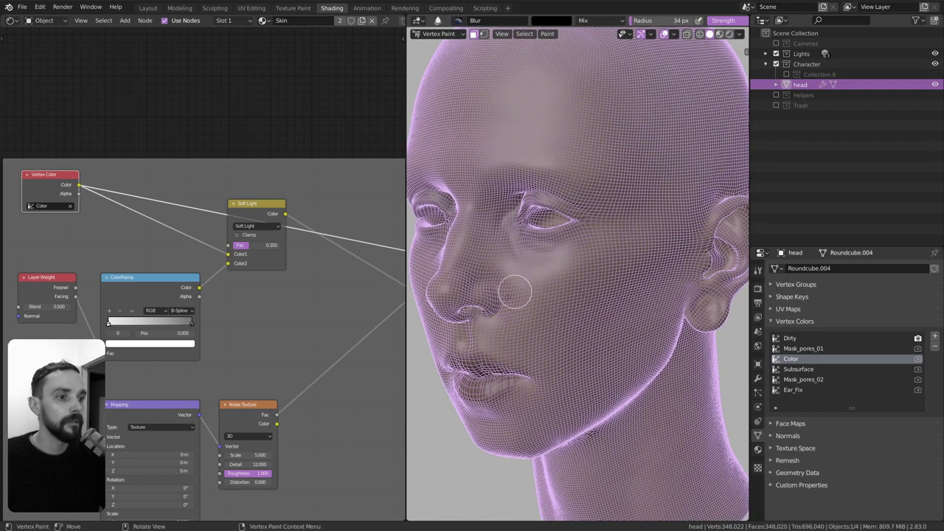
pyautogui.moveTo(554, 298); pyautogui.dragTo(539, 293, button='middle')
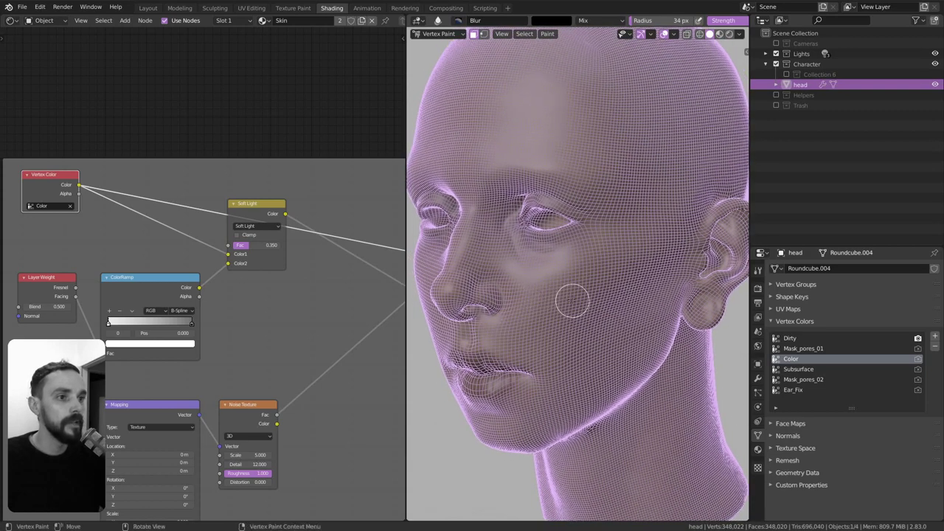
pyautogui.moveTo(539, 328); pyautogui.dragTo(509, 302, button='middle')
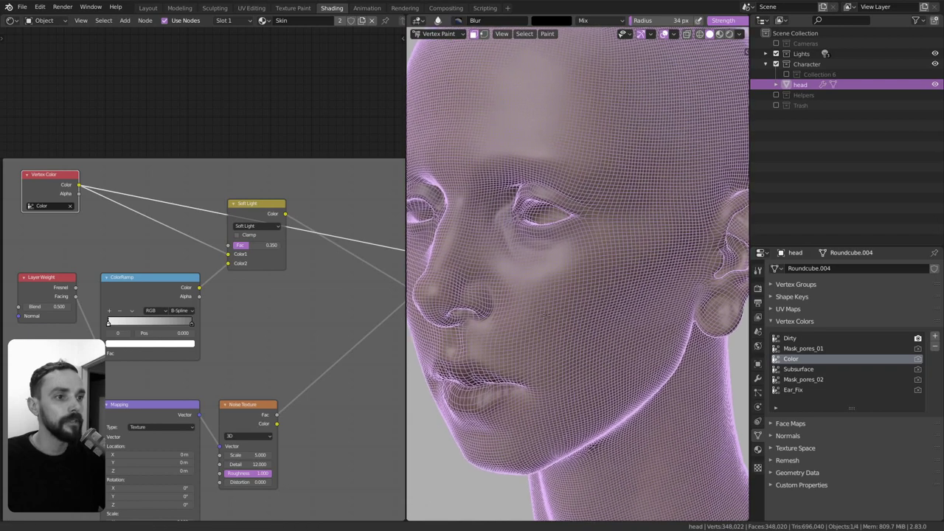
pyautogui.scroll(1, 499, 295)
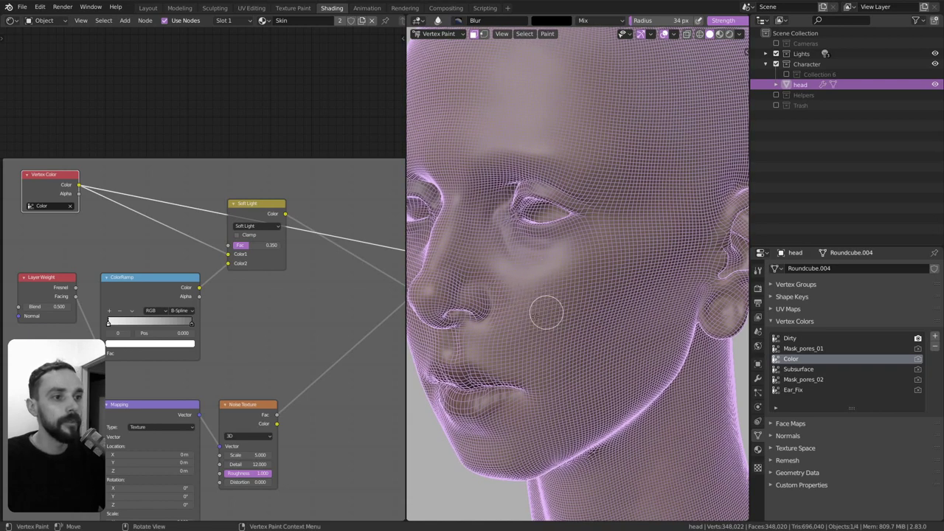
pyautogui.scroll(-2, 531, 299)
pyautogui.scroll(-1, 527, 305)
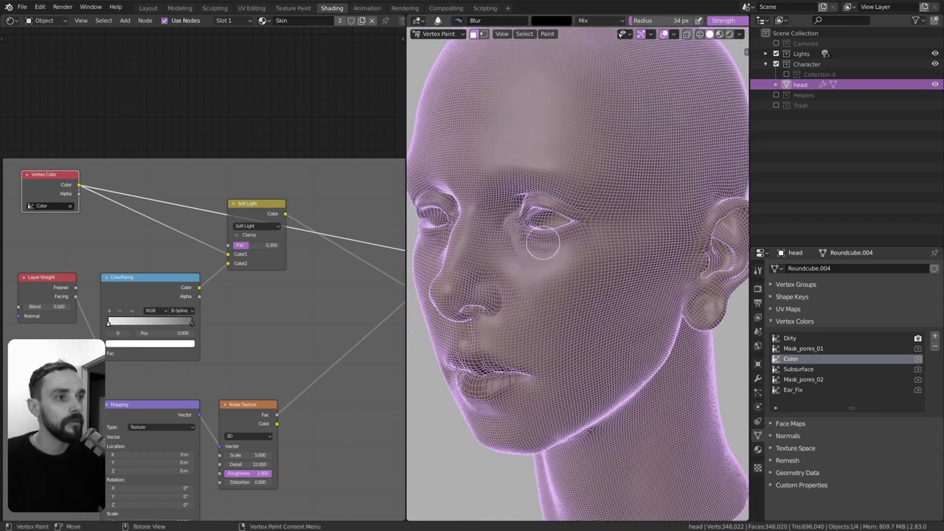
# Step: Turn the wireframe overlay off and orbit to a three-quarter view of the head
pyautogui.click(672, 35)
pyautogui.click(623, 225)
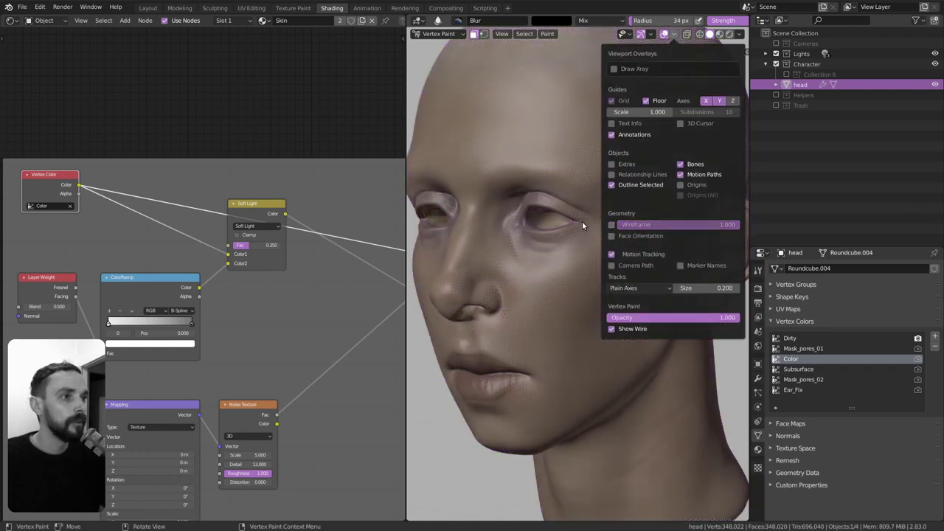
pyautogui.moveTo(627, 236); pyautogui.dragTo(575, 266, button='middle')
pyautogui.scroll(-2, 565, 263)
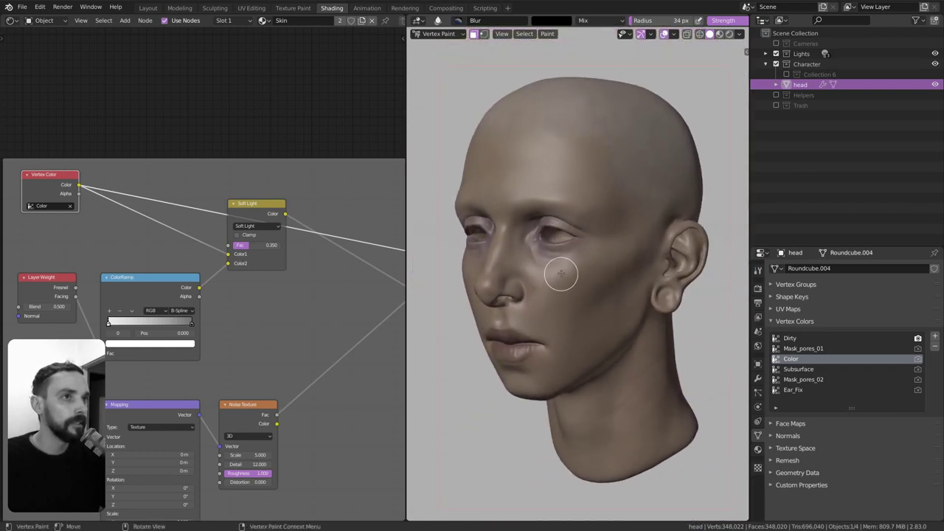
# Step: Set viewport shading Color to Vertex and Lighting to Flat
pyautogui.click(741, 37)
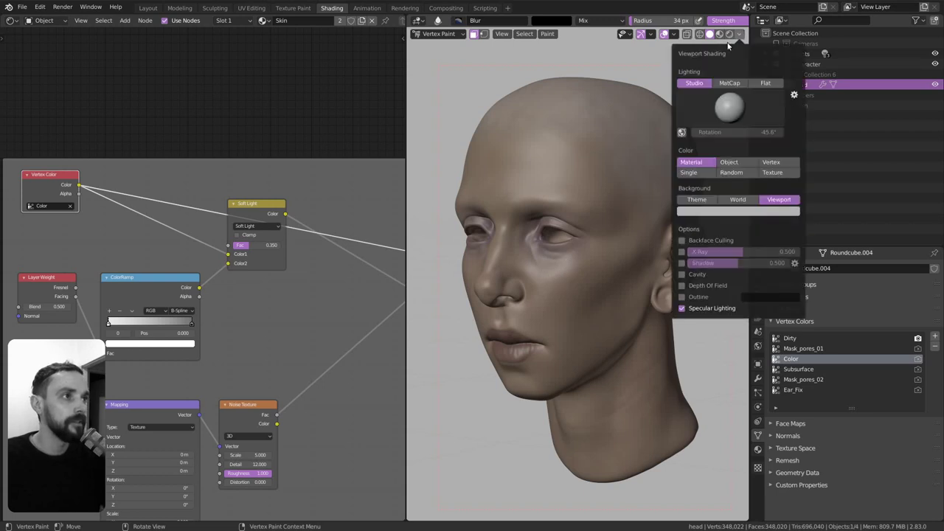
pyautogui.click(774, 166)
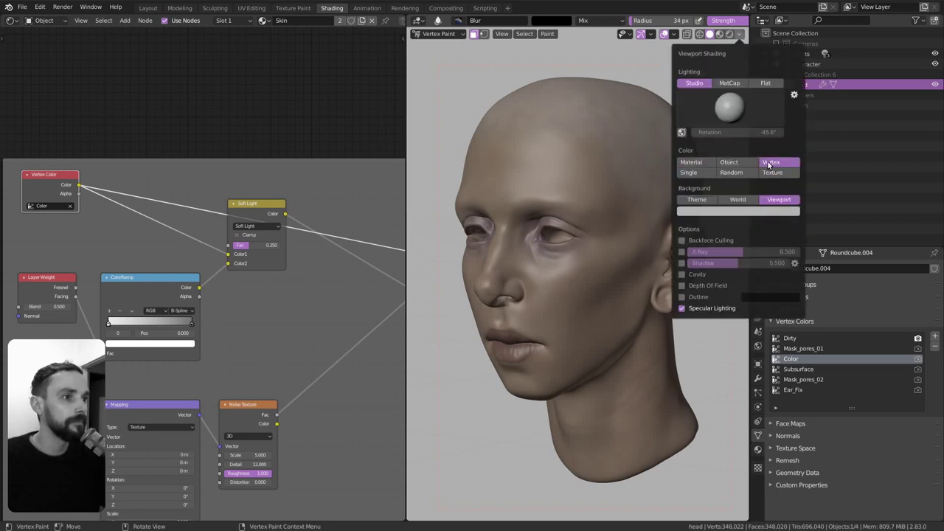
pyautogui.click(766, 84)
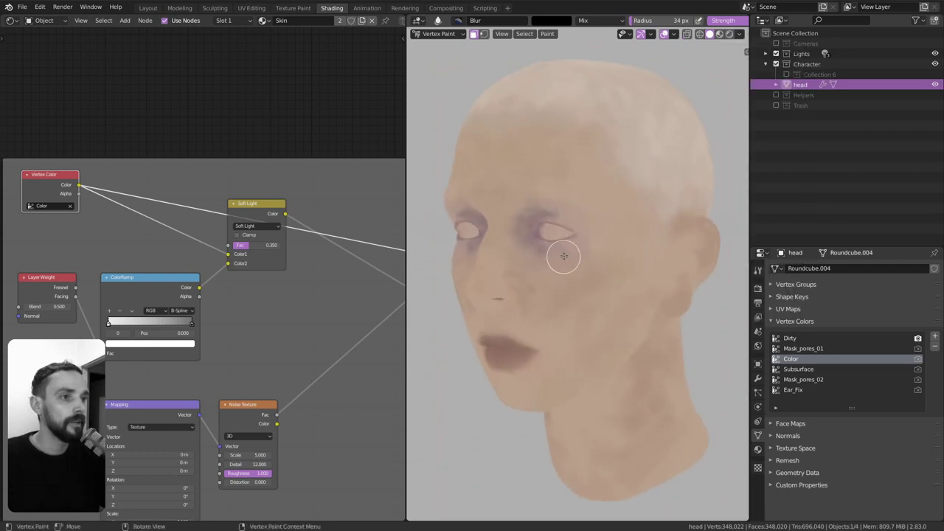
pyautogui.moveTo(561, 258); pyautogui.dragTo(551, 275, button='middle')
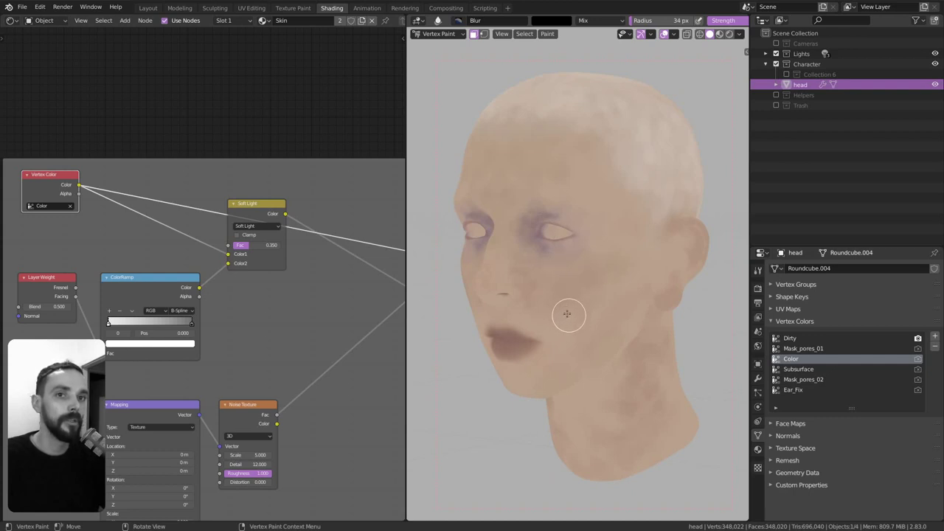
pyautogui.scroll(2, 585, 356)
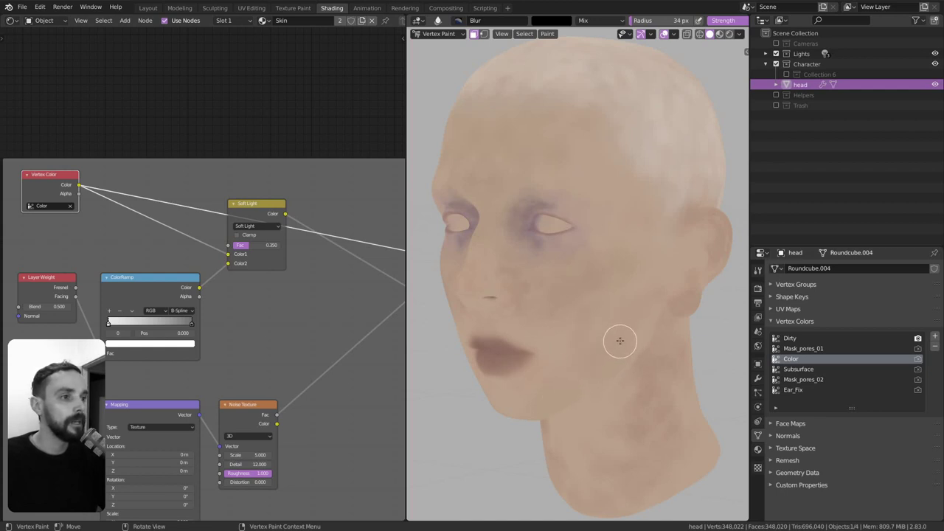
# Step: Blur the skin colours and resize the Blur brush radius to 26, then 43 px
pyautogui.moveTo(620, 341); pyautogui.dragTo(618, 337, button='middle')
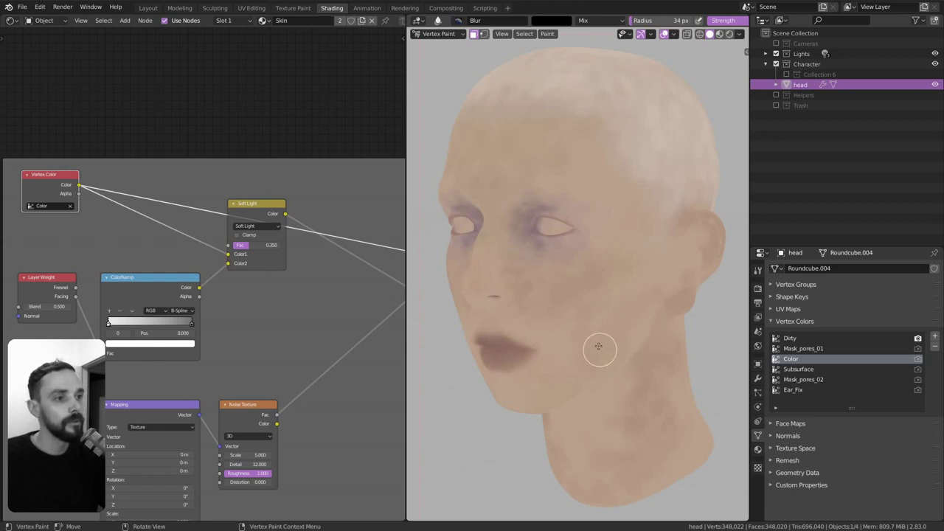
pyautogui.press('f')
pyautogui.click(525, 287)
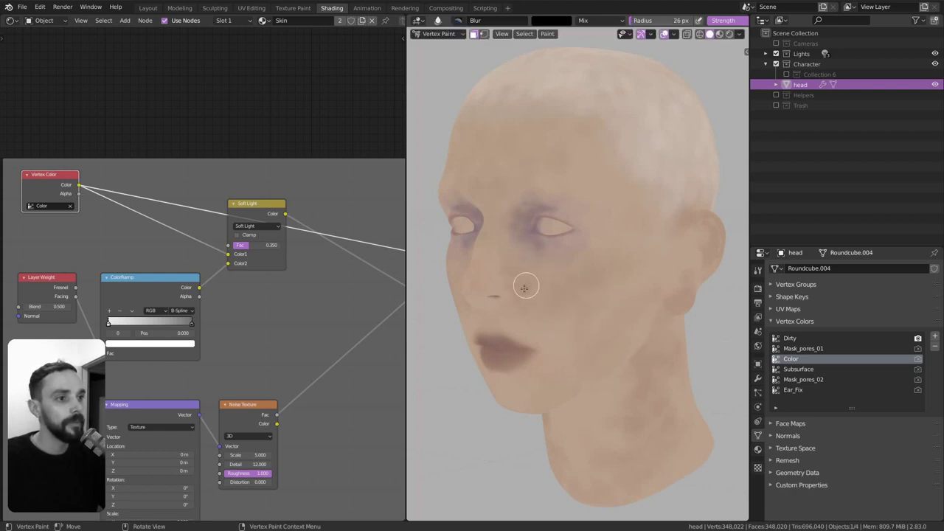
pyautogui.press('f')
pyautogui.click(528, 278)
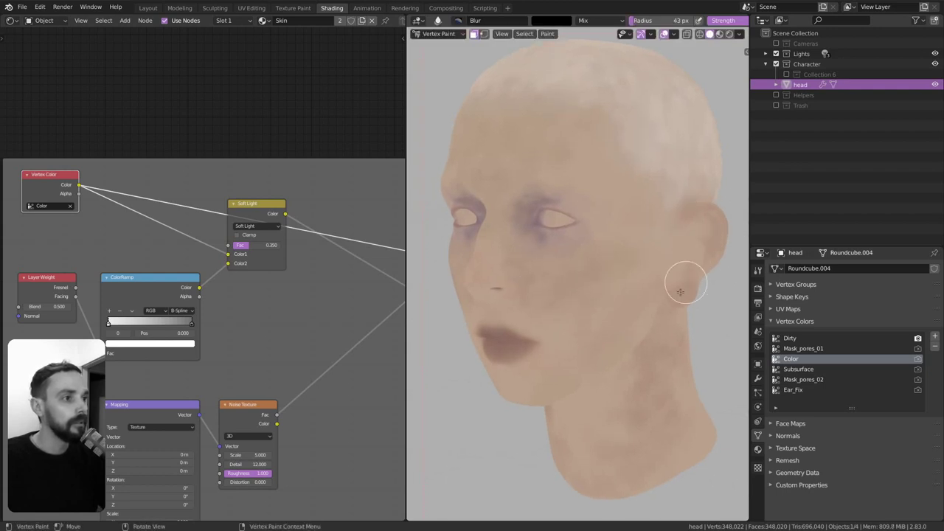
# Step: Blur the vertex colours on the cheek while orbiting around the face
pyautogui.moveTo(657, 242)
pyautogui.mouseDown(button='middle')
pyautogui.moveTo(650, 269)
pyautogui.moveTo(594, 276)
pyautogui.mouseUp(button='middle')
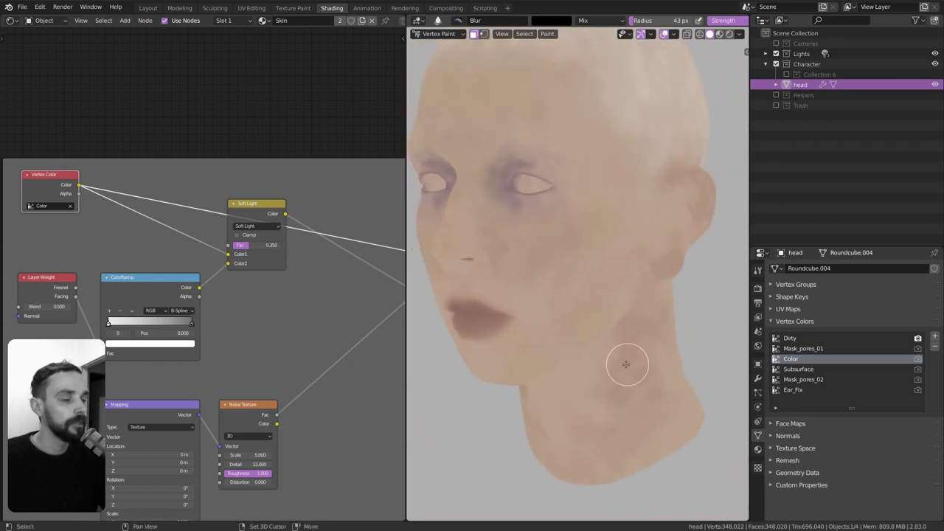
pyautogui.moveTo(625, 364)
pyautogui.mouseDown(button='middle')
pyautogui.moveTo(527, 332)
pyautogui.moveTo(563, 341)
pyautogui.moveTo(560, 322)
pyautogui.moveTo(583, 302)
pyautogui.moveTo(549, 311)
pyautogui.mouseUp(button='middle')
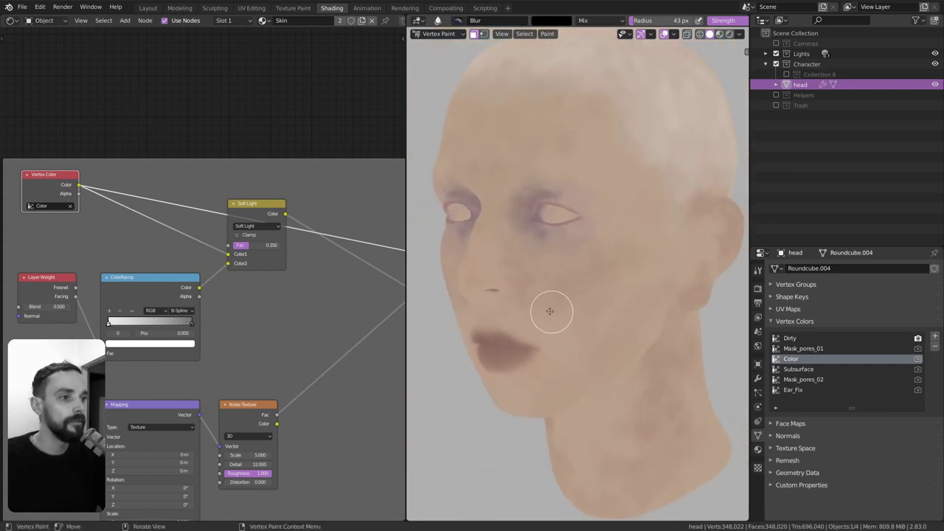
pyautogui.moveTo(550, 312); pyautogui.dragTo(573, 332)
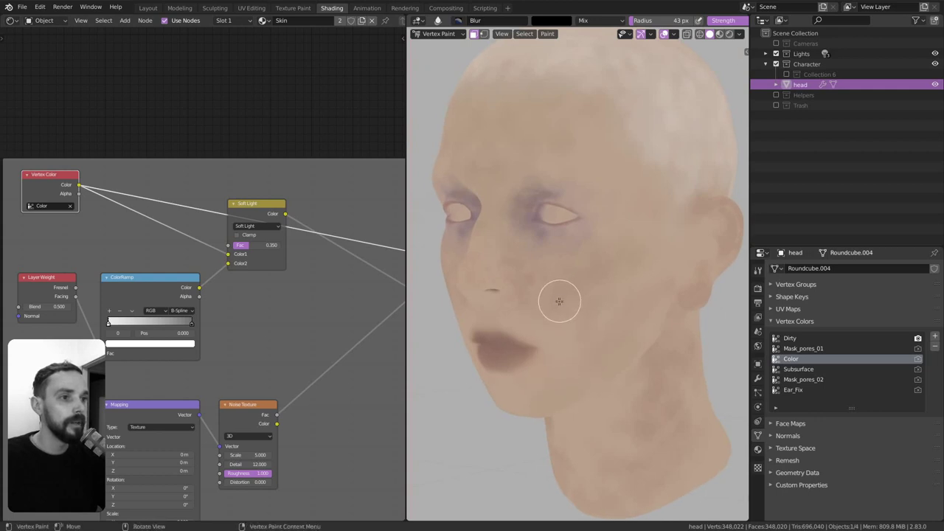
pyautogui.moveTo(559, 301); pyautogui.dragTo(563, 306, button='middle')
pyautogui.moveTo(554, 373)
pyautogui.mouseDown(button='middle')
pyautogui.moveTo(561, 369)
pyautogui.moveTo(464, 242)
pyautogui.mouseUp(button='middle')
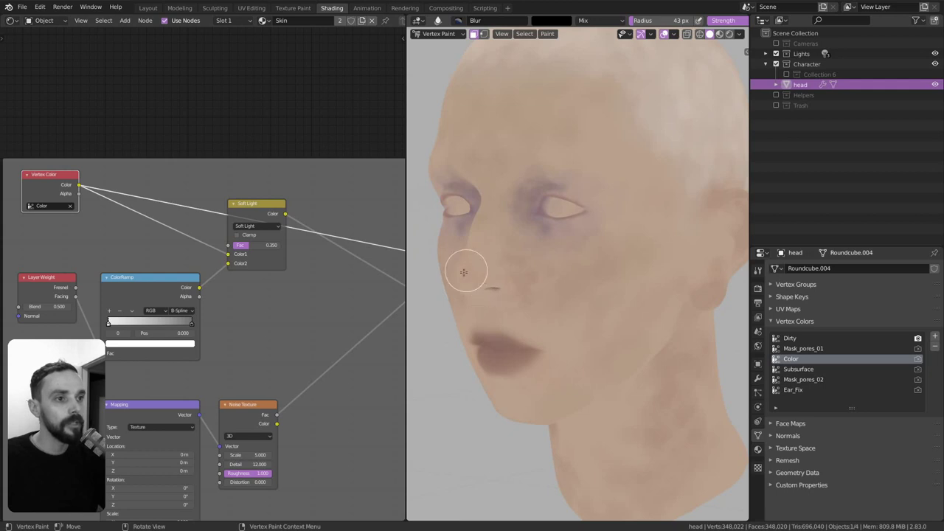
pyautogui.moveTo(474, 284); pyautogui.dragTo(504, 272, button='middle')
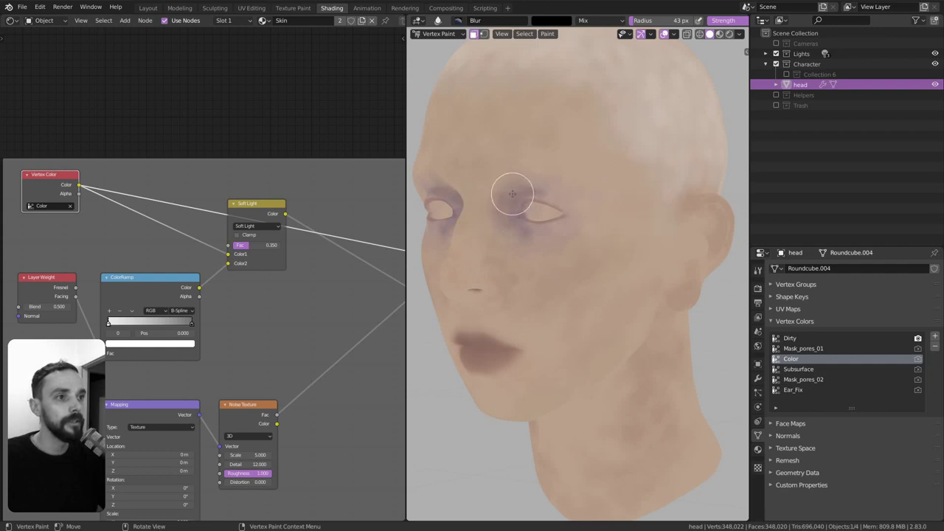
# Step: Blur blotches from the front view, zoomed in, then three-quarter and top-of-skull angles
pyautogui.press('KP_1')
pyautogui.scroll(2, 573, 201)
pyautogui.scroll(2, 573, 201)
pyautogui.scroll(3, 573, 202)
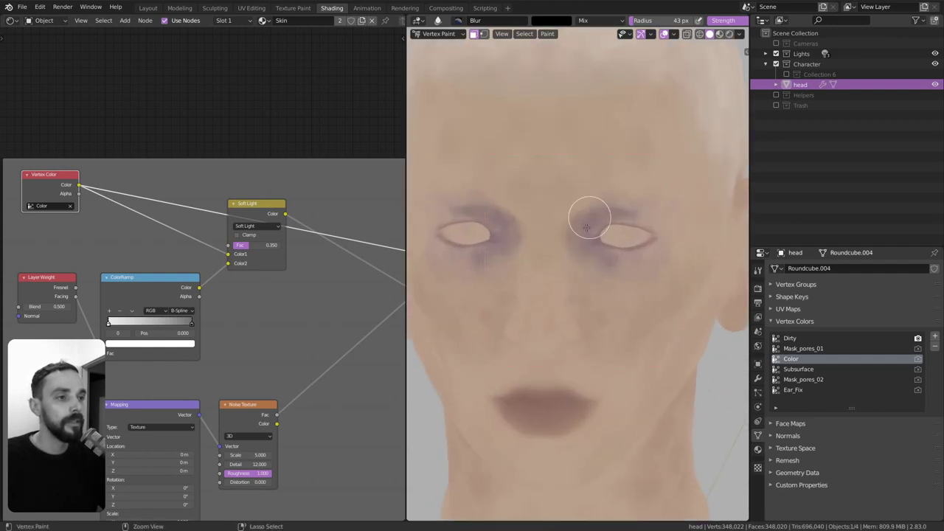
pyautogui.scroll(1, 582, 217)
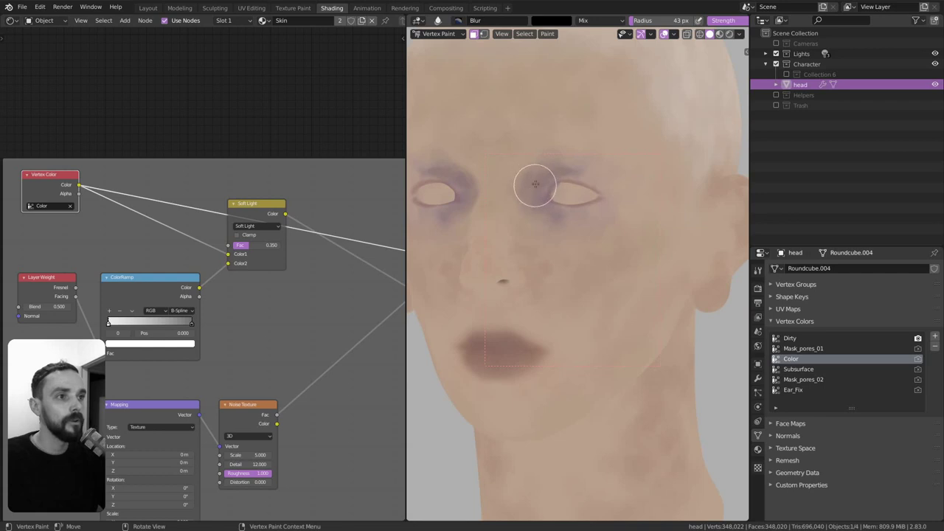
pyautogui.moveTo(541, 184)
pyautogui.mouseDown(button='middle')
pyautogui.moveTo(537, 250)
pyautogui.moveTo(565, 249)
pyautogui.moveTo(558, 273)
pyautogui.mouseUp(button='middle')
pyautogui.moveTo(607, 190)
pyautogui.mouseDown(button='middle')
pyautogui.moveTo(608, 200)
pyautogui.moveTo(581, 193)
pyautogui.mouseUp(button='middle')
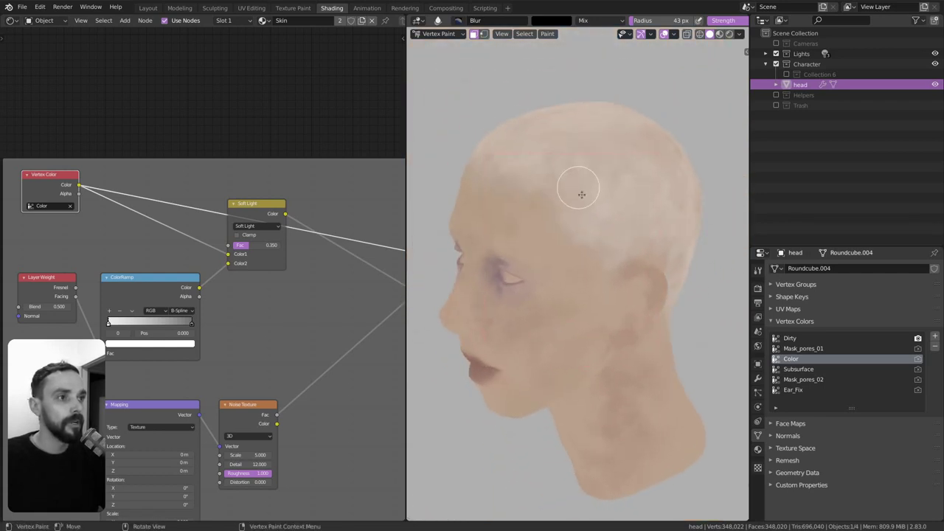
pyautogui.moveTo(635, 231)
pyautogui.mouseDown(button='middle')
pyautogui.moveTo(612, 179)
pyautogui.moveTo(554, 221)
pyautogui.moveTo(598, 234)
pyautogui.moveTo(565, 263)
pyautogui.moveTo(533, 200)
pyautogui.moveTo(617, 223)
pyautogui.moveTo(606, 191)
pyautogui.moveTo(636, 200)
pyautogui.moveTo(661, 169)
pyautogui.moveTo(600, 216)
pyautogui.mouseUp(button='middle')
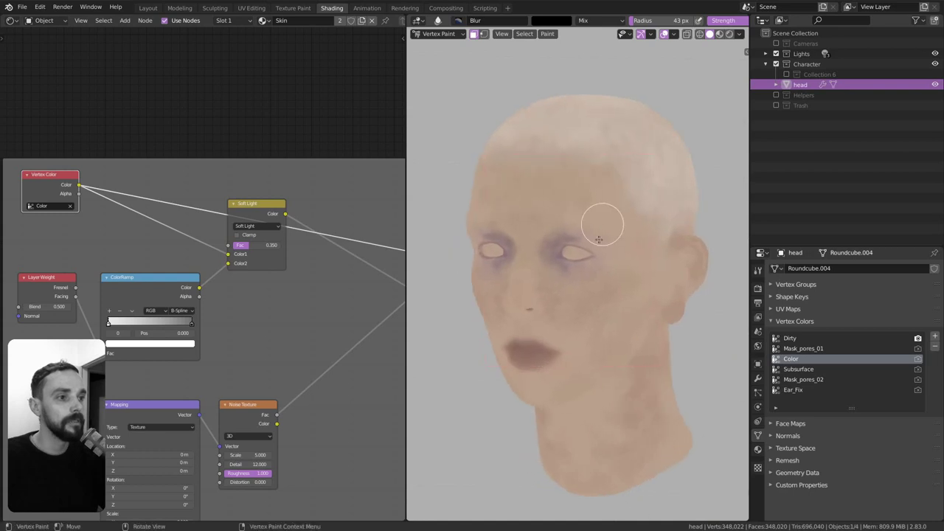
# Step: Blur remaining blotches around nose, mouth and cheeks from three-quarter and slightly-above views
pyautogui.scroll(2, 601, 217)
pyautogui.moveTo(621, 335)
pyautogui.keyDown('shift'); pyautogui.mouseDown(button='middle')
pyautogui.moveTo(640, 317)
pyautogui.moveTo(664, 325)
pyautogui.moveTo(617, 348)
pyautogui.mouseUp(button='middle'); pyautogui.keyUp('shift')
pyautogui.scroll(4, 549, 310)
pyautogui.moveTo(533, 281)
pyautogui.mouseDown(button='middle')
pyautogui.moveTo(626, 305)
pyautogui.moveTo(566, 303)
pyautogui.moveTo(593, 296)
pyautogui.moveTo(580, 264)
pyautogui.moveTo(549, 305)
pyautogui.moveTo(588, 273)
pyautogui.moveTo(582, 266)
pyautogui.moveTo(609, 265)
pyautogui.moveTo(612, 281)
pyautogui.moveTo(552, 250)
pyautogui.moveTo(516, 268)
pyautogui.moveTo(540, 247)
pyautogui.moveTo(611, 228)
pyautogui.moveTo(586, 248)
pyautogui.moveTo(565, 243)
pyautogui.moveTo(573, 284)
pyautogui.moveTo(562, 289)
pyautogui.moveTo(618, 270)
pyautogui.mouseUp(button='middle')
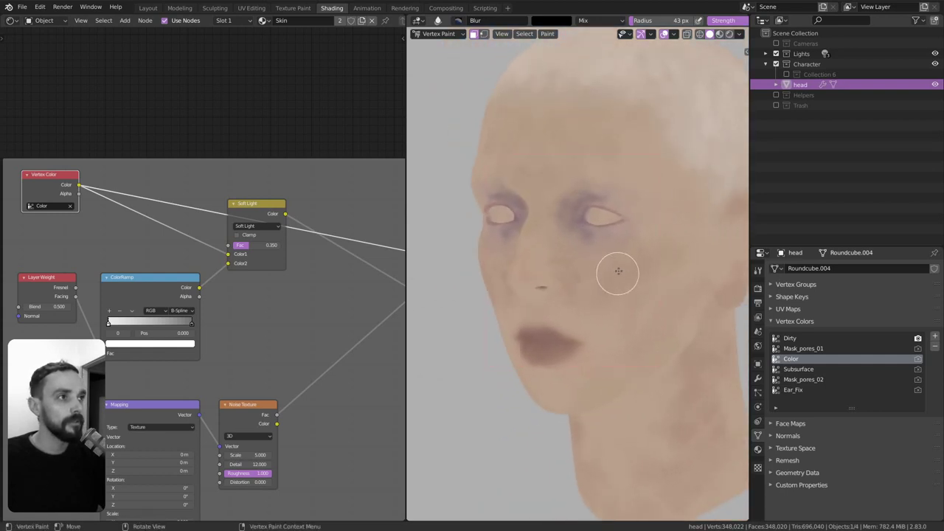
pyautogui.moveTo(619, 334); pyautogui.dragTo(600, 312, button='middle')
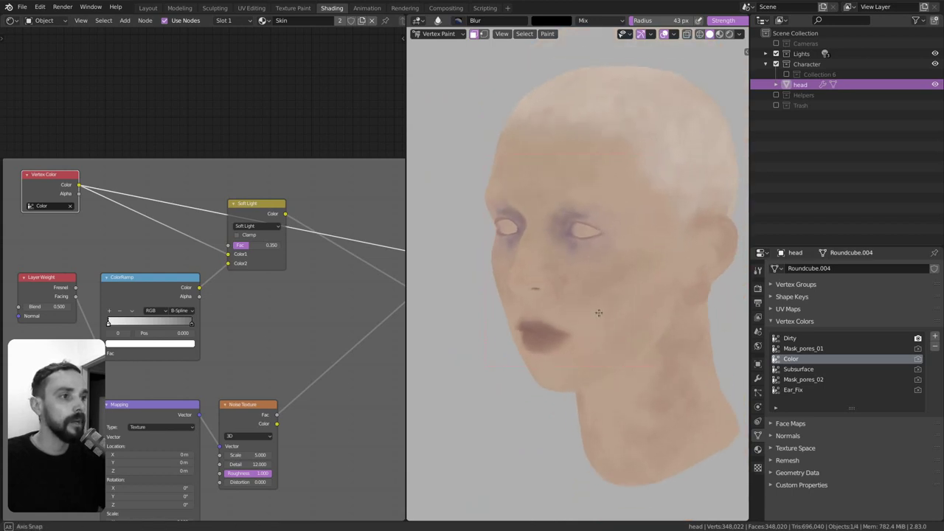
# Step: Return to Object Mode, restore Studio lighting and Material colour, and use Rendered shading
pyautogui.hotkey('ctrl', 'Tab')
pyautogui.click(617, 199)
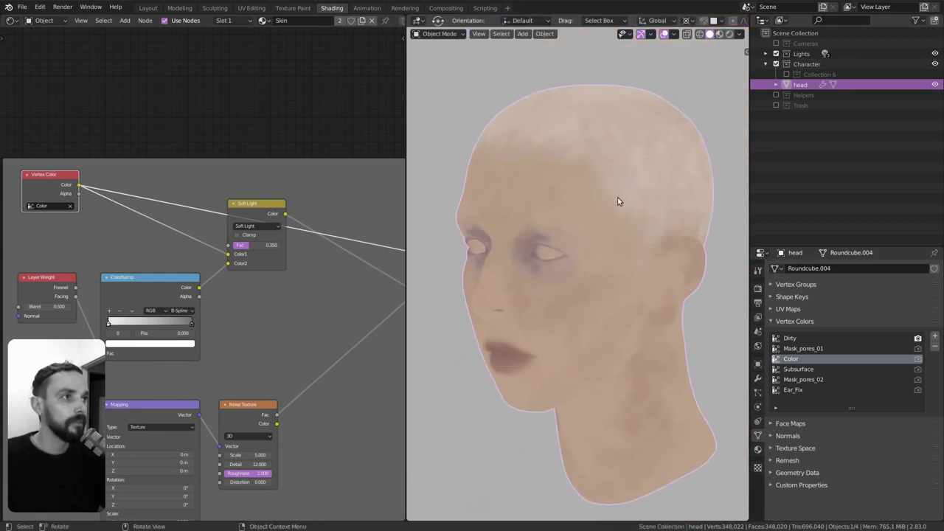
pyautogui.click(739, 34)
pyautogui.click(695, 83)
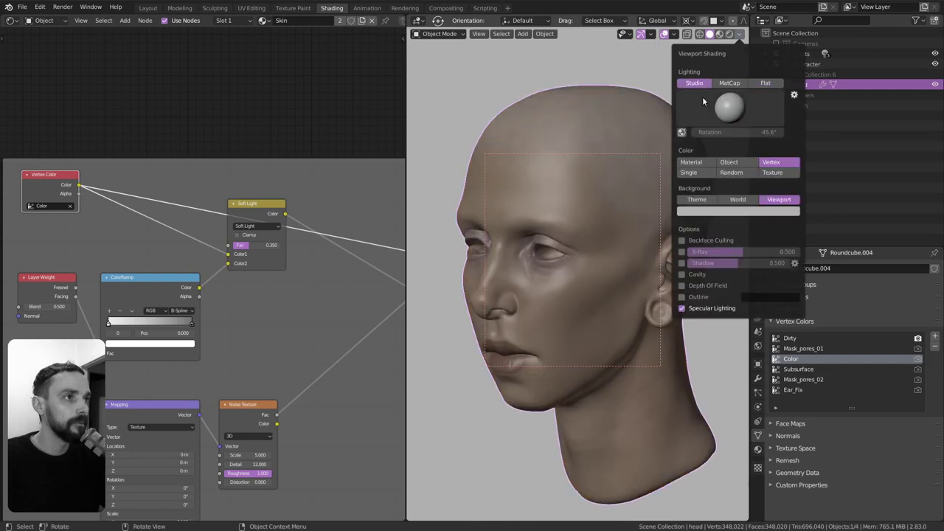
pyautogui.click(691, 163)
pyautogui.press('z')
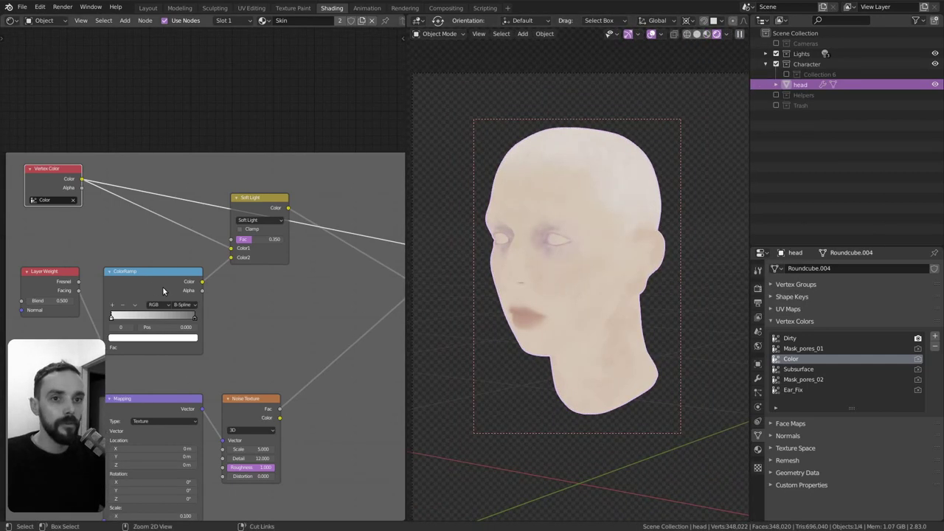
pyautogui.keyDown('ctrl'); pyautogui.keyDown('shift'); pyautogui.click(162, 285); pyautogui.keyUp('shift'); pyautogui.keyUp('ctrl')
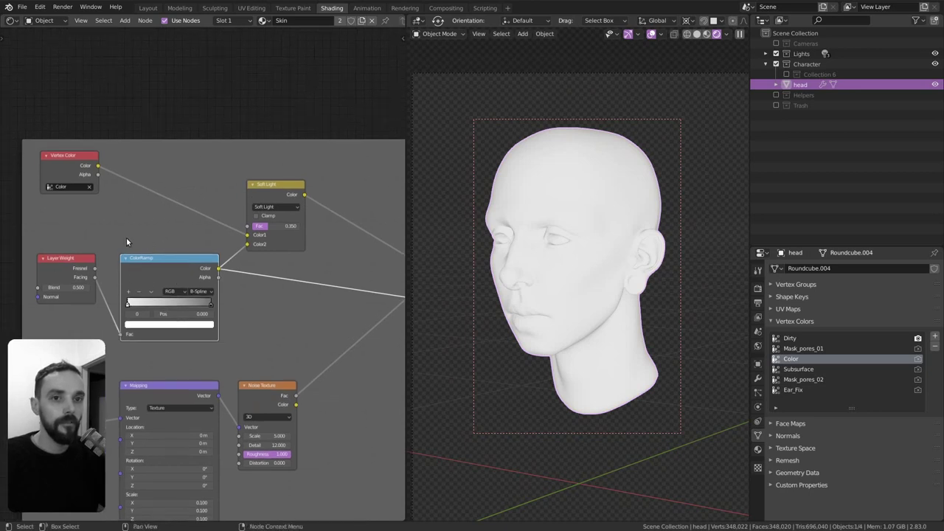
pyautogui.moveTo(102, 251); pyautogui.dragTo(85, 254, button='middle')
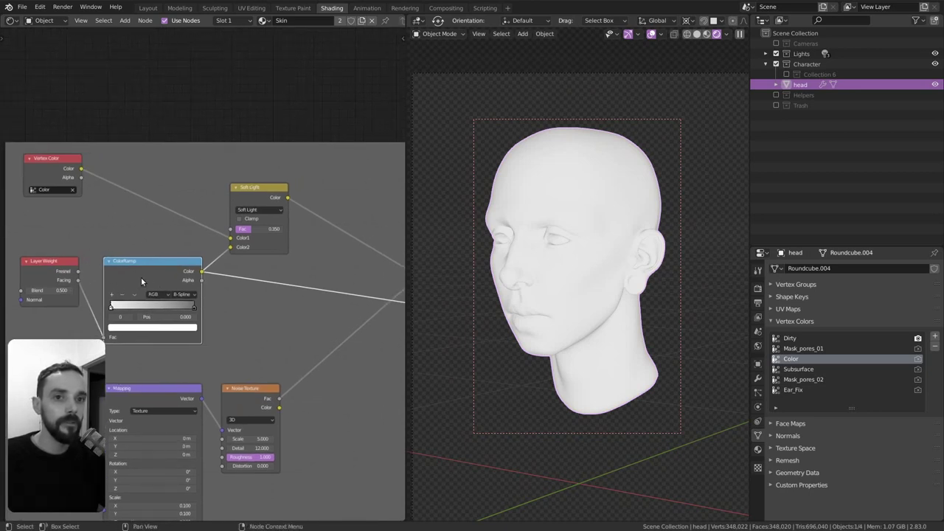
pyautogui.click(135, 294)
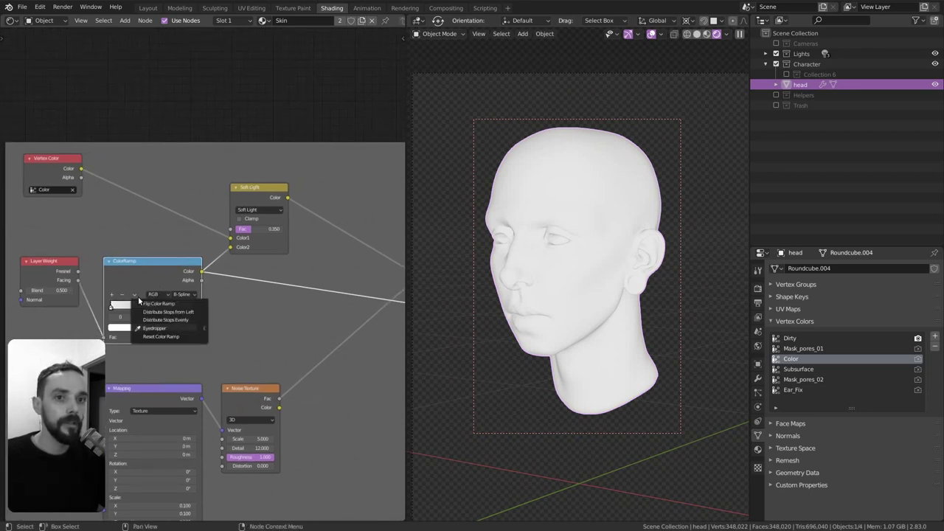
pyautogui.keyDown('ctrl'); pyautogui.scroll(1, 78, 279); pyautogui.keyUp('ctrl')
pyautogui.keyDown('ctrl'); pyautogui.keyDown('shift'); pyautogui.click(85, 285); pyautogui.keyUp('shift'); pyautogui.keyUp('ctrl')
pyautogui.keyDown('ctrl'); pyautogui.keyDown('shift'); pyautogui.click(86, 286); pyautogui.keyUp('shift'); pyautogui.keyUp('ctrl')
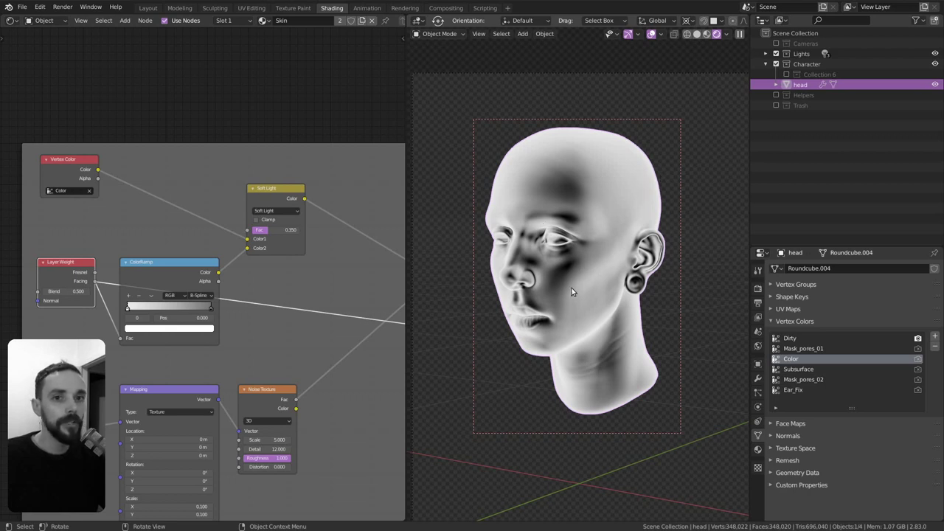
pyautogui.keyDown('ctrl'); pyautogui.keyDown('shift'); pyautogui.click(95, 277); pyautogui.keyUp('shift'); pyautogui.keyUp('ctrl')
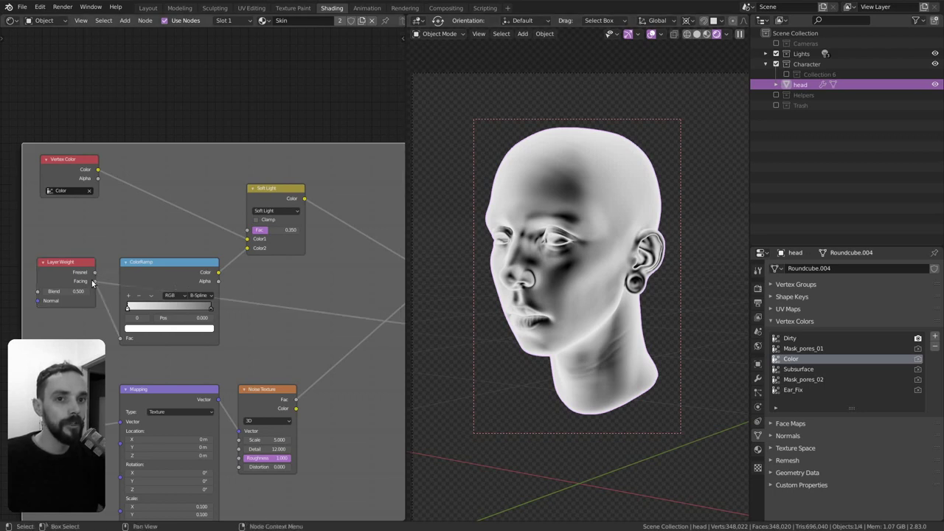
pyautogui.keyDown('ctrl'); pyautogui.keyDown('shift'); pyautogui.click(96, 276); pyautogui.keyUp('shift'); pyautogui.keyUp('ctrl')
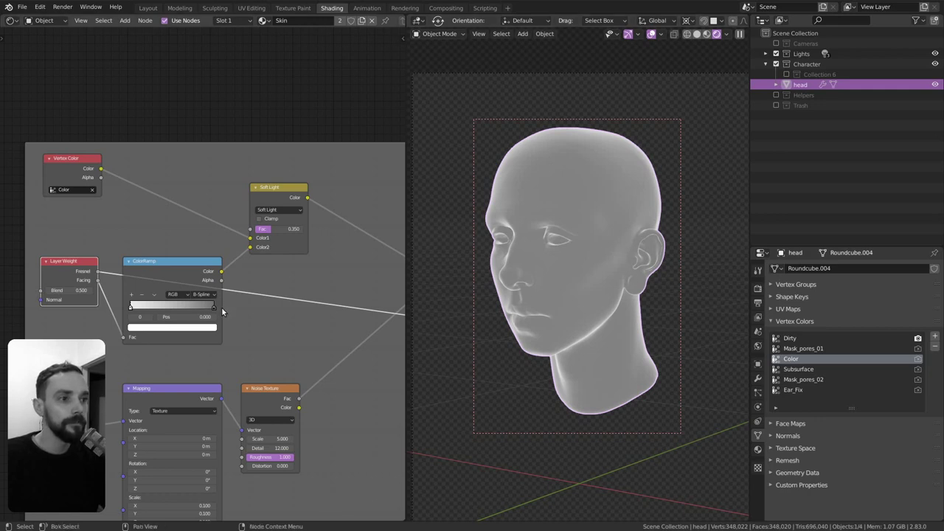
pyautogui.moveTo(223, 312); pyautogui.dragTo(227, 312, button='middle')
pyautogui.keyDown('ctrl'); pyautogui.keyDown('shift'); pyautogui.click(165, 270); pyautogui.keyUp('shift'); pyautogui.keyUp('ctrl')
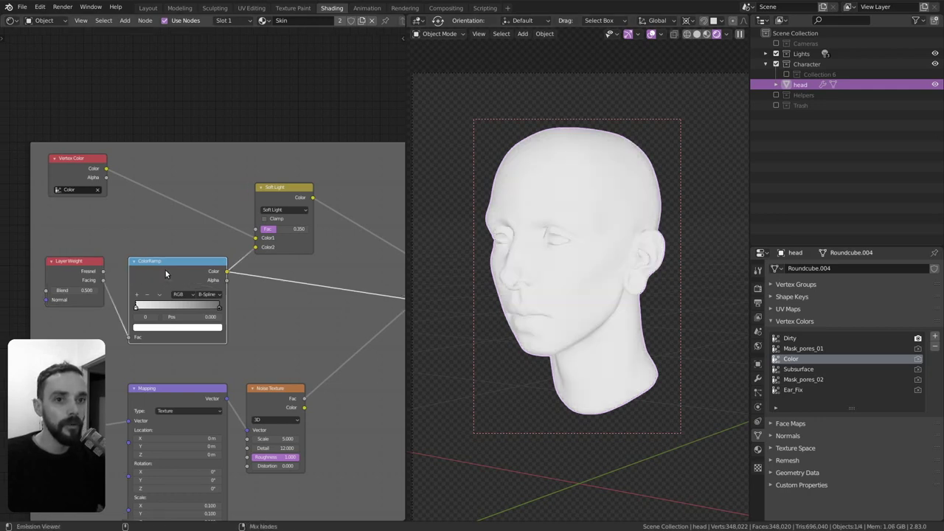
pyautogui.moveTo(168, 297); pyautogui.dragTo(161, 291, button='middle')
pyautogui.scroll(1, 161, 291)
pyautogui.click(147, 289)
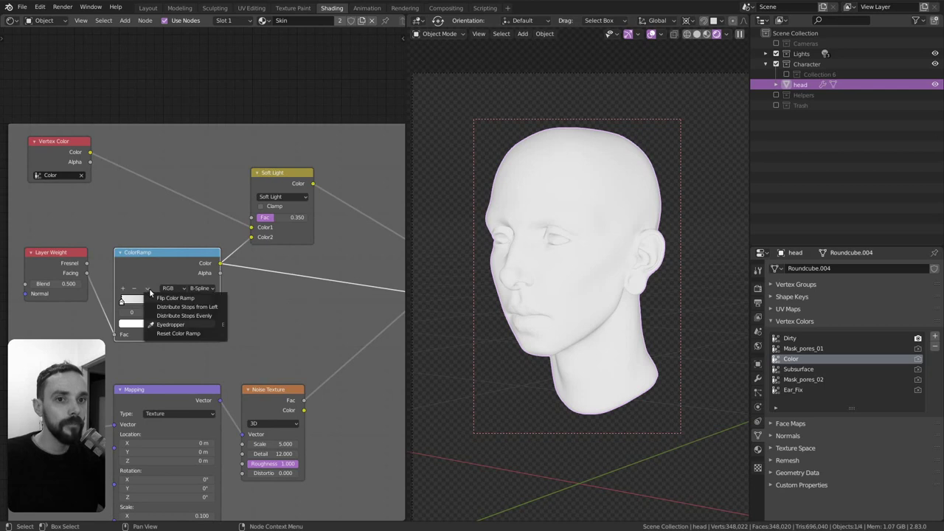
pyautogui.click(157, 299)
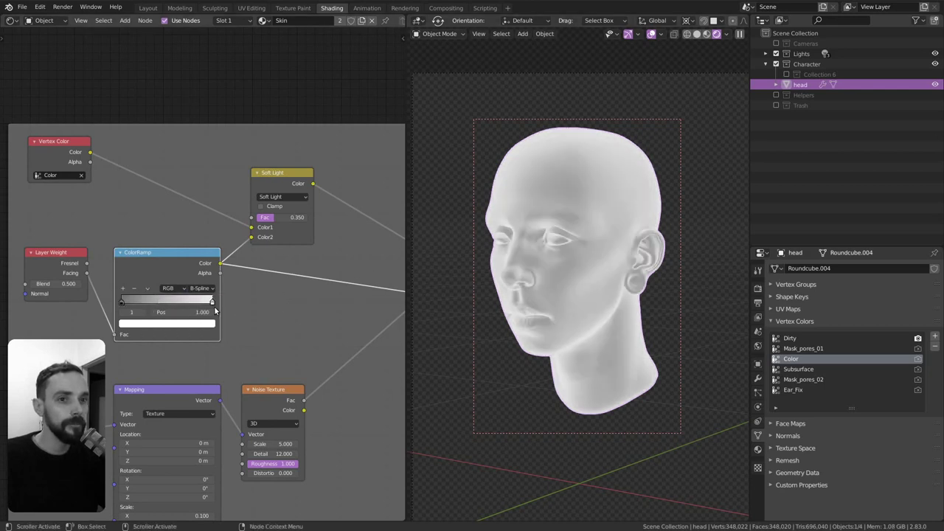
pyautogui.click(148, 288)
pyautogui.click(157, 298)
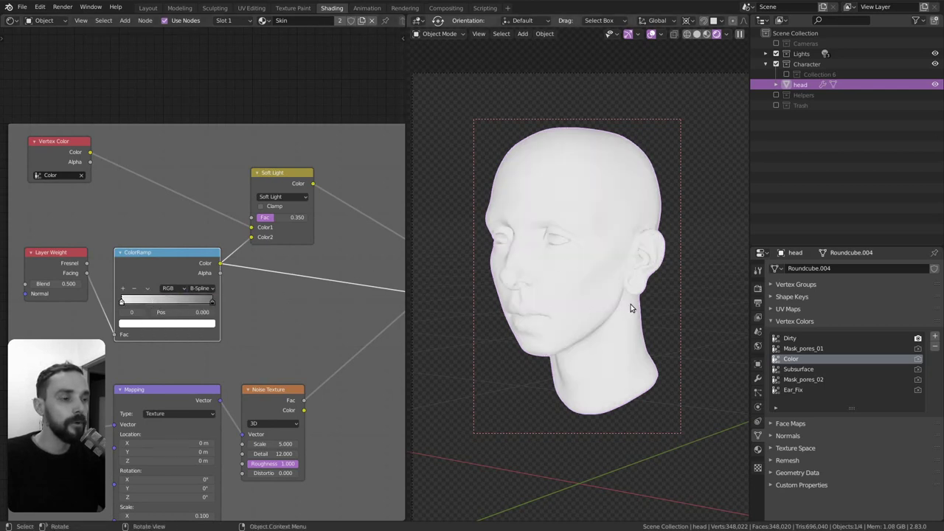
pyautogui.scroll(-1, 617, 265)
pyautogui.hotkey('alt', 'a')
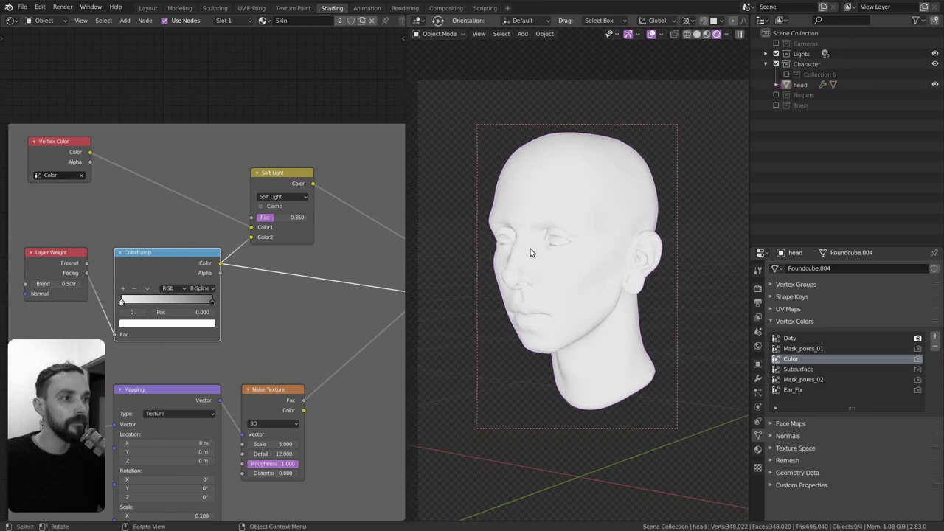
pyautogui.moveTo(250, 258); pyautogui.dragTo(239, 257, button='middle')
pyautogui.scroll(-2, 239, 258)
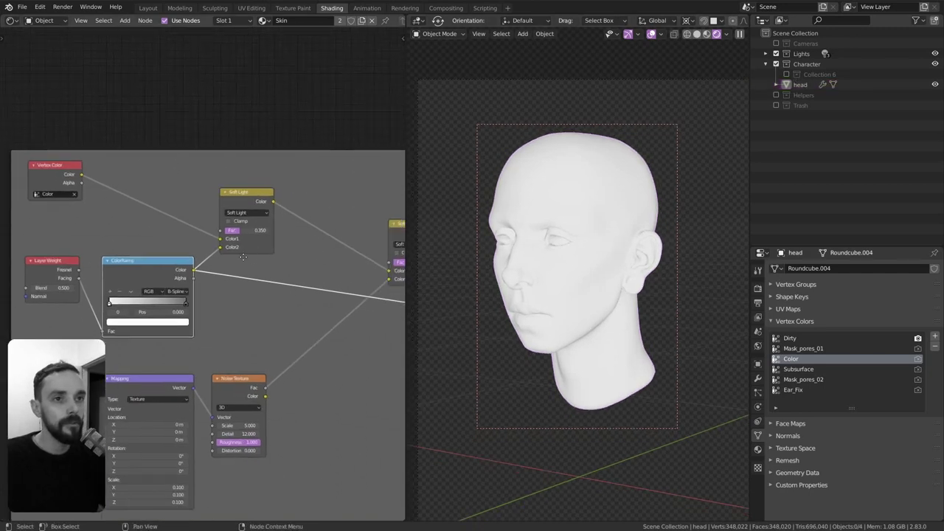
# Step: Preview the first Soft Light blend and toggle its mute to compare
pyautogui.keyDown('ctrl'); pyautogui.keyDown('shift'); pyautogui.click(242, 198); pyautogui.keyUp('shift'); pyautogui.keyUp('ctrl')
pyautogui.moveTo(243, 199); pyautogui.dragTo(246, 197, button='middle')
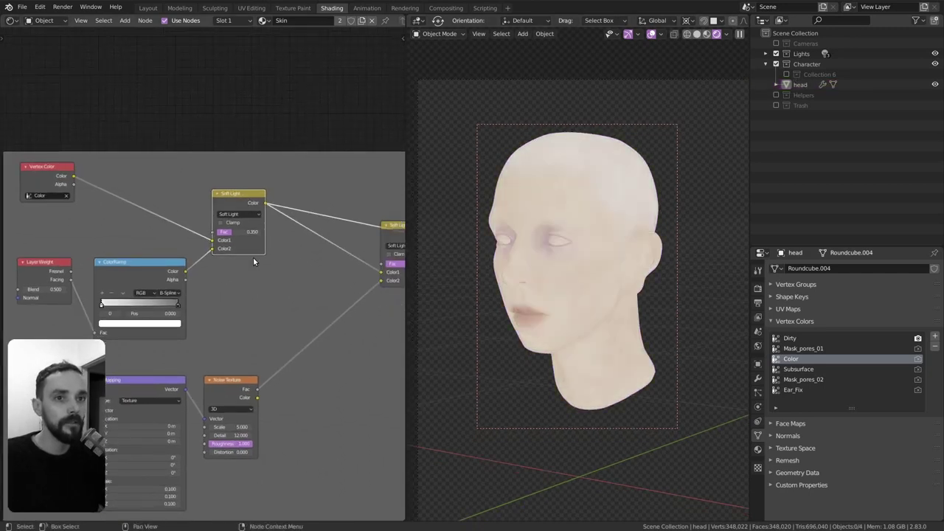
pyautogui.scroll(2, 254, 251)
pyautogui.scroll(1, 258, 221)
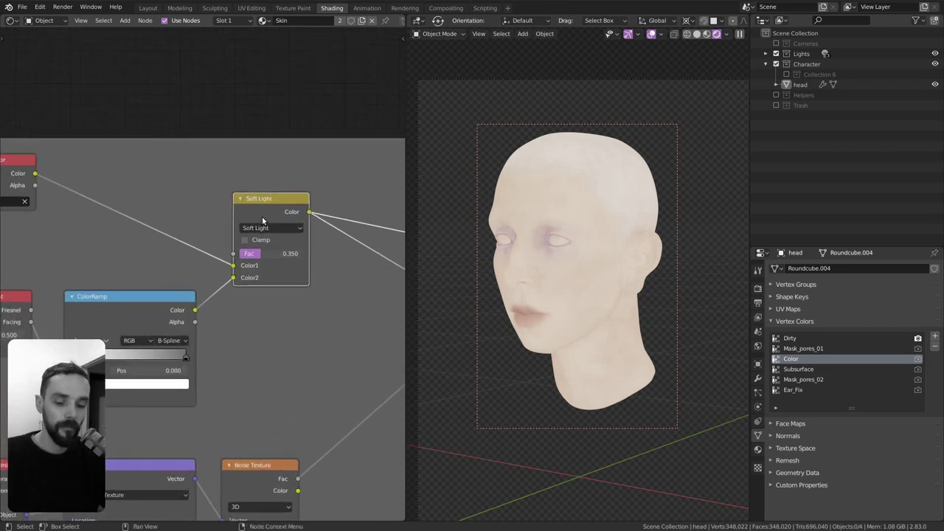
pyautogui.press('m')
pyautogui.press('m')
pyautogui.press('m')
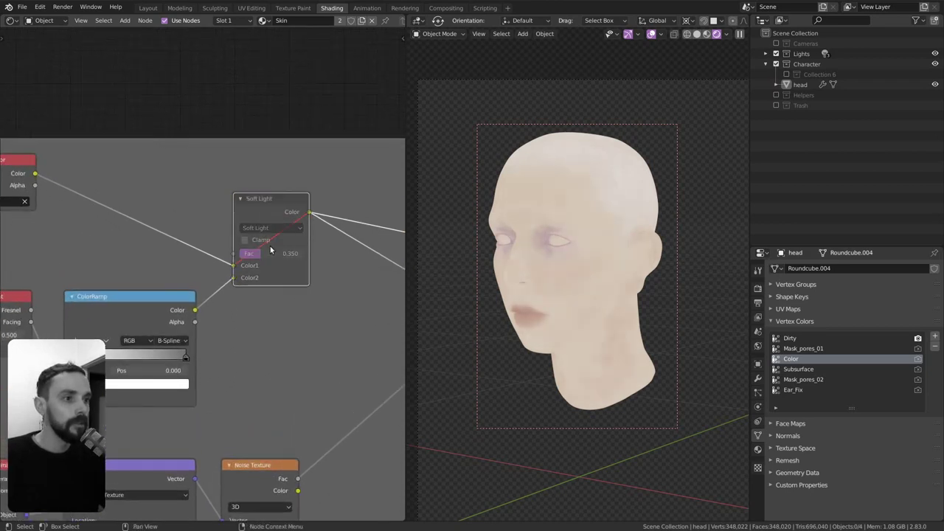
pyautogui.press('m')
pyautogui.press('m')
pyautogui.press('m')
pyautogui.press('m')
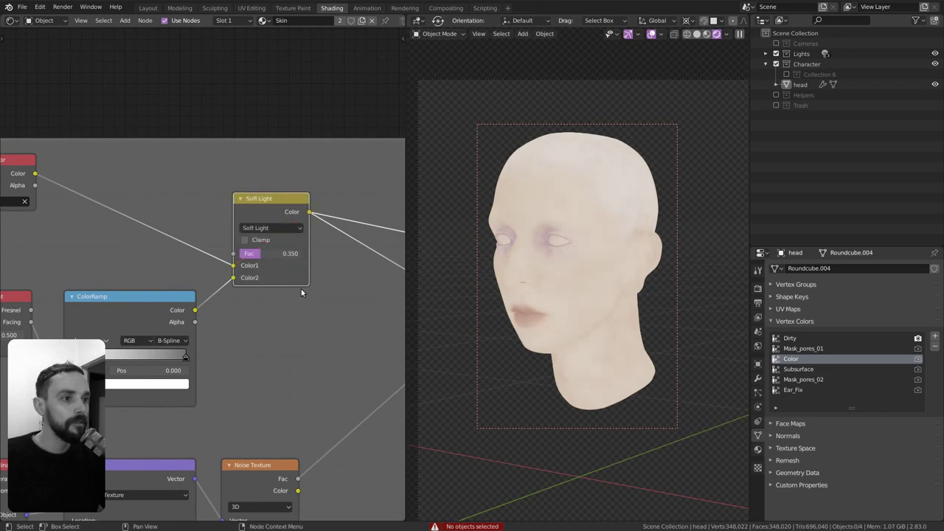
pyautogui.press('m')
pyautogui.press('m')
# Step: Try a Soft Light factor of 1.000, then type 0.350 back in
pyautogui.moveTo(307, 292); pyautogui.dragTo(298, 300, button='middle')
pyautogui.moveTo(262, 261); pyautogui.dragTo(308, 270)
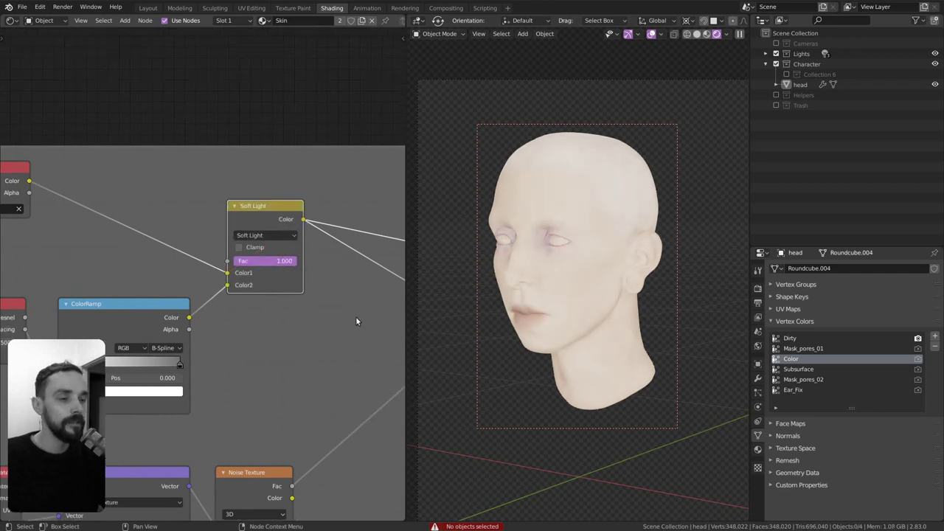
pyautogui.moveTo(306, 296); pyautogui.dragTo(306, 301, button='middle')
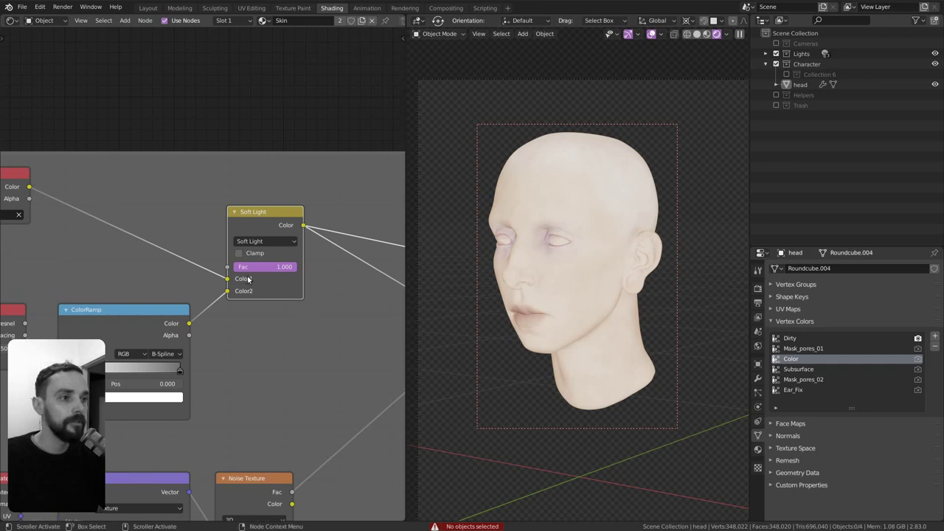
pyautogui.doubleClick(264, 267)
pyautogui.write('.35')
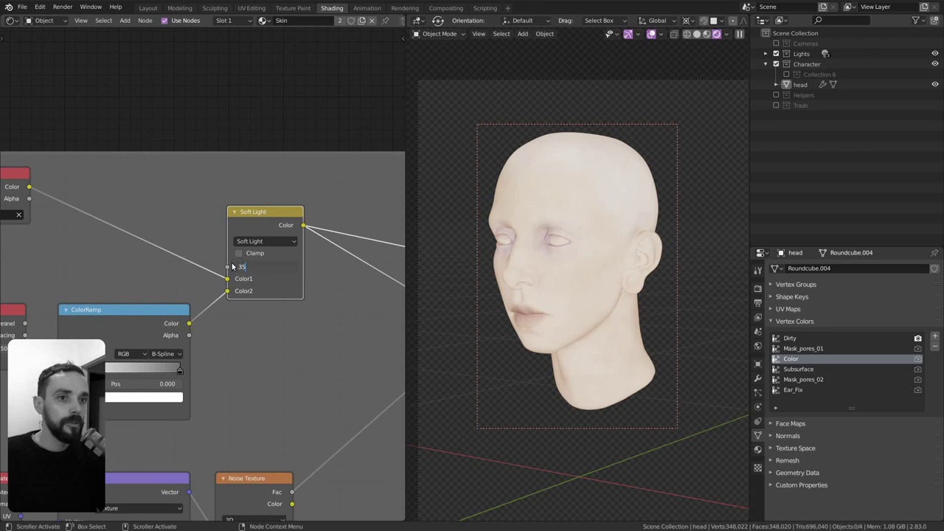
pyautogui.press('Return')
# Step: Push the Soft Light factor to full strength again, then reset it to 0.350
pyautogui.scroll(-3, 250, 295)
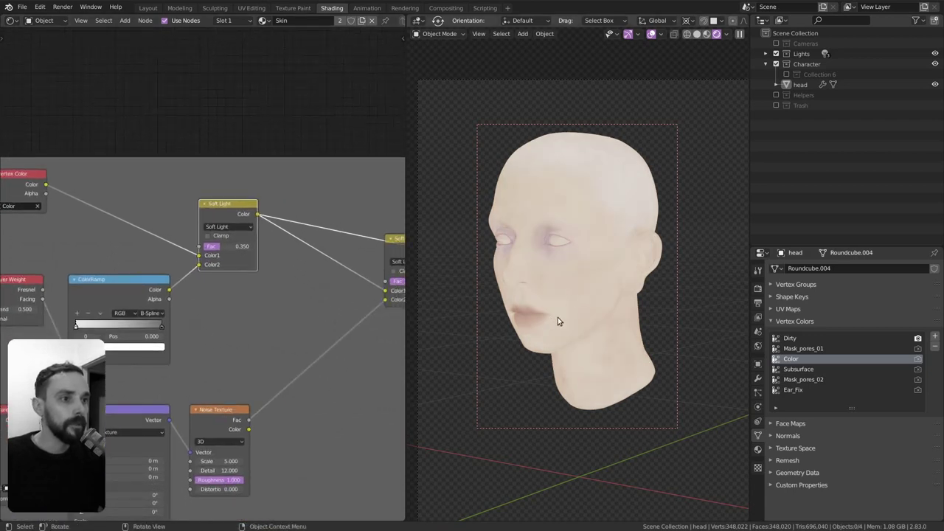
pyautogui.scroll(1, 251, 284)
pyautogui.scroll(2, 249, 265)
pyautogui.moveTo(247, 243)
pyautogui.mouseDown()
pyautogui.moveTo(322, 247)
pyautogui.moveTo(236, 245)
pyautogui.mouseUp()
pyautogui.click(234, 240)
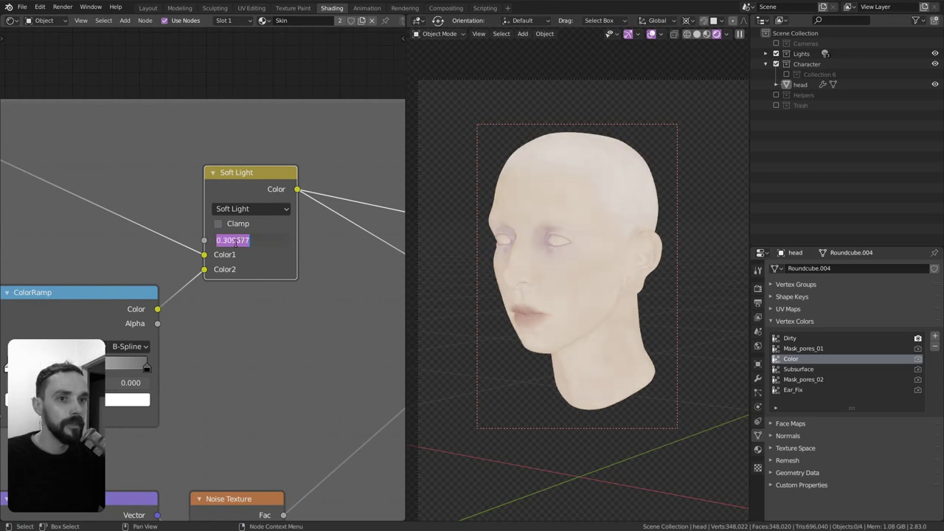
pyautogui.click(228, 240)
pyautogui.press('Return')
# Step: Preview the Noise Texture Fac output on the head
pyautogui.scroll(-3, 277, 324)
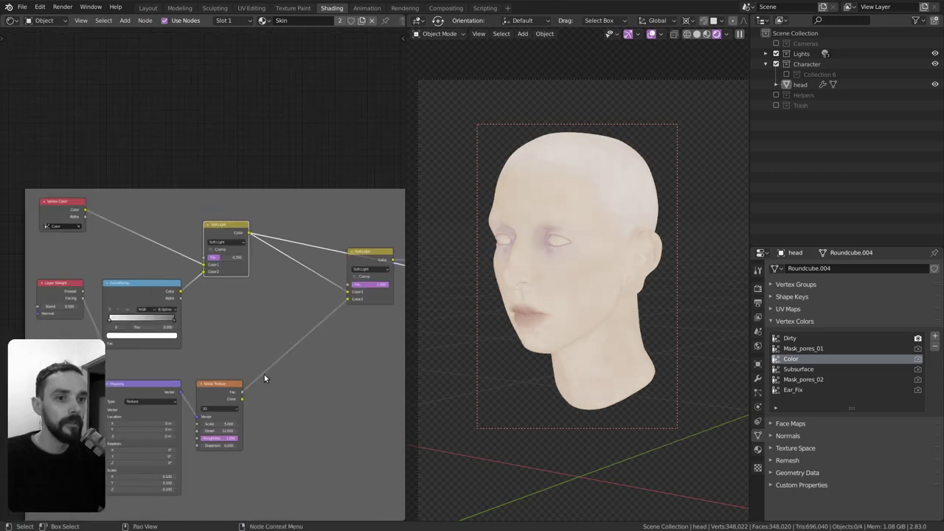
pyautogui.scroll(1, 263, 379)
pyautogui.keyDown('ctrl'); pyautogui.keyDown('shift'); pyautogui.click(195, 373); pyautogui.keyUp('shift'); pyautogui.keyUp('ctrl')
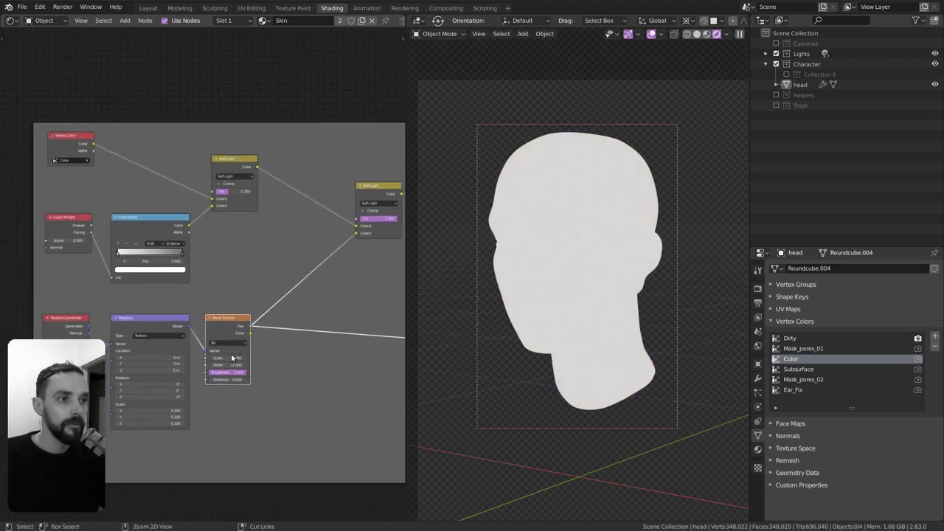
pyautogui.scroll(2, 243, 346)
pyautogui.scroll(2, 301, 317)
pyautogui.moveTo(301, 316); pyautogui.dragTo(307, 303, button='middle')
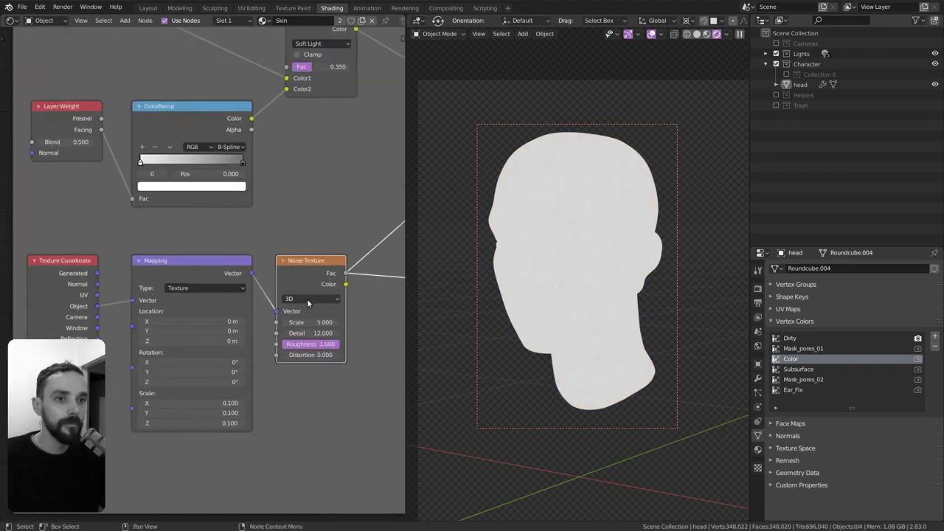
pyautogui.scroll(1, 317, 322)
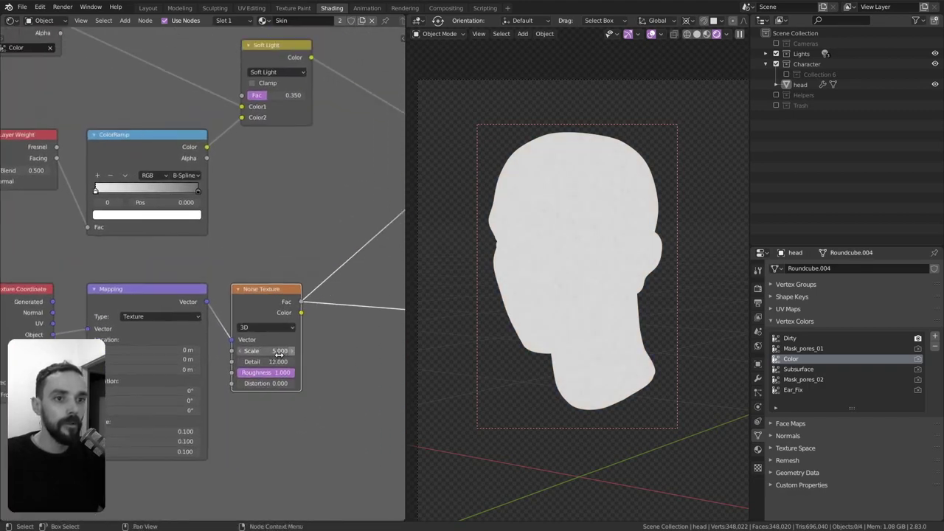
pyautogui.scroll(-2, 295, 295)
pyautogui.scroll(3, 285, 286)
# Step: Preview the second Soft Light blend on the head
pyautogui.keyDown('ctrl'); pyautogui.keyDown('shift'); pyautogui.click(312, 216); pyautogui.keyUp('shift'); pyautogui.keyUp('ctrl')
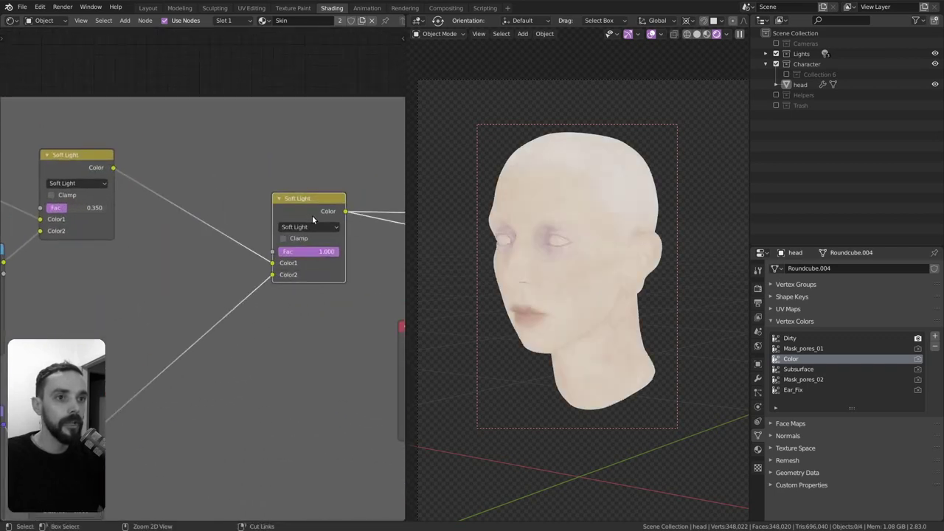
pyautogui.scroll(1, 331, 268)
pyautogui.scroll(1, 317, 258)
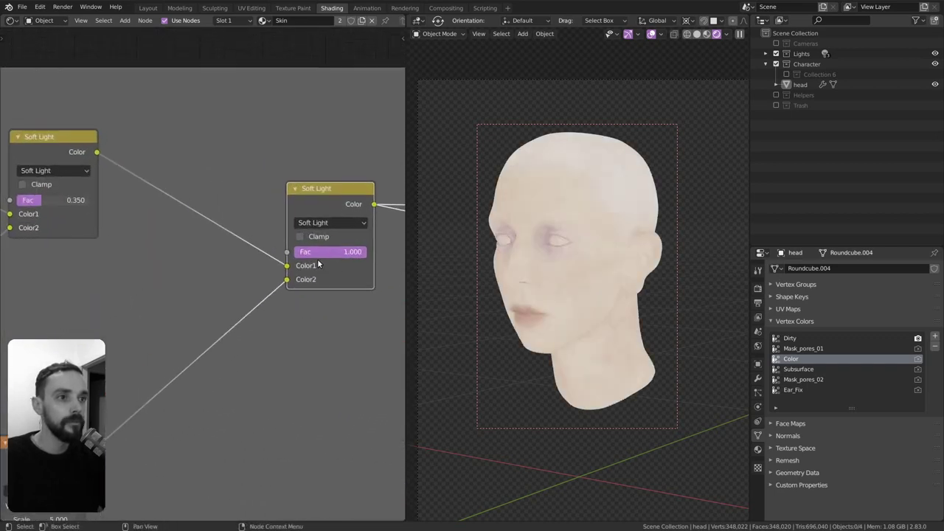
pyautogui.scroll(2, 586, 256)
pyautogui.scroll(2, 585, 256)
pyautogui.moveTo(298, 305); pyautogui.dragTo(266, 313, button='middle')
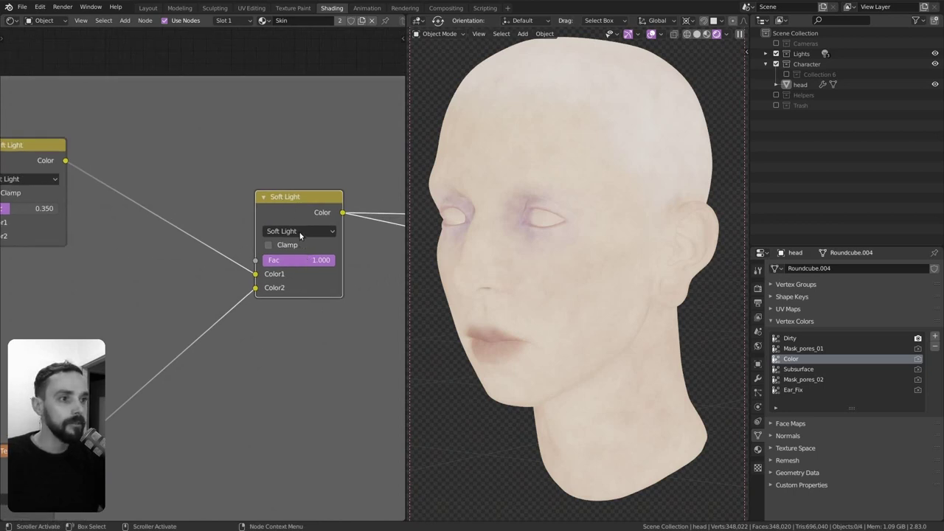
pyautogui.moveTo(297, 224); pyautogui.dragTo(220, 325, button='middle')
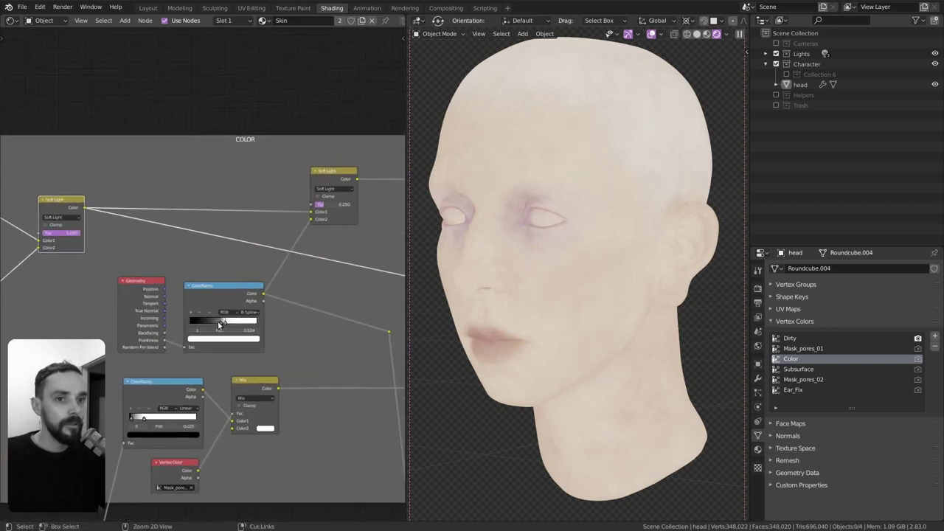
# Step: Preview the Geometry Pointiness ColorRamp output, framing it alongside the Soft Light node
pyautogui.keyDown('ctrl'); pyautogui.keyDown('shift'); pyautogui.click(221, 293); pyautogui.keyUp('shift'); pyautogui.keyUp('ctrl')
pyautogui.scroll(2, 221, 293)
pyautogui.scroll(2, 225, 289)
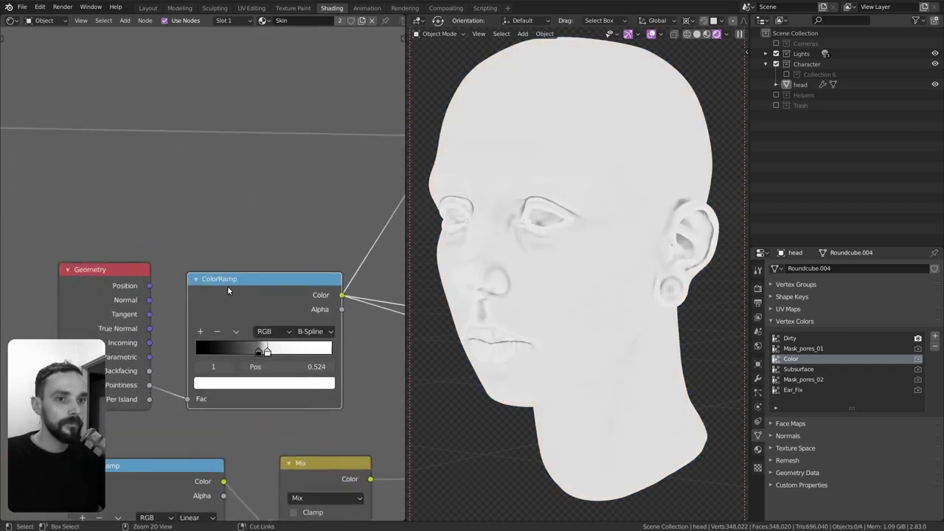
pyautogui.moveTo(228, 290); pyautogui.dragTo(223, 264, button='middle')
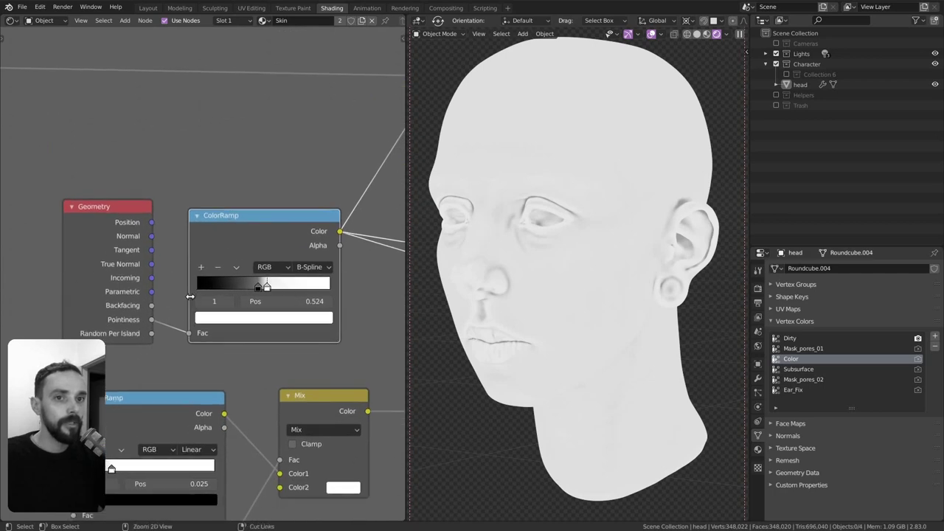
pyautogui.scroll(-2, 154, 358)
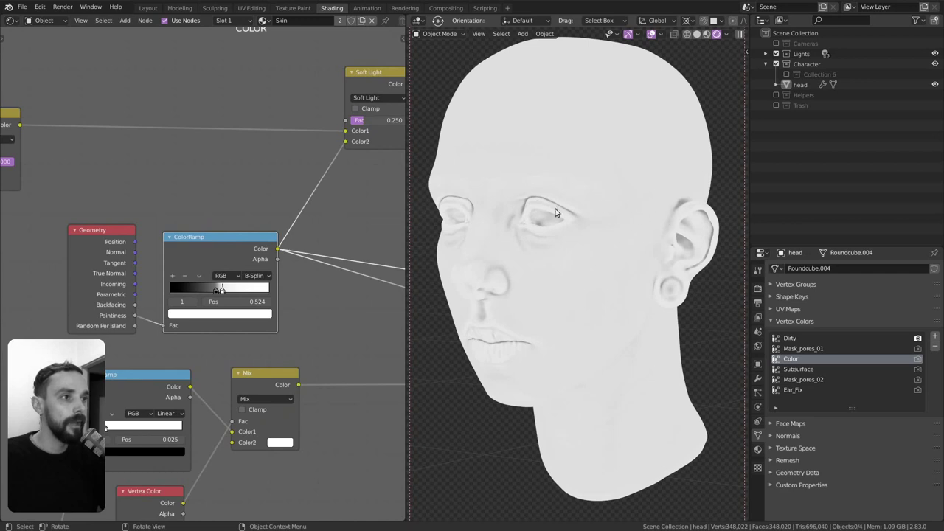
pyautogui.moveTo(279, 303); pyautogui.dragTo(273, 311, button='middle')
pyautogui.moveTo(257, 240); pyautogui.dragTo(217, 297, button='middle')
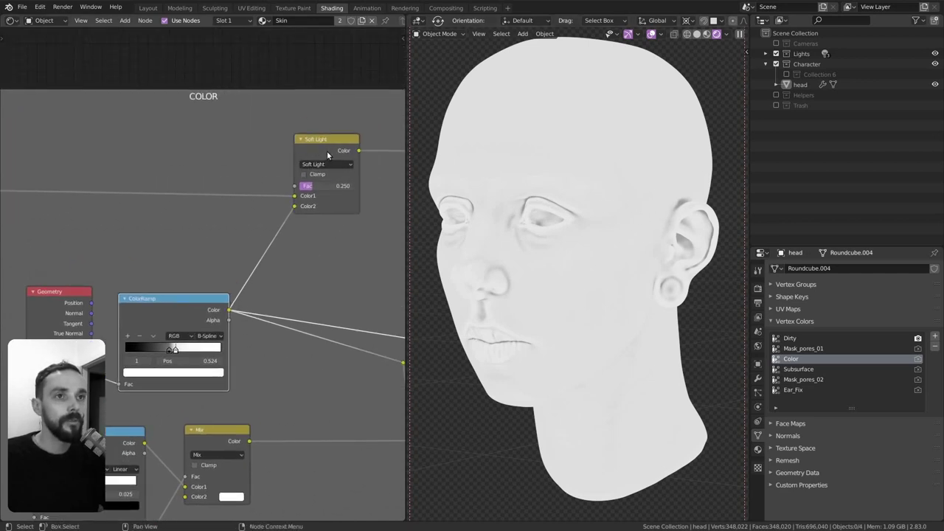
# Step: Restore the full skin material preview on the head from the final shader
pyautogui.keyDown('ctrl'); pyautogui.keyDown('shift'); pyautogui.click(325, 146); pyautogui.keyUp('shift'); pyautogui.keyUp('ctrl')
pyautogui.scroll(-1, 197, 272)
pyautogui.scroll(1, 198, 271)
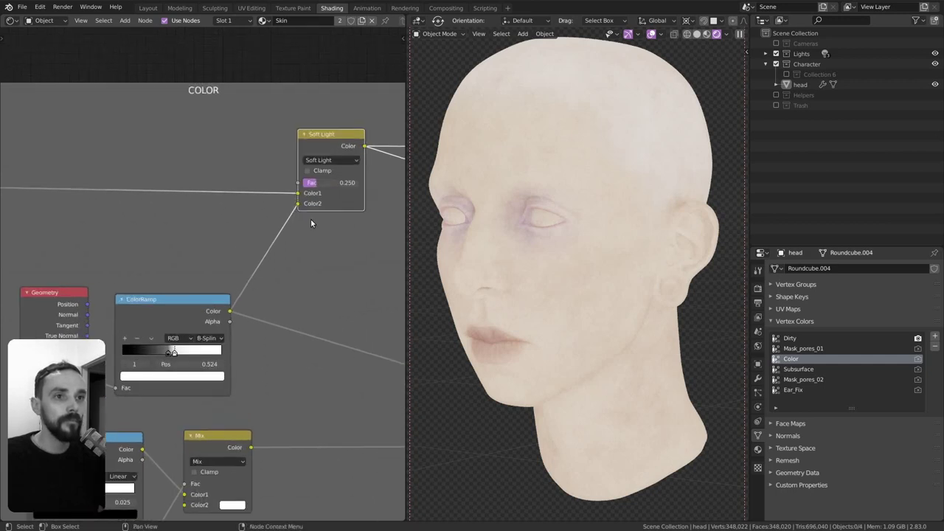
pyautogui.scroll(-1, 134, 292)
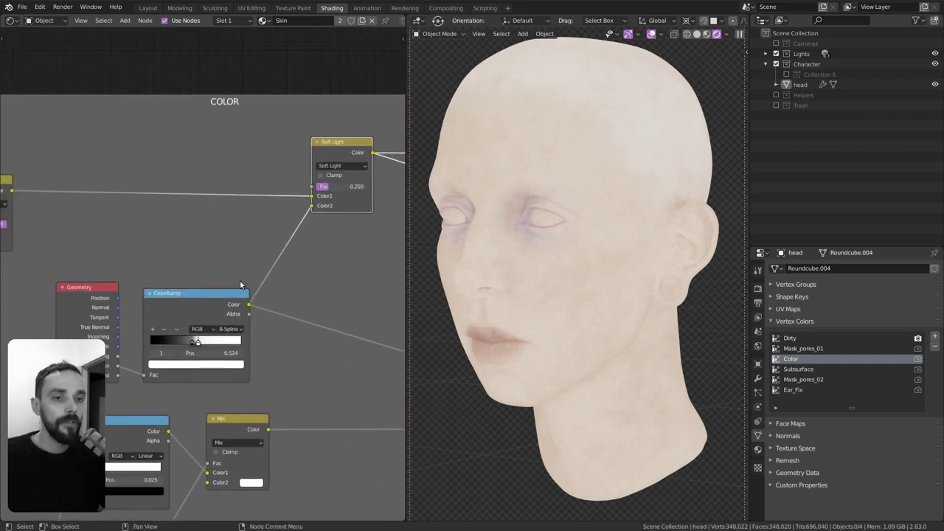
pyautogui.scroll(1, 336, 166)
pyautogui.scroll(1, 338, 166)
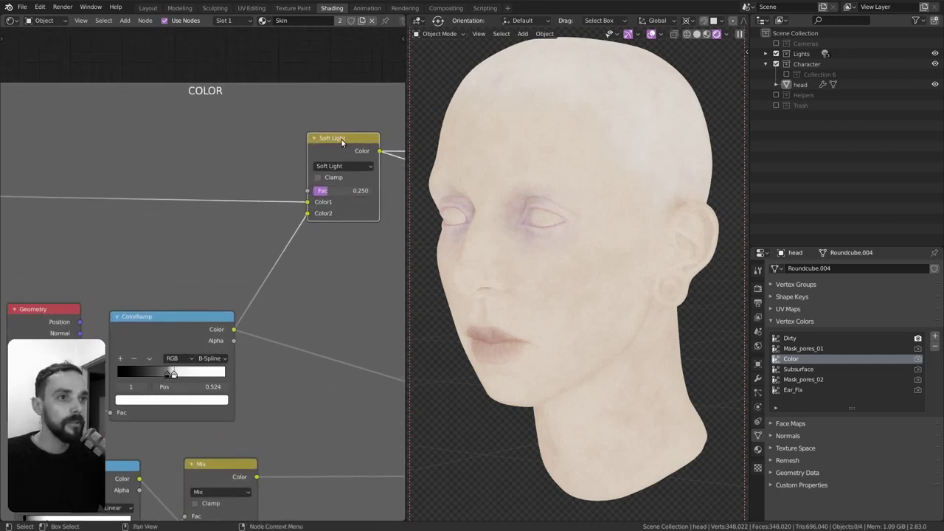
pyautogui.hscroll(1, 332, 143)
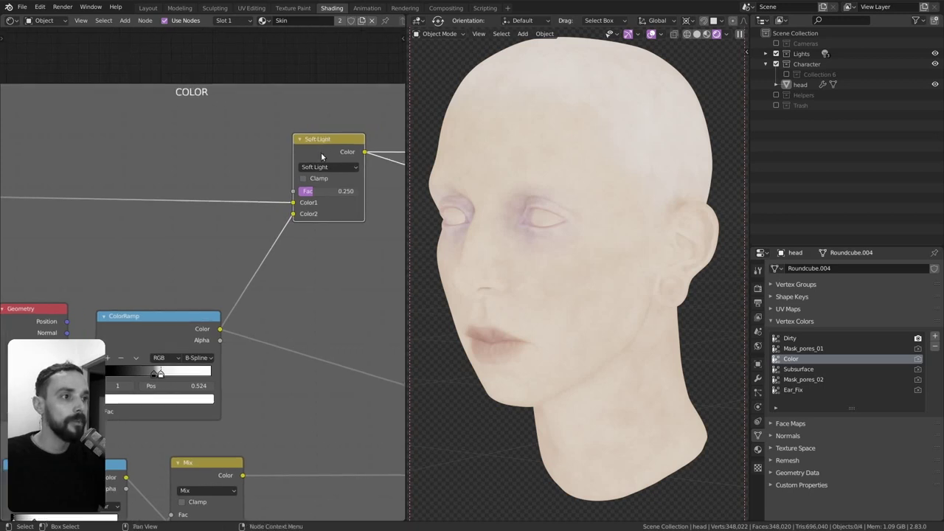
# Step: Mute and unmute the Soft Light node repeatedly to compare the skin with and without it
pyautogui.press('m')
pyautogui.press('m')
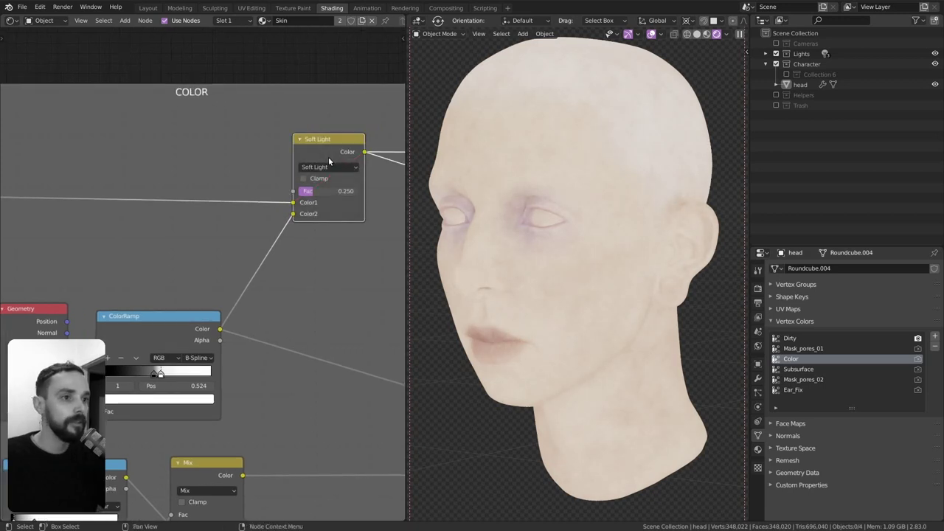
pyautogui.press('m')
pyautogui.press('m')
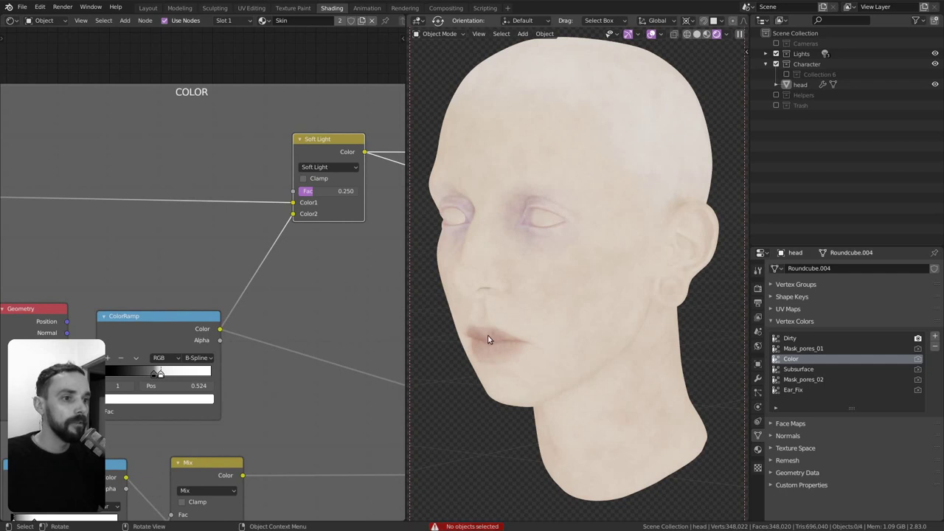
pyautogui.moveTo(343, 221); pyautogui.dragTo(336, 228, button='middle')
pyautogui.press('m')
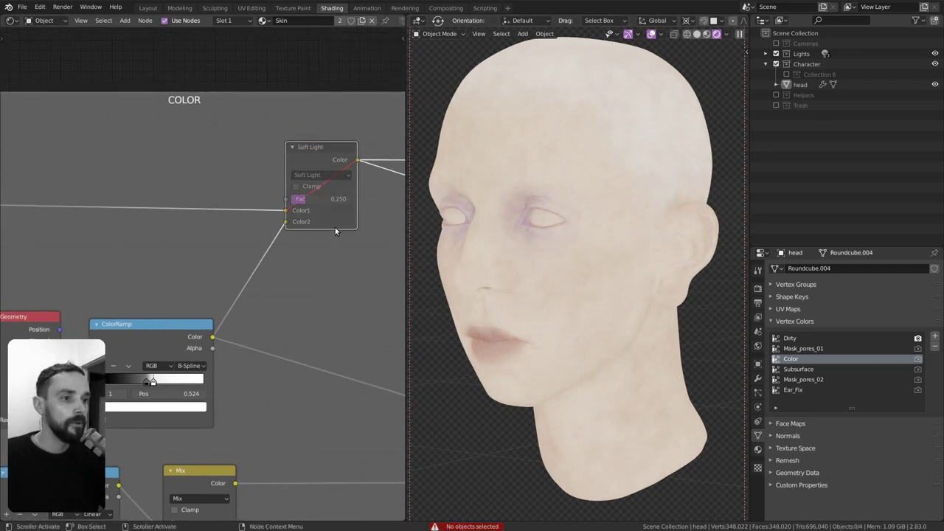
pyautogui.press('m')
pyautogui.press('m')
pyautogui.press('m')
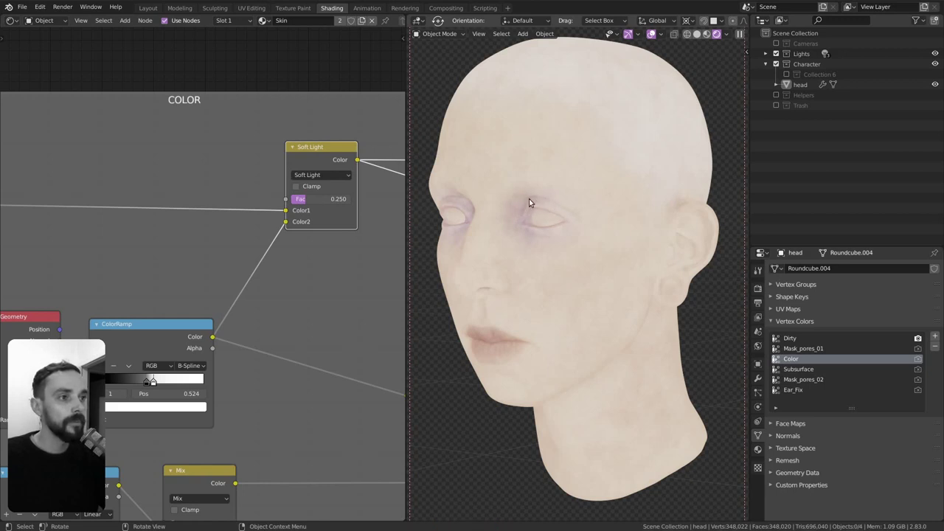
pyautogui.moveTo(348, 238); pyautogui.dragTo(341, 247, button='middle')
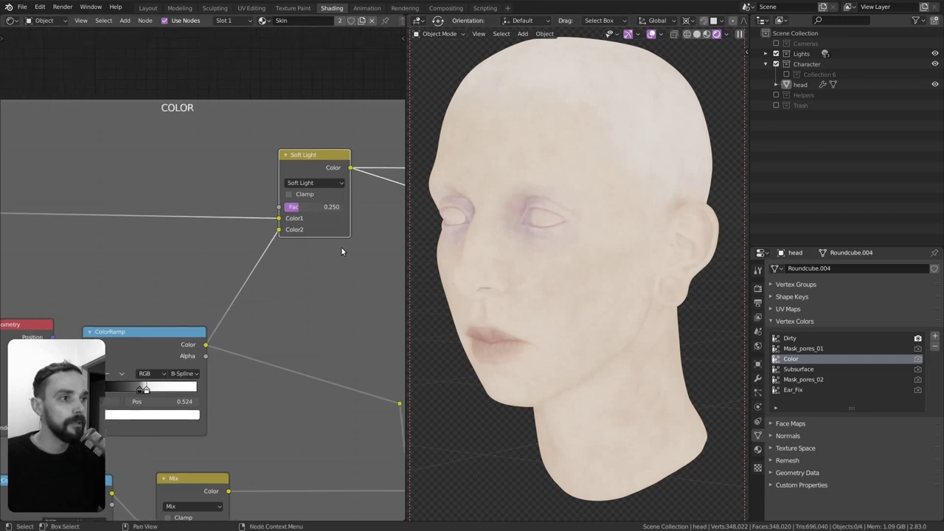
pyautogui.press('m')
pyautogui.press('m')
pyautogui.press('m')
pyautogui.press('m')
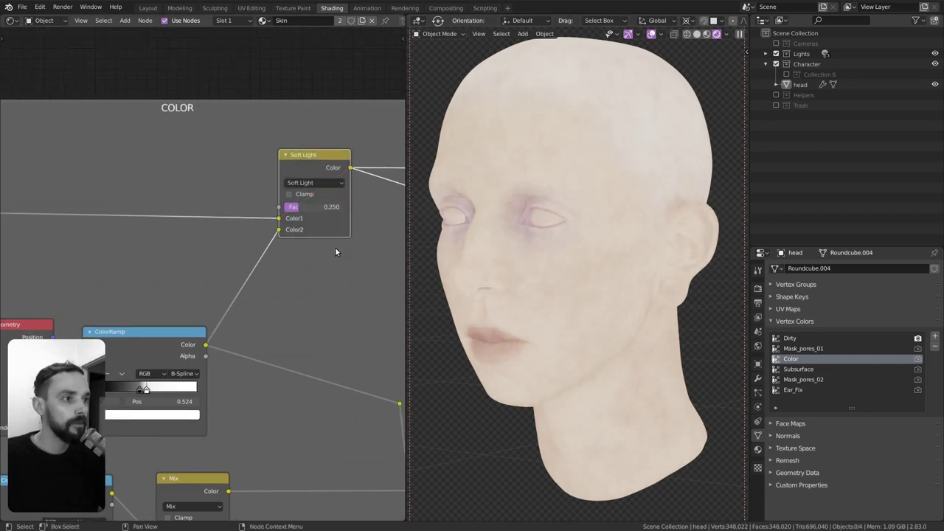
pyautogui.press('m')
pyautogui.press('m')
pyautogui.moveTo(335, 248); pyautogui.dragTo(335, 250, button='middle')
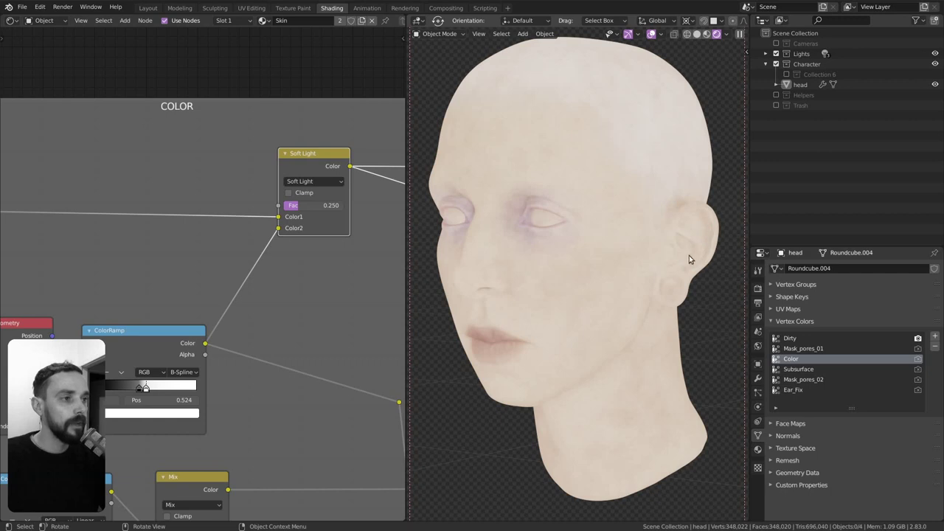
pyautogui.keyDown('shift'); pyautogui.scroll(-3, 332, 247); pyautogui.keyUp('shift')
pyautogui.press('m')
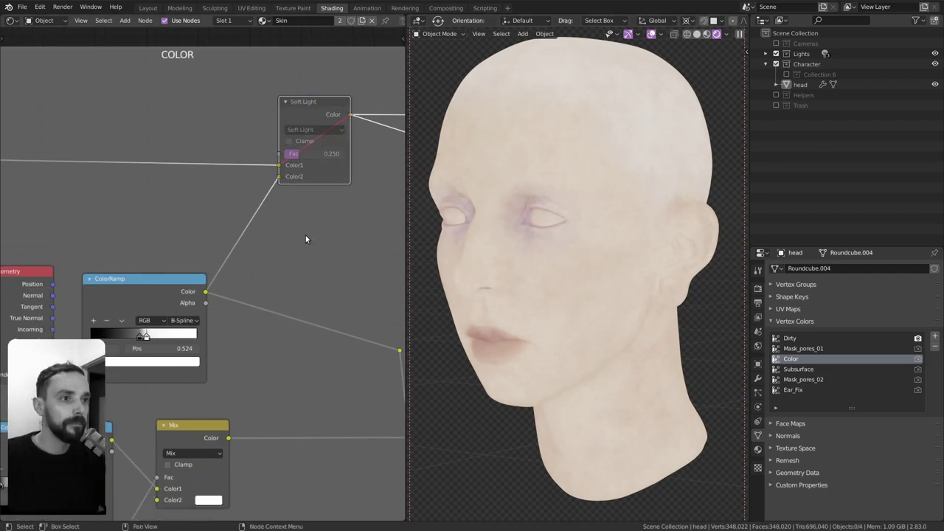
pyautogui.press('m')
pyautogui.scroll(-4, 295, 284)
pyautogui.keyDown('shift'); pyautogui.scroll(-3, 283, 305); pyautogui.keyUp('shift')
pyautogui.keyDown('shift'); pyautogui.scroll(-2, 236, 282); pyautogui.keyUp('shift')
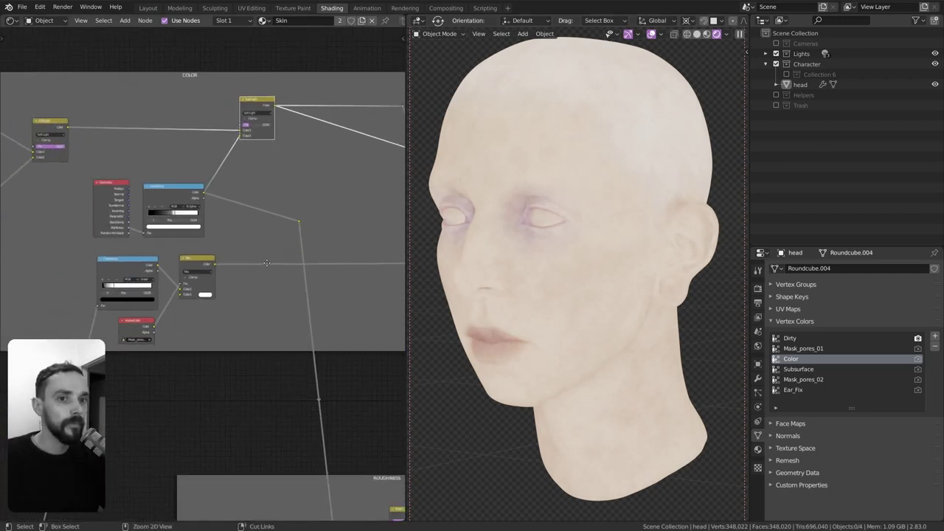
pyautogui.scroll(-2, 236, 281)
pyautogui.scroll(3, 237, 281)
pyautogui.scroll(-2, 193, 291)
pyautogui.keyDown('ctrl'); pyautogui.scroll(-3, 130, 299); pyautogui.keyUp('ctrl')
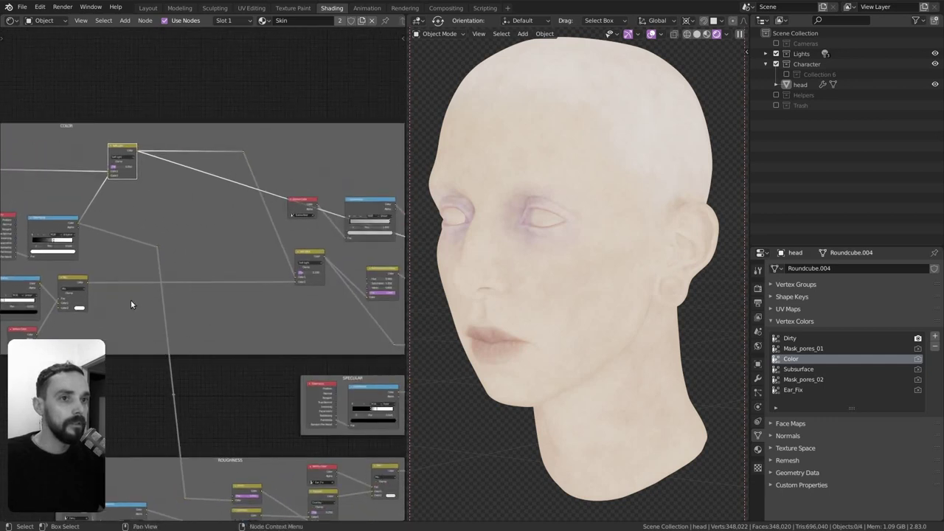
pyautogui.keyDown('ctrl'); pyautogui.scroll(-2, 131, 300); pyautogui.keyUp('ctrl')
pyautogui.scroll(2, 213, 276)
pyautogui.keyDown('ctrl'); pyautogui.scroll(-2, 257, 216); pyautogui.keyUp('ctrl')
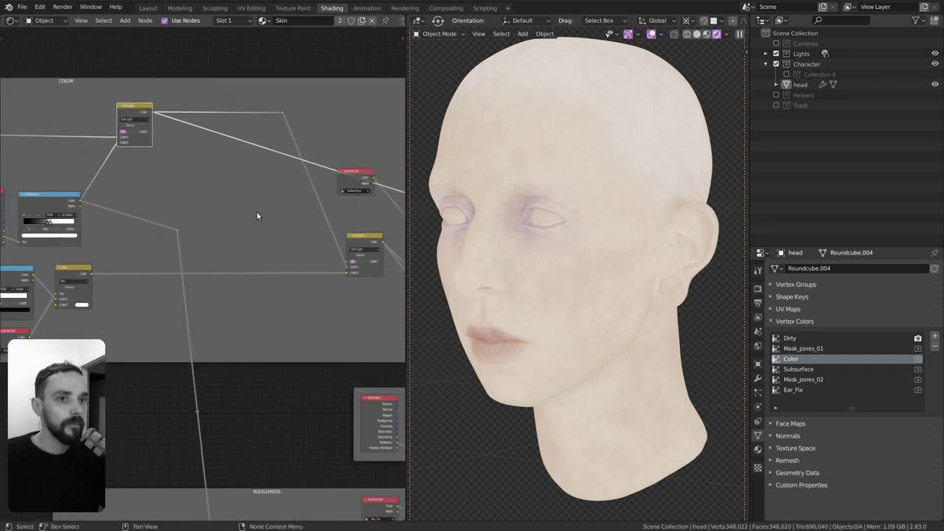
pyautogui.keyDown('ctrl'); pyautogui.scroll(3, 221, 281); pyautogui.keyUp('ctrl')
pyautogui.scroll(2, 184, 284)
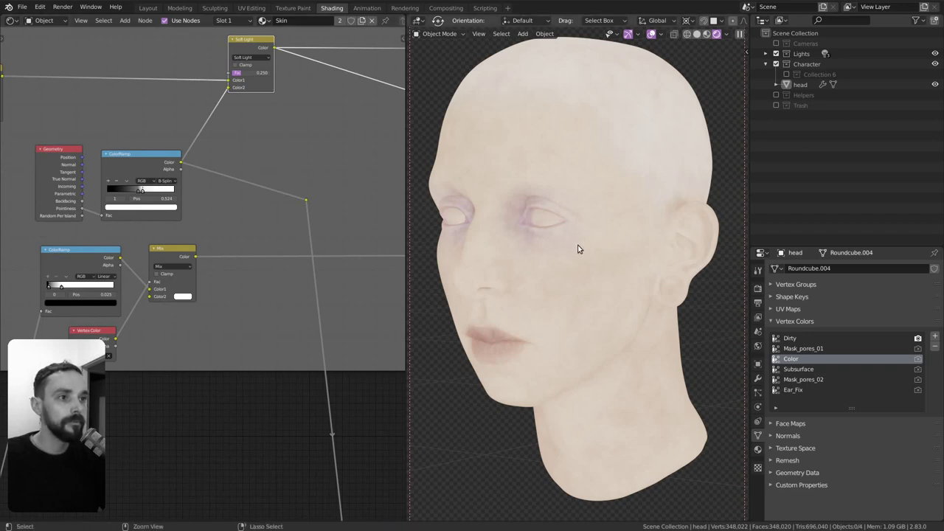
pyautogui.scroll(-1, 177, 284)
# Step: Preview the Mix node's output on the head
pyautogui.moveTo(155, 282); pyautogui.dragTo(194, 288, button='middle')
pyautogui.keyDown('ctrl'); pyautogui.keyDown('shift'); pyautogui.click(206, 255); pyautogui.keyUp('shift'); pyautogui.keyUp('ctrl')
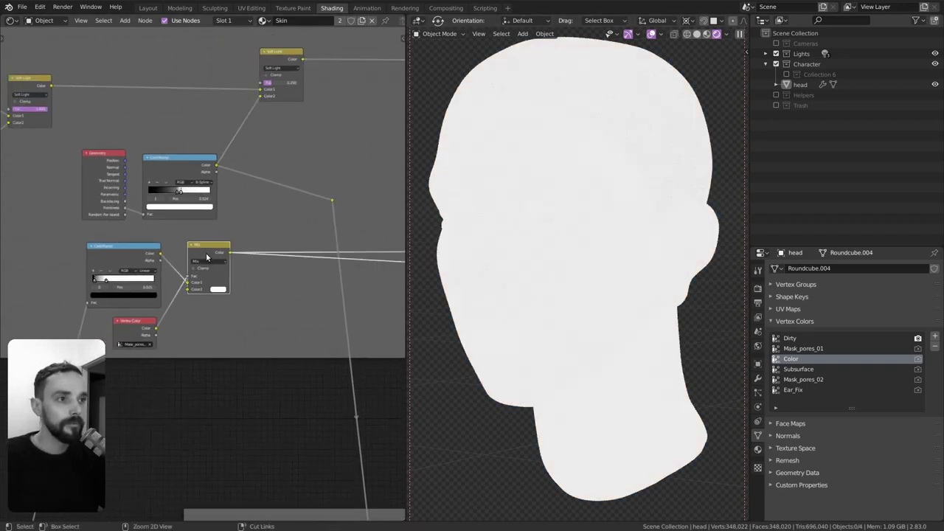
pyautogui.scroll(-3, 172, 301)
pyautogui.scroll(3, 204, 356)
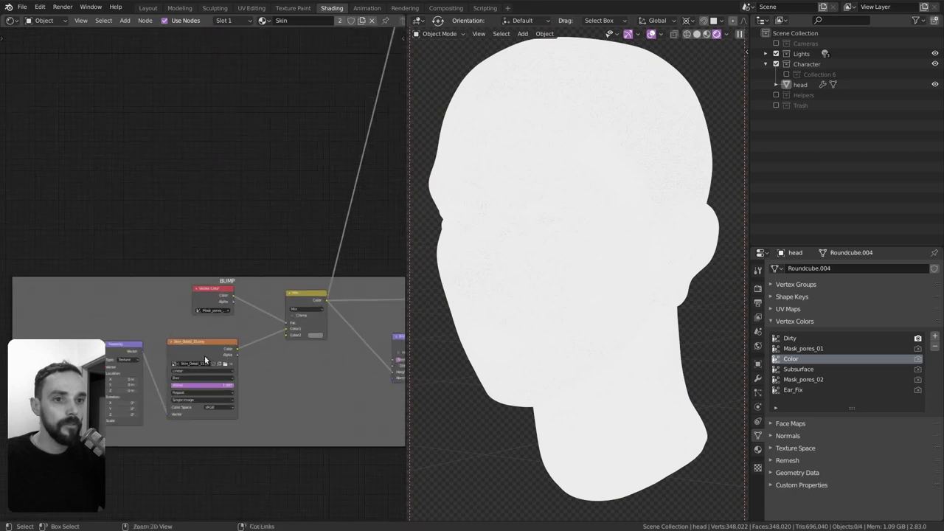
# Step: Preview the Skin_Detail_15.png texture from the BUMP frame on the head
pyautogui.keyDown('ctrl'); pyautogui.keyDown('shift'); pyautogui.click(206, 346); pyautogui.keyUp('shift'); pyautogui.keyUp('ctrl')
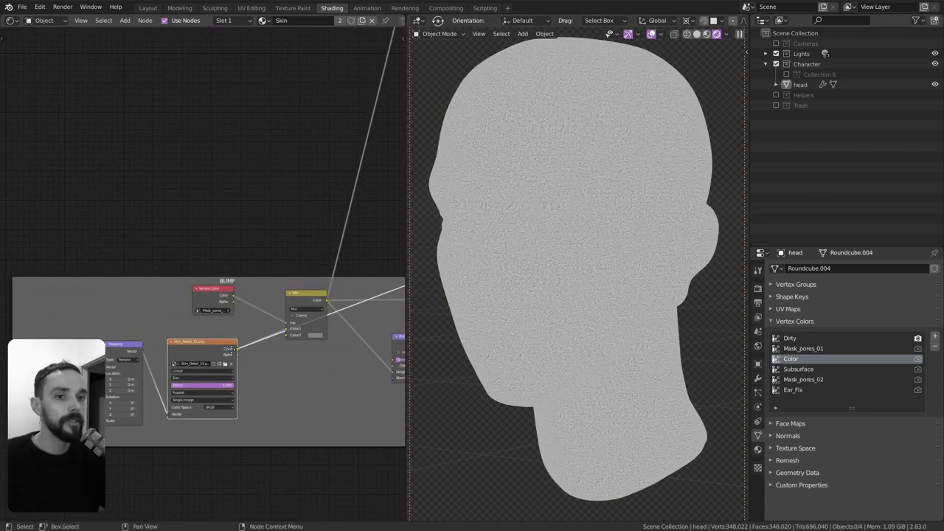
pyautogui.moveTo(178, 347)
pyautogui.keyDown('ctrl'); pyautogui.mouseDown(button='middle')
pyautogui.moveTo(178, 370)
pyautogui.moveTo(240, 338)
pyautogui.moveTo(241, 355)
pyautogui.mouseUp(button='middle'); pyautogui.keyUp('ctrl')
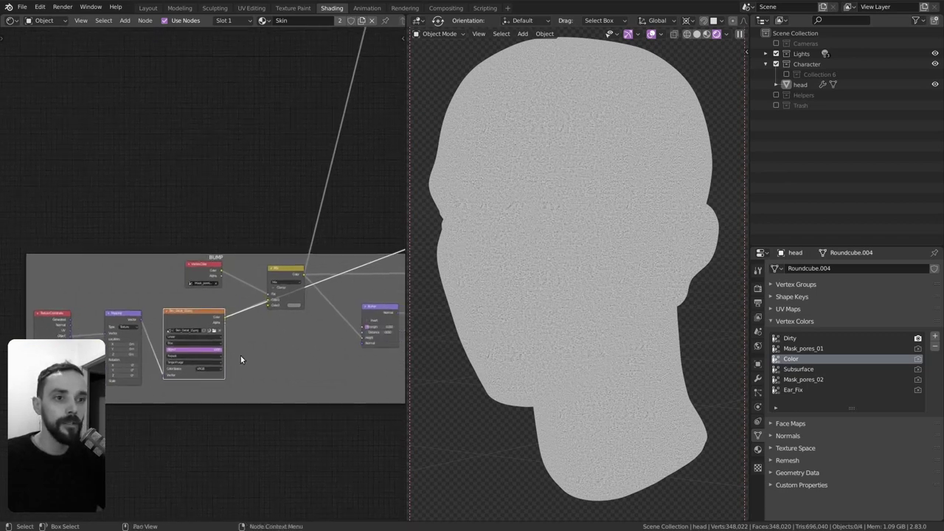
pyautogui.moveTo(313, 327); pyautogui.dragTo(292, 331, button='middle')
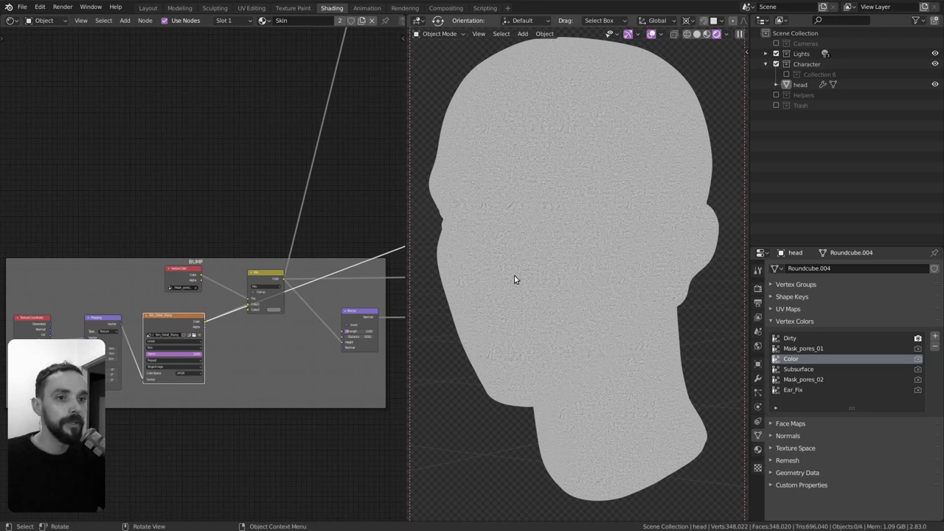
pyautogui.scroll(1, 295, 339)
pyautogui.scroll(1, 261, 346)
pyautogui.scroll(1, 295, 331)
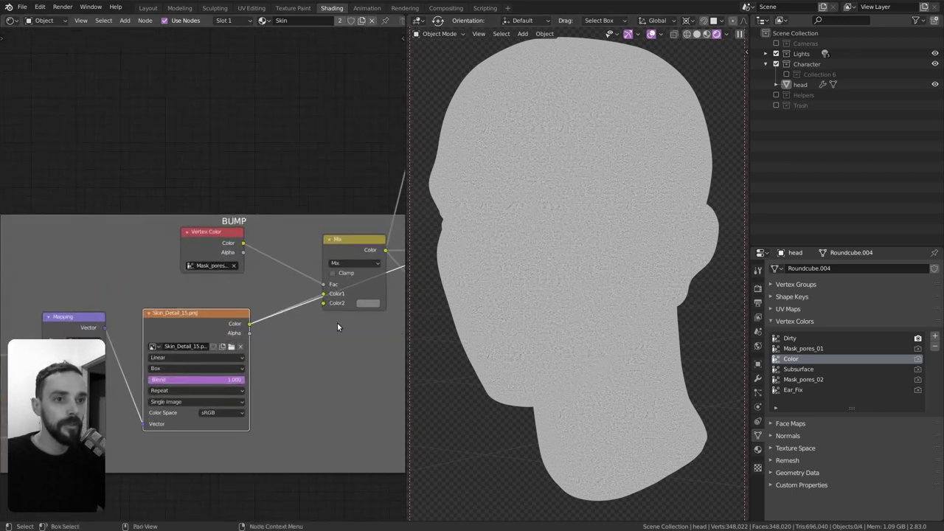
# Step: Inspect and try a different scale value on the texture's Mapping node
pyautogui.moveTo(221, 331); pyautogui.dragTo(273, 291, button='middle')
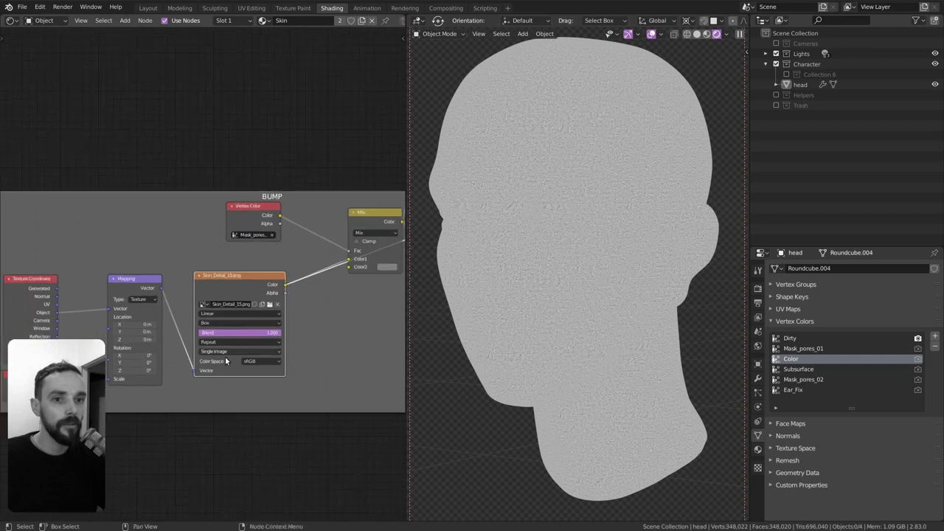
pyautogui.moveTo(67, 415); pyautogui.dragTo(159, 381, button='middle')
pyautogui.scroll(3, 155, 385)
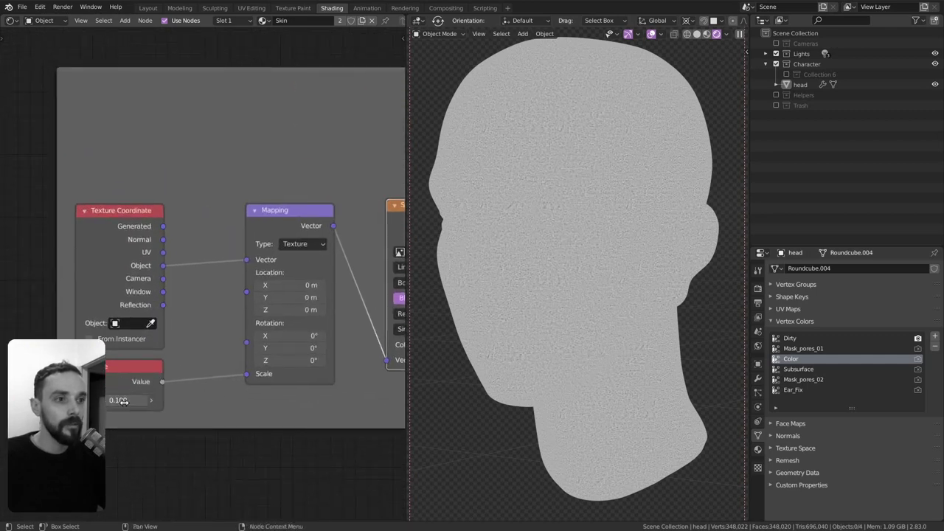
pyautogui.moveTo(123, 401); pyautogui.dragTo(128, 404)
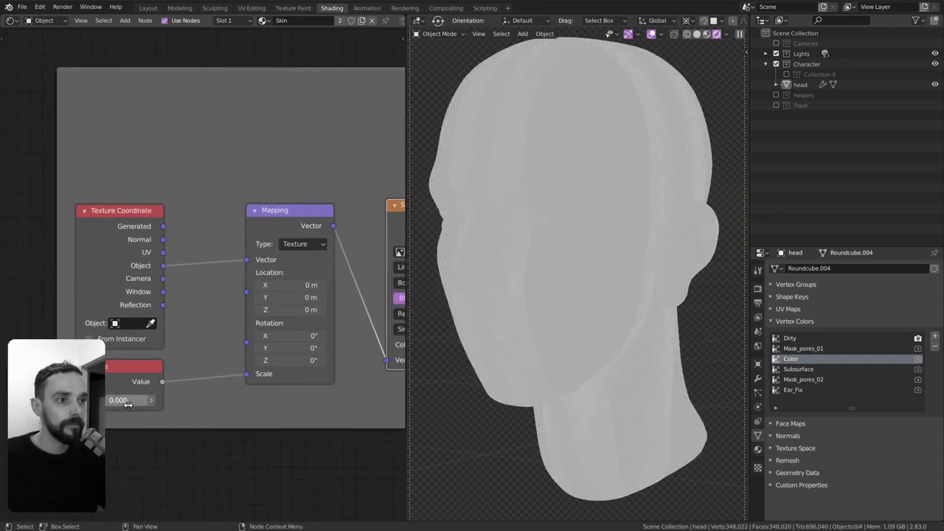
pyautogui.moveTo(143, 399)
pyautogui.keyDown('ctrl'); pyautogui.mouseDown(button='middle')
pyautogui.moveTo(148, 302)
pyautogui.moveTo(126, 259)
pyautogui.mouseUp(button='middle'); pyautogui.keyUp('ctrl')
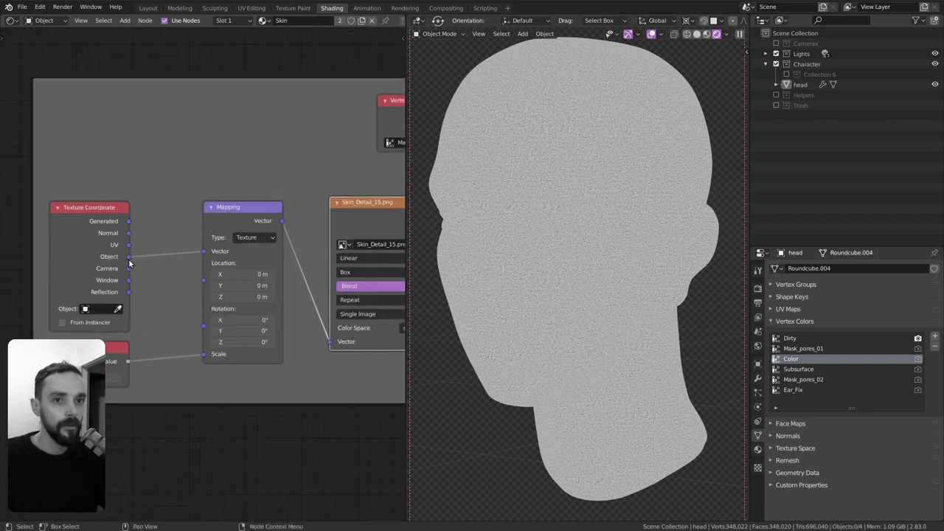
pyautogui.scroll(-1, 162, 276)
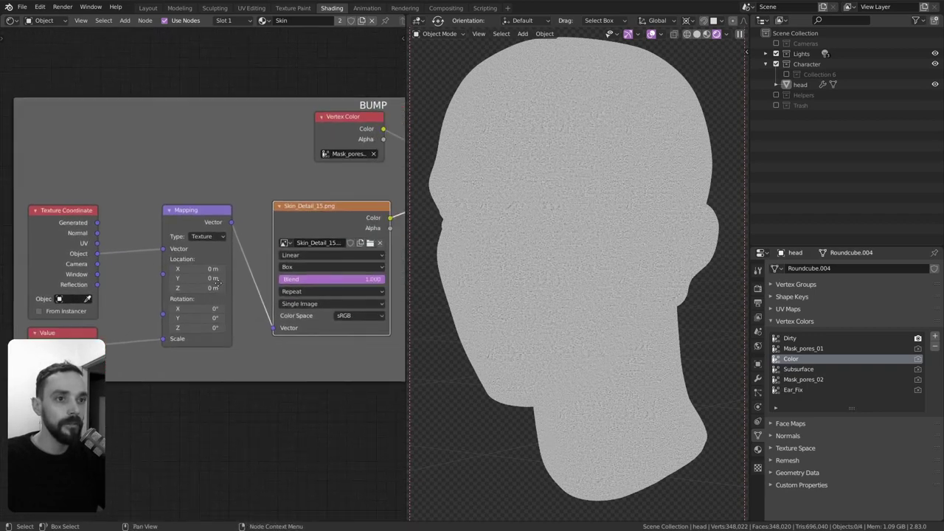
pyautogui.keyDown('ctrl'); pyautogui.scroll(-2, 218, 282); pyautogui.keyUp('ctrl')
# Step: Keep Box projection on Skin_Detail_15.png and set its projection Blend to 1.000
pyautogui.click(266, 265)
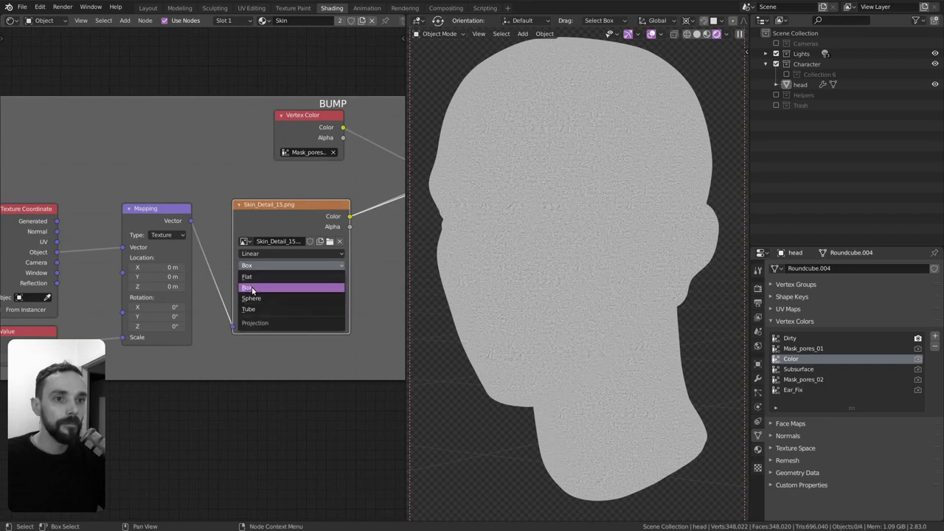
pyautogui.click(252, 287)
pyautogui.moveTo(289, 281); pyautogui.dragTo(204, 270)
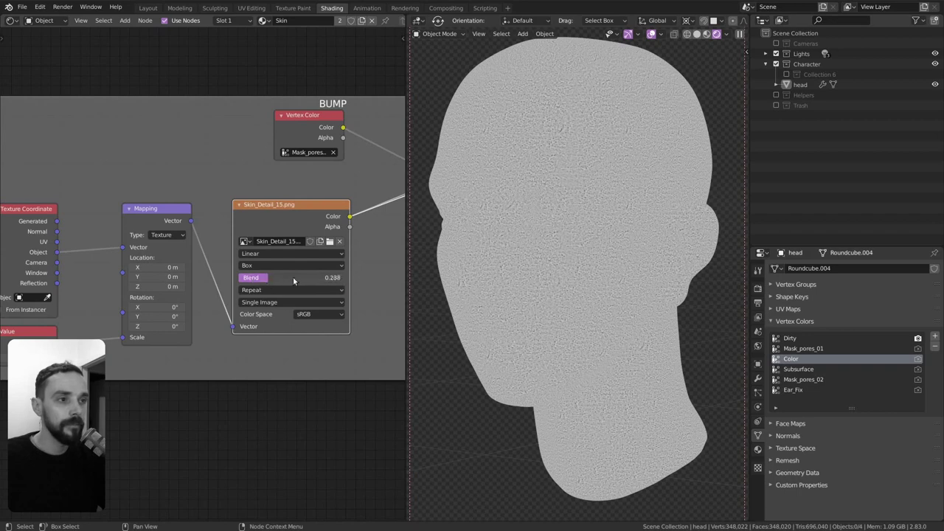
pyautogui.moveTo(293, 279); pyautogui.dragTo(357, 284)
# Step: Review the node tree, including the Bump node at Strength 0.150 and Distance 0.050
pyautogui.scroll(-2, 284, 290)
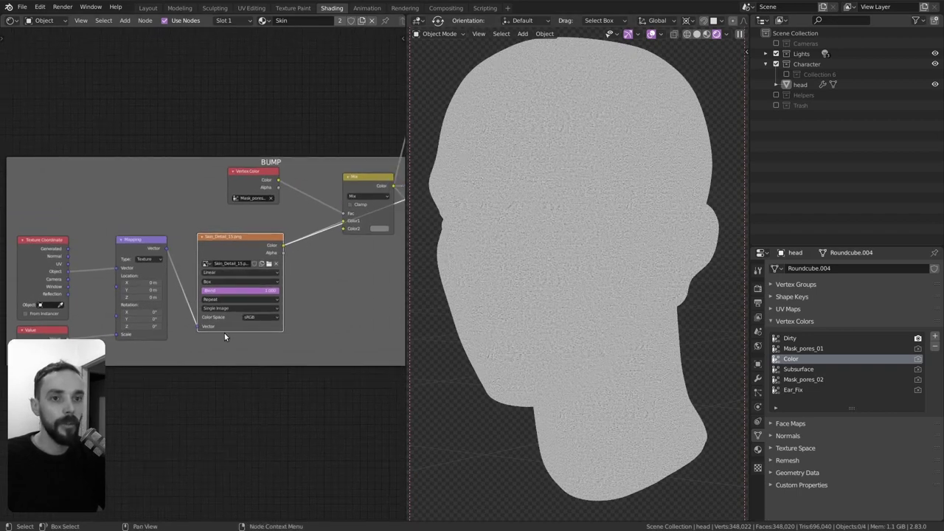
pyautogui.moveTo(238, 270)
pyautogui.mouseDown(button='middle')
pyautogui.moveTo(270, 329)
pyautogui.moveTo(306, 357)
pyautogui.moveTo(252, 414)
pyautogui.moveTo(251, 317)
pyautogui.moveTo(258, 320)
pyautogui.mouseUp(button='middle')
pyautogui.scroll(-1, 270, 329)
pyautogui.moveTo(160, 344)
pyautogui.keyDown('ctrl'); pyautogui.mouseDown(button='middle')
pyautogui.moveTo(204, 297)
pyautogui.moveTo(189, 382)
pyautogui.moveTo(194, 266)
pyautogui.moveTo(262, 238)
pyautogui.mouseUp(button='middle'); pyautogui.keyUp('ctrl')
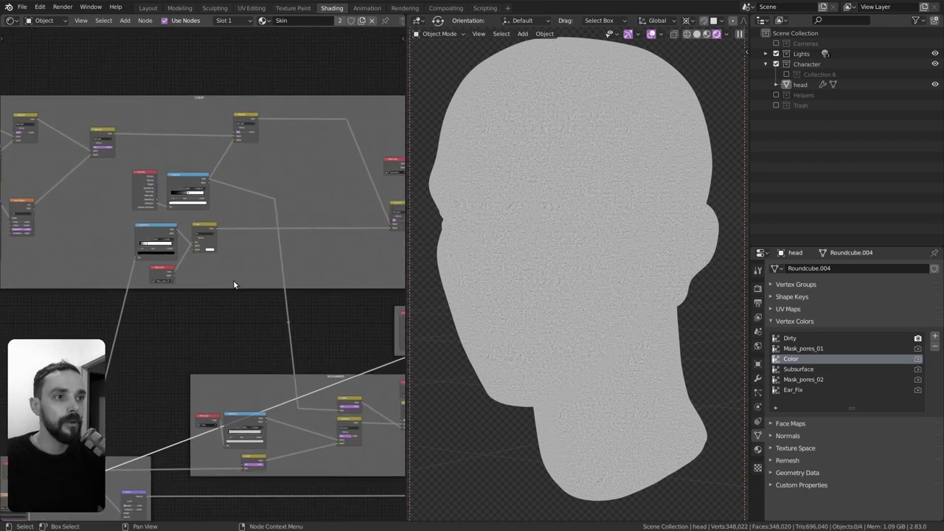
pyautogui.moveTo(233, 285)
pyautogui.mouseDown(button='middle')
pyautogui.moveTo(213, 272)
pyautogui.moveTo(132, 357)
pyautogui.moveTo(200, 342)
pyautogui.moveTo(228, 300)
pyautogui.mouseUp(button='middle')
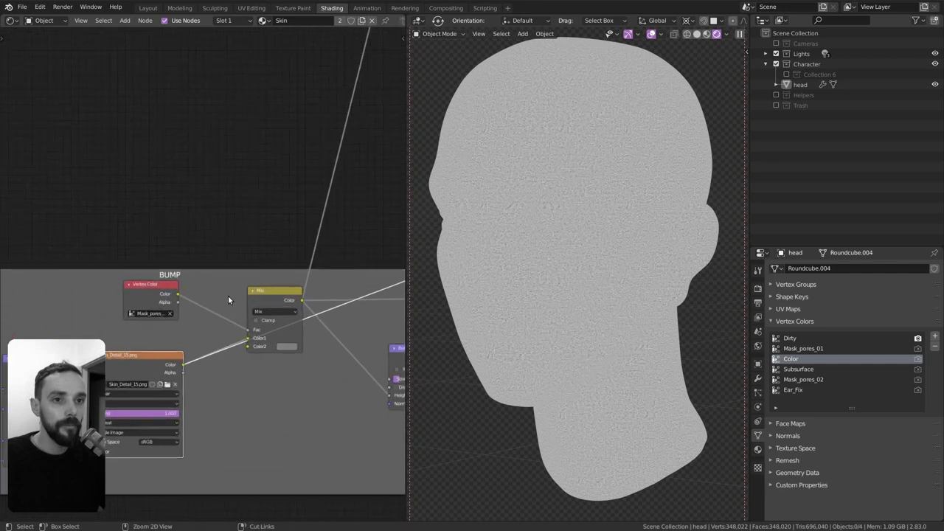
# Step: Preview the BUMP frame's Vertex Color pore mask in black and white on the head
pyautogui.keyDown('ctrl'); pyautogui.keyDown('shift'); pyautogui.click(152, 301); pyautogui.keyUp('shift'); pyautogui.keyUp('ctrl')
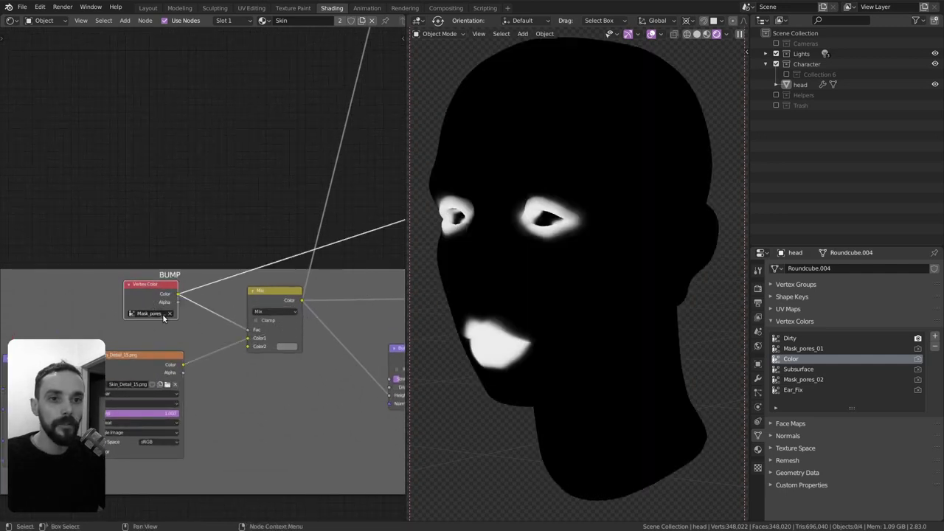
pyautogui.scroll(2, 221, 324)
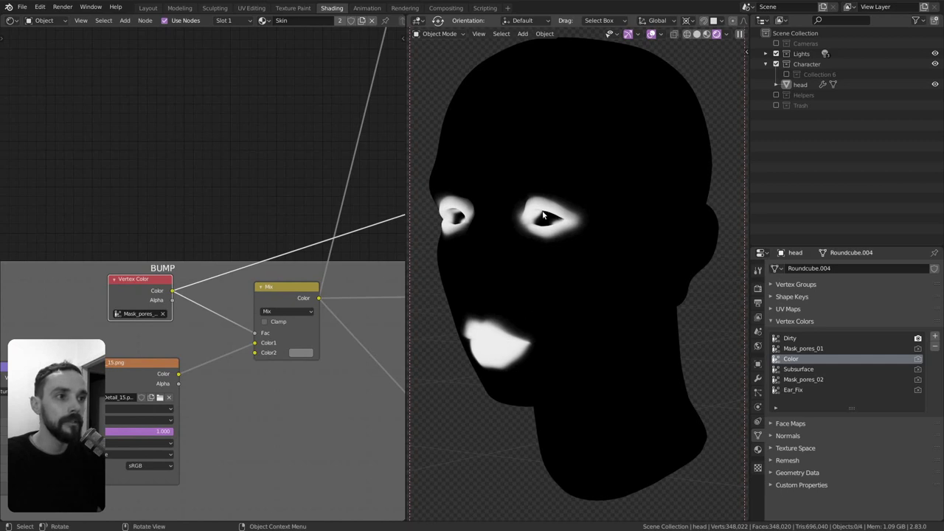
pyautogui.scroll(-1, 352, 279)
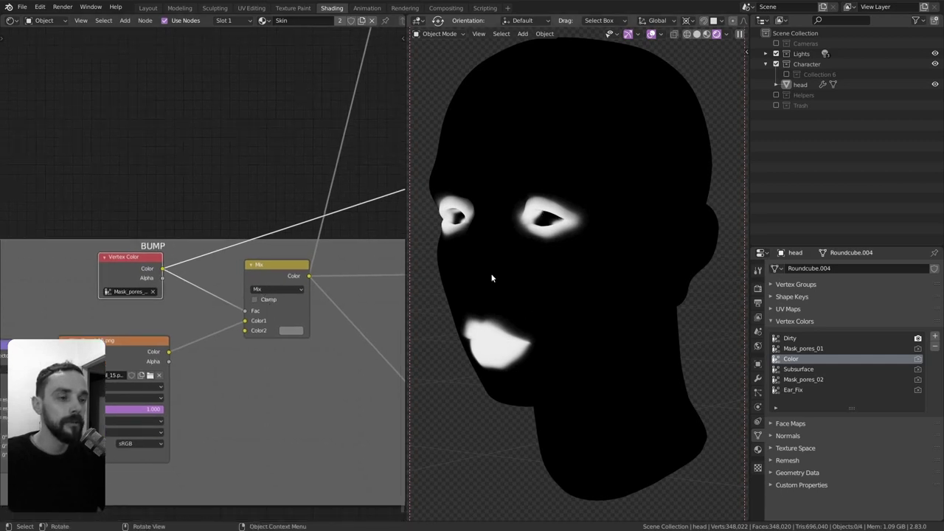
# Step: Switch the head preview to the BUMP frame's Mix node output
pyautogui.keyDown('ctrl'); pyautogui.keyDown('shift'); pyautogui.click(270, 273); pyautogui.keyUp('shift'); pyautogui.keyUp('ctrl')
pyautogui.scroll(-2, 259, 299)
pyautogui.scroll(-1, 300, 331)
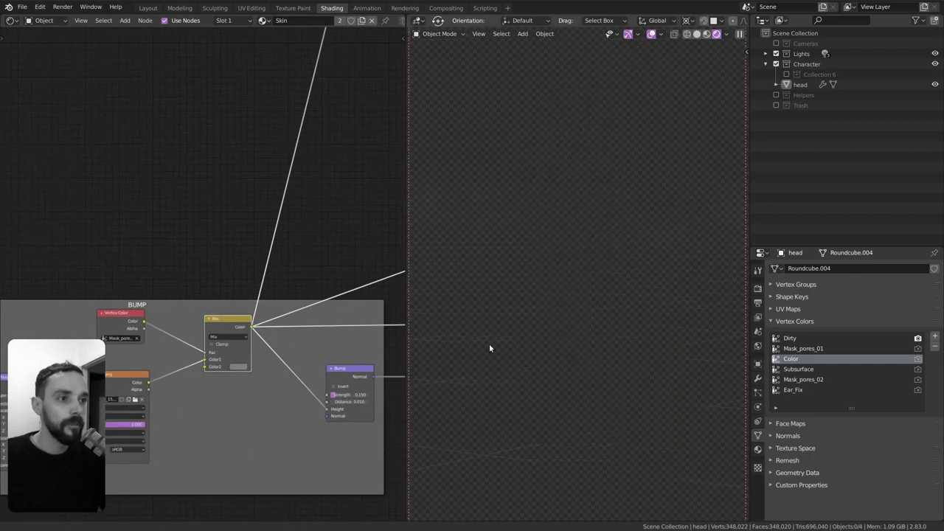
pyautogui.scroll(1, 487, 346)
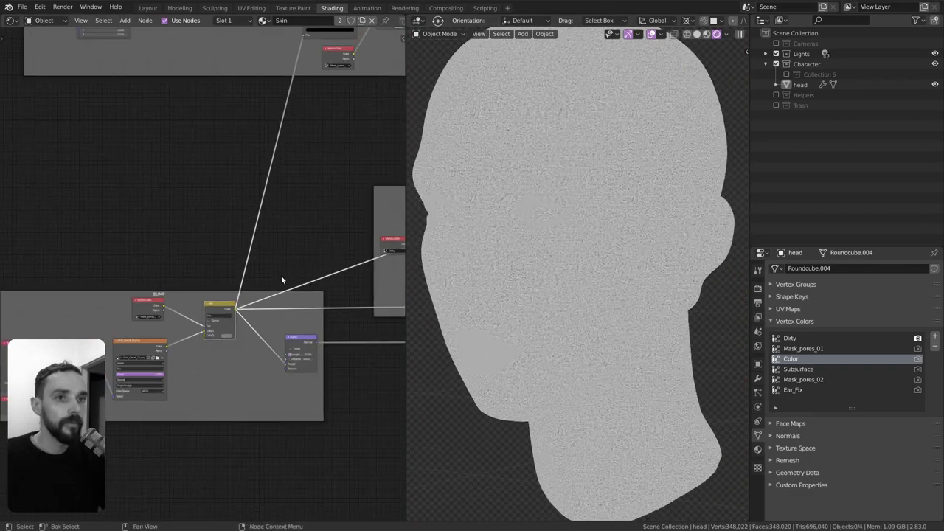
pyautogui.moveTo(281, 275)
pyautogui.mouseDown(button='middle')
pyautogui.moveTo(224, 366)
pyautogui.moveTo(203, 295)
pyautogui.mouseUp(button='middle')
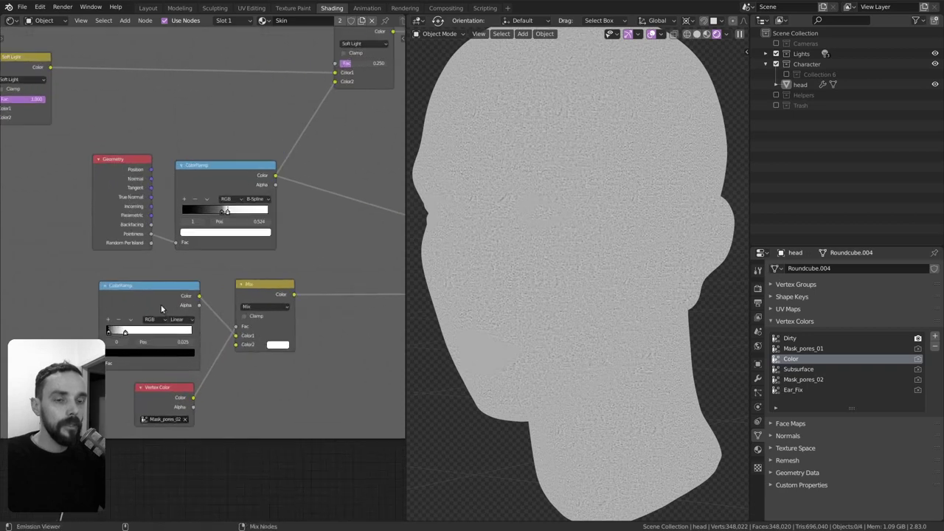
# Step: Preview the COLOR frame's lower ColorRamp output, zooming the 3D view into the face
pyautogui.keyDown('ctrl'); pyautogui.keyDown('shift'); pyautogui.click(182, 319); pyautogui.keyUp('shift'); pyautogui.keyUp('ctrl')
pyautogui.scroll(2, 160, 307)
pyautogui.scroll(1, 219, 296)
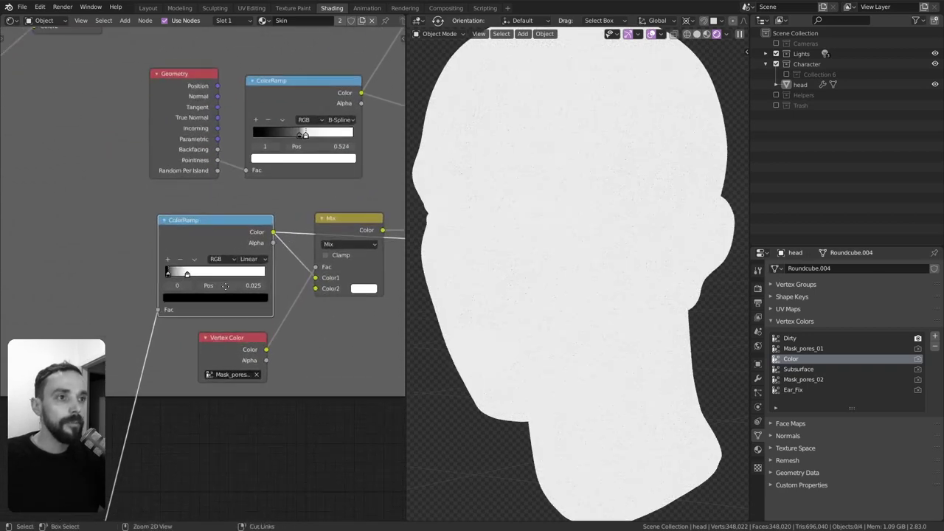
pyautogui.scroll(1, 223, 289)
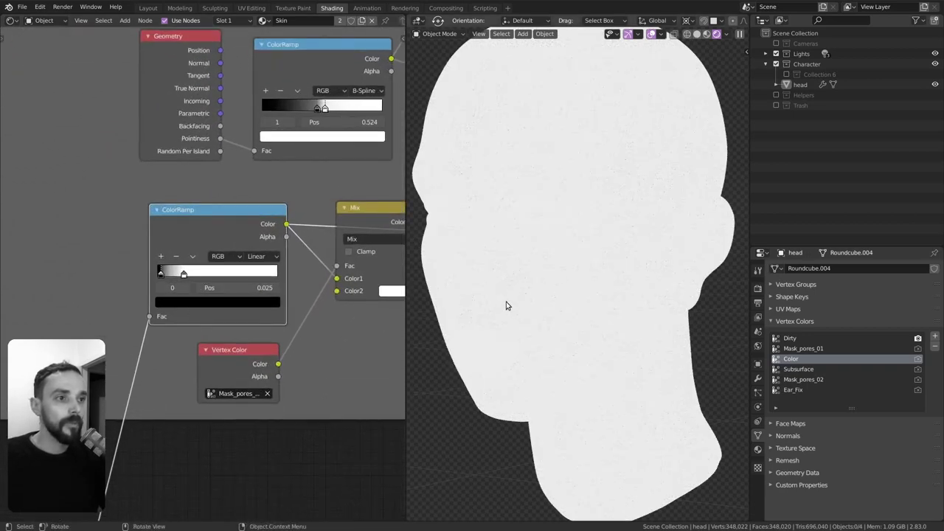
pyautogui.keyDown('ctrl'); pyautogui.moveTo(506, 305); pyautogui.dragTo(508, 305, button='middle'); pyautogui.keyUp('ctrl')
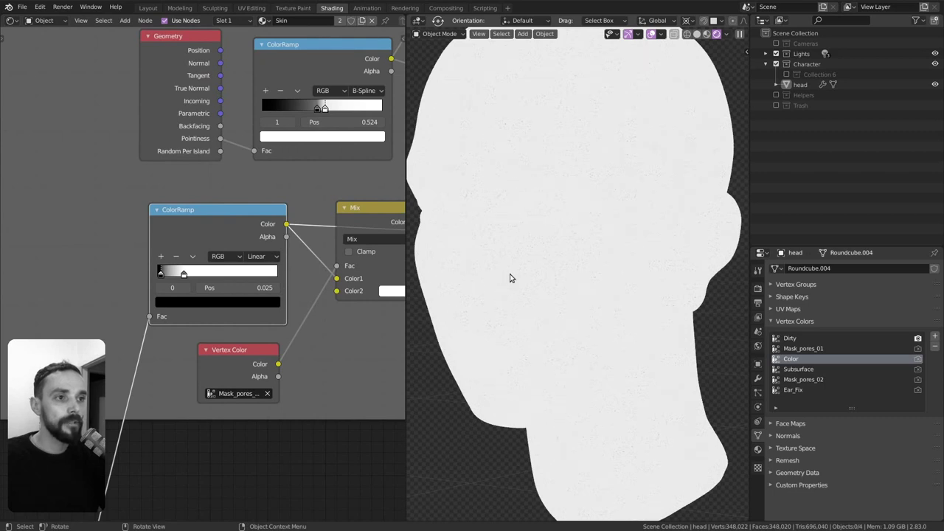
pyautogui.keyDown('ctrl'); pyautogui.moveTo(506, 299); pyautogui.dragTo(590, 293, button='middle'); pyautogui.keyUp('ctrl')
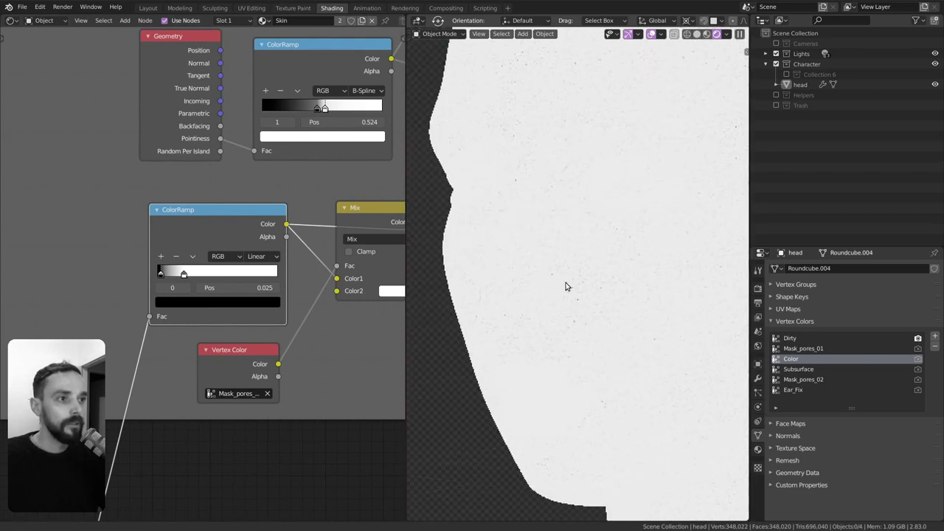
pyautogui.moveTo(312, 364)
pyautogui.mouseDown(button='middle')
pyautogui.moveTo(266, 365)
pyautogui.moveTo(281, 359)
pyautogui.mouseUp(button='middle')
pyautogui.moveTo(230, 357); pyautogui.dragTo(240, 357)
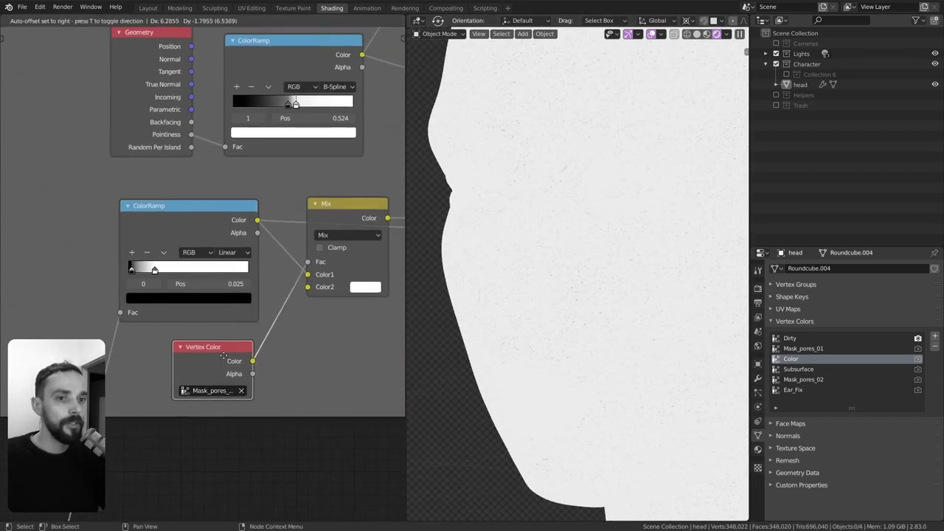
pyautogui.moveTo(240, 356); pyautogui.dragTo(226, 351, button='middle')
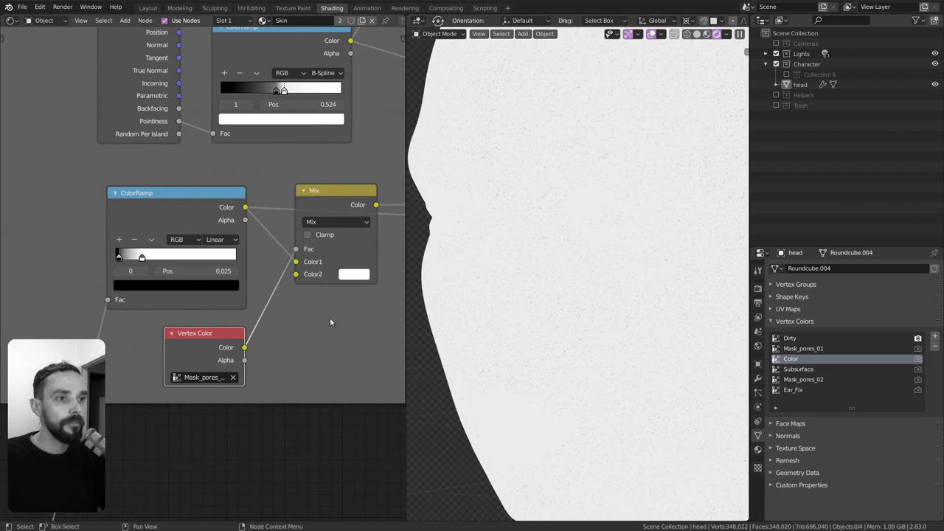
# Step: Preview the pore-mask Vertex Color node on the face
pyautogui.keyDown('ctrl'); pyautogui.keyDown('shift'); pyautogui.click(174, 344); pyautogui.keyUp('shift'); pyautogui.keyUp('ctrl')
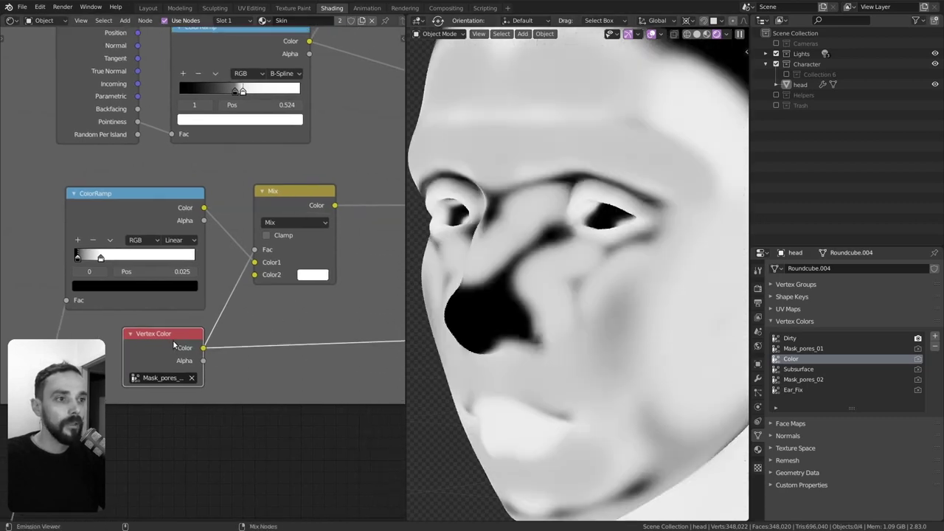
pyautogui.scroll(-2, 174, 343)
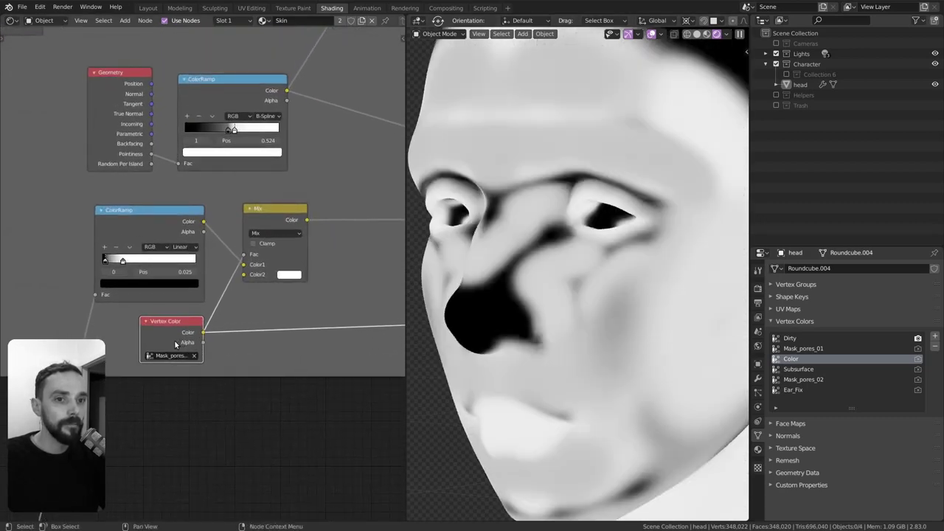
pyautogui.scroll(-2, 587, 310)
pyautogui.scroll(-2, 585, 326)
pyautogui.scroll(-1, 585, 326)
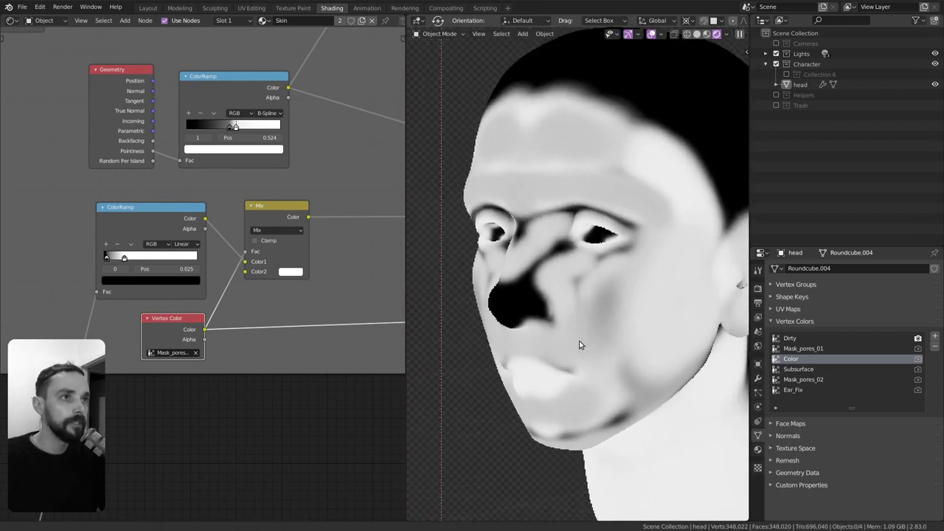
pyautogui.moveTo(237, 318); pyautogui.dragTo(197, 318, button='middle')
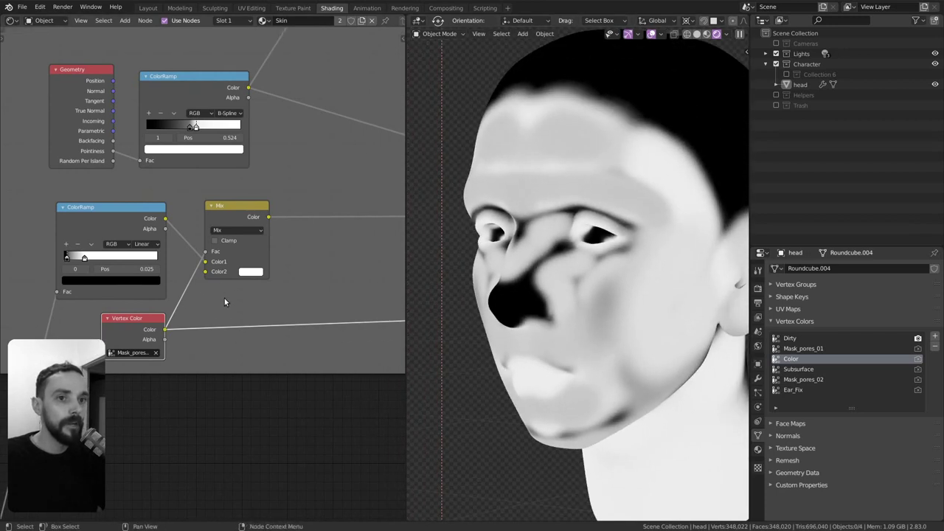
# Step: Compare the Mix and lower ColorRamp previews, ending on the Mix result
pyautogui.keyDown('ctrl'); pyautogui.keyDown('shift'); pyautogui.click(237, 212); pyautogui.keyUp('shift'); pyautogui.keyUp('ctrl')
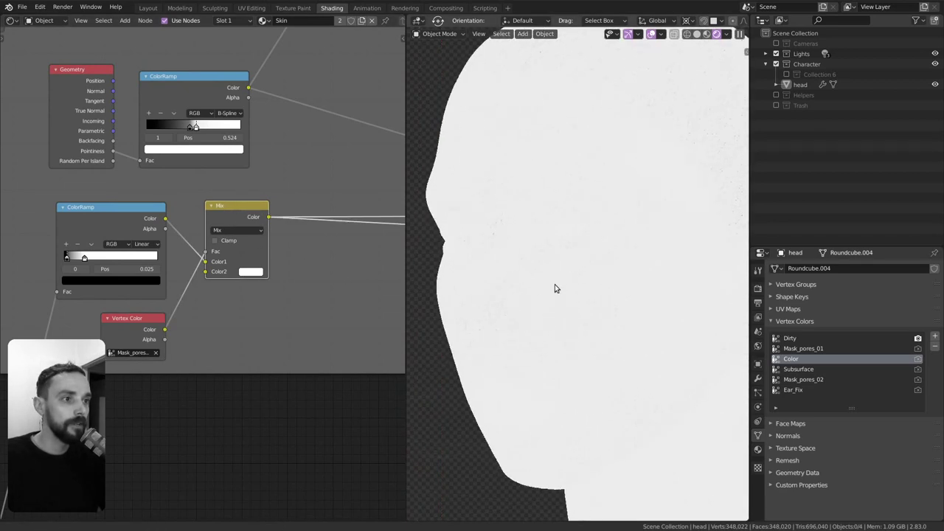
pyautogui.keyDown('ctrl'); pyautogui.keyDown('shift'); pyautogui.click(124, 213); pyautogui.keyUp('shift'); pyautogui.keyUp('ctrl')
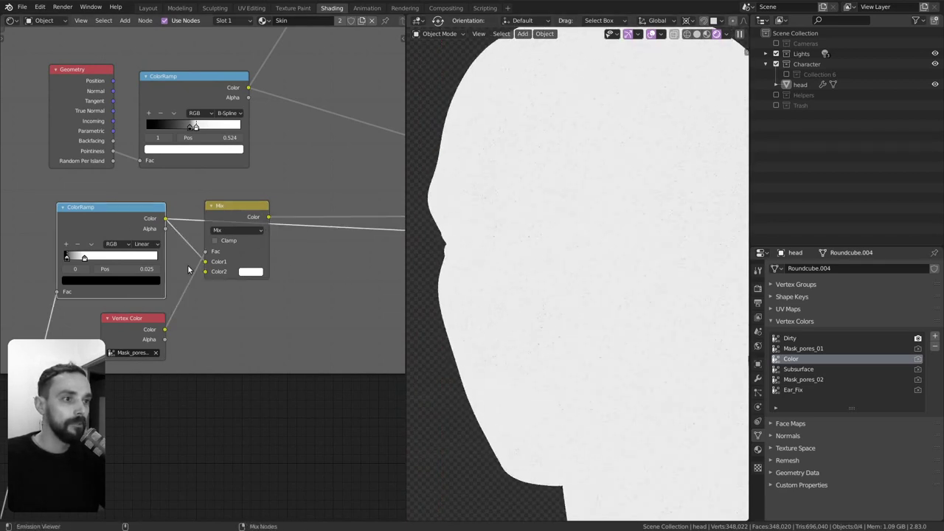
pyautogui.scroll(-1, 603, 299)
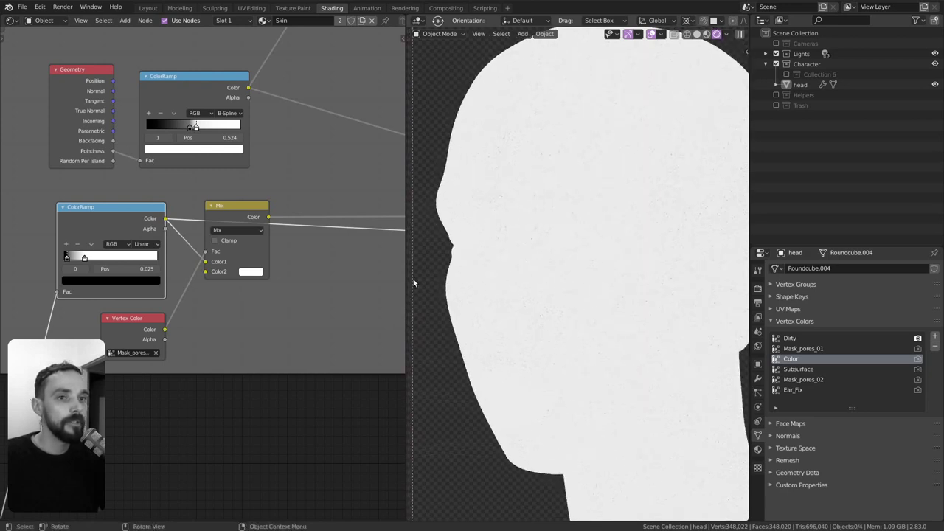
pyautogui.keyDown('ctrl'); pyautogui.keyDown('shift'); pyautogui.click(239, 218); pyautogui.keyUp('shift'); pyautogui.keyUp('ctrl')
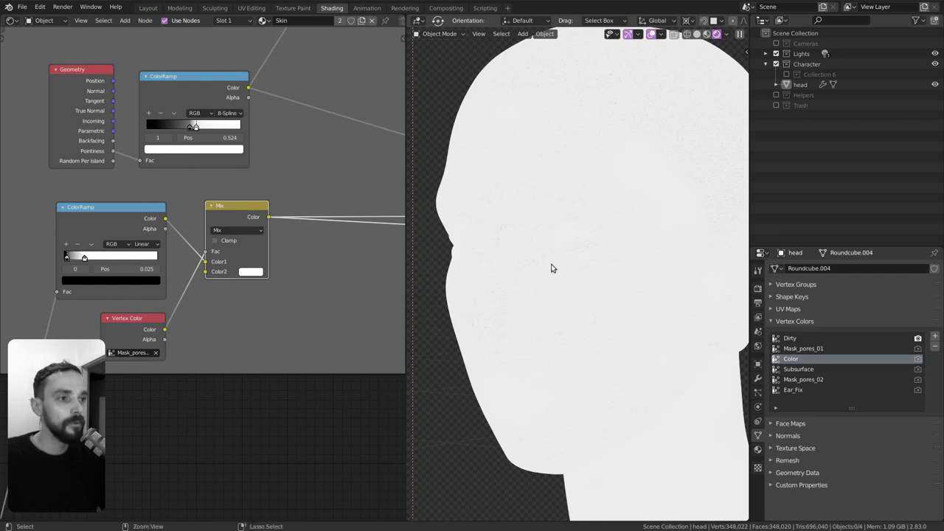
pyautogui.scroll(-3, 329, 296)
pyautogui.scroll(-2, 329, 297)
pyautogui.scroll(-2, 310, 292)
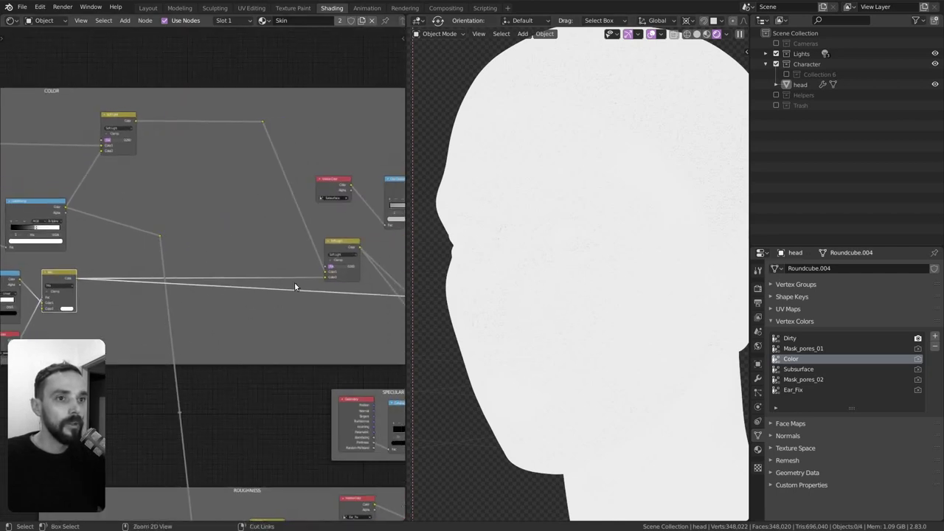
pyautogui.keyDown('ctrl'); pyautogui.keyDown('shift'); pyautogui.click(340, 248); pyautogui.keyUp('shift'); pyautogui.keyUp('ctrl')
pyautogui.scroll(2, 280, 273)
pyautogui.scroll(2, 283, 273)
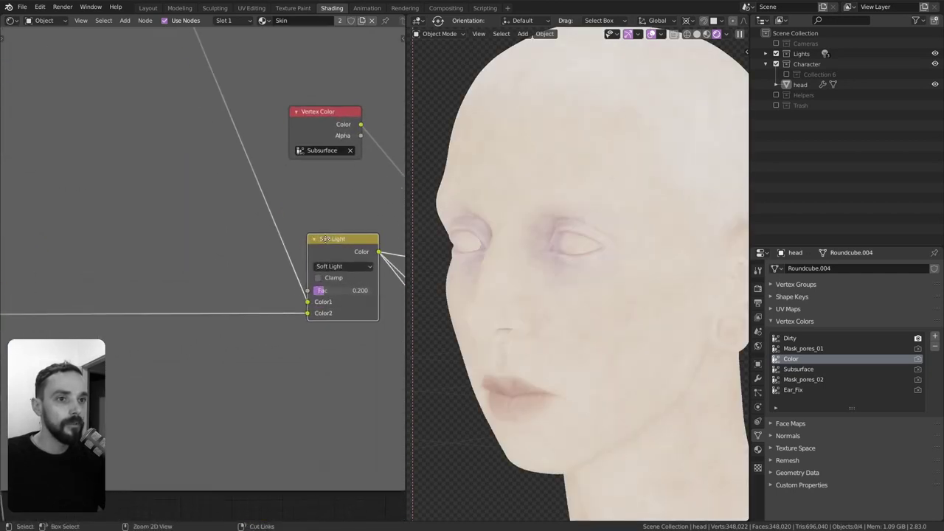
pyautogui.scroll(1, 284, 272)
pyautogui.scroll(1, 284, 273)
pyautogui.scroll(1, 280, 288)
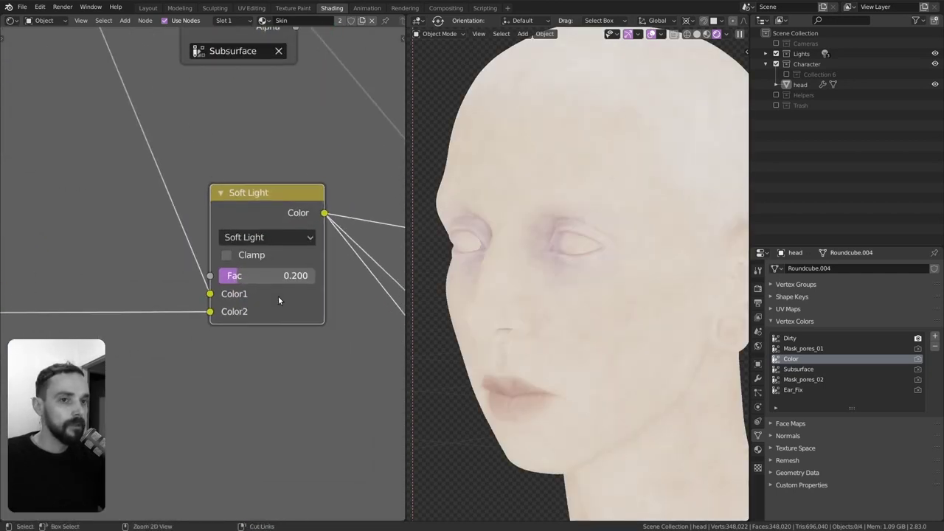
pyautogui.scroll(-2, 215, 283)
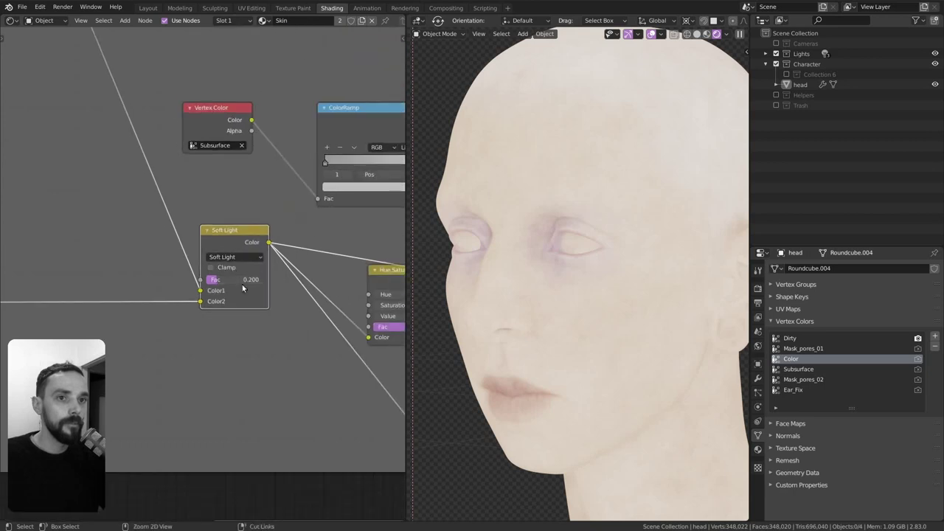
pyautogui.scroll(-3, 240, 289)
pyautogui.scroll(1, 229, 295)
pyautogui.scroll(1, 225, 284)
pyautogui.scroll(2, 222, 270)
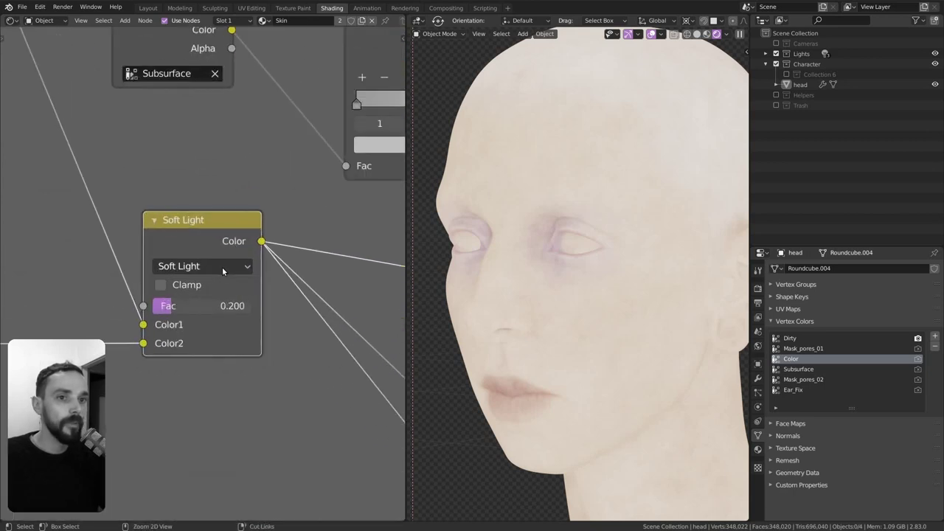
pyautogui.scroll(-3, 189, 258)
pyautogui.scroll(3, 204, 249)
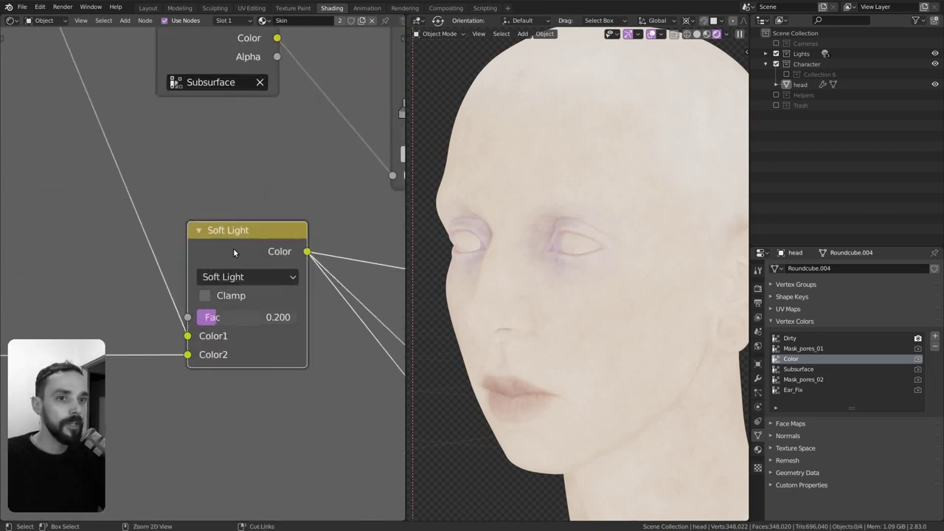
pyautogui.scroll(-1, 227, 297)
pyautogui.scroll(-2, 325, 274)
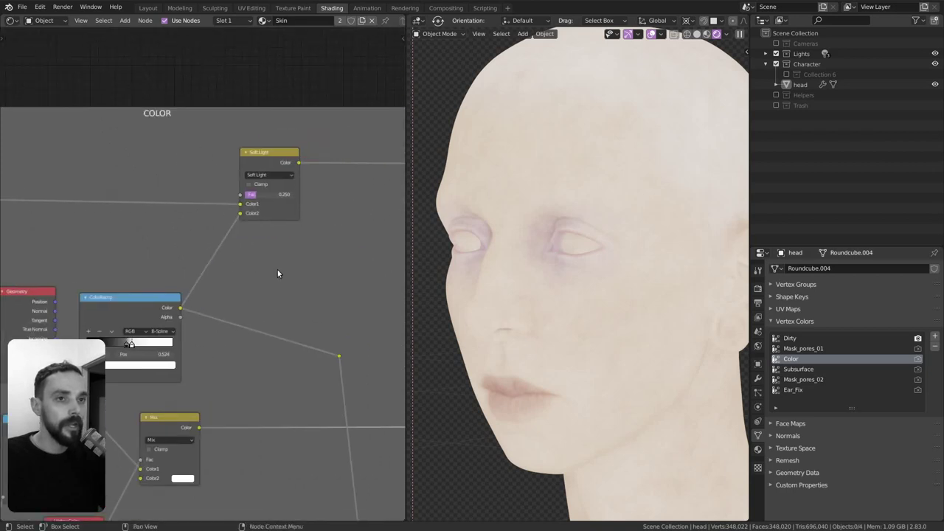
pyautogui.moveTo(250, 289); pyautogui.dragTo(242, 304, button='middle')
pyautogui.moveTo(189, 316); pyautogui.dragTo(237, 290, button='middle')
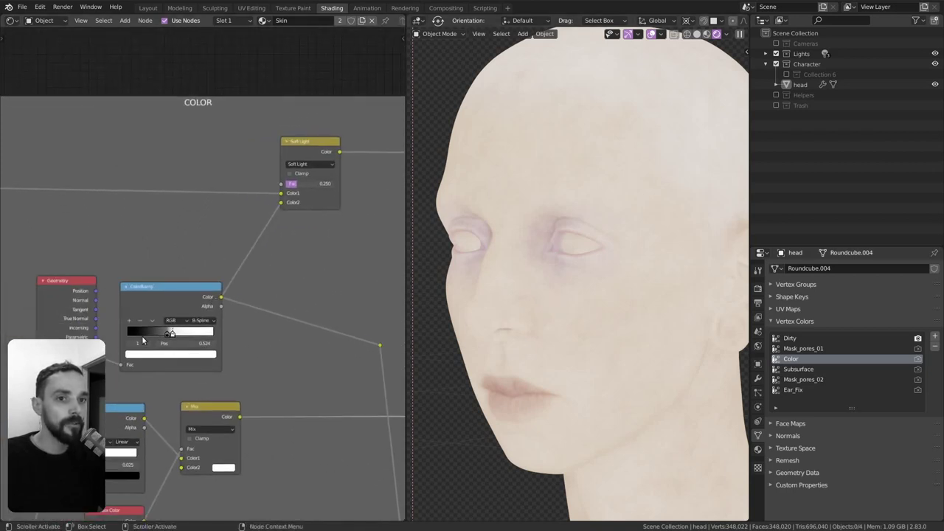
pyautogui.moveTo(169, 333); pyautogui.dragTo(157, 334, button='middle')
pyautogui.moveTo(274, 247); pyautogui.dragTo(194, 302, button='middle')
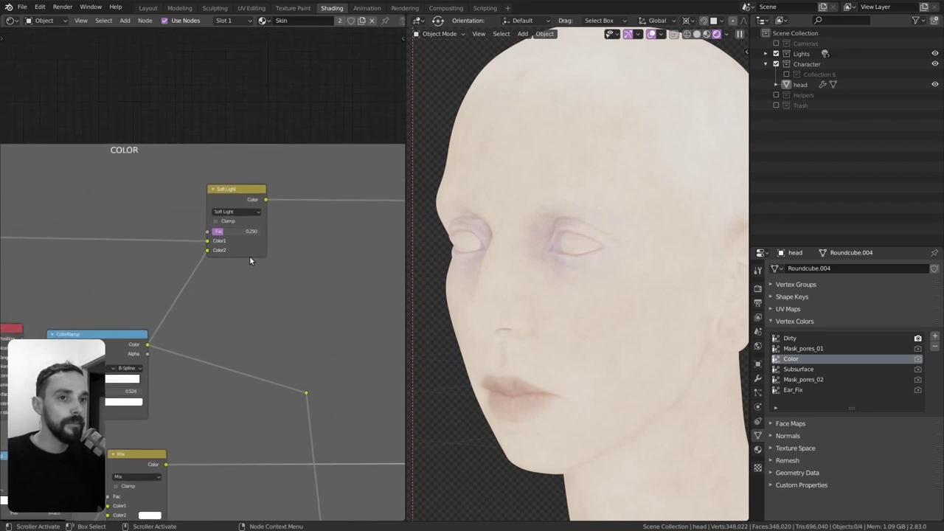
pyautogui.moveTo(249, 282)
pyautogui.mouseDown(button='middle')
pyautogui.moveTo(259, 274)
pyautogui.moveTo(250, 269)
pyautogui.mouseUp(button='middle')
pyautogui.moveTo(294, 291); pyautogui.dragTo(270, 289, button='middle')
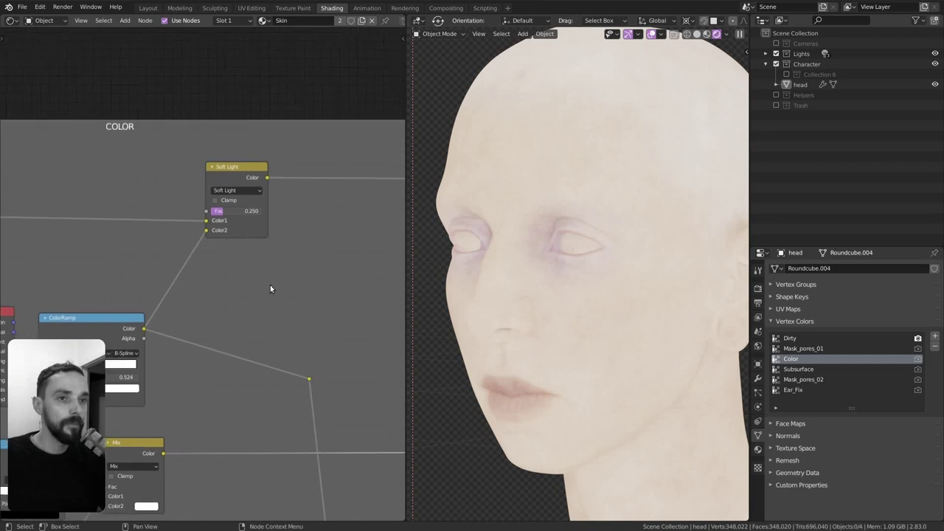
pyautogui.scroll(-1, 272, 285)
pyautogui.scroll(-1, 276, 280)
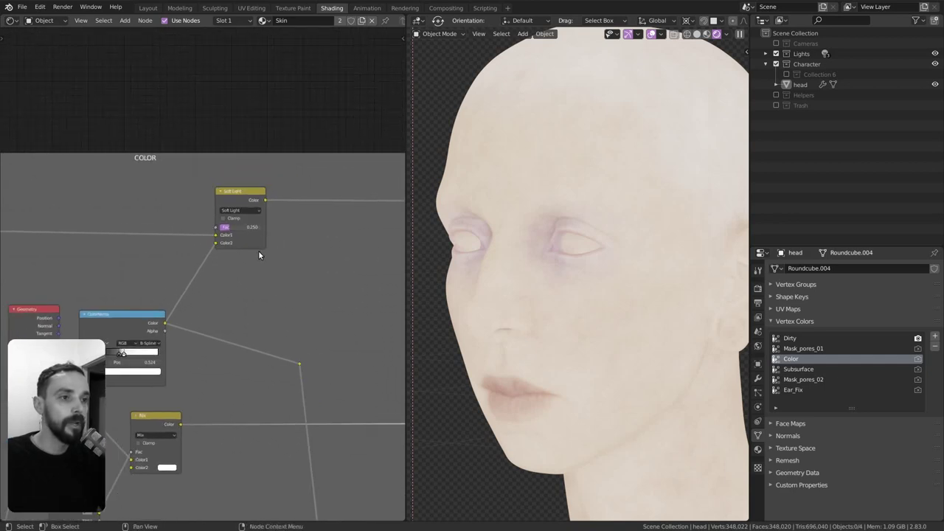
pyautogui.scroll(-2, 210, 243)
pyautogui.keyDown('ctrl'); pyautogui.scroll(-3, 199, 280); pyautogui.keyUp('ctrl')
# Step: Set the blend node's Fac to 1.000 while keeping Soft Light as its blend mode
pyautogui.scroll(2, 274, 262)
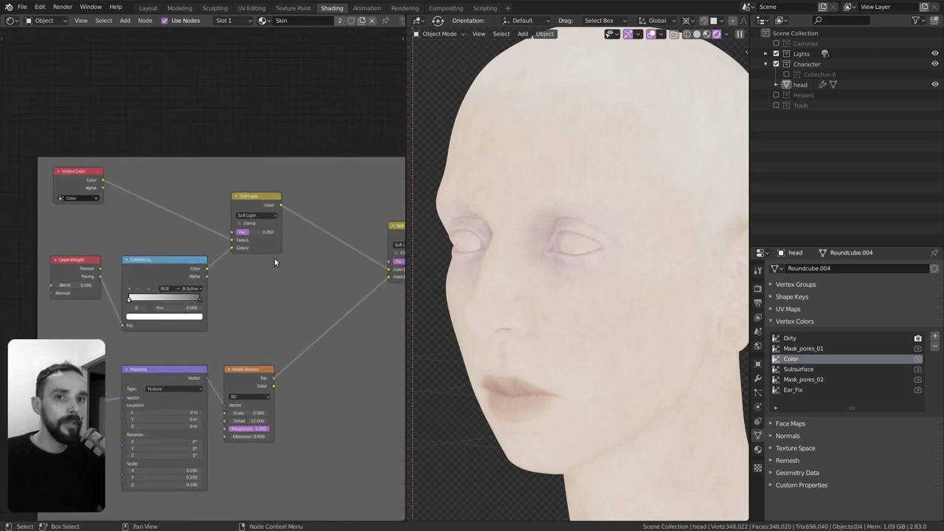
pyautogui.scroll(2, 254, 199)
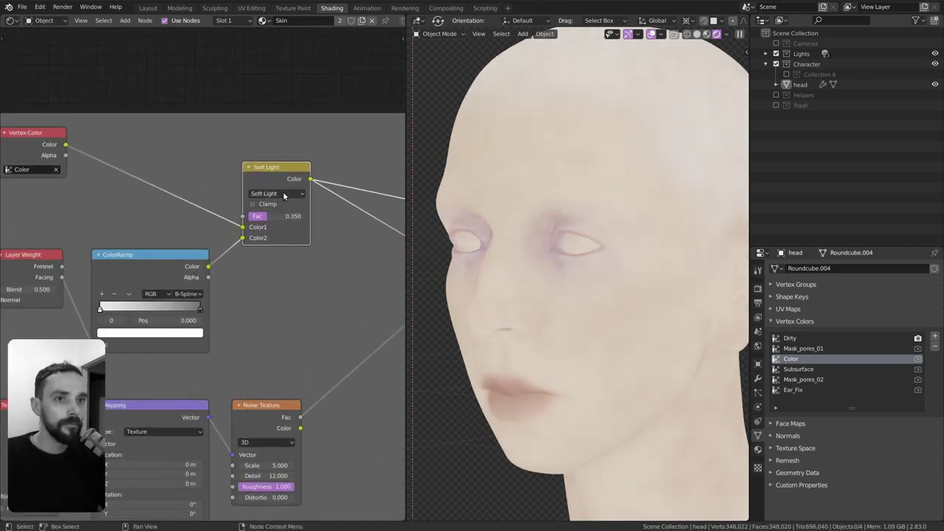
pyautogui.click(279, 194)
pyautogui.click(287, 233)
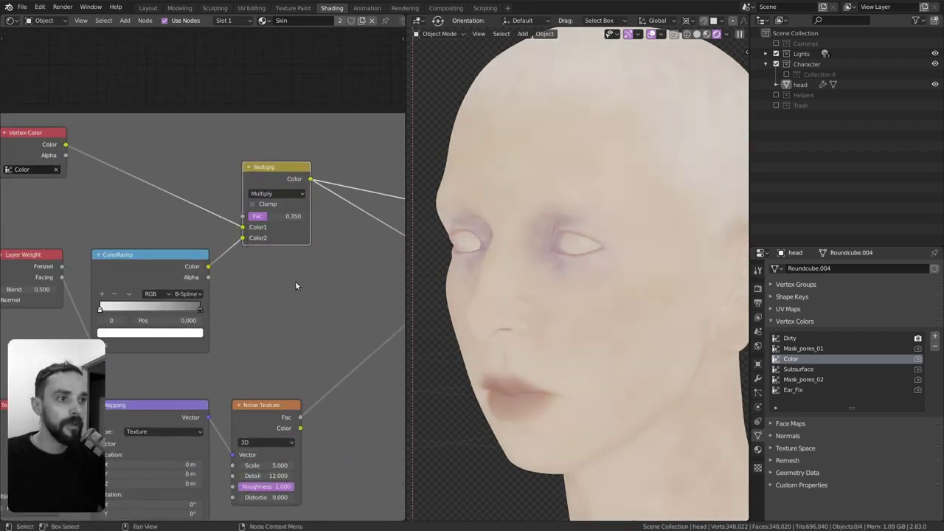
pyautogui.moveTo(279, 239); pyautogui.dragTo(250, 234, button='middle')
pyautogui.moveTo(251, 213); pyautogui.dragTo(305, 210)
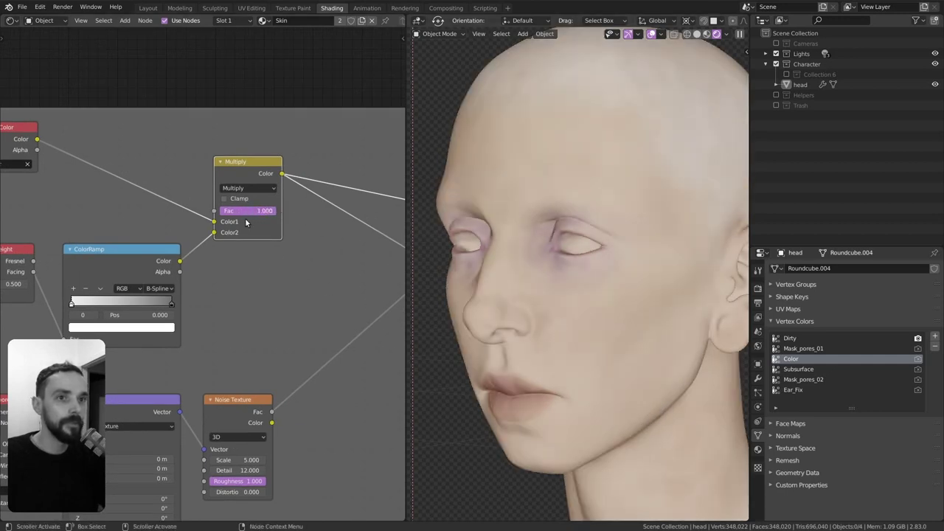
pyautogui.click(247, 188)
pyautogui.click(246, 310)
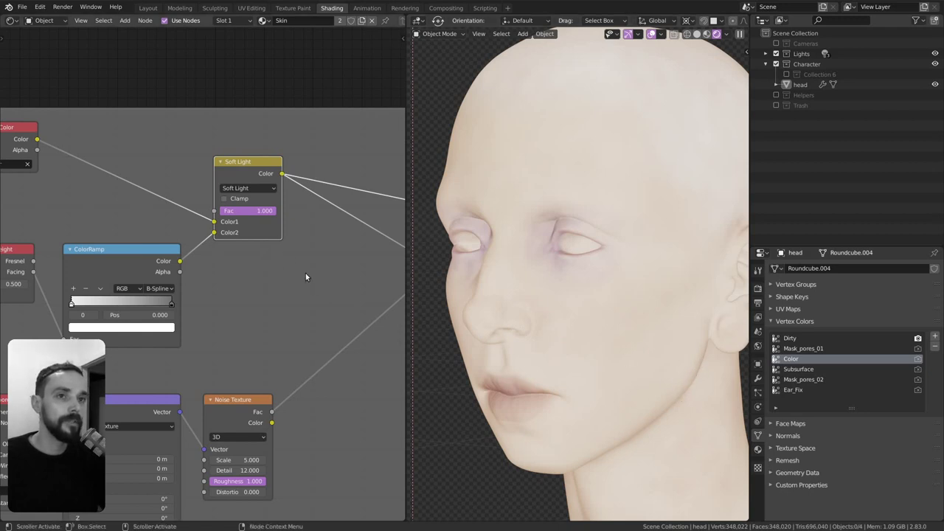
pyautogui.keyDown('shift'); pyautogui.scroll(1, 261, 246); pyautogui.keyUp('shift')
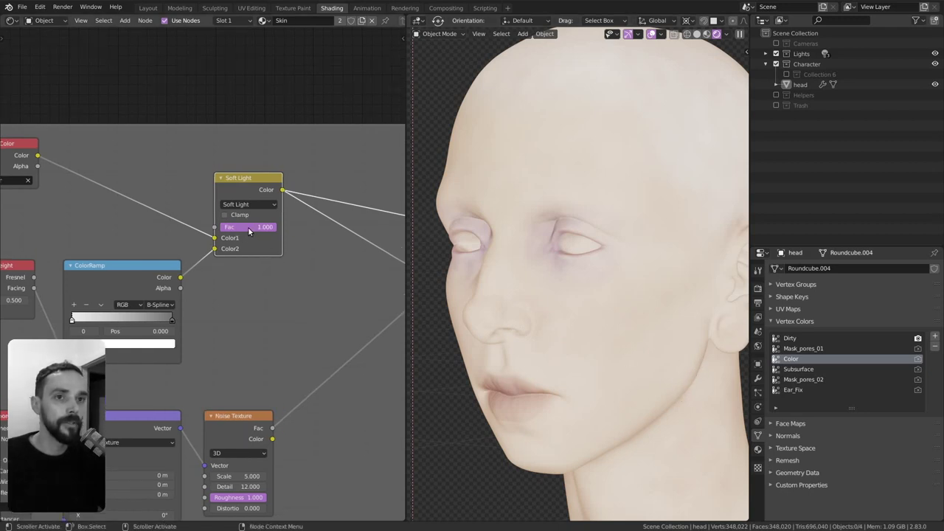
pyautogui.moveTo(248, 226)
pyautogui.keyDown('ctrl'); pyautogui.mouseDown(button='middle')
pyautogui.moveTo(294, 303)
pyautogui.moveTo(234, 303)
pyautogui.mouseUp(button='middle'); pyautogui.keyUp('ctrl')
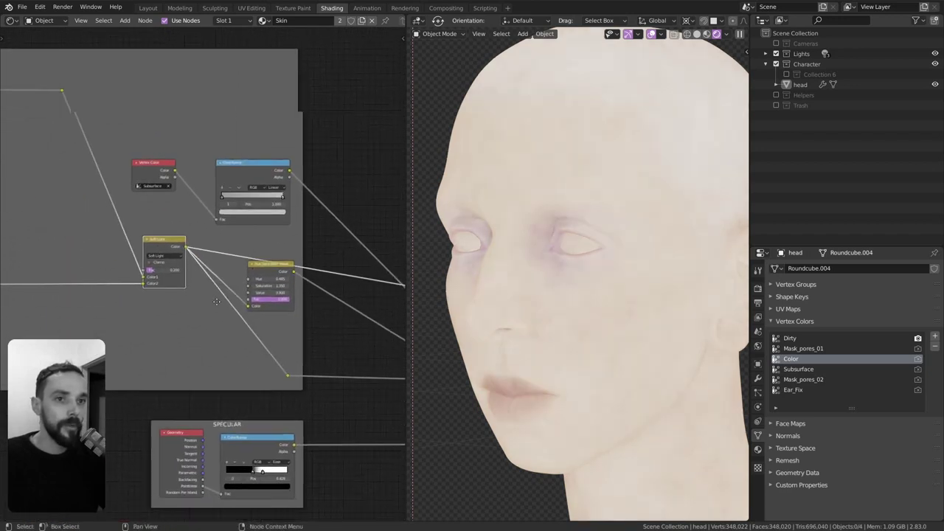
# Step: Navigate the node tree around the Hue Saturation Value node
pyautogui.scroll(2, 234, 302)
pyautogui.scroll(-1, 226, 279)
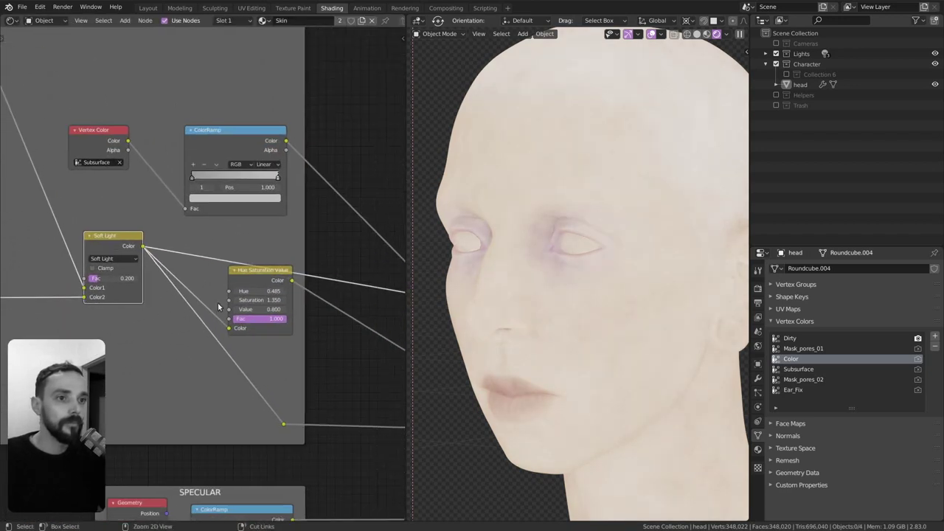
pyautogui.scroll(-1, 214, 310)
pyautogui.scroll(-1, 252, 358)
pyautogui.moveTo(252, 359)
pyautogui.mouseDown(button='middle')
pyautogui.moveTo(170, 354)
pyautogui.moveTo(244, 332)
pyautogui.mouseUp(button='middle')
pyautogui.scroll(2, 204, 255)
pyautogui.scroll(-1, 210, 268)
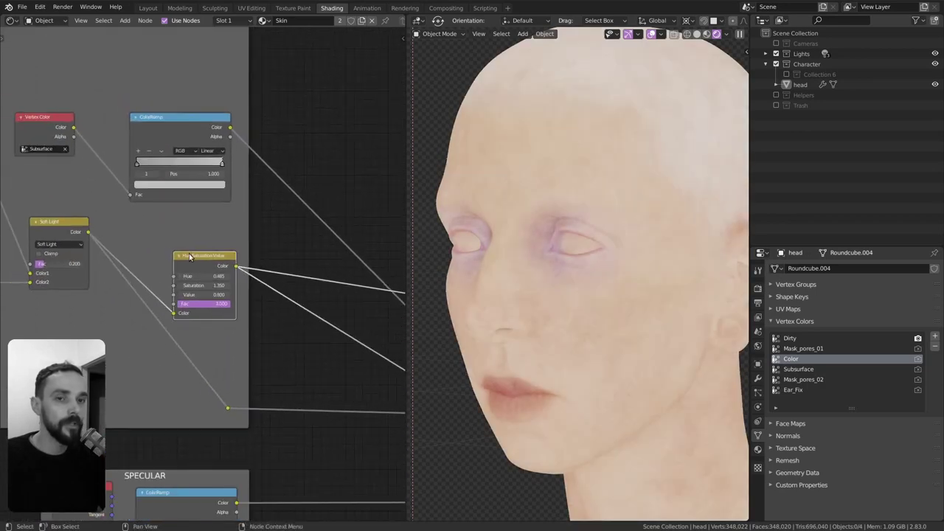
pyautogui.moveTo(129, 253); pyautogui.dragTo(115, 235, button='middle')
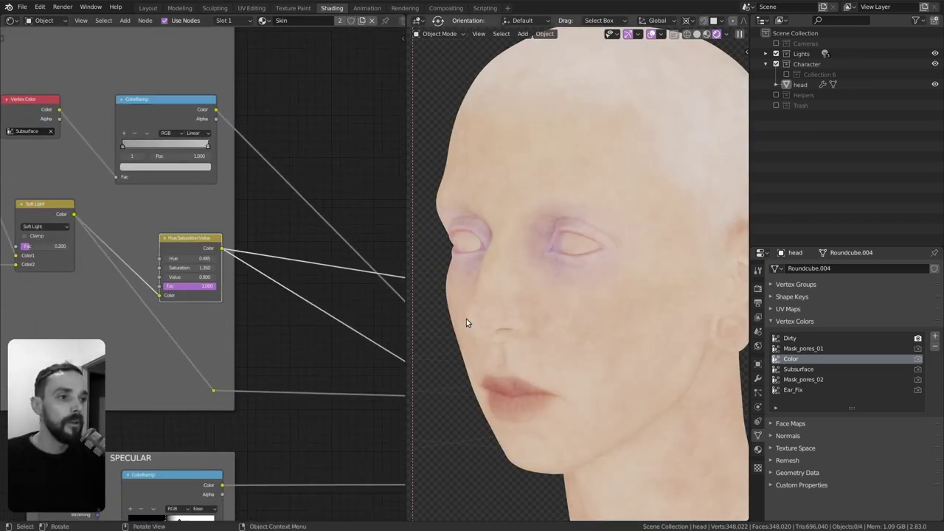
pyautogui.scroll(2, 214, 251)
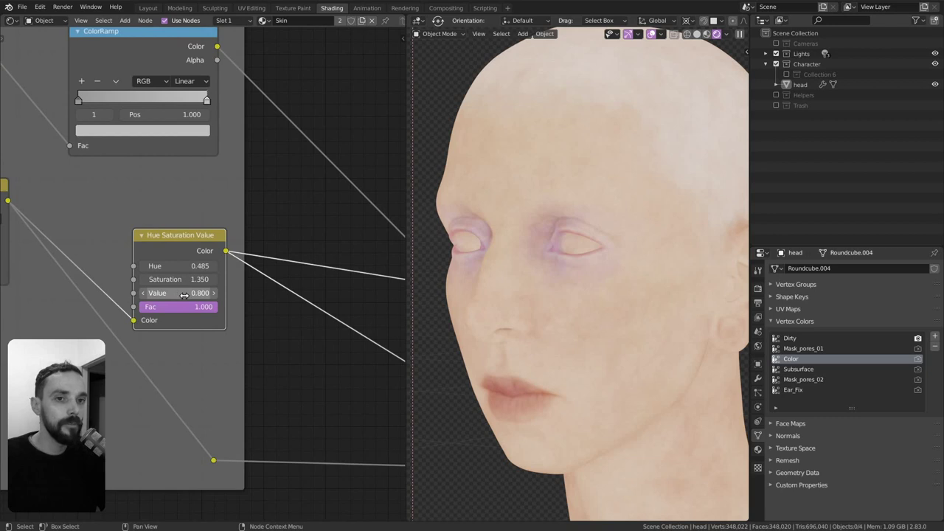
pyautogui.scroll(-1, 201, 305)
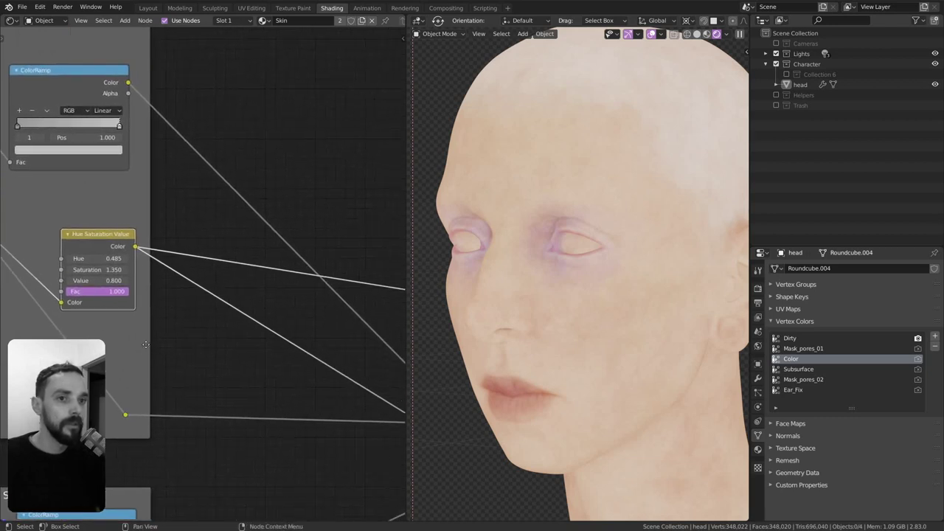
pyautogui.hscroll(5, 203, 324)
pyautogui.moveTo(206, 341); pyautogui.dragTo(225, 326, button='middle')
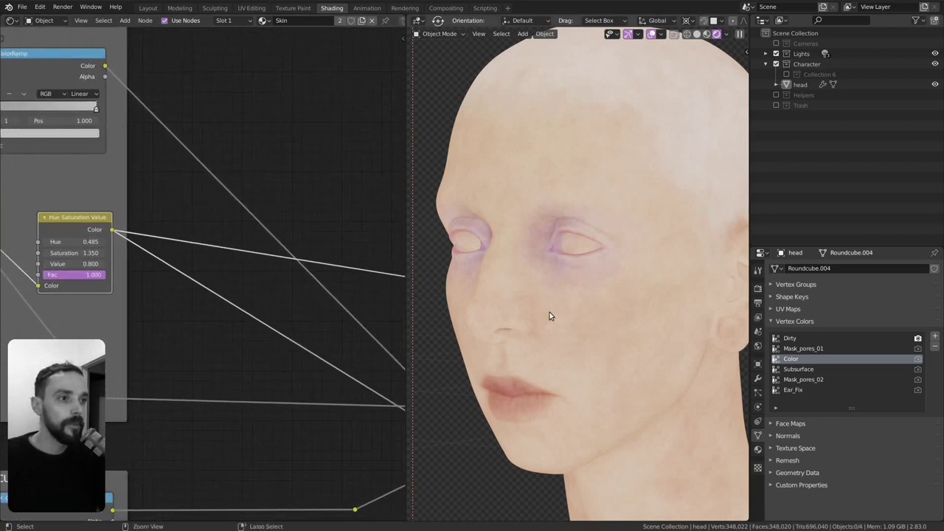
# Step: Preview the Subsurface Vertex Color node on the head as a black-and-white mask
pyautogui.keyDown('ctrl'); pyautogui.moveTo(550, 312); pyautogui.dragTo(554, 340, button='middle'); pyautogui.keyUp('ctrl')
pyautogui.keyDown('ctrl'); pyautogui.moveTo(236, 362); pyautogui.dragTo(201, 359, button='middle'); pyautogui.keyUp('ctrl')
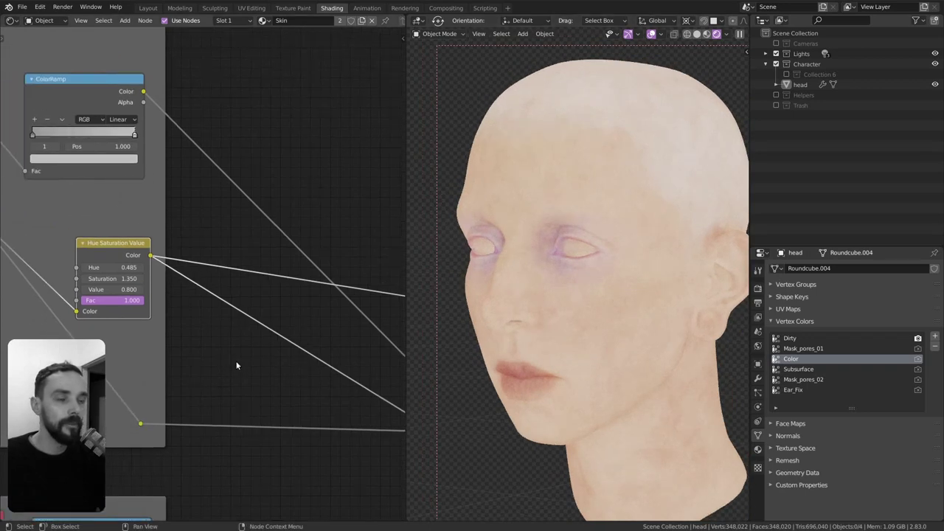
pyautogui.scroll(-3, 245, 368)
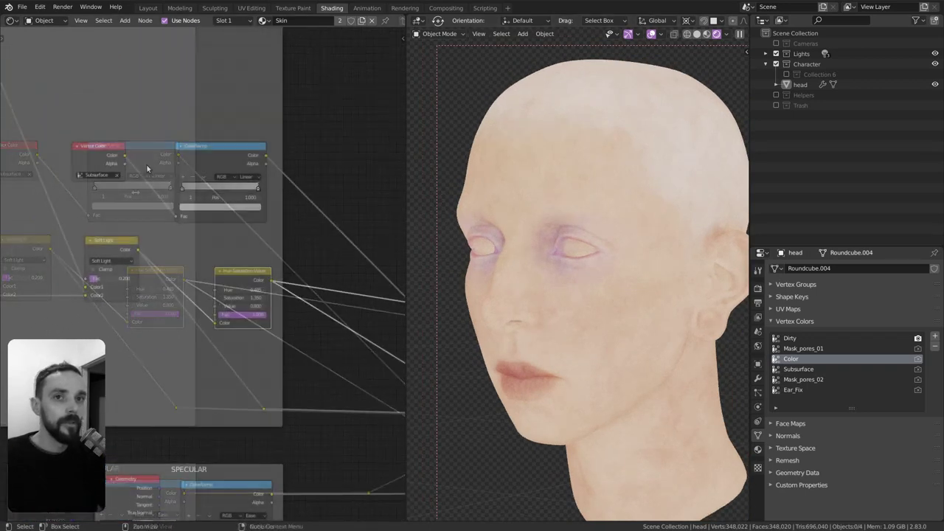
pyautogui.scroll(3, 230, 186)
pyautogui.scroll(-3, 225, 282)
pyautogui.scroll(3, 250, 299)
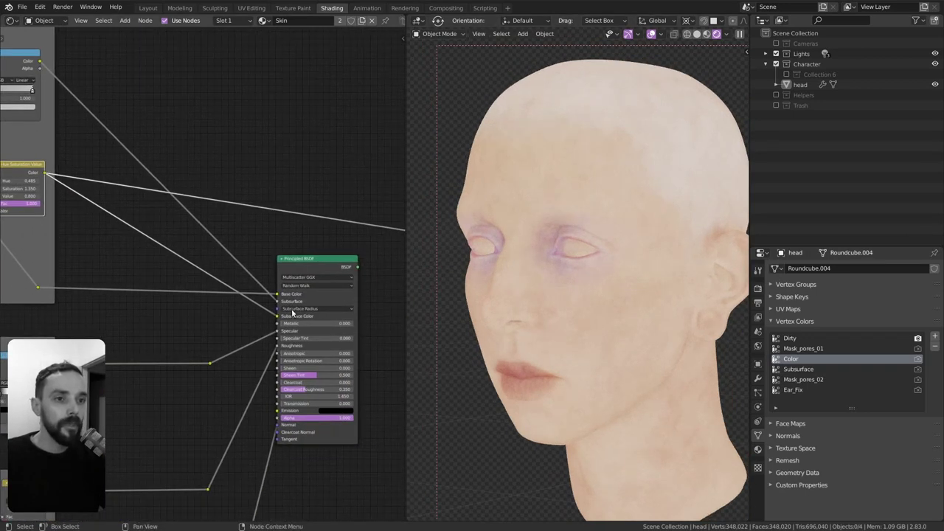
pyautogui.scroll(-3, 211, 268)
pyautogui.scroll(3, 151, 237)
pyautogui.moveTo(151, 237); pyautogui.dragTo(167, 226, button='middle')
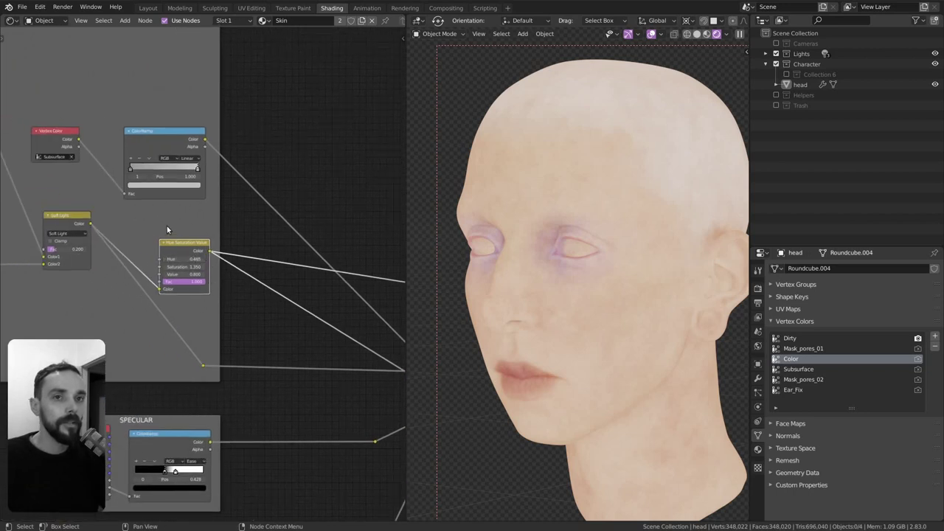
pyautogui.keyDown('ctrl'); pyautogui.keyDown('shift'); pyautogui.click(51, 131); pyautogui.keyUp('shift'); pyautogui.keyUp('ctrl')
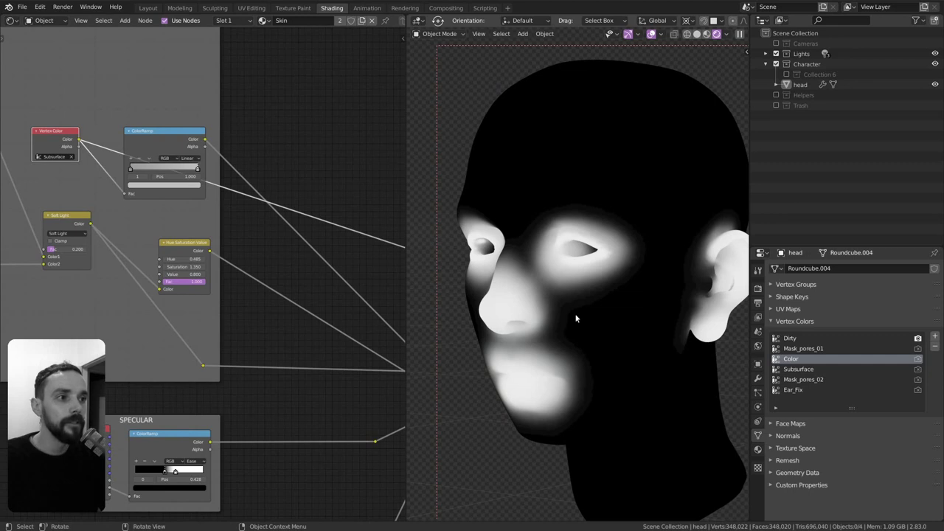
# Step: Try moving the Subsurface Vertex Color node down, then cancel the move
pyautogui.moveTo(247, 318); pyautogui.dragTo(225, 330, button='middle')
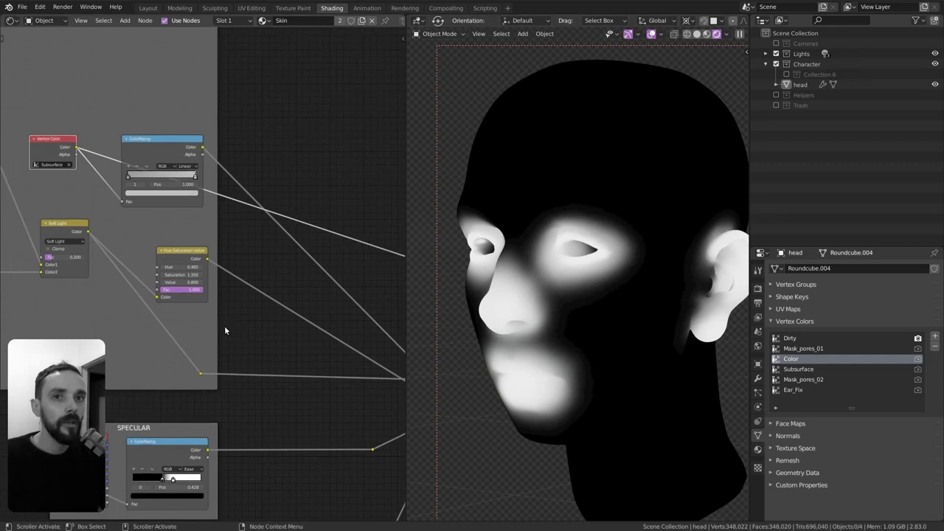
pyautogui.moveTo(57, 154); pyautogui.dragTo(70, 166, button='middle')
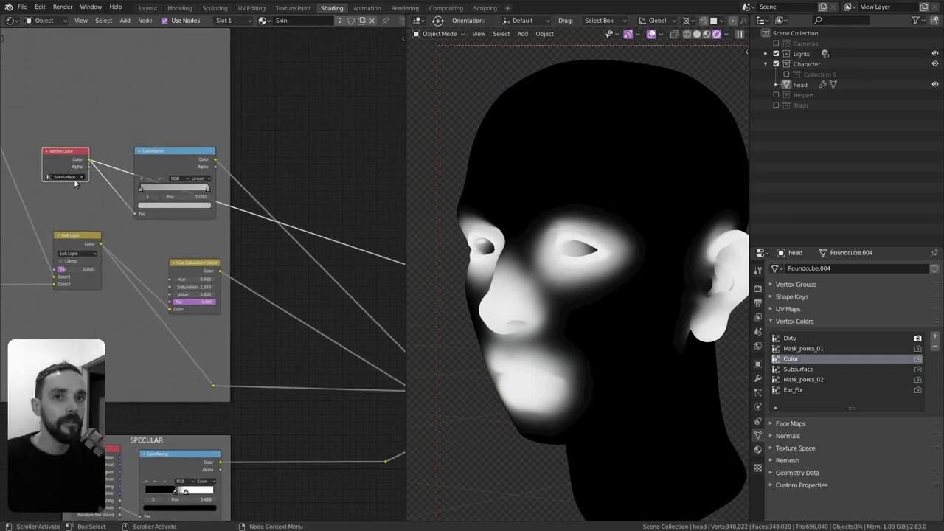
pyautogui.moveTo(80, 177); pyautogui.dragTo(82, 189)
pyautogui.rightClick(82, 189)
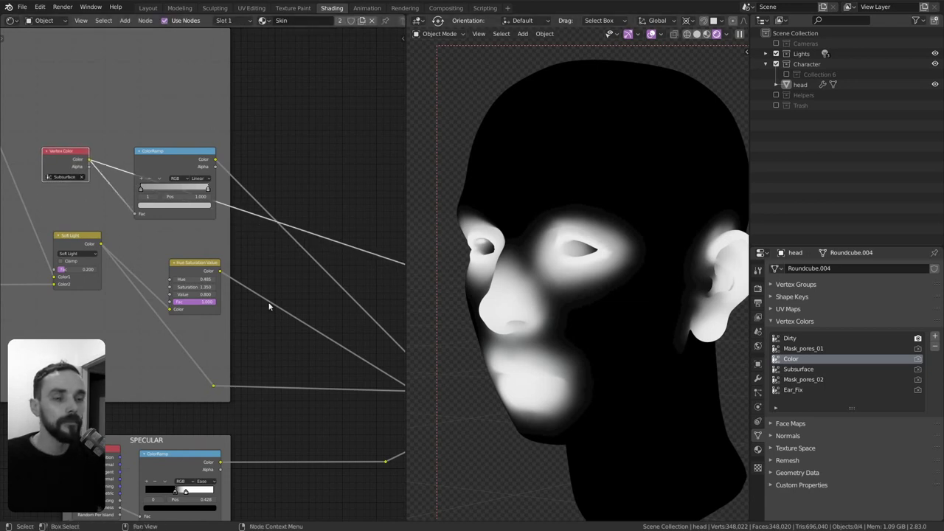
# Step: Preview the Subsurface ColorRamp output on the head and orbit to check it
pyautogui.moveTo(270, 305); pyautogui.dragTo(276, 335, button='middle')
pyautogui.keyDown('ctrl'); pyautogui.keyDown('shift'); pyautogui.click(198, 198); pyautogui.keyUp('shift'); pyautogui.keyUp('ctrl')
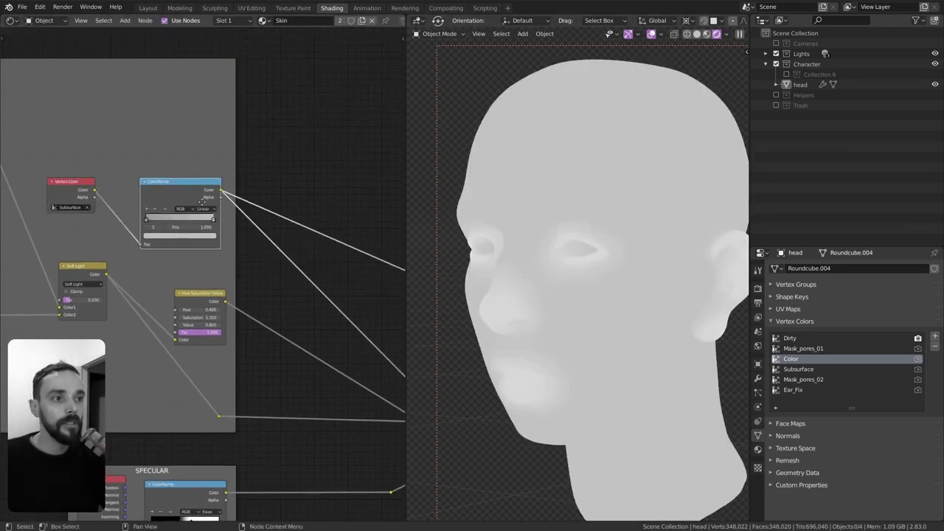
pyautogui.moveTo(202, 207)
pyautogui.mouseDown(button='middle')
pyautogui.moveTo(197, 285)
pyautogui.moveTo(225, 301)
pyautogui.mouseUp(button='middle')
pyautogui.scroll(2, 185, 208)
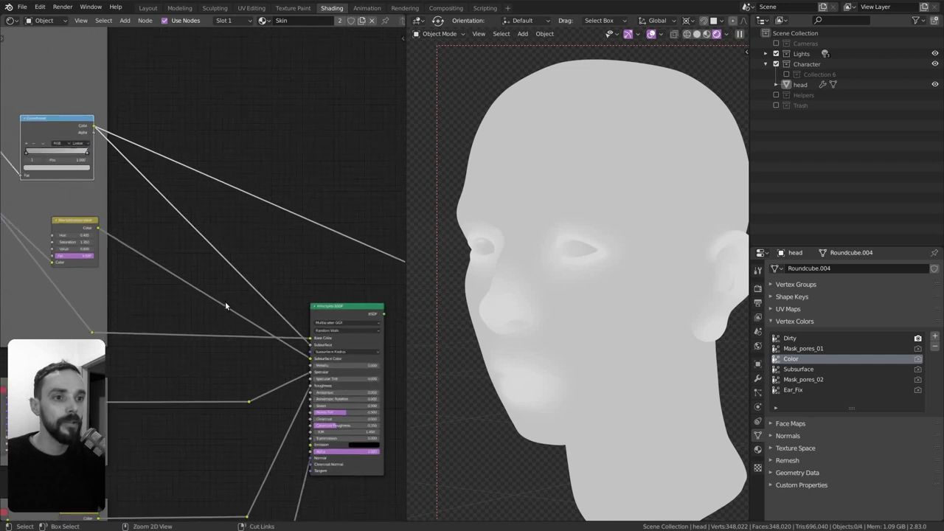
pyautogui.scroll(-2, 235, 260)
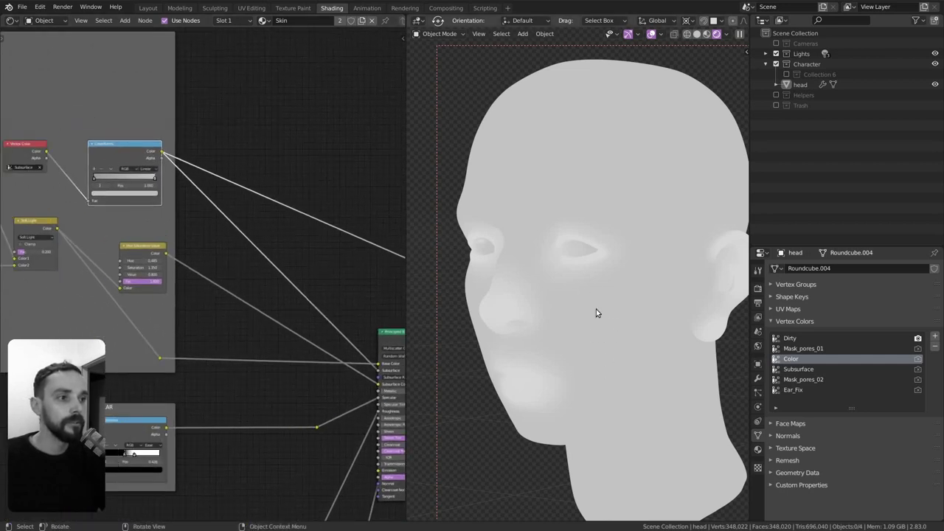
pyautogui.moveTo(372, 377); pyautogui.dragTo(273, 357, button='middle')
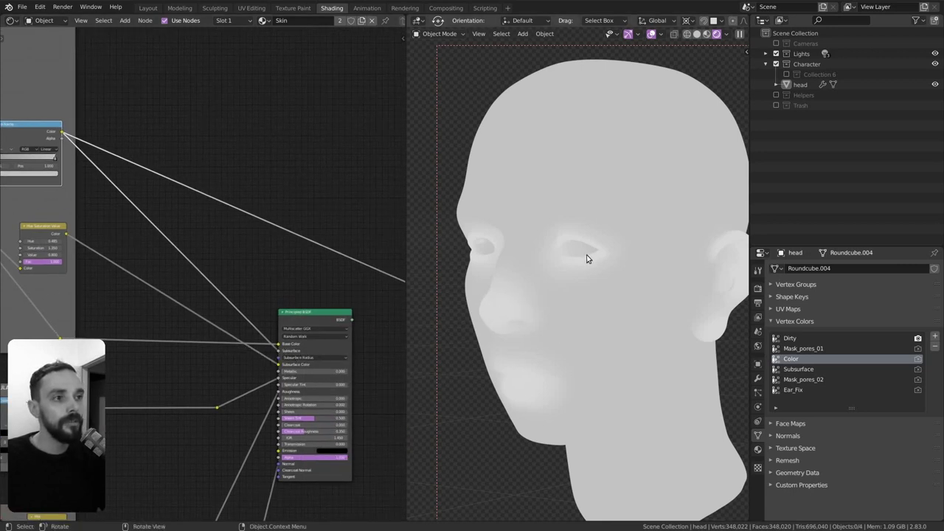
pyautogui.moveTo(716, 276)
pyautogui.mouseDown(button='middle')
pyautogui.moveTo(671, 287)
pyautogui.moveTo(682, 264)
pyautogui.mouseUp(button='middle')
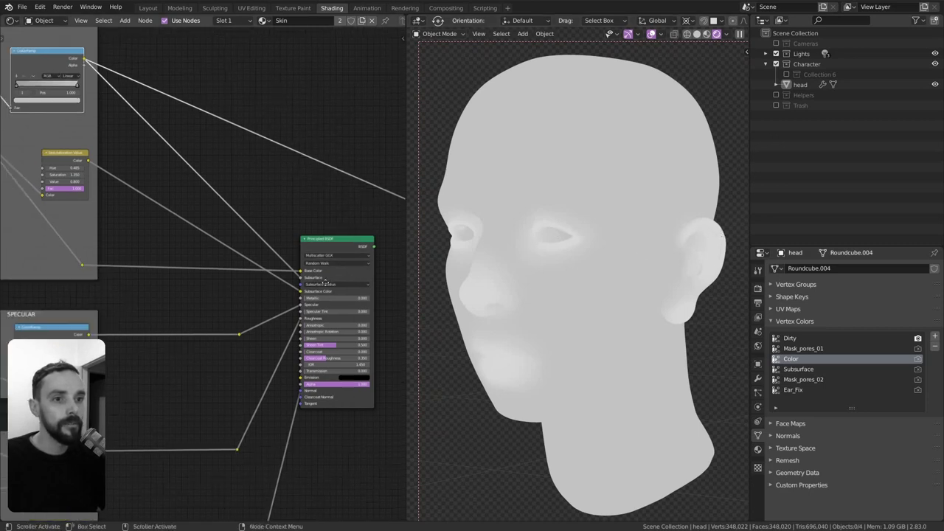
# Step: Preview the SPECULAR ColorRamp's greyscale output on the head, then pan back toward the Principled BSDF
pyautogui.scroll(-3, 219, 346)
pyautogui.scroll(3, 229, 335)
pyautogui.scroll(3, 236, 329)
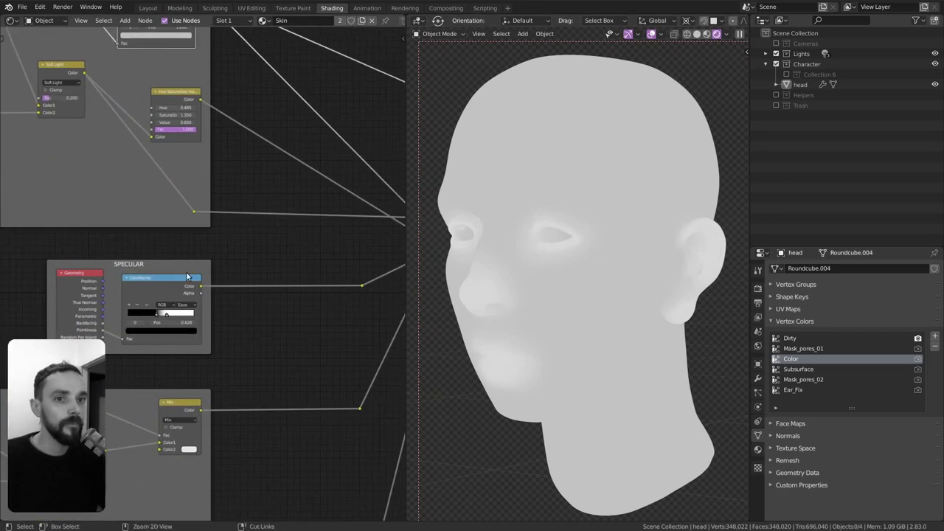
pyautogui.keyDown('ctrl'); pyautogui.keyDown('shift'); pyautogui.click(193, 310); pyautogui.keyUp('shift'); pyautogui.keyUp('ctrl')
pyautogui.moveTo(204, 309)
pyautogui.mouseDown(button='middle')
pyautogui.moveTo(169, 311)
pyautogui.moveTo(181, 278)
pyautogui.mouseUp(button='middle')
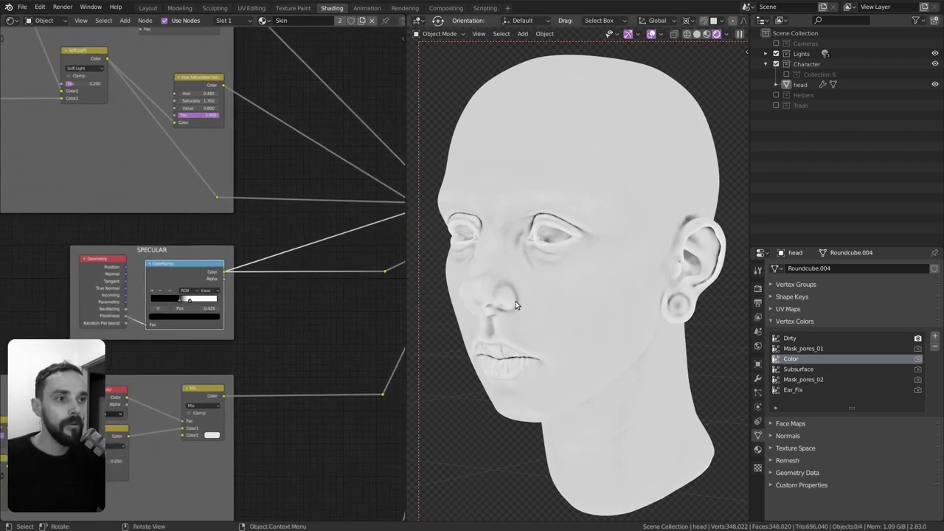
pyautogui.scroll(1, 298, 304)
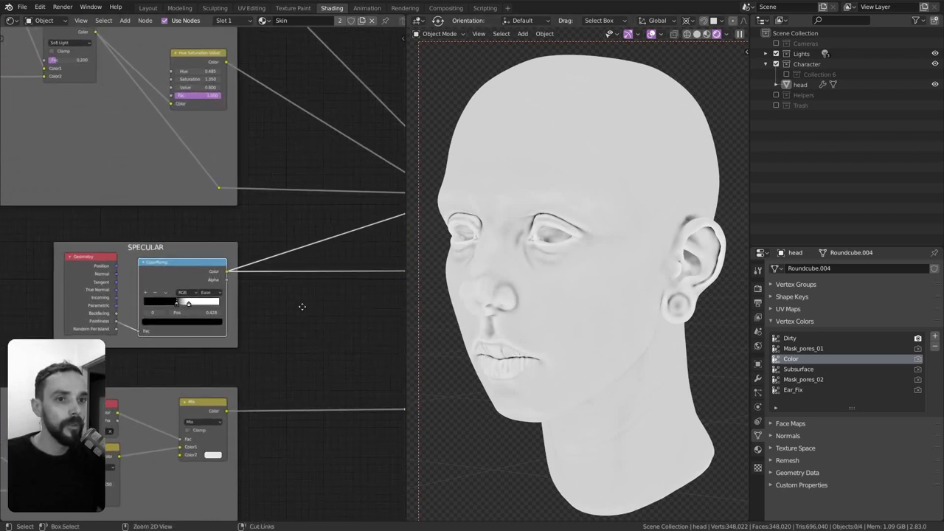
pyautogui.scroll(1, 280, 304)
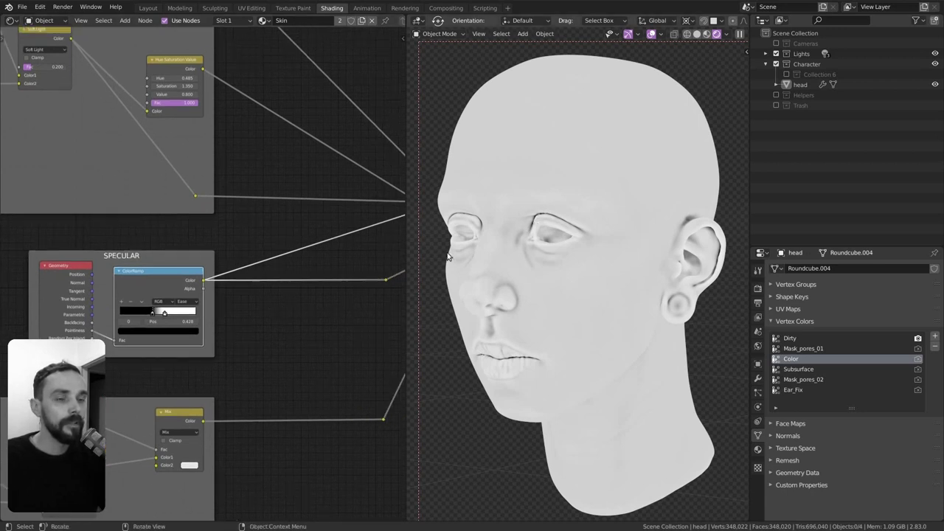
pyautogui.moveTo(294, 329); pyautogui.dragTo(252, 334, button='middle')
pyautogui.scroll(-1, 307, 328)
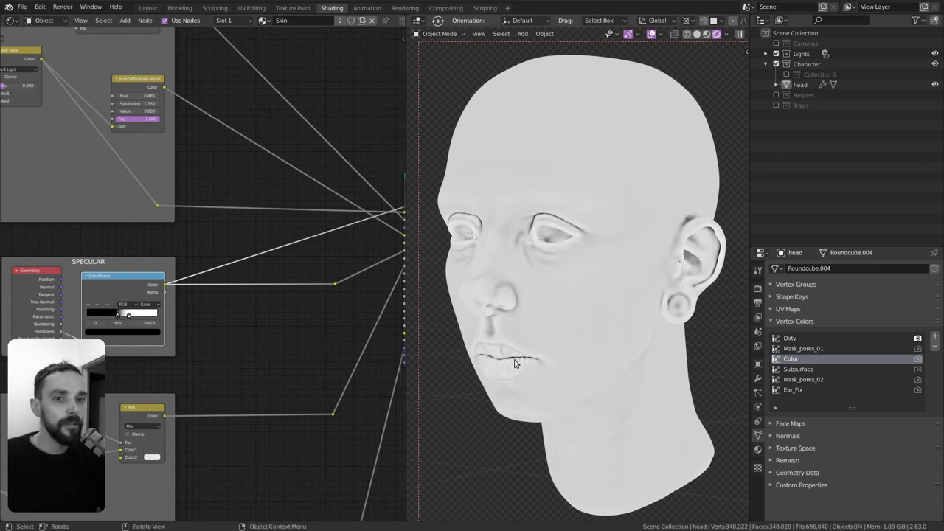
pyautogui.hscroll(3, 282, 303)
pyautogui.hscroll(1, 291, 292)
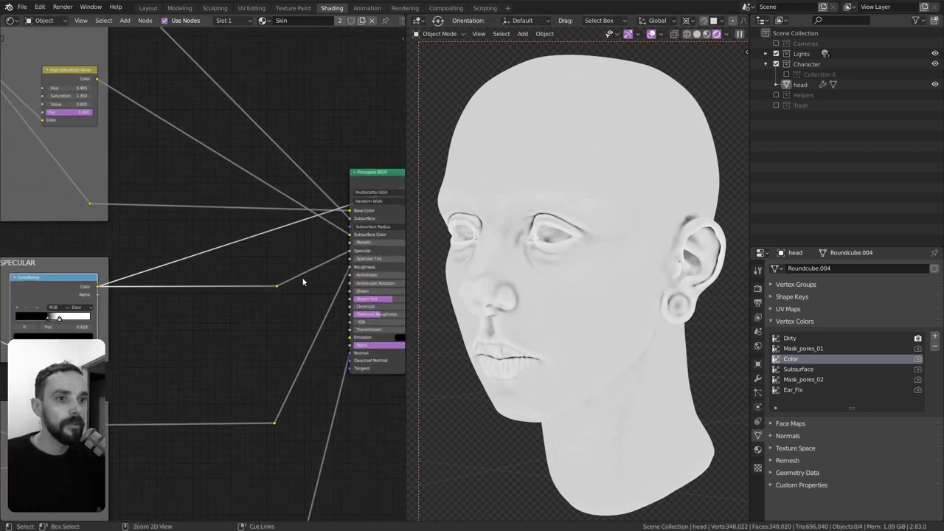
pyautogui.hscroll(1, 287, 282)
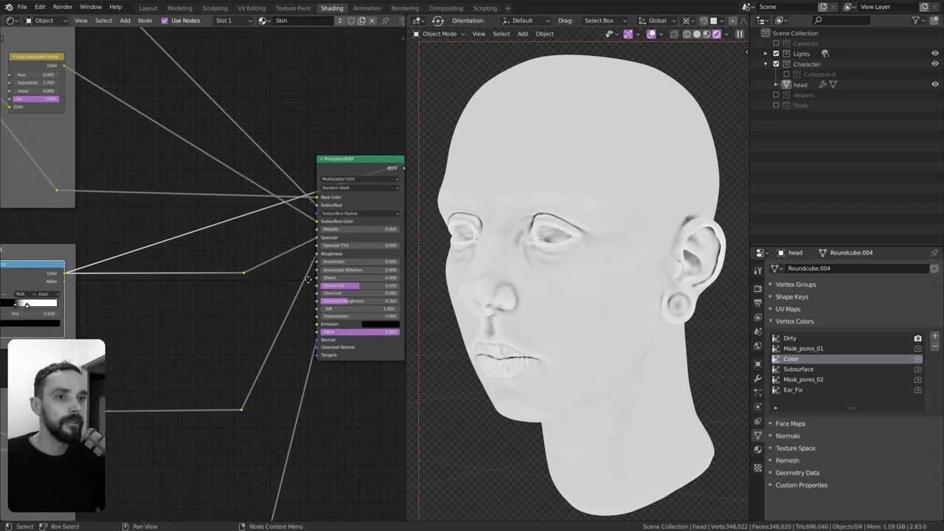
# Step: Preview the full Principled BSDF in a nose render border and unplug the specular map from Specular
pyautogui.moveTo(340, 190); pyautogui.dragTo(318, 186, button='middle')
pyautogui.keyDown('ctrl'); pyautogui.keyDown('shift'); pyautogui.click(321, 178); pyautogui.keyUp('shift'); pyautogui.keyUp('ctrl')
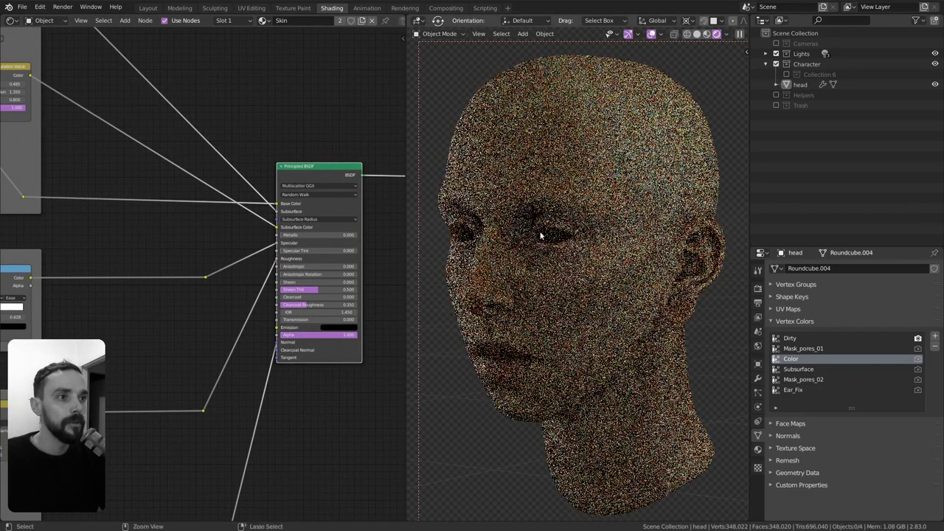
pyautogui.hotkey('ctrl', 'b')
pyautogui.moveTo(497, 269); pyautogui.dragTo(526, 324)
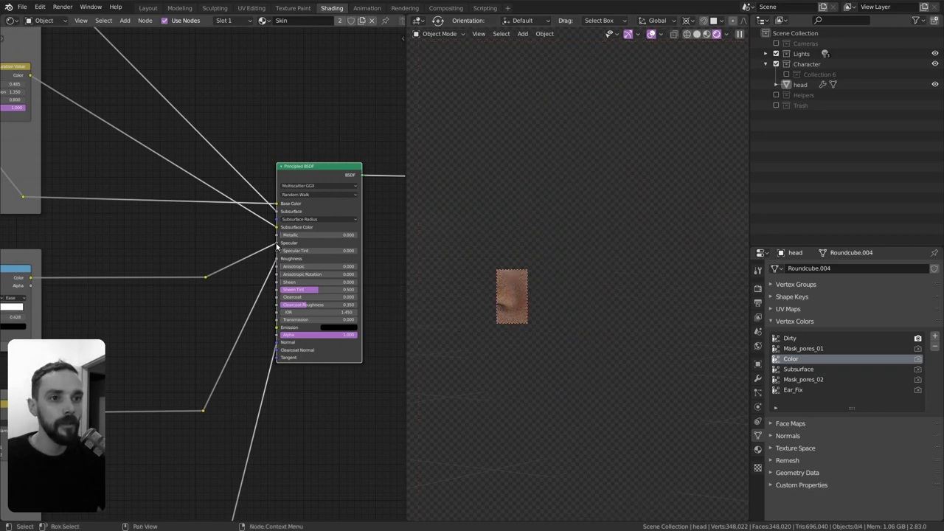
pyautogui.moveTo(277, 247); pyautogui.dragTo(251, 261)
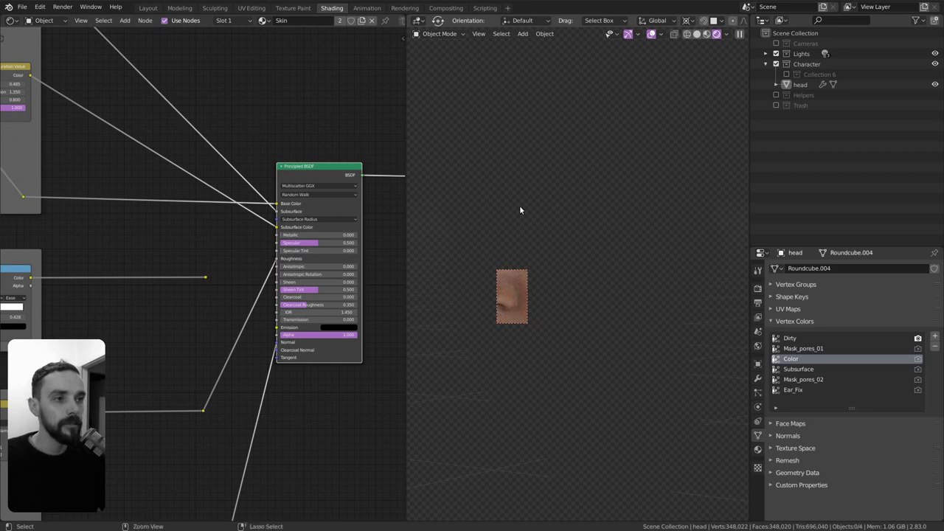
# Step: Move the render border to the eye, then the lips, and reconnect ColorRamp Color to Specular
pyautogui.hotkey('ctrl', 'b')
pyautogui.moveTo(488, 179); pyautogui.dragTo(573, 249)
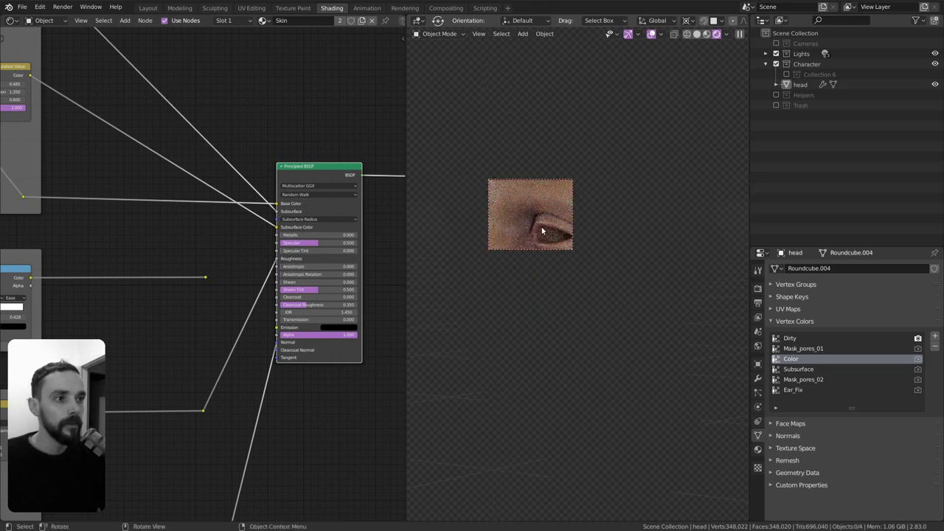
pyautogui.keyDown('shift'); pyautogui.moveTo(536, 248); pyautogui.dragTo(538, 240, button='middle'); pyautogui.keyUp('shift')
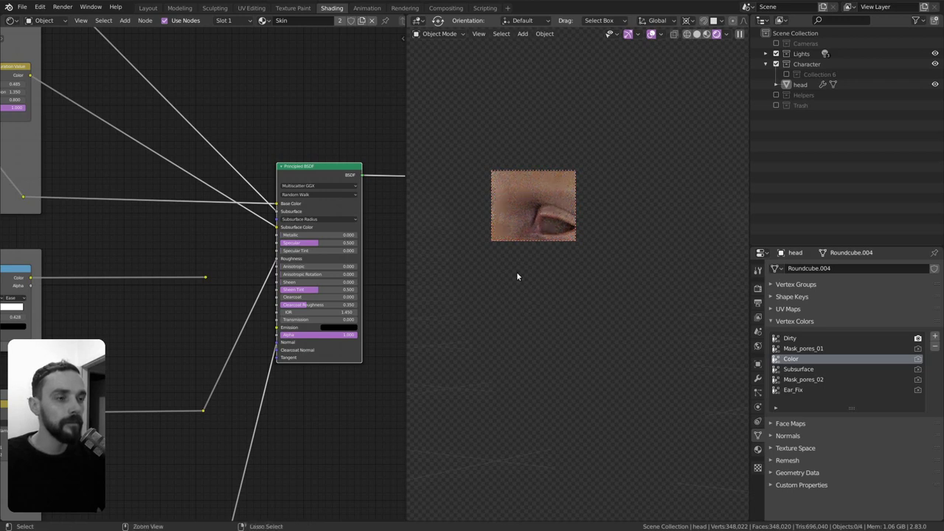
pyautogui.hotkey('ctrl', 'b')
pyautogui.moveTo(448, 318); pyautogui.dragTo(524, 403)
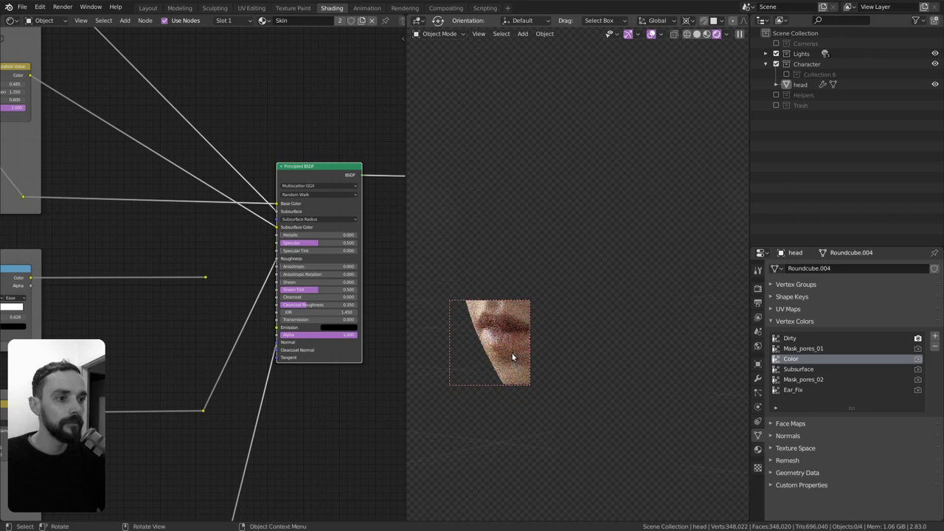
pyautogui.moveTo(206, 278); pyautogui.dragTo(277, 242)
pyautogui.moveTo(325, 176); pyautogui.dragTo(292, 195, button='middle')
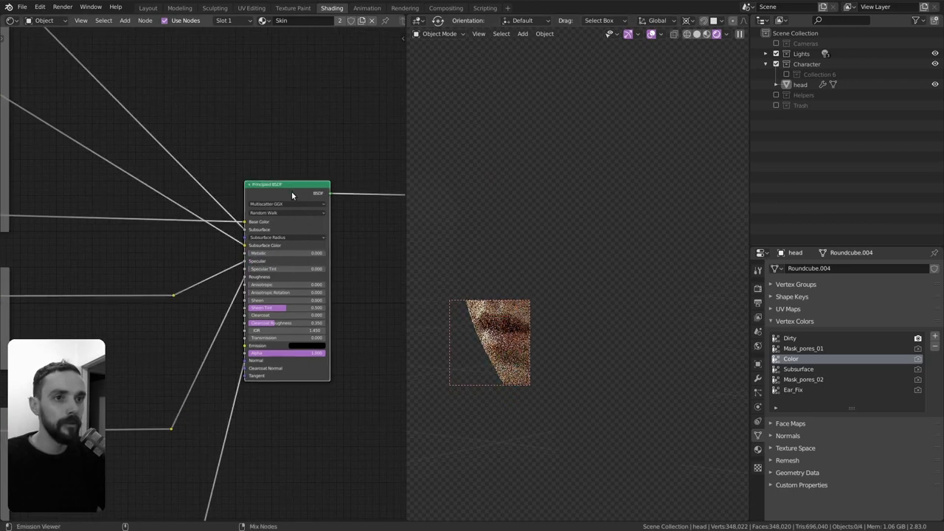
# Step: Toggle viewport shading to Solid and back to Rendered, bringing the ROUGHNESS group into view
pyautogui.press('z')
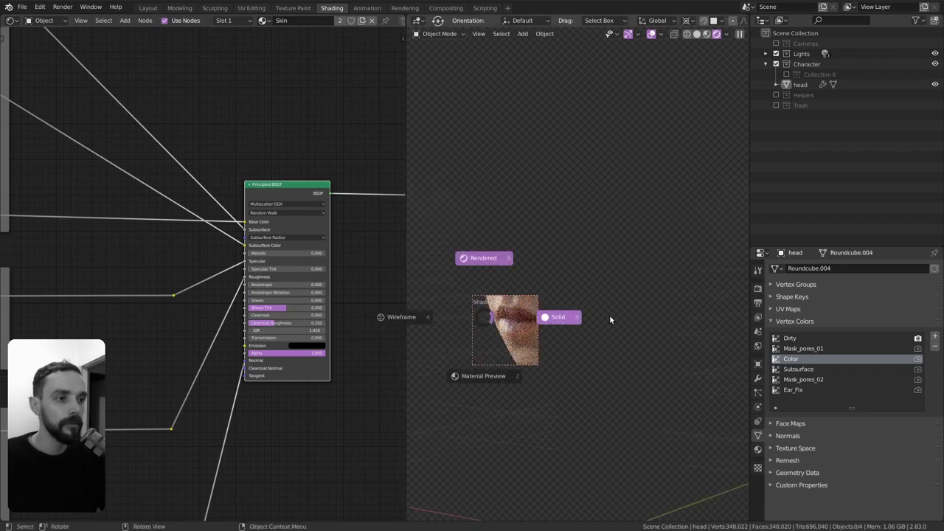
pyautogui.click(609, 320)
pyautogui.press('z')
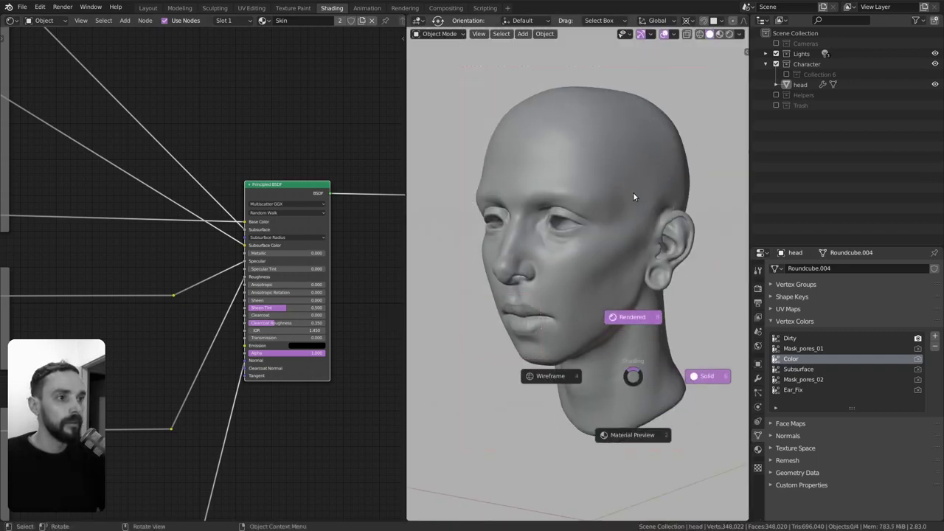
pyautogui.click(633, 197)
pyautogui.keyDown('ctrl'); pyautogui.scroll(5, 188, 329); pyautogui.keyUp('ctrl')
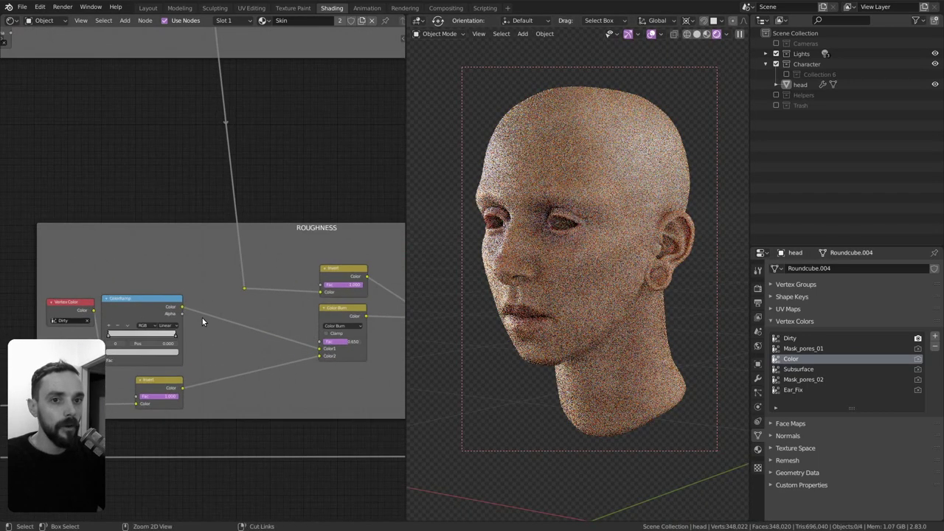
pyautogui.moveTo(200, 307); pyautogui.dragTo(261, 305, button='middle')
# Step: Preview the Dirty Vertex Color node's greyscale output on the head
pyautogui.keyDown('ctrl'); pyautogui.keyDown('shift'); pyautogui.click(144, 316); pyautogui.keyUp('shift'); pyautogui.keyUp('ctrl')
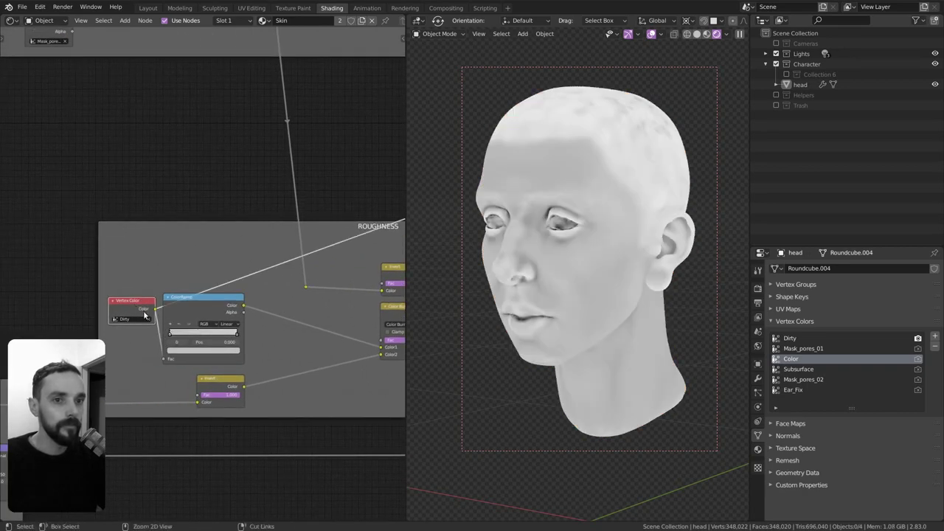
pyautogui.moveTo(144, 316); pyautogui.dragTo(130, 334, button='middle')
pyautogui.moveTo(295, 342); pyautogui.dragTo(259, 331, button='middle')
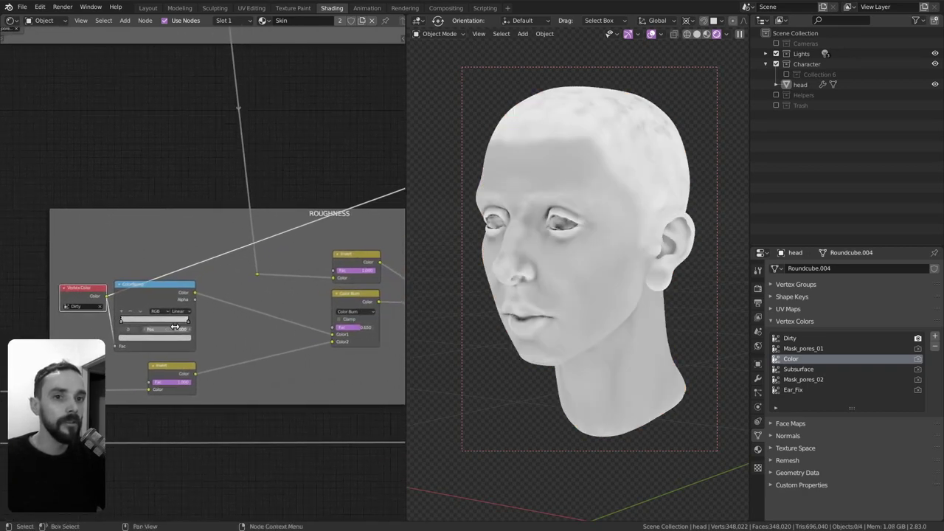
pyautogui.keyDown('ctrl'); pyautogui.scroll(-1, 243, 350); pyautogui.keyUp('ctrl')
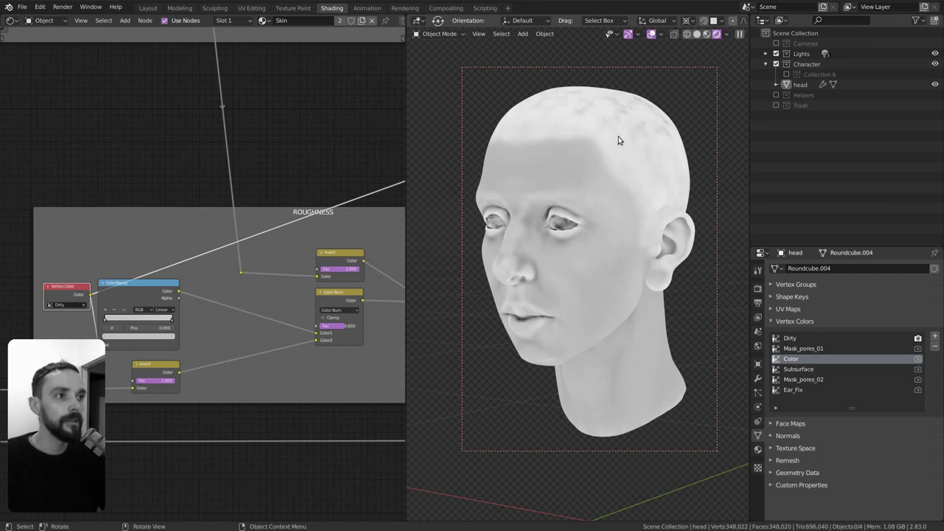
pyautogui.moveTo(246, 304); pyautogui.dragTo(212, 295, button='middle')
# Step: Return the viewport to Solid shading and select the head for a mode change
pyautogui.press('z')
pyautogui.click(630, 271)
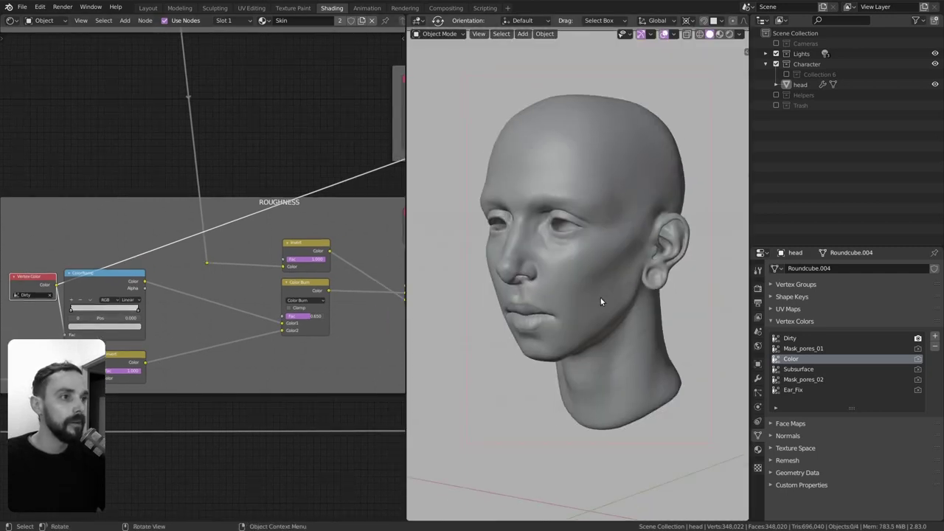
pyautogui.click(609, 315)
pyautogui.hotkey('ctrl', 'Tab')
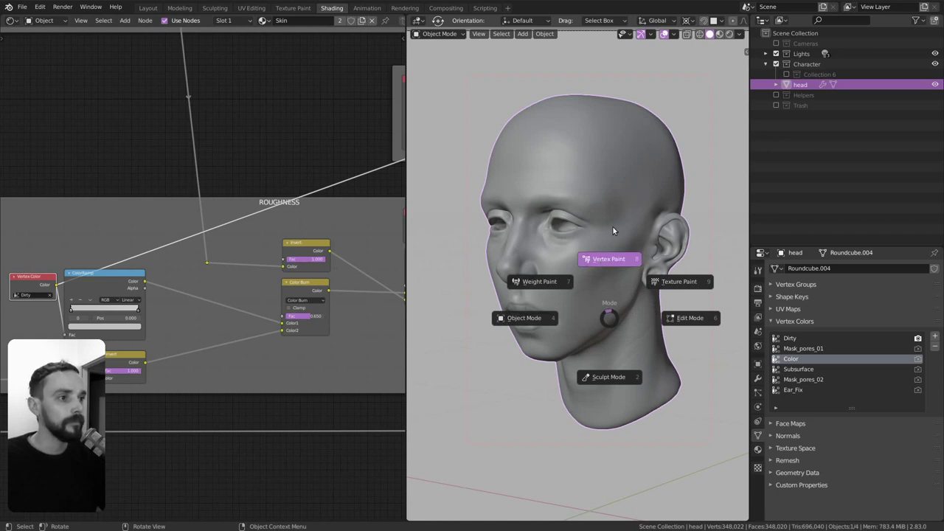
# Step: Enter Vertex Paint mode, add a new Col vertex colour layer, and show flat vertex-colour shading
pyautogui.click(612, 231)
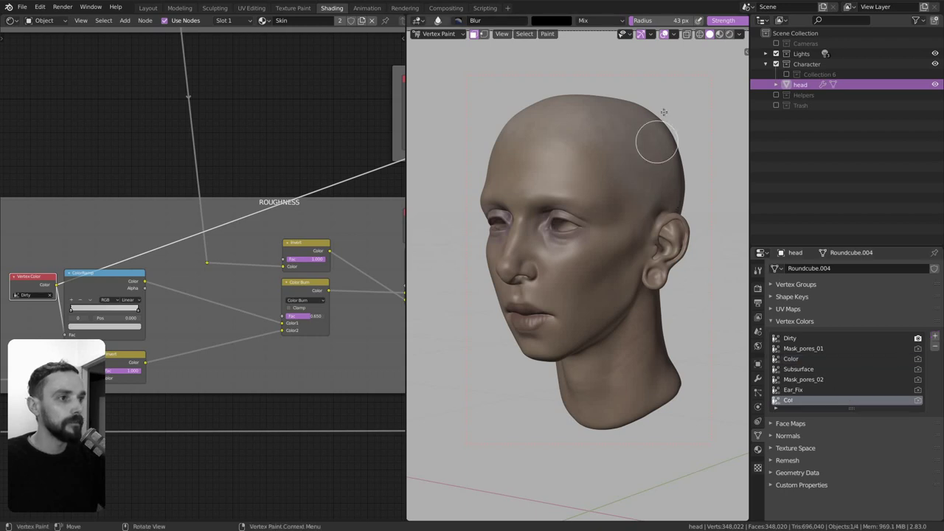
pyautogui.click(740, 34)
pyautogui.click(771, 161)
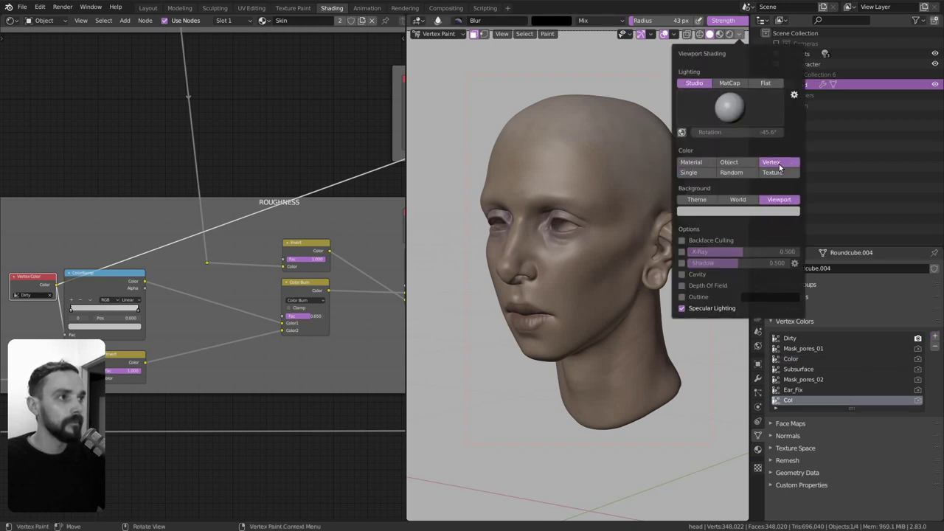
pyautogui.click(766, 83)
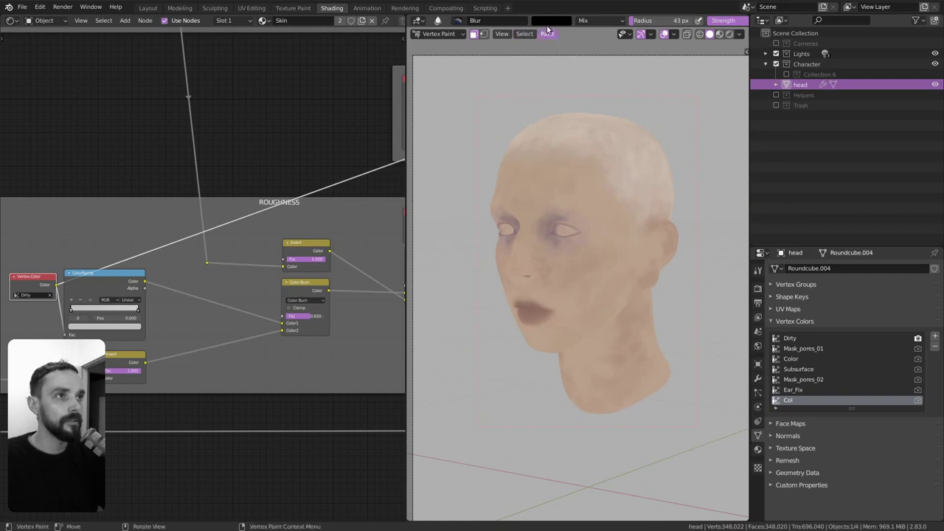
# Step: Switch to the Draw brush and set the brush colour to pure white
pyautogui.click(546, 20)
pyautogui.click(618, 37)
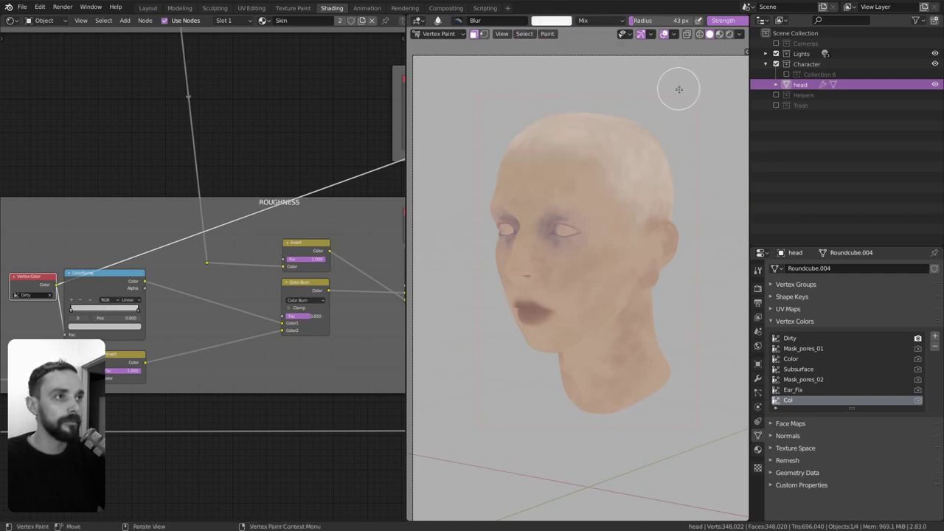
pyautogui.press('t')
pyautogui.click(735, 54)
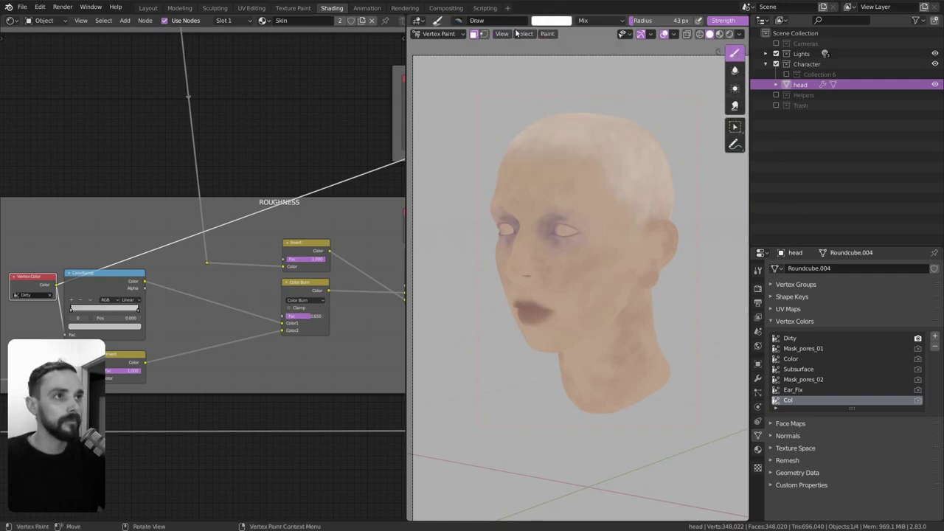
pyautogui.click(561, 24)
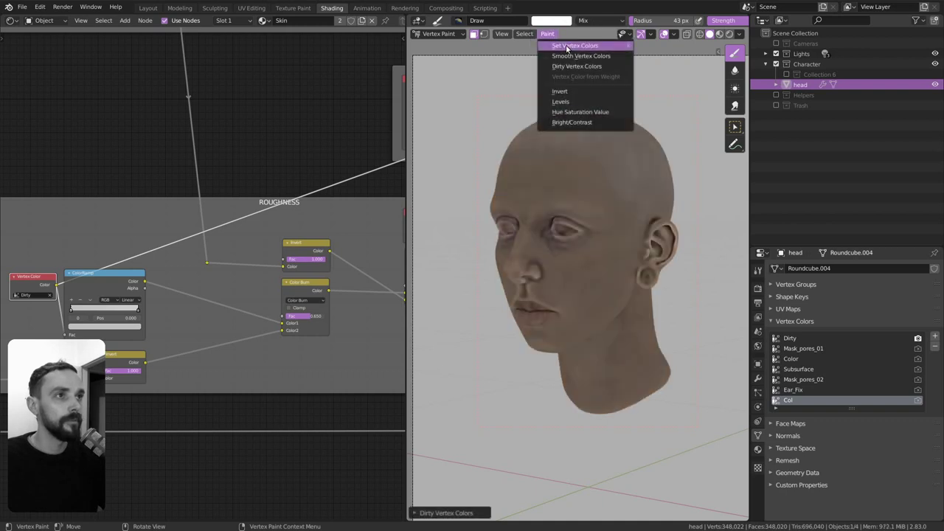
# Step: Fill the Col layer with white and apply Paint > Dirty Vertex Colors to it
pyautogui.click(578, 47)
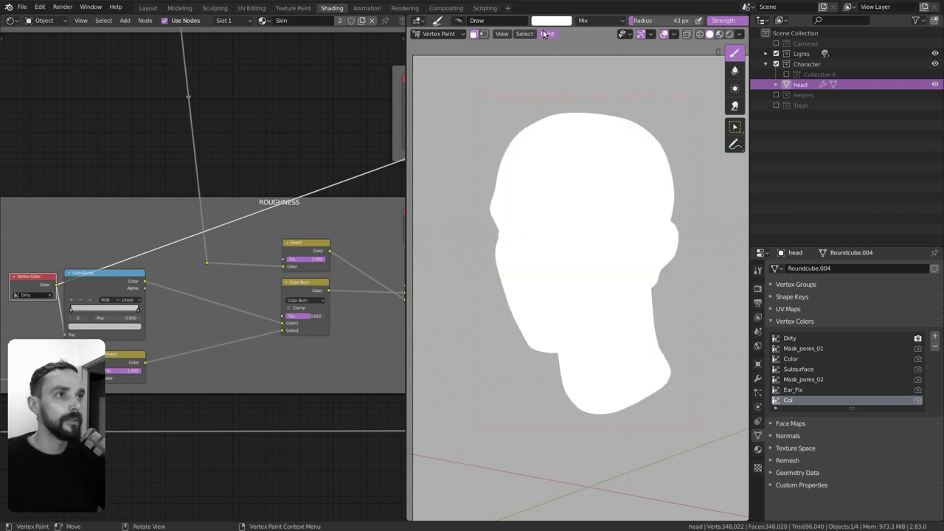
pyautogui.click(548, 34)
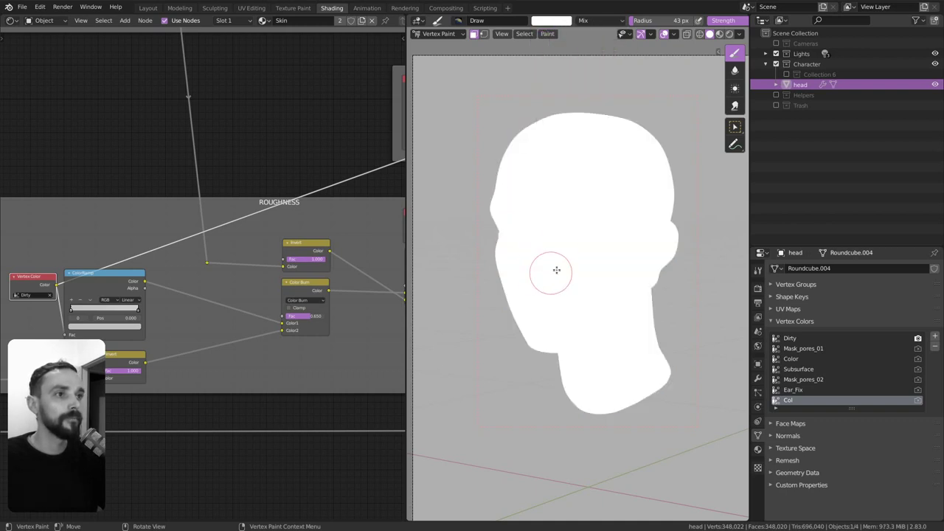
pyautogui.click(548, 34)
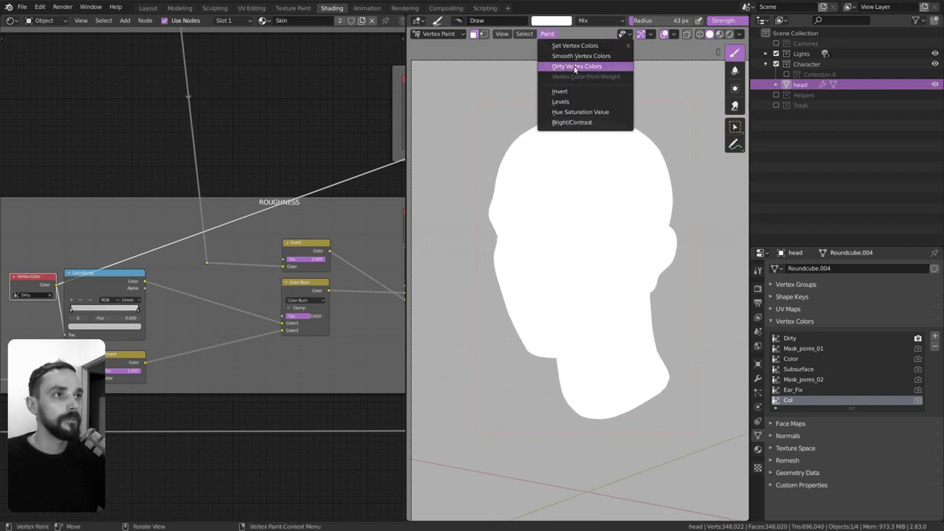
pyautogui.click(575, 66)
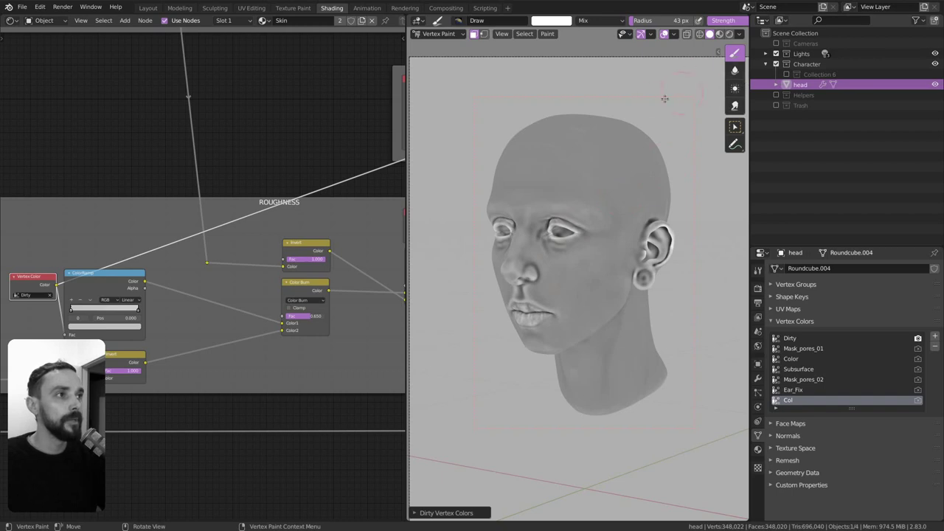
# Step: Orbit the head and pan the node graph to inspect the dirt shading and SPECULAR frame
pyautogui.moveTo(665, 98); pyautogui.dragTo(568, 257, button='middle')
pyautogui.scroll(3, 620, 184)
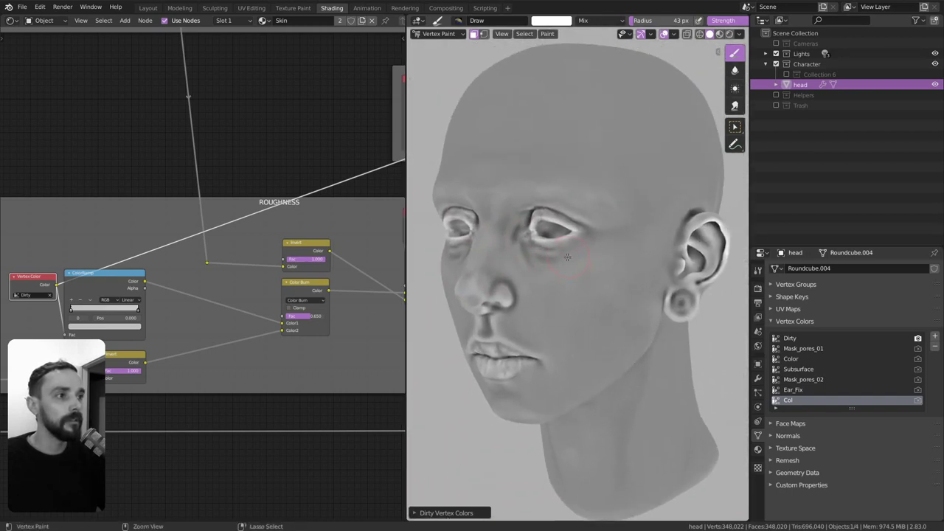
pyautogui.moveTo(197, 321); pyautogui.dragTo(170, 333, button='middle')
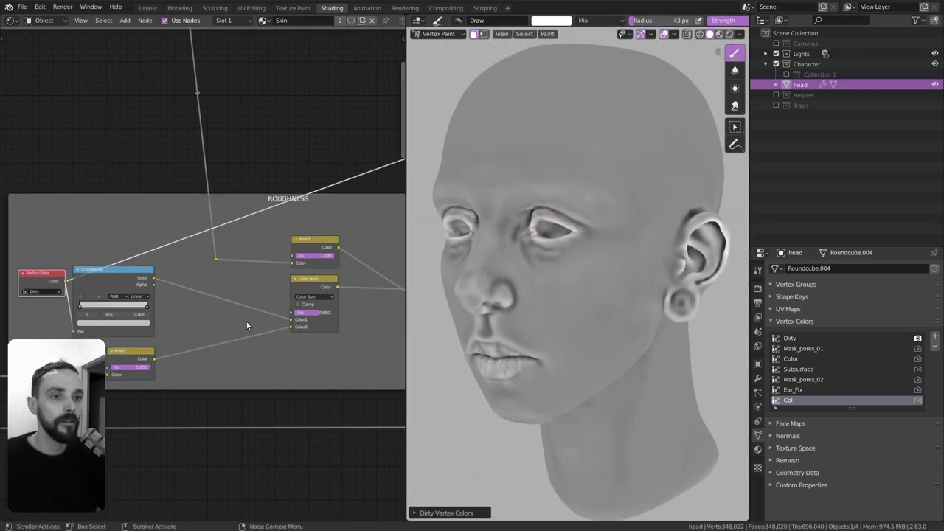
pyautogui.scroll(-1, 221, 295)
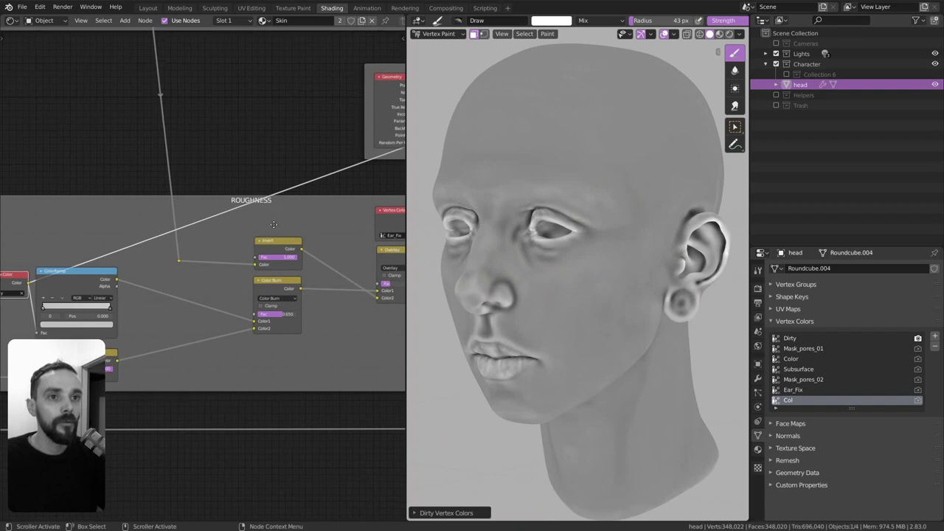
pyautogui.scroll(-1, 280, 262)
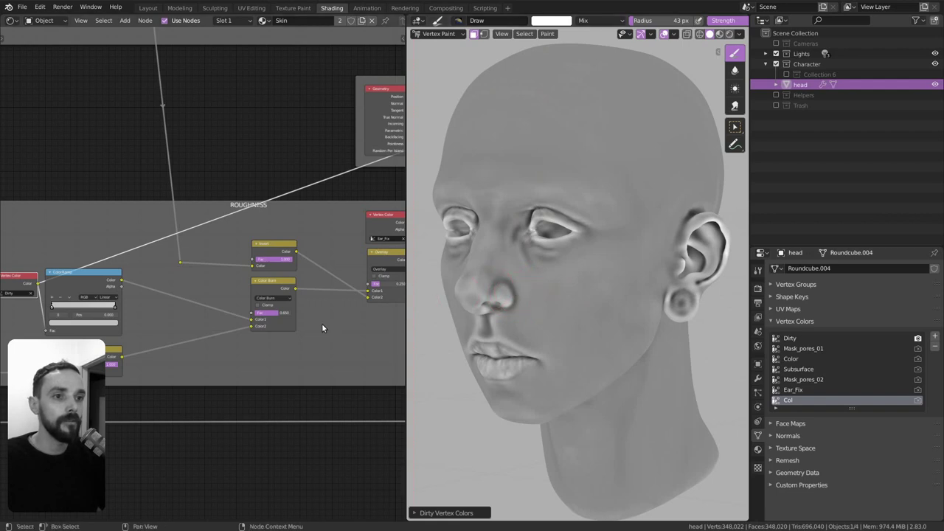
pyautogui.scroll(-1, 322, 323)
pyautogui.moveTo(321, 323); pyautogui.dragTo(235, 341, button='middle')
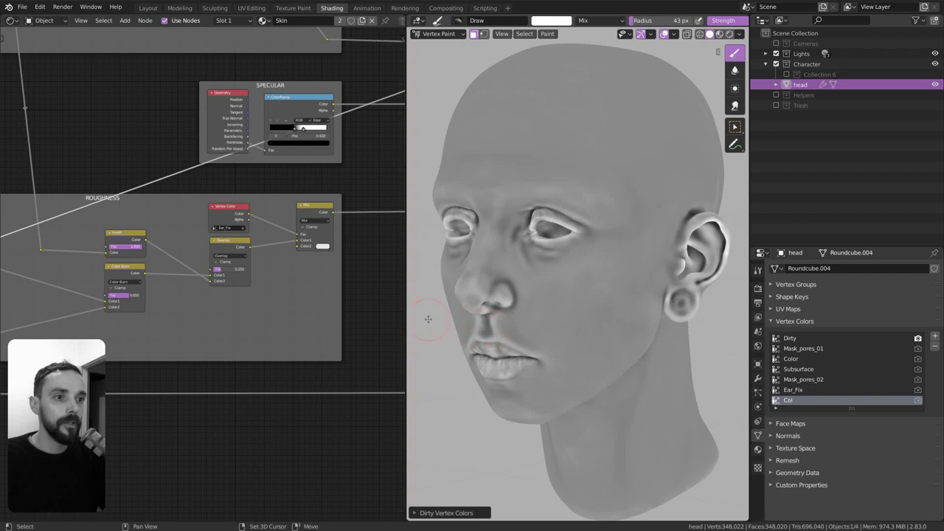
pyautogui.moveTo(346, 317); pyautogui.dragTo(388, 322, button='middle')
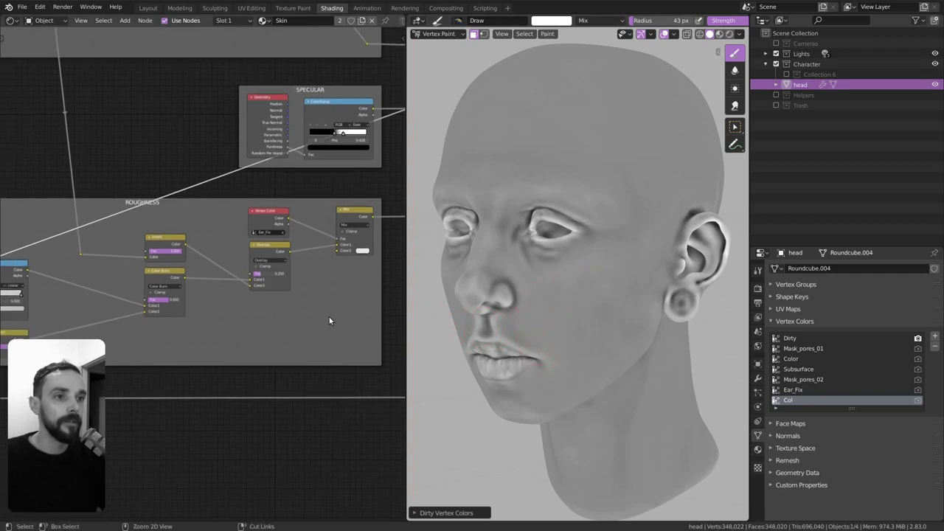
pyautogui.scroll(-1, 328, 316)
pyautogui.moveTo(328, 312); pyautogui.dragTo(310, 314, button='middle')
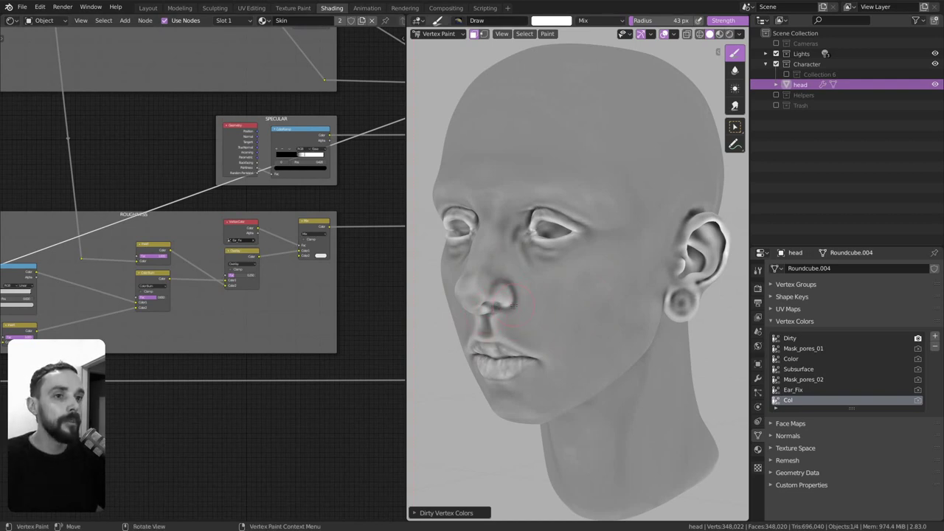
# Step: Select the Blur brush and set its radius to 71 px
pyautogui.click(548, 36)
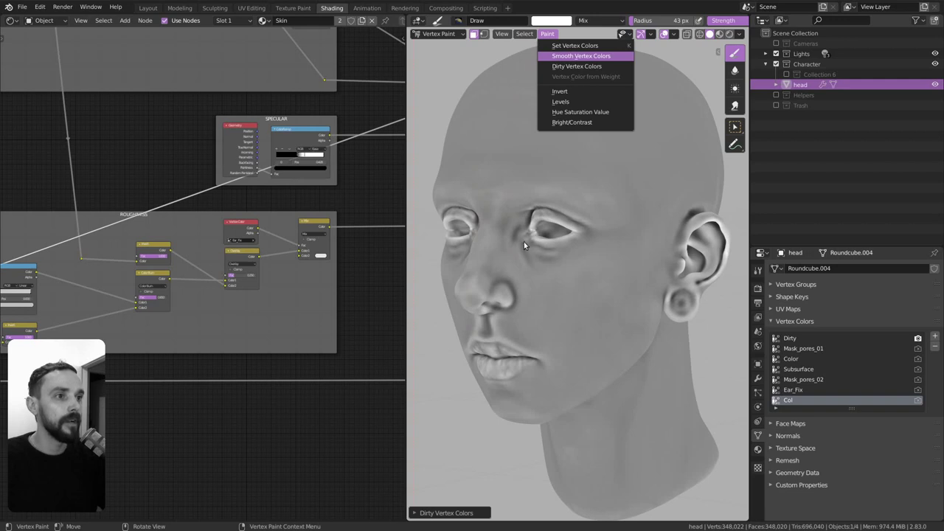
pyautogui.scroll(3, 582, 251)
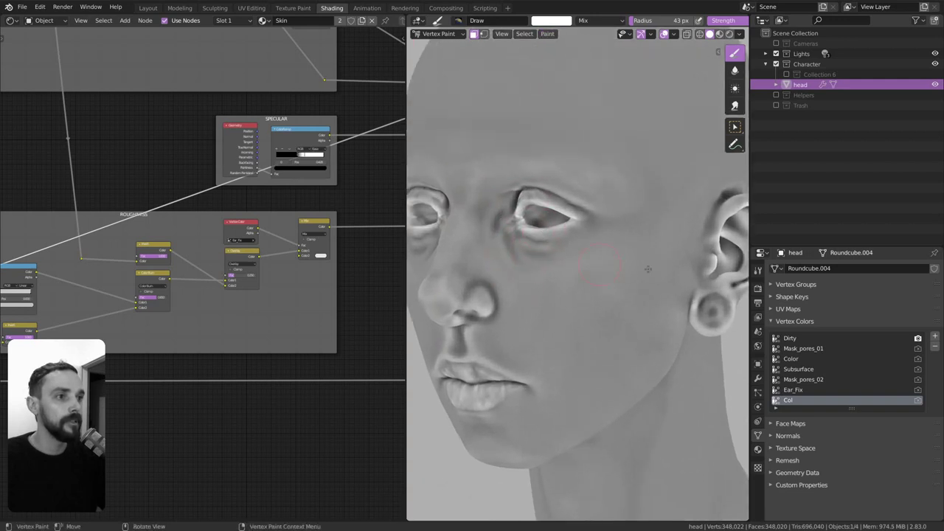
pyautogui.moveTo(599, 266)
pyautogui.mouseDown(button='middle')
pyautogui.moveTo(560, 261)
pyautogui.moveTo(634, 266)
pyautogui.mouseUp(button='middle')
pyautogui.click(735, 70)
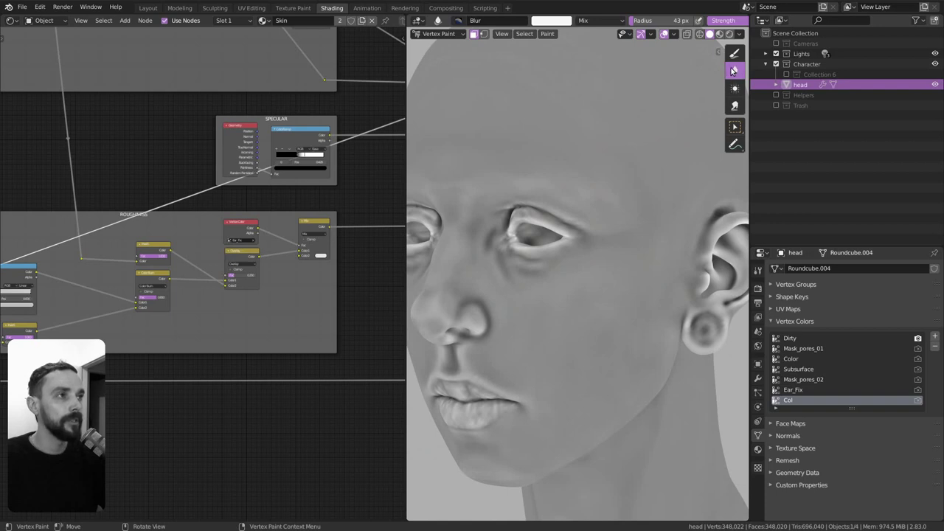
pyautogui.press('f')
pyautogui.click(489, 235)
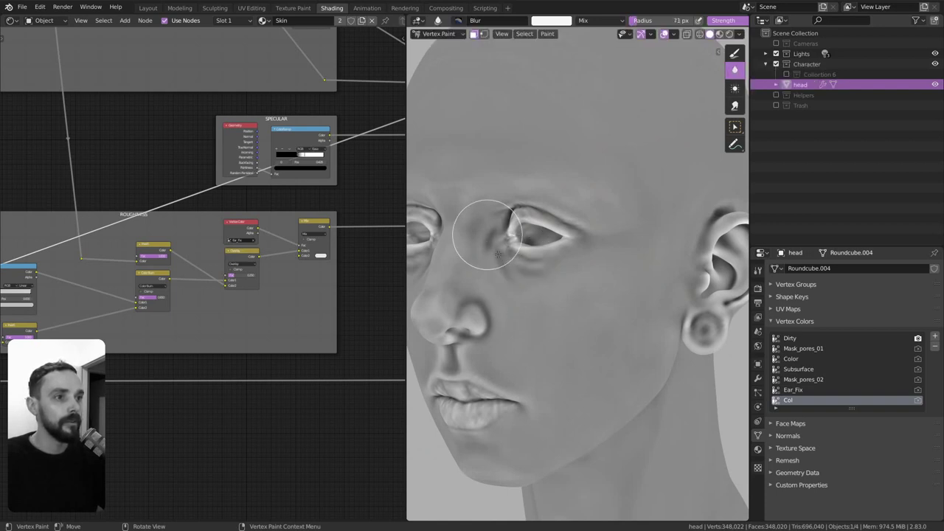
# Step: Blur the vertex colours around the inner eye corner, nose and lips, then view the whole head
pyautogui.moveTo(498, 255)
pyautogui.mouseDown(button='middle')
pyautogui.moveTo(518, 222)
pyautogui.moveTo(512, 358)
pyautogui.moveTo(528, 307)
pyautogui.mouseUp(button='middle')
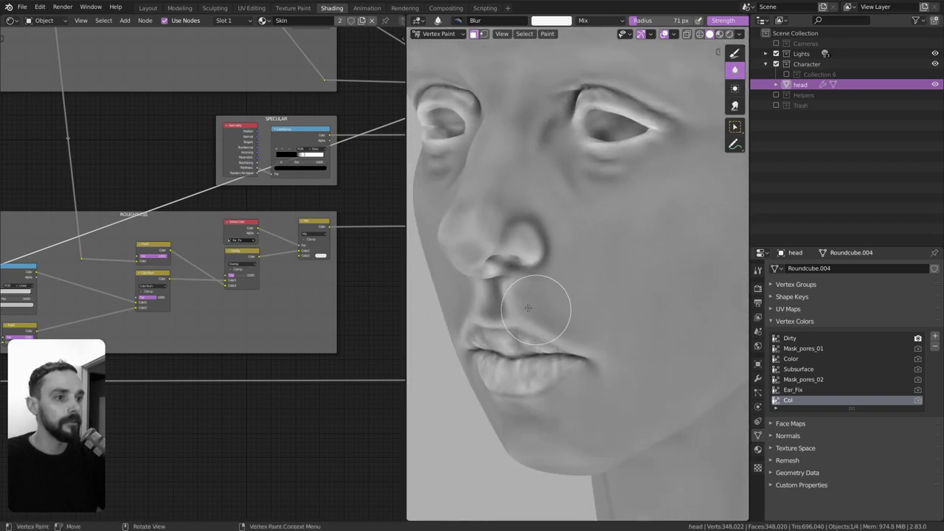
pyautogui.moveTo(565, 332); pyautogui.dragTo(530, 377, button='middle')
pyautogui.scroll(-4, 580, 271)
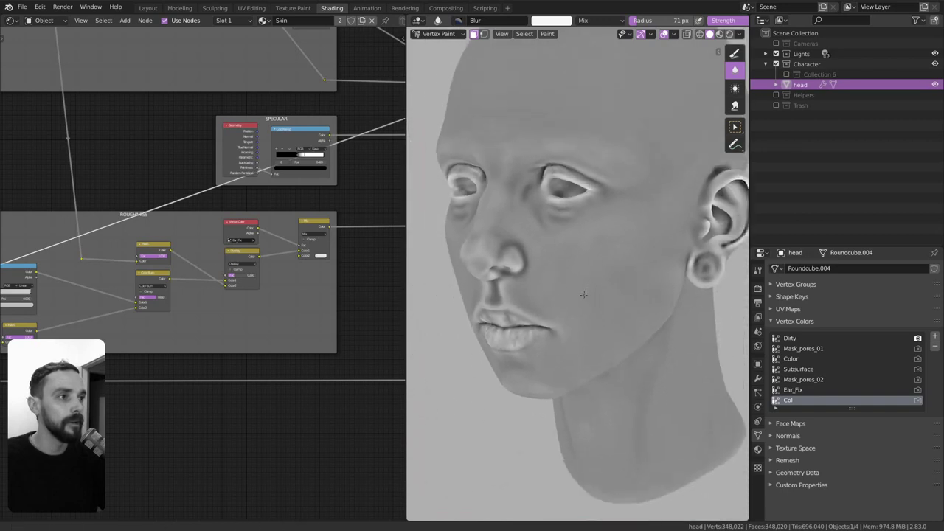
pyautogui.moveTo(580, 272)
pyautogui.mouseDown(button='middle')
pyautogui.moveTo(580, 214)
pyautogui.moveTo(600, 238)
pyautogui.moveTo(678, 174)
pyautogui.mouseUp(button='middle')
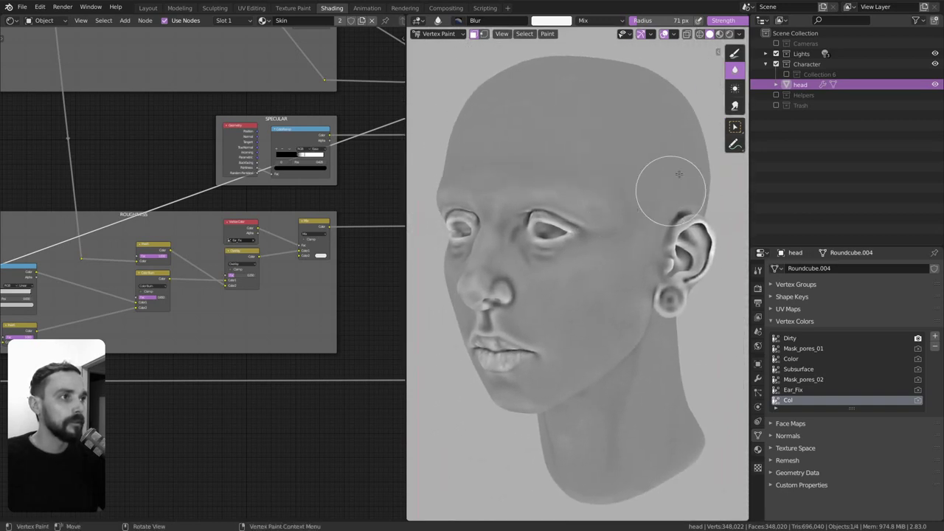
pyautogui.scroll(1, 544, 273)
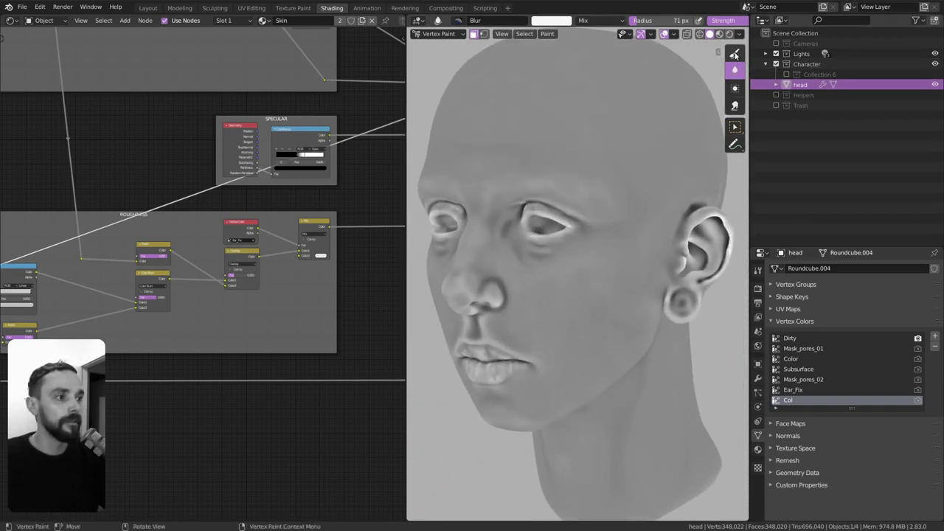
pyautogui.scroll(-1, 612, 202)
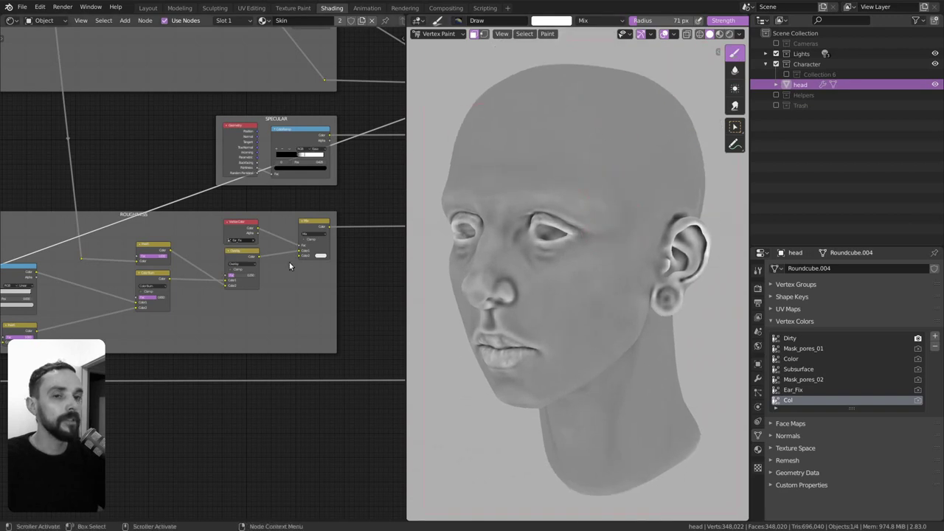
pyautogui.moveTo(188, 395); pyautogui.dragTo(346, 379, button='middle')
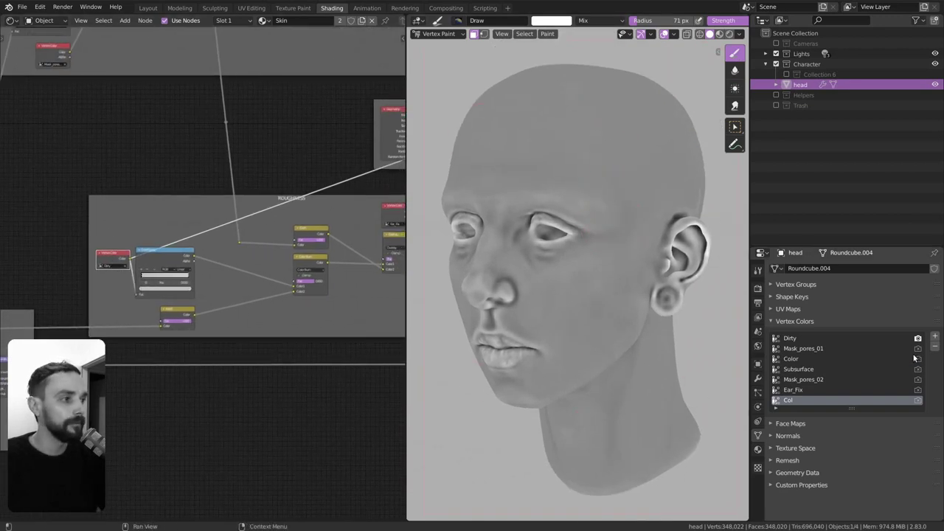
# Step: Delete the Col vertex colour layer and make Dirty the active layer
pyautogui.click(934, 346)
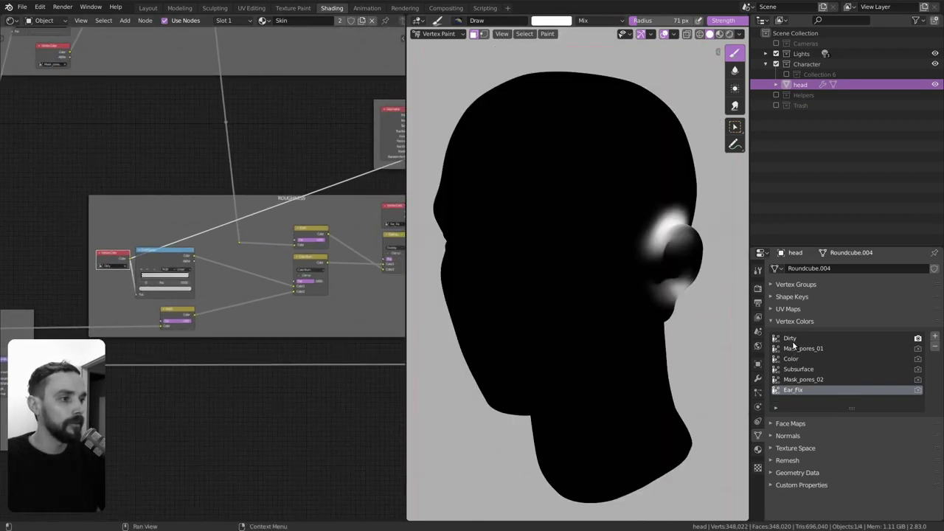
pyautogui.click(792, 340)
pyautogui.moveTo(612, 307); pyautogui.dragTo(649, 306, button='middle')
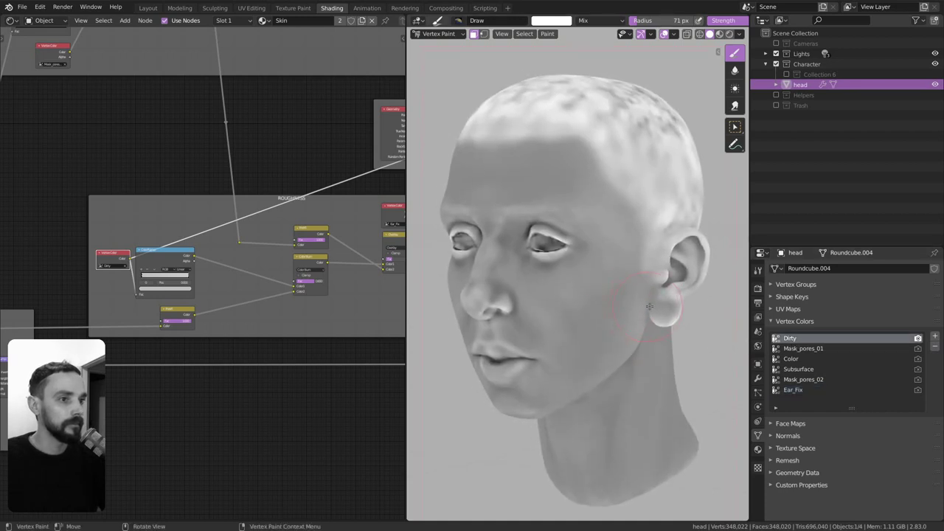
# Step: Return the head to Object Mode with the viewport in Rendered shading
pyautogui.hotkey('ctrl', 'Tab')
pyautogui.click(518, 317)
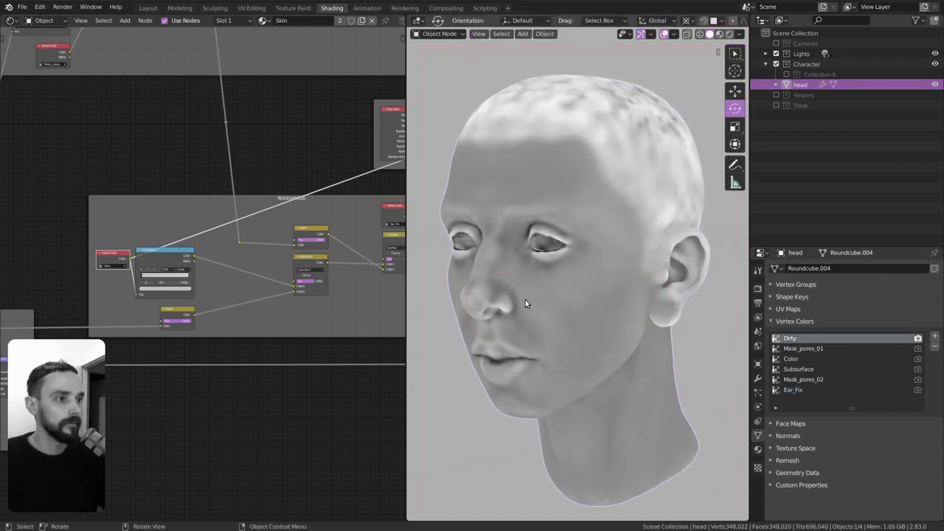
pyautogui.click(739, 37)
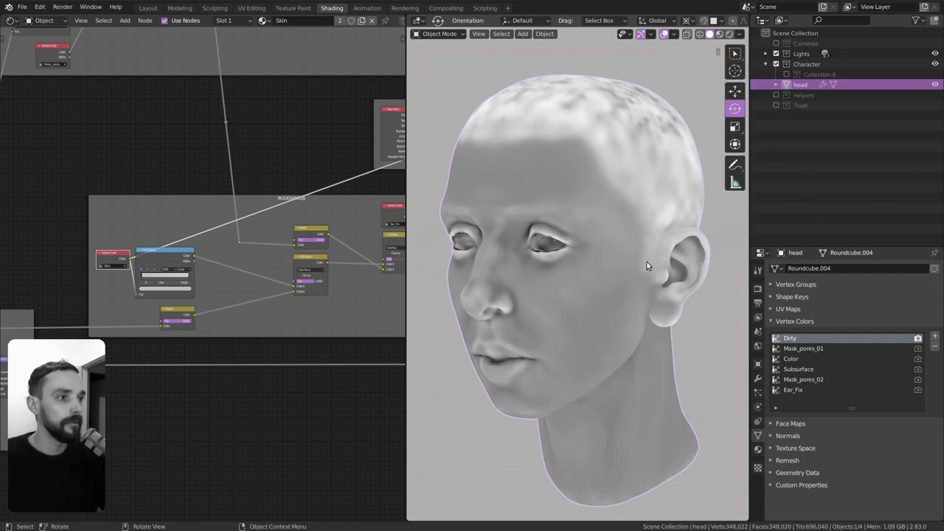
pyautogui.click(740, 35)
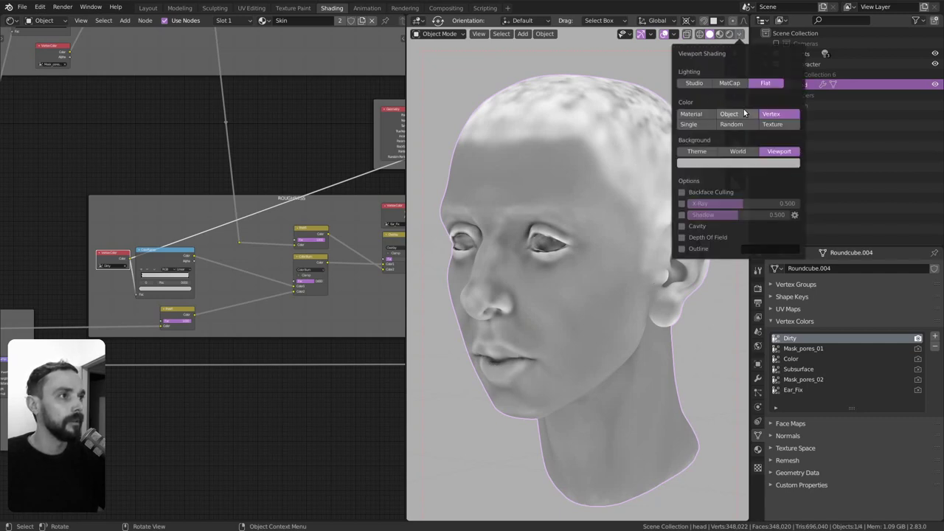
pyautogui.click(730, 34)
pyautogui.moveTo(184, 298); pyautogui.dragTo(214, 301, button='middle')
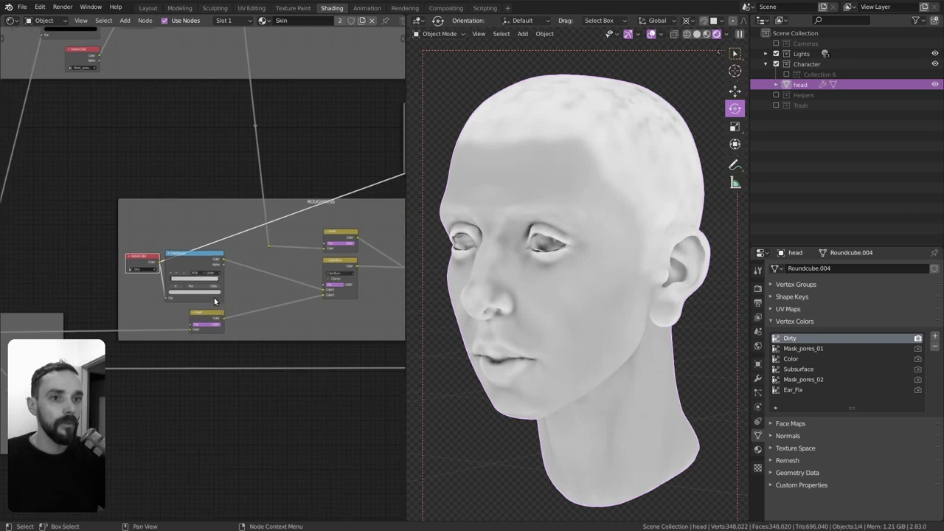
# Step: Preview the ColorRamp output on the head and reposition the node graph
pyautogui.keyDown('ctrl'); pyautogui.keyDown('shift'); pyautogui.click(200, 263); pyautogui.keyUp('shift'); pyautogui.keyUp('ctrl')
pyautogui.scroll(3, 196, 285)
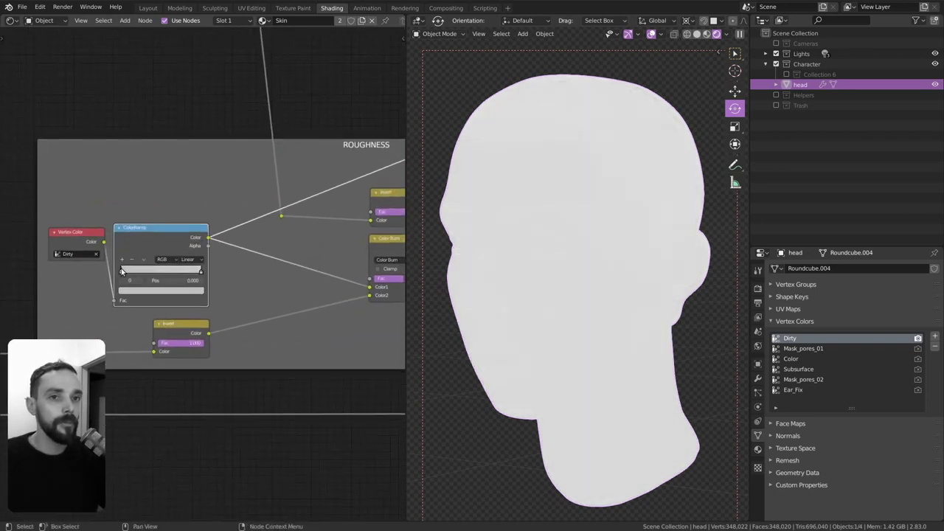
pyautogui.scroll(-2, 215, 270)
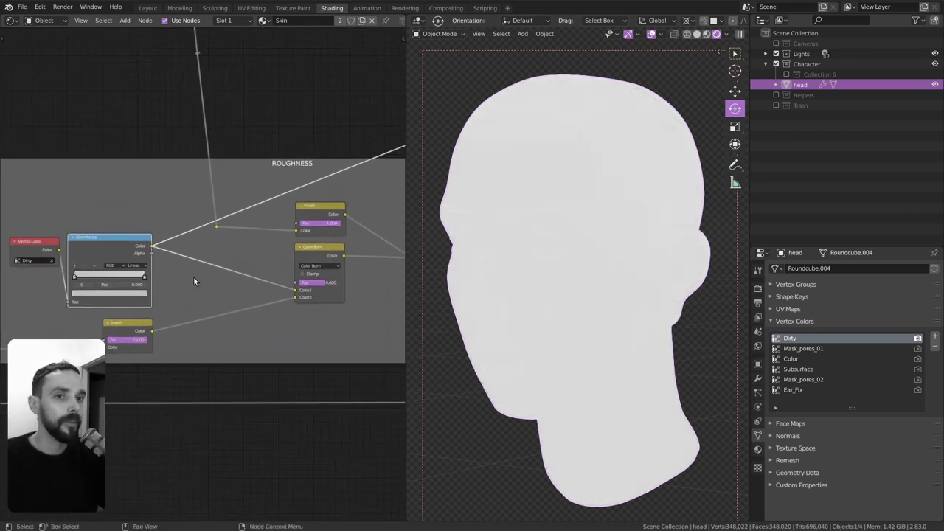
pyautogui.scroll(-1, 193, 281)
pyautogui.moveTo(194, 280); pyautogui.dragTo(301, 251, button='middle')
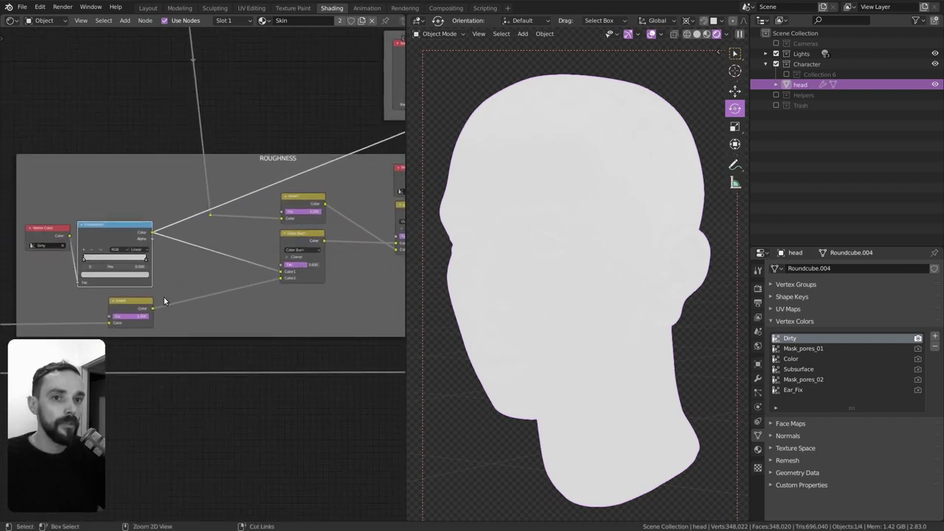
pyautogui.moveTo(164, 297); pyautogui.dragTo(244, 282, button='middle')
# Step: Preview the Invert node's output, then the Mix node's output, on the head
pyautogui.keyDown('ctrl'); pyautogui.keyDown('shift'); pyautogui.click(213, 285); pyautogui.keyUp('shift'); pyautogui.keyUp('ctrl')
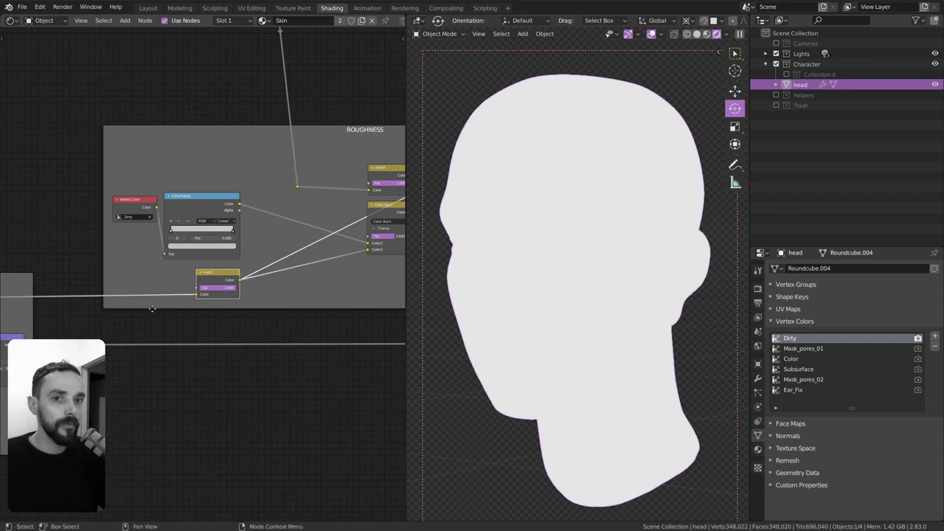
pyautogui.moveTo(151, 308); pyautogui.dragTo(176, 277, button='middle')
pyautogui.keyDown('ctrl'); pyautogui.keyDown('shift'); pyautogui.click(82, 270); pyautogui.keyUp('shift'); pyautogui.keyUp('ctrl')
pyautogui.moveTo(282, 281)
pyautogui.mouseDown(button='middle')
pyautogui.moveTo(145, 298)
pyautogui.moveTo(237, 300)
pyautogui.mouseUp(button='middle')
pyautogui.moveTo(366, 277)
pyautogui.mouseDown(button='middle')
pyautogui.moveTo(313, 281)
pyautogui.moveTo(327, 290)
pyautogui.mouseUp(button='middle')
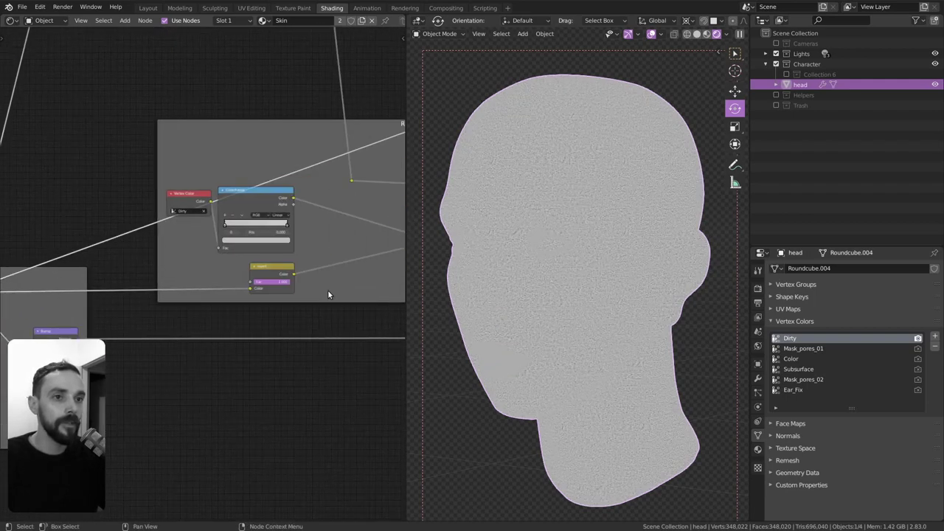
# Step: Preview the Color Burn node's output on the head and look closely at the surface
pyautogui.scroll(2, 327, 289)
pyautogui.scroll(2, 283, 270)
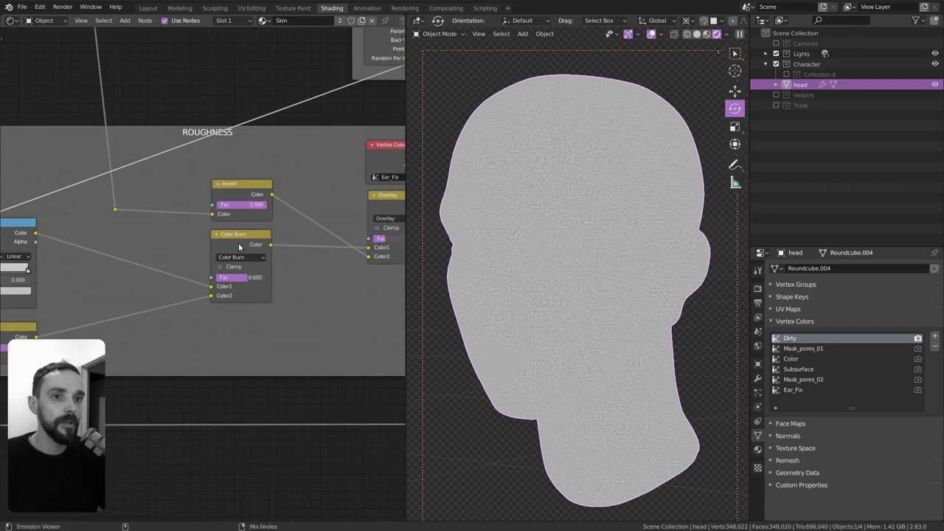
pyautogui.keyDown('ctrl'); pyautogui.keyDown('shift'); pyautogui.click(239, 248); pyautogui.keyUp('shift'); pyautogui.keyUp('ctrl')
pyautogui.scroll(3, 531, 334)
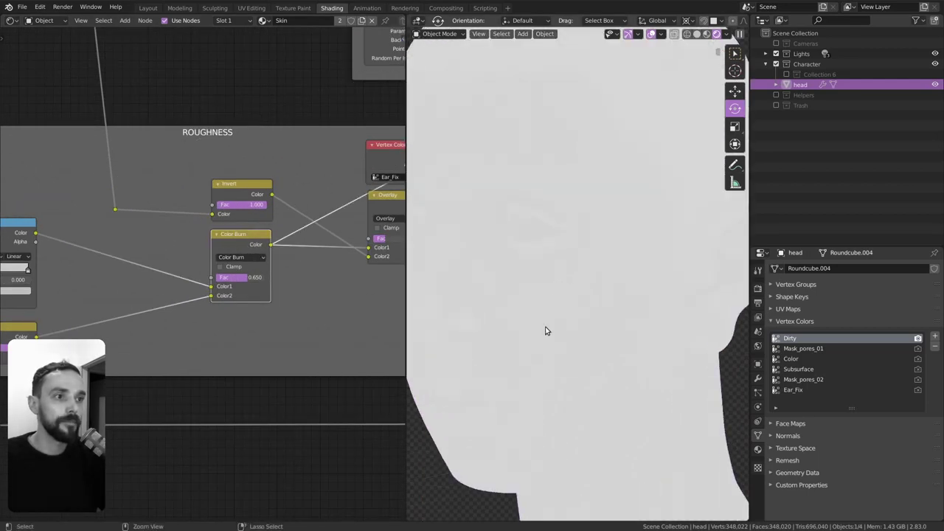
pyautogui.scroll(2, 550, 317)
pyautogui.moveTo(312, 288)
pyautogui.mouseDown(button='middle')
pyautogui.moveTo(253, 313)
pyautogui.moveTo(298, 303)
pyautogui.mouseUp(button='middle')
pyautogui.scroll(1, 253, 312)
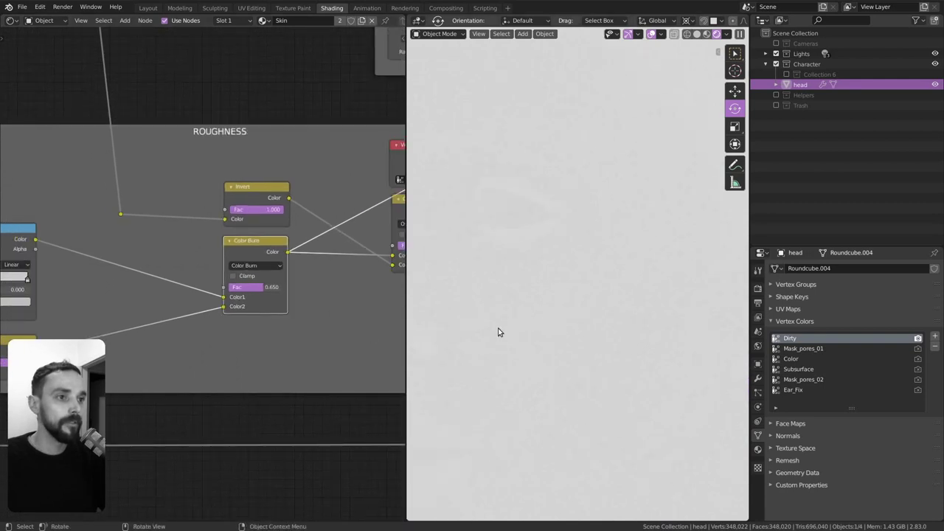
pyautogui.scroll(-1, 558, 322)
pyautogui.scroll(-3, 379, 302)
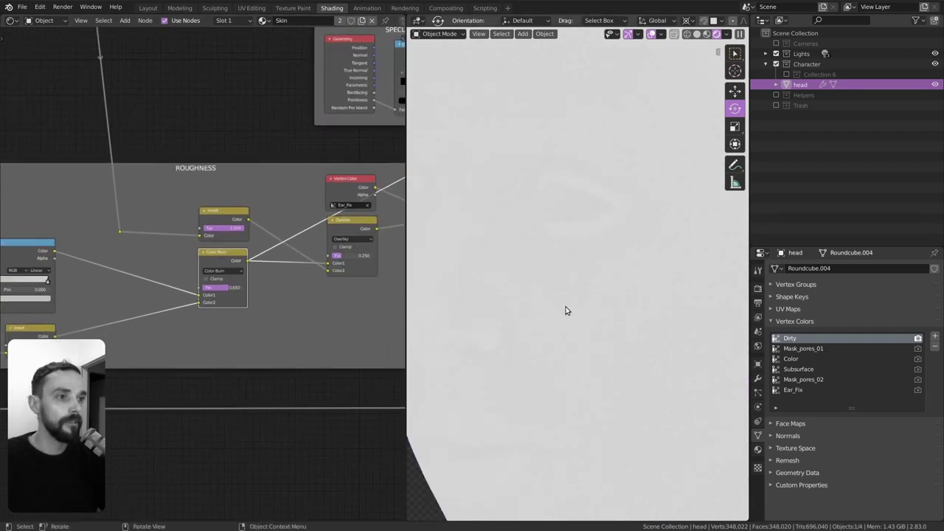
# Step: Adjust the head view, then bring up the river_wip_05.png reference render and enlarge the face
pyautogui.keyDown('ctrl'); pyautogui.moveTo(507, 327); pyautogui.dragTo(528, 298, button='middle'); pyautogui.keyUp('ctrl')
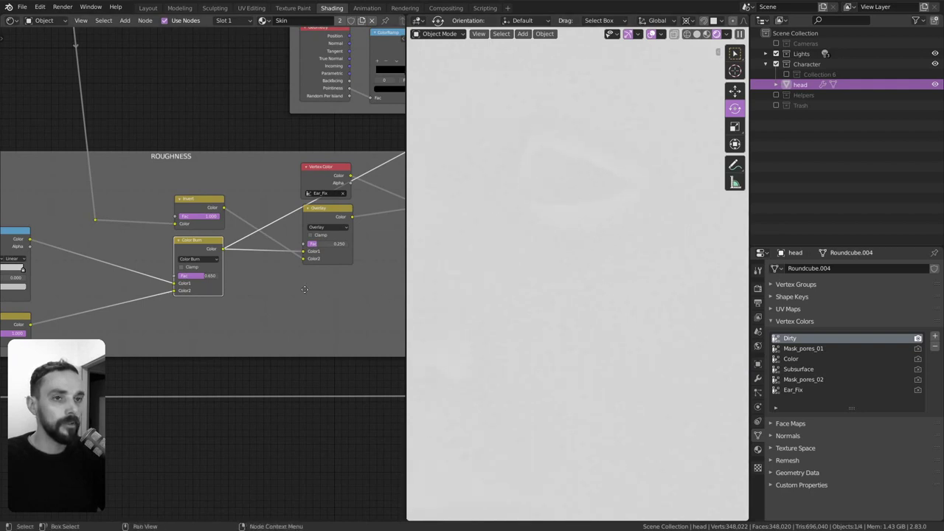
pyautogui.moveTo(390, 295); pyautogui.dragTo(358, 306, button='middle')
pyautogui.moveTo(437, 291)
pyautogui.keyDown('ctrl'); pyautogui.mouseDown(button='middle')
pyautogui.moveTo(577, 317)
pyautogui.moveTo(568, 341)
pyautogui.mouseUp(button='middle'); pyautogui.keyUp('ctrl')
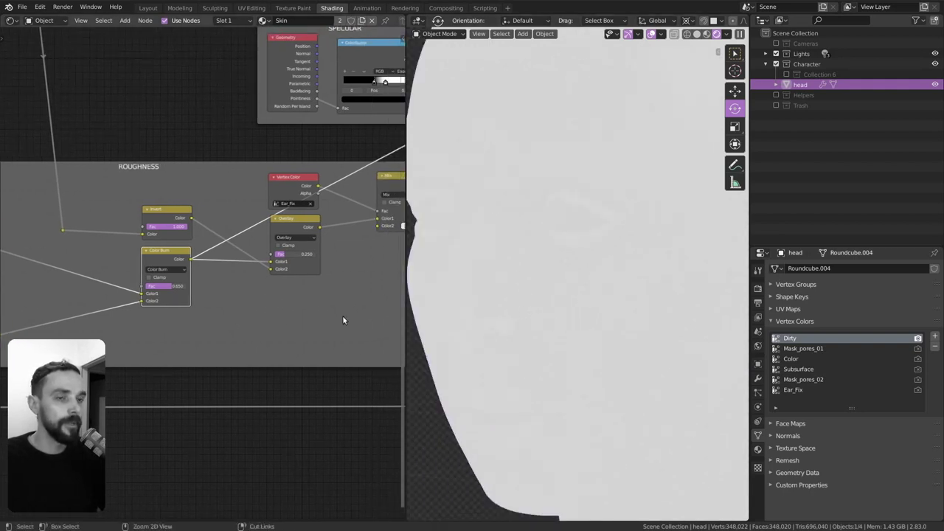
pyautogui.scroll(-2, 340, 321)
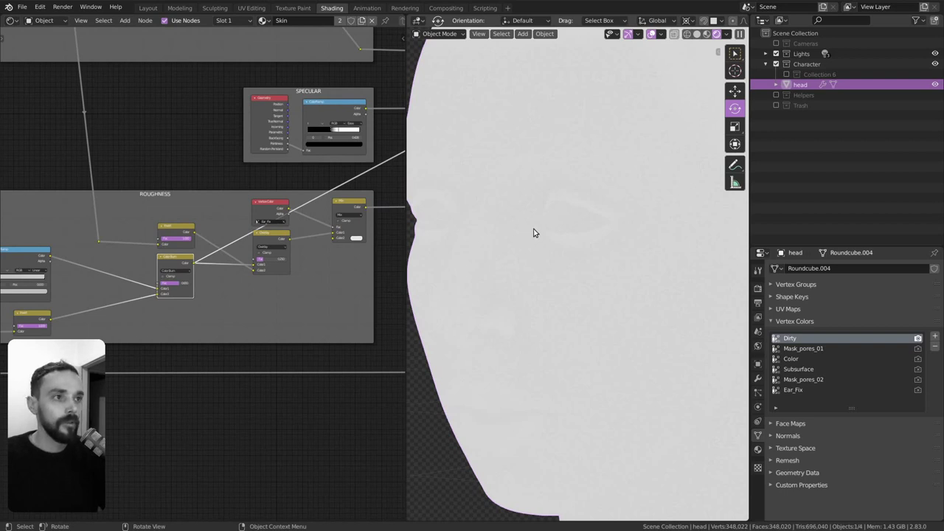
pyautogui.hotkey('shift', 'F10')
pyautogui.moveTo(575, 214)
pyautogui.keyDown('ctrl'); pyautogui.mouseDown(button='middle')
pyautogui.moveTo(597, 135)
pyautogui.moveTo(613, 174)
pyautogui.mouseUp(button='middle'); pyautogui.keyUp('ctrl')
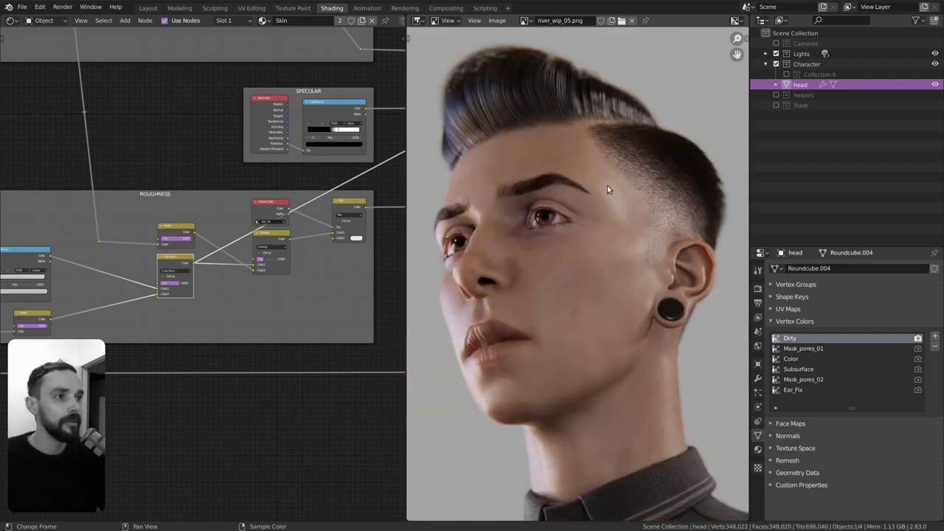
# Step: Zoom into the face of the river_wip_05.png reference render
pyautogui.scroll(2, 584, 250)
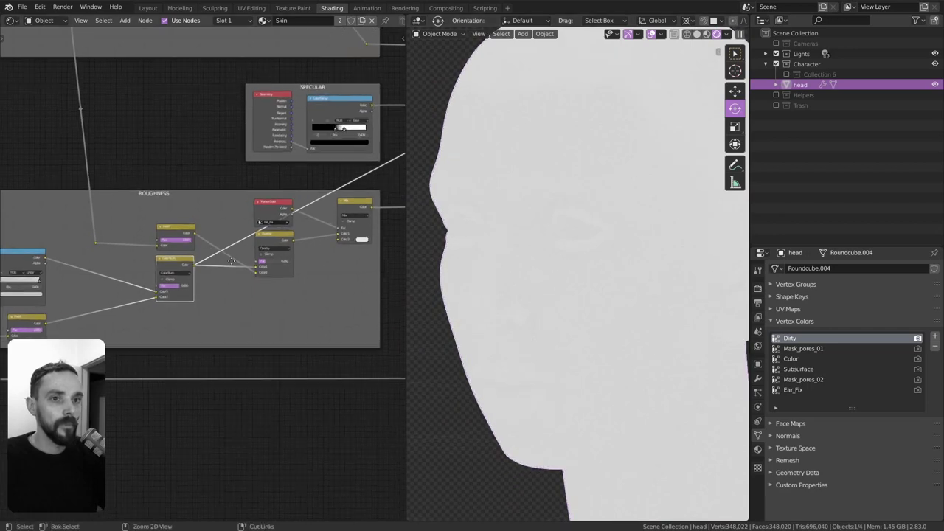
# Step: Zoom the node editor in on the ROUGHNESS and SPECULAR frames
pyautogui.scroll(3, 207, 240)
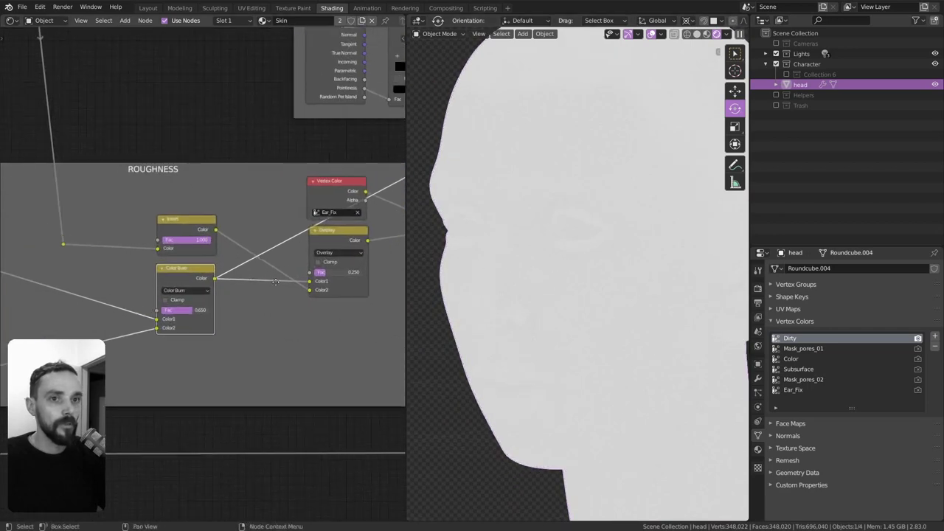
pyautogui.scroll(-4, 207, 240)
pyautogui.scroll(-3, 148, 184)
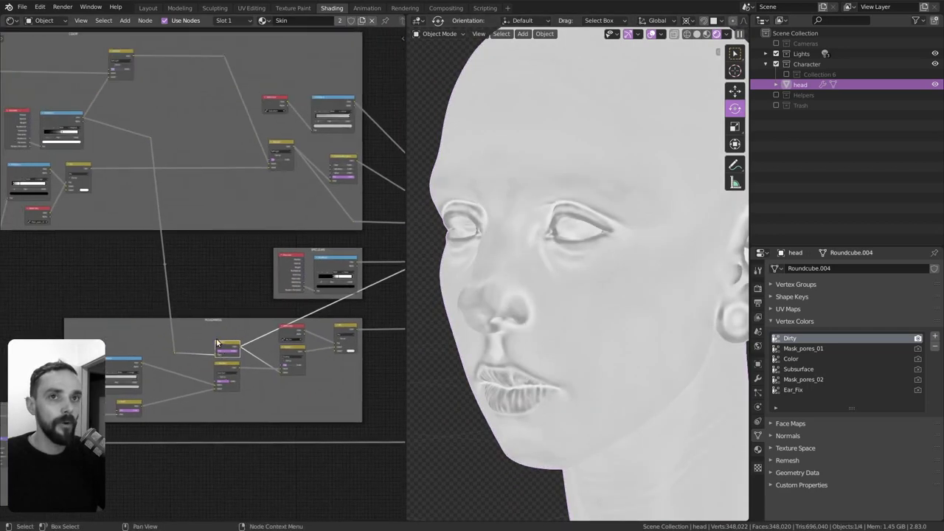
pyautogui.moveTo(79, 124); pyautogui.dragTo(153, 167, button='middle')
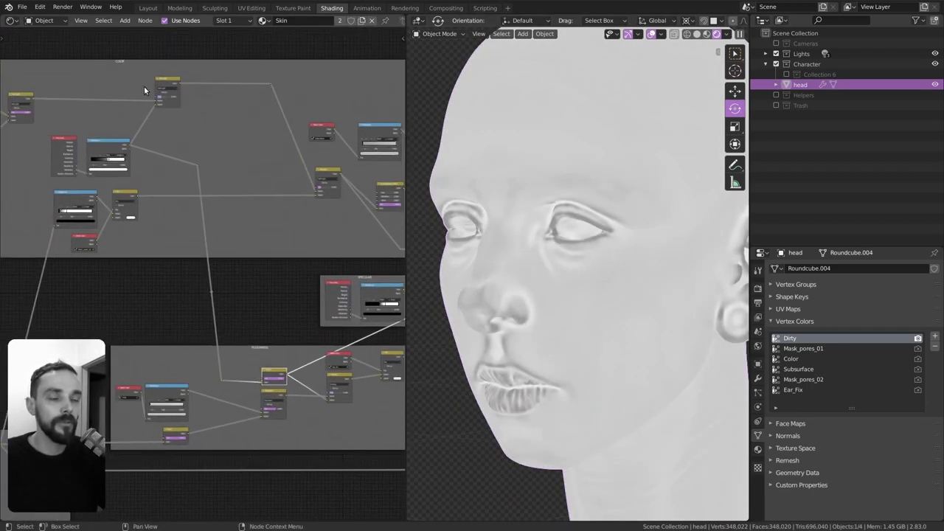
pyautogui.keyDown('ctrl'); pyautogui.moveTo(144, 85); pyautogui.dragTo(237, 351, button='middle'); pyautogui.keyUp('ctrl')
pyautogui.moveTo(333, 278); pyautogui.dragTo(276, 267, button='middle')
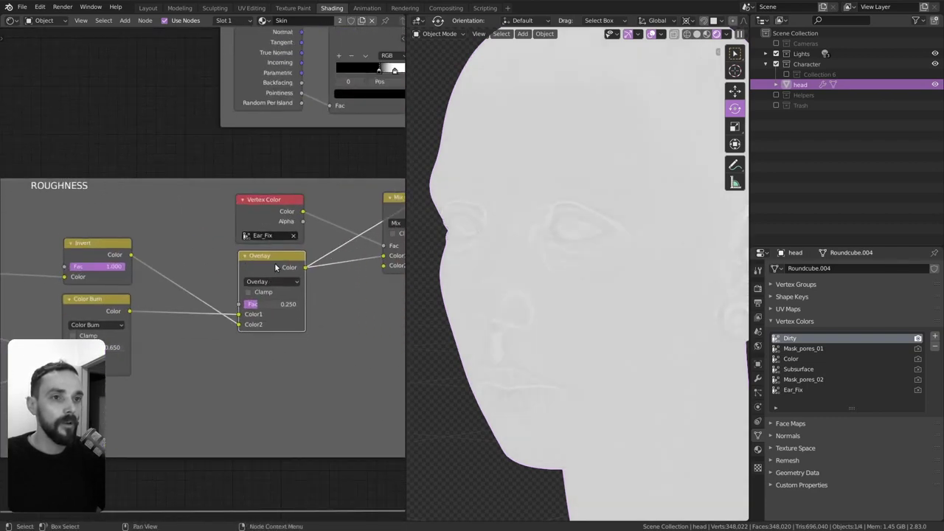
pyautogui.moveTo(270, 329); pyautogui.dragTo(254, 295, button='middle')
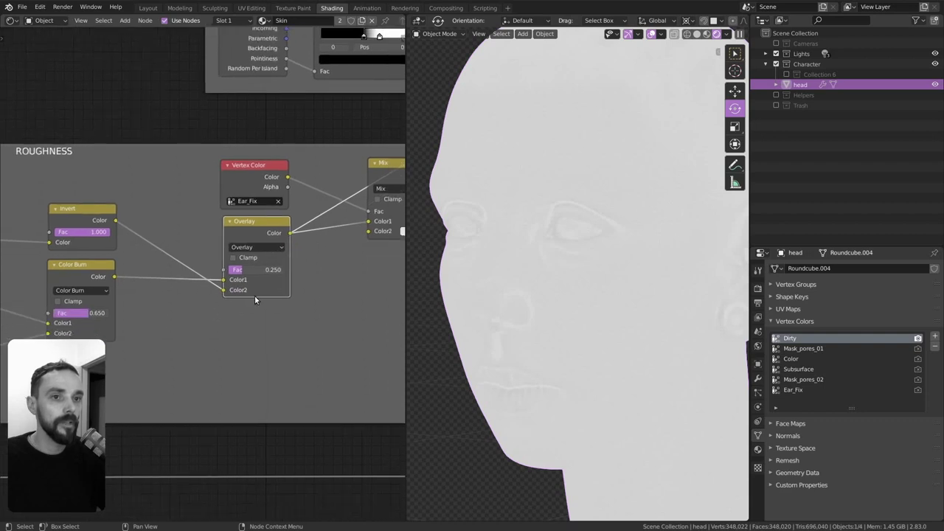
pyautogui.scroll(-2, 255, 295)
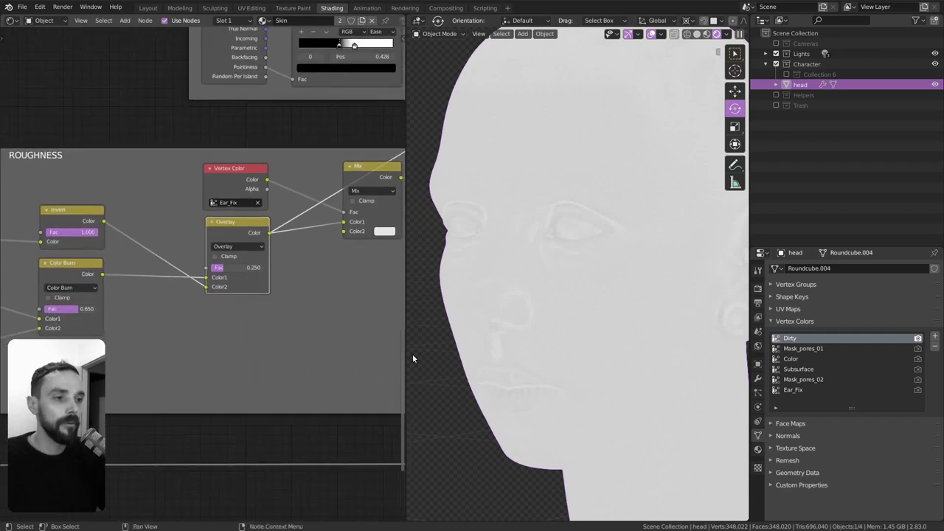
pyautogui.keyDown('ctrl'); pyautogui.hscroll(-4, 203, 295); pyautogui.keyUp('ctrl')
# Step: Preview the Color Burn output, then the Dirty vertex-colour layer, on the head
pyautogui.keyDown('ctrl'); pyautogui.keyDown('shift'); pyautogui.click(213, 279); pyautogui.keyUp('shift'); pyautogui.keyUp('ctrl')
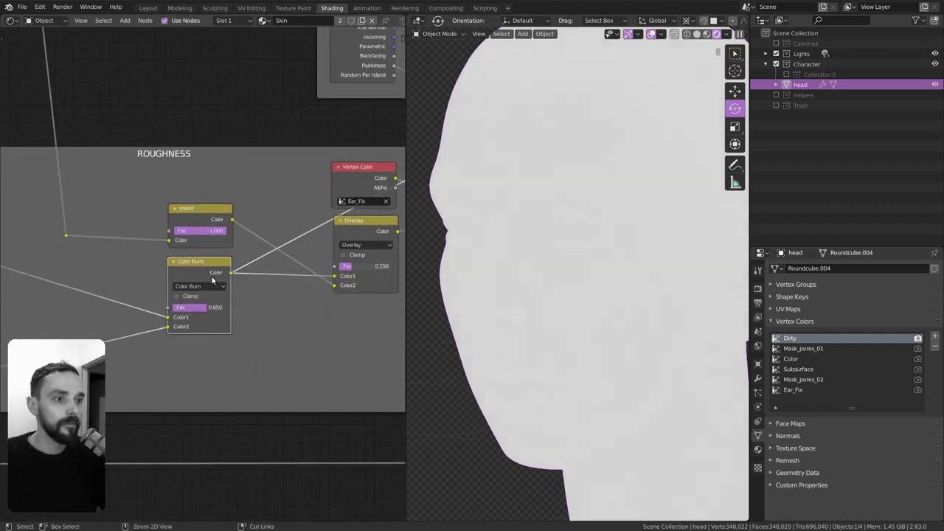
pyautogui.keyDown('ctrl'); pyautogui.hscroll(-4, 119, 290); pyautogui.keyUp('ctrl')
pyautogui.keyDown('ctrl'); pyautogui.hscroll(-3, 120, 290); pyautogui.keyUp('ctrl')
pyautogui.keyDown('ctrl'); pyautogui.keyDown('shift'); pyautogui.click(169, 280); pyautogui.keyUp('shift'); pyautogui.keyUp('ctrl')
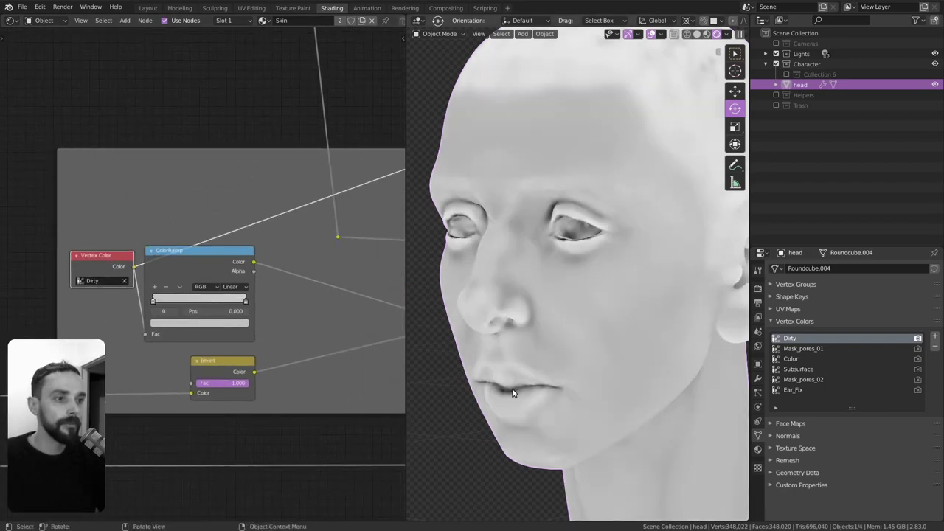
pyautogui.moveTo(333, 376); pyautogui.dragTo(259, 359, button='middle')
pyautogui.scroll(-2, 322, 343)
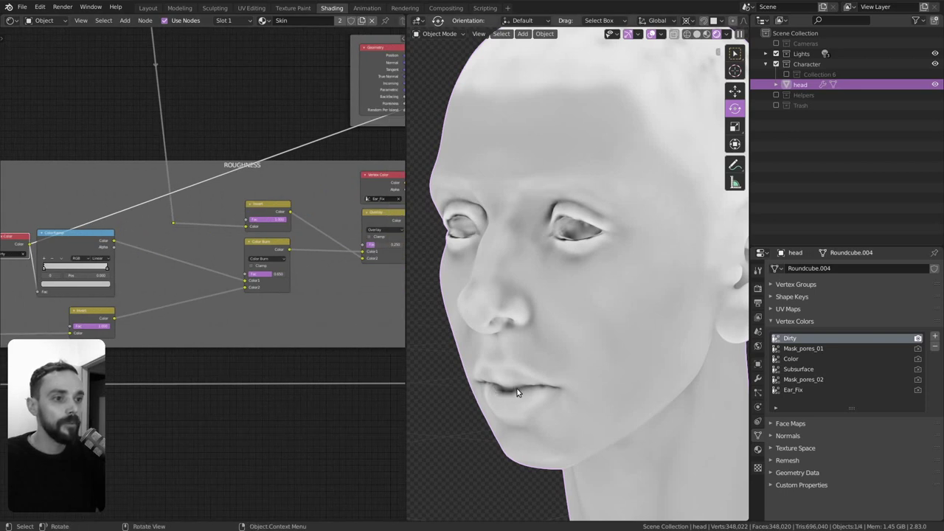
# Step: Preview the Invert node's output on the head
pyautogui.moveTo(378, 367); pyautogui.dragTo(282, 374, button='middle')
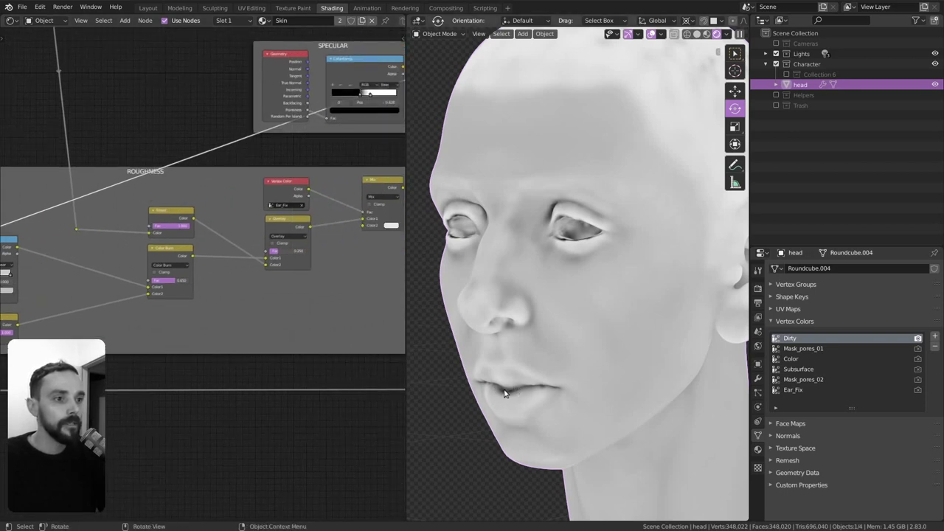
pyautogui.moveTo(354, 294); pyautogui.dragTo(322, 302, button='middle')
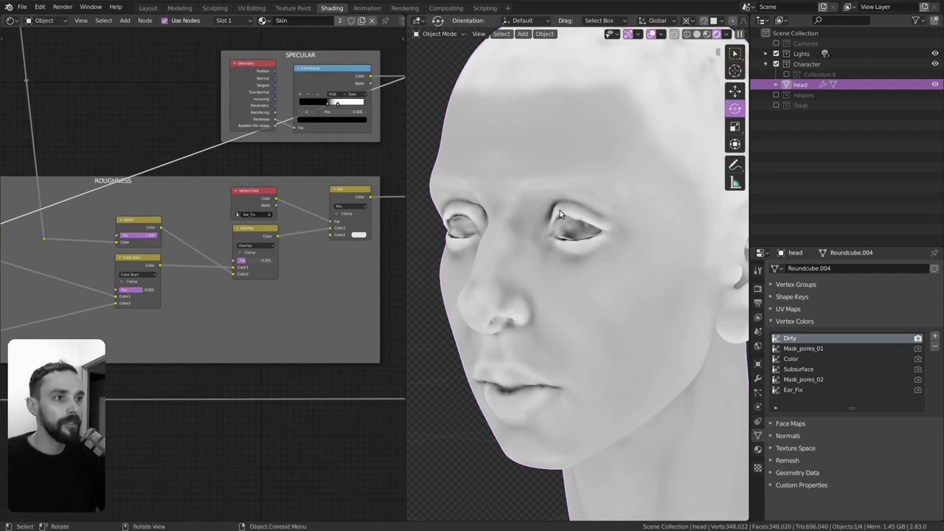
pyautogui.keyDown('ctrl'); pyautogui.keyDown('shift'); pyautogui.click(139, 225); pyautogui.keyUp('shift'); pyautogui.keyUp('ctrl')
pyautogui.moveTo(392, 321); pyautogui.dragTo(403, 321, button='middle')
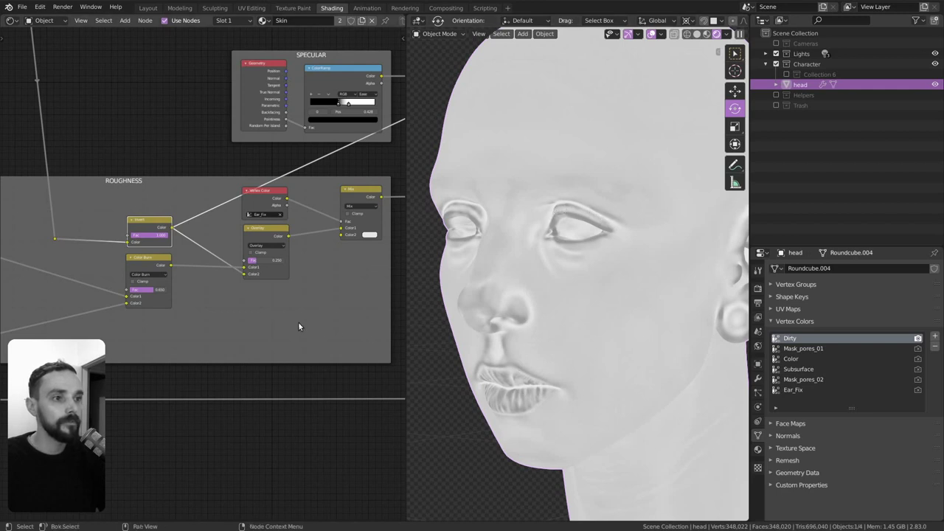
# Step: Preview the Overlay node's output on the head
pyautogui.scroll(-1, 243, 319)
pyautogui.scroll(2, 240, 302)
pyautogui.scroll(2, 259, 299)
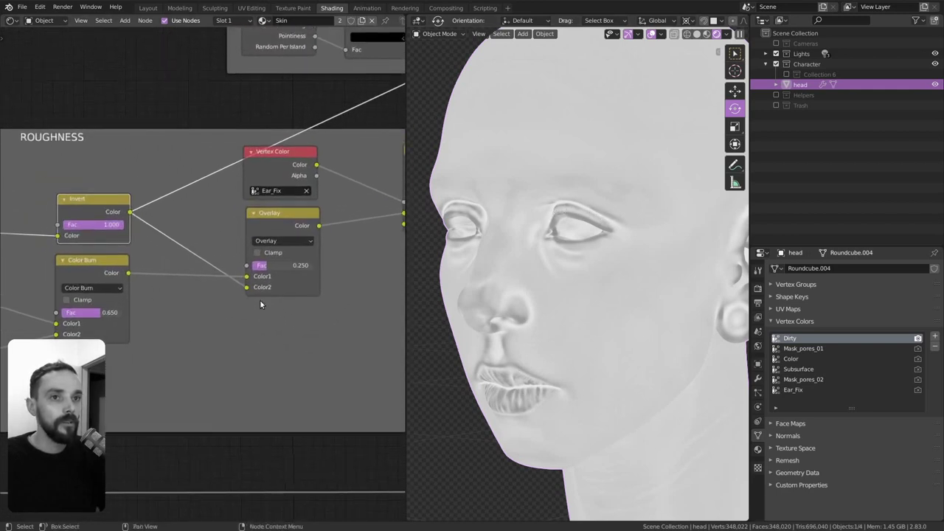
pyautogui.keyDown('ctrl'); pyautogui.keyDown('shift'); pyautogui.click(281, 221); pyautogui.keyUp('shift'); pyautogui.keyUp('ctrl')
pyautogui.moveTo(354, 295); pyautogui.dragTo(347, 302, button='middle')
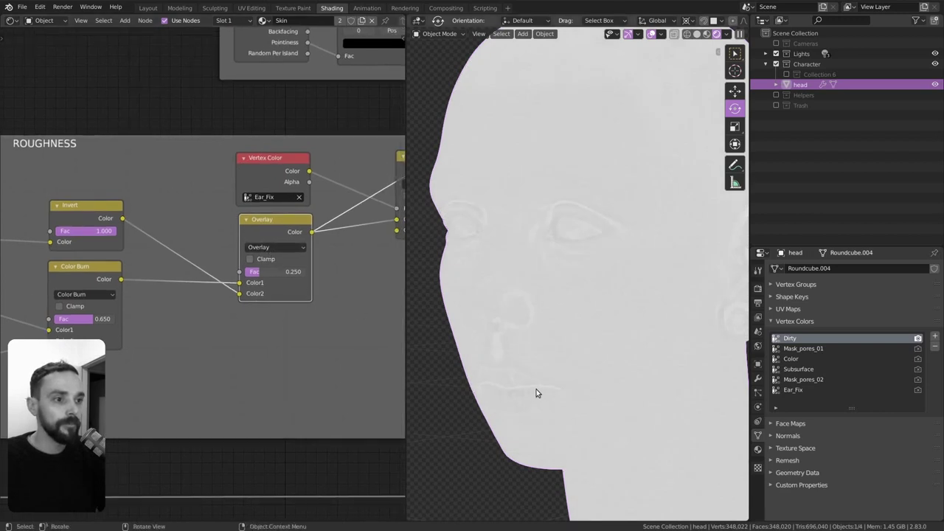
pyautogui.moveTo(292, 249); pyautogui.dragTo(321, 251, button='middle')
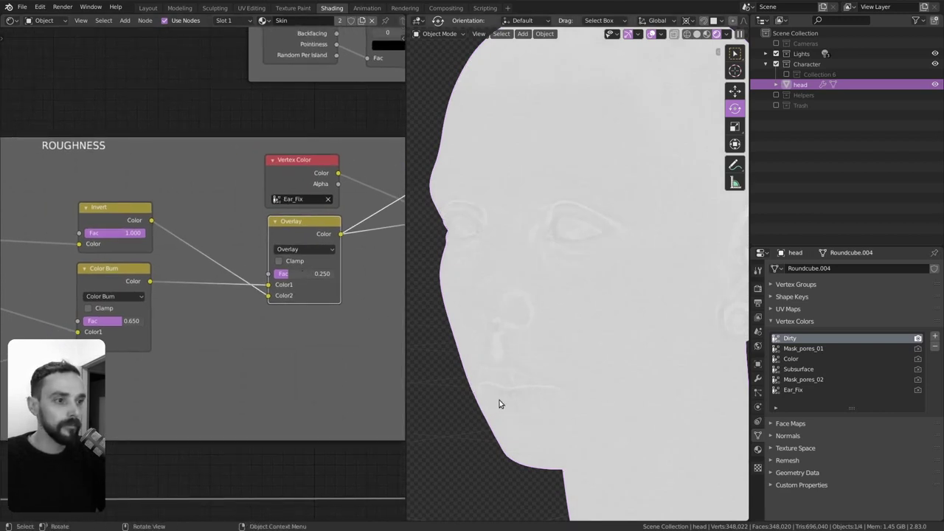
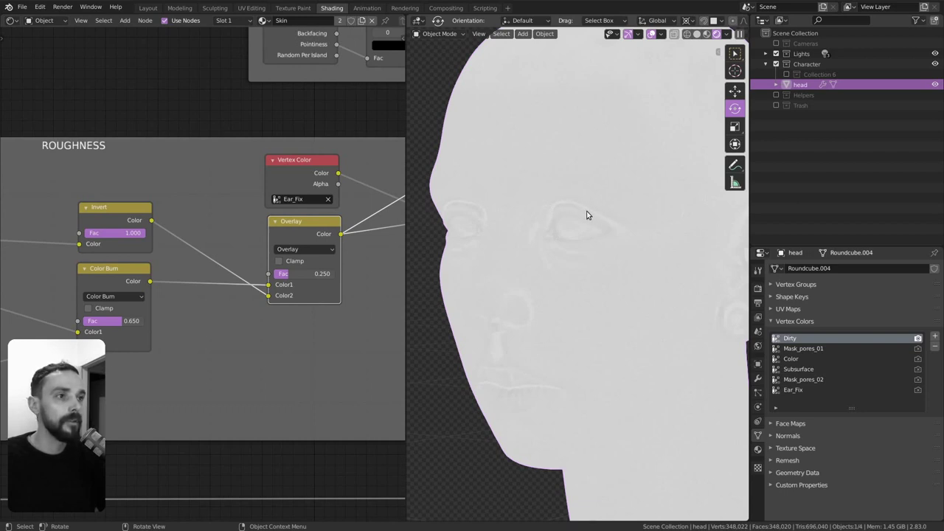
# Step: Preview the Invert node, then the Color Burn node, on the head
pyautogui.scroll(-3, 224, 320)
pyautogui.keyDown('ctrl'); pyautogui.scroll(3, 291, 305); pyautogui.keyUp('ctrl')
pyautogui.scroll(1, 248, 328)
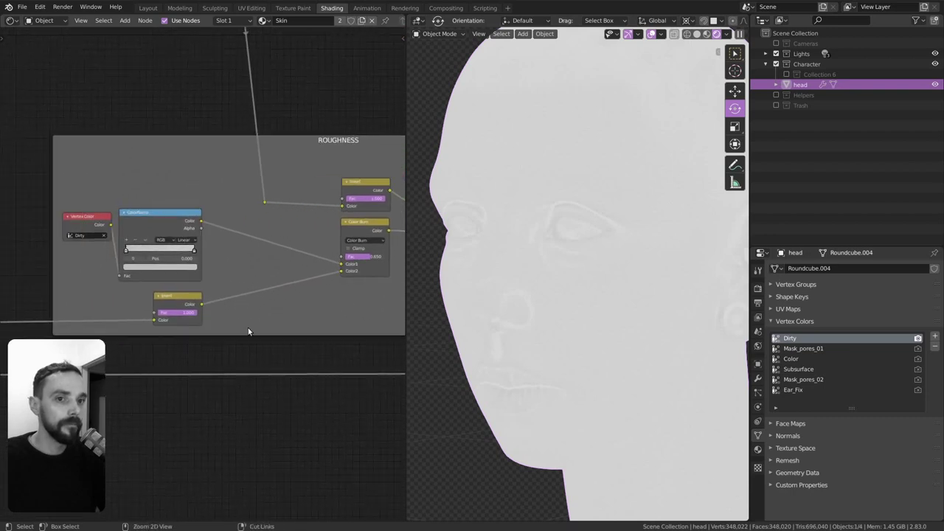
pyautogui.keyDown('ctrl'); pyautogui.scroll(2, 251, 305); pyautogui.keyUp('ctrl')
pyautogui.scroll(-1, 250, 301)
pyautogui.keyDown('ctrl'); pyautogui.scroll(-2, 251, 301); pyautogui.keyUp('ctrl')
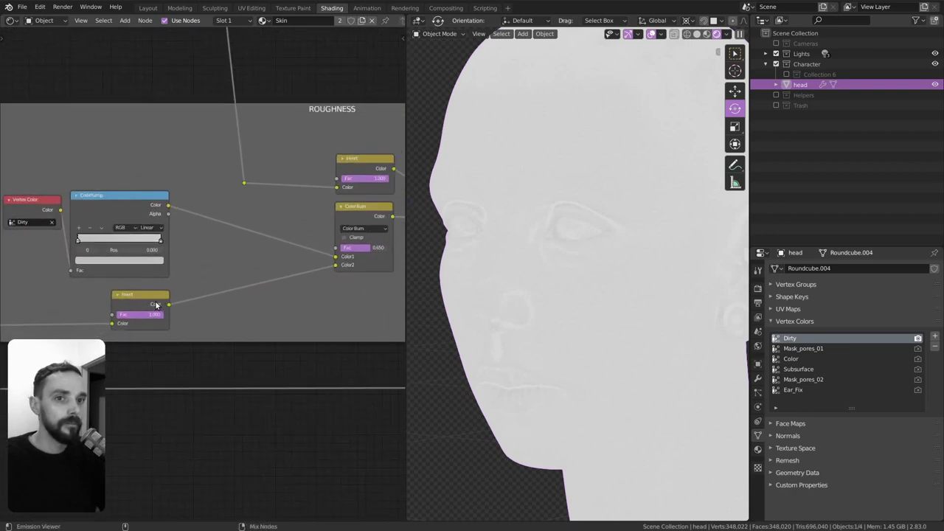
pyautogui.keyDown('ctrl'); pyautogui.keyDown('shift'); pyautogui.click(140, 304); pyautogui.keyUp('shift'); pyautogui.keyUp('ctrl')
pyautogui.keyDown('ctrl'); pyautogui.scroll(-2, 227, 286); pyautogui.keyUp('ctrl')
pyautogui.keyDown('ctrl'); pyautogui.scroll(1, 236, 278); pyautogui.keyUp('ctrl')
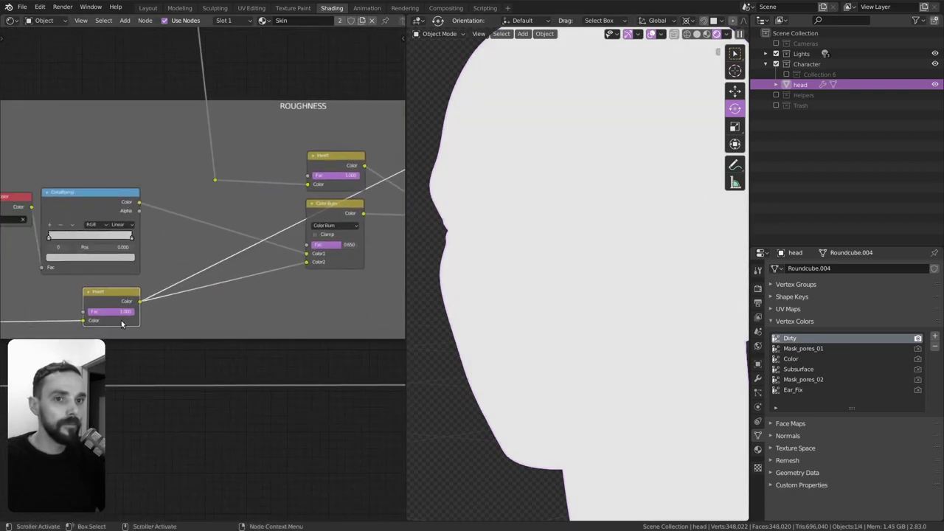
pyautogui.keyDown('ctrl'); pyautogui.scroll(1, 325, 265); pyautogui.keyUp('ctrl')
pyautogui.scroll(2, 292, 216)
pyautogui.keyDown('ctrl'); pyautogui.keyDown('shift'); pyautogui.click(291, 216); pyautogui.keyUp('shift'); pyautogui.keyUp('ctrl')
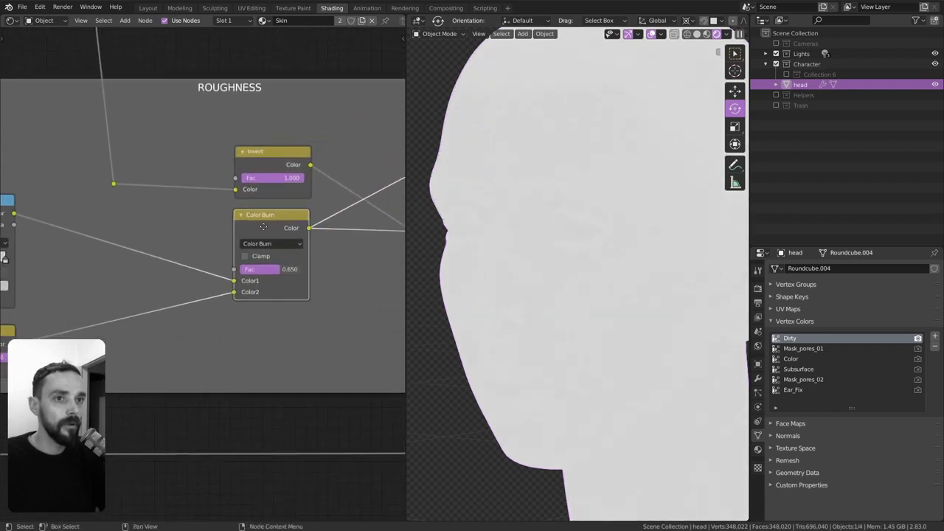
pyautogui.scroll(2, 265, 225)
pyautogui.scroll(1, 265, 225)
pyautogui.scroll(-1, 265, 225)
pyautogui.keyDown('ctrl'); pyautogui.scroll(2, 310, 247); pyautogui.keyUp('ctrl')
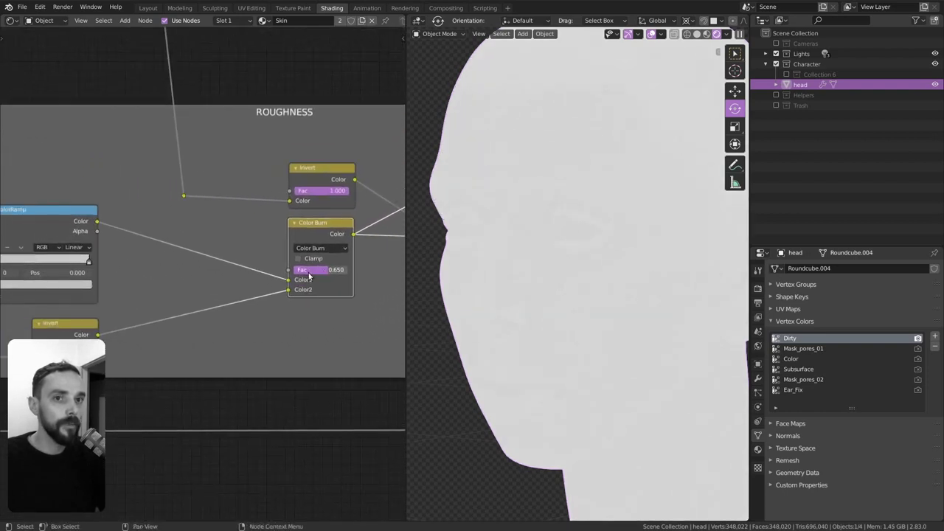
pyautogui.keyDown('ctrl'); pyautogui.scroll(1, 318, 252); pyautogui.keyUp('ctrl')
pyautogui.scroll(1, 321, 256)
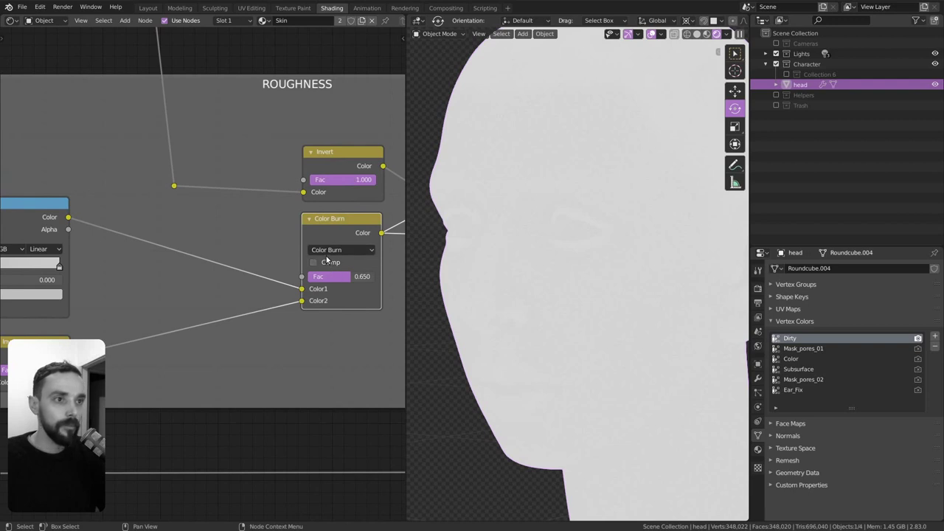
# Step: Mute and unmute the Color Burn node repeatedly to compare the roughness result
pyautogui.press('m')
pyautogui.press('m')
pyautogui.press('m')
pyautogui.press('m')
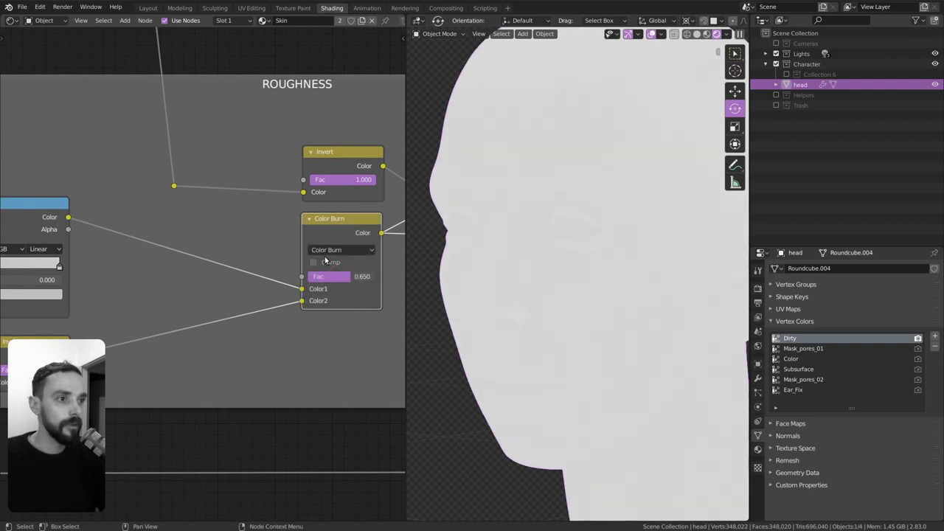
pyautogui.press('m')
pyautogui.press('m')
pyautogui.press('m')
pyautogui.press('m')
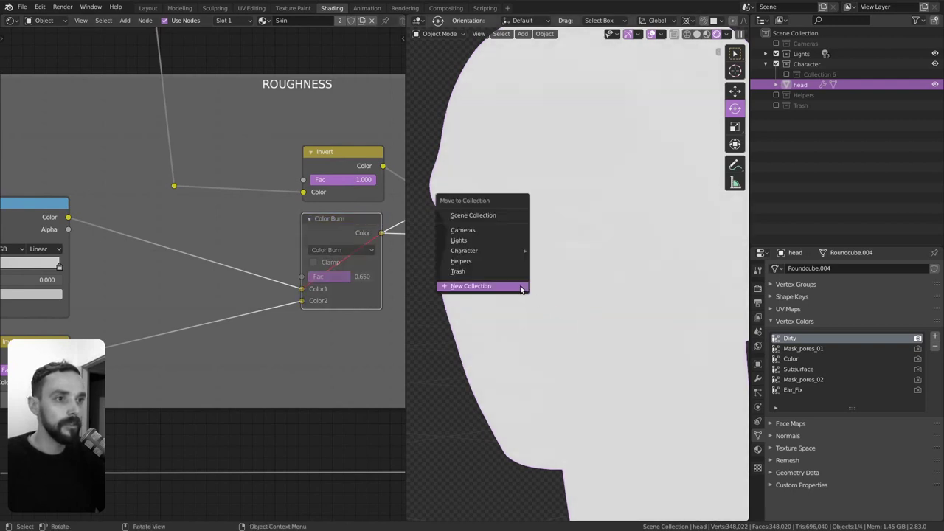
pyautogui.press('m')
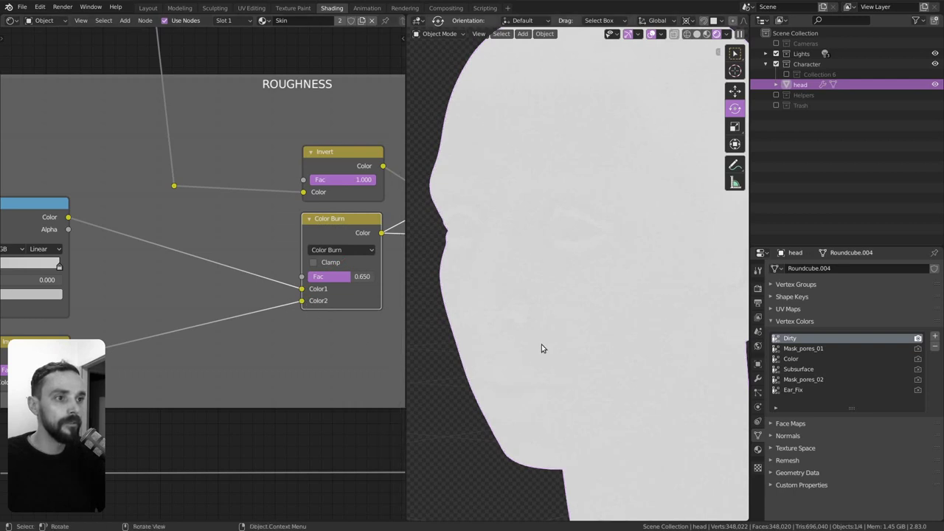
pyautogui.keyDown('ctrl'); pyautogui.hscroll(-3, 118, 264); pyautogui.keyUp('ctrl')
pyautogui.keyDown('ctrl'); pyautogui.hscroll(-2, 116, 272); pyautogui.keyUp('ctrl')
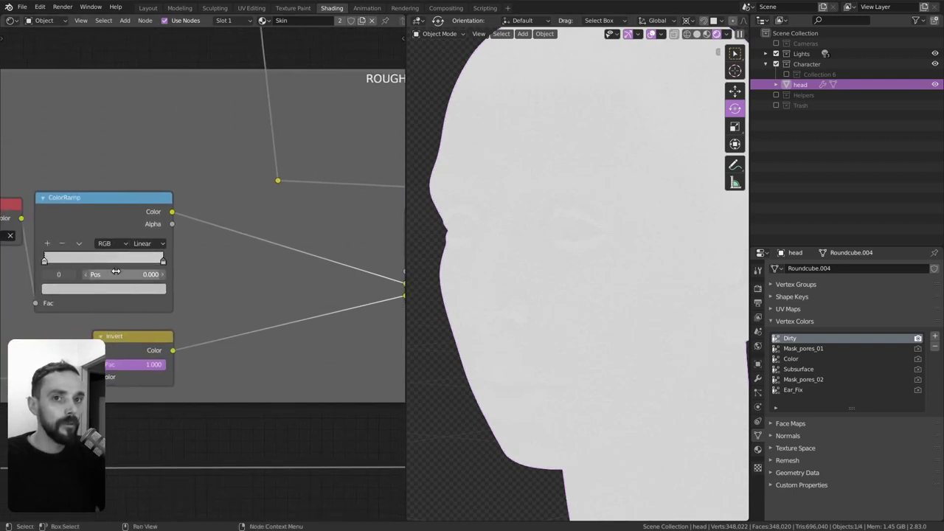
pyautogui.keyDown('ctrl'); pyautogui.hscroll(2, 125, 274); pyautogui.keyUp('ctrl')
pyautogui.keyDown('ctrl'); pyautogui.hscroll(-2, 177, 284); pyautogui.keyUp('ctrl')
pyautogui.keyDown('ctrl'); pyautogui.hscroll(1, 147, 273); pyautogui.keyUp('ctrl')
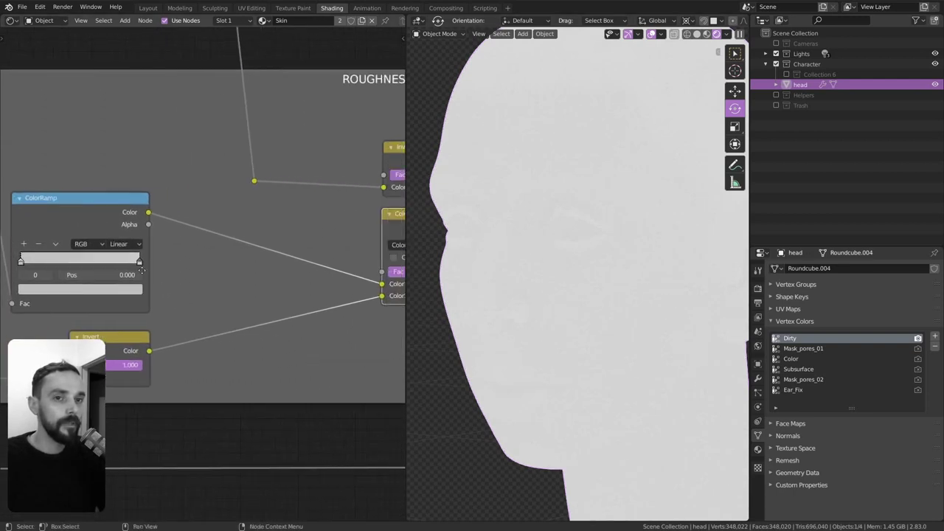
pyautogui.press('m')
pyautogui.keyDown('ctrl'); pyautogui.hscroll(4, 280, 306); pyautogui.keyUp('ctrl')
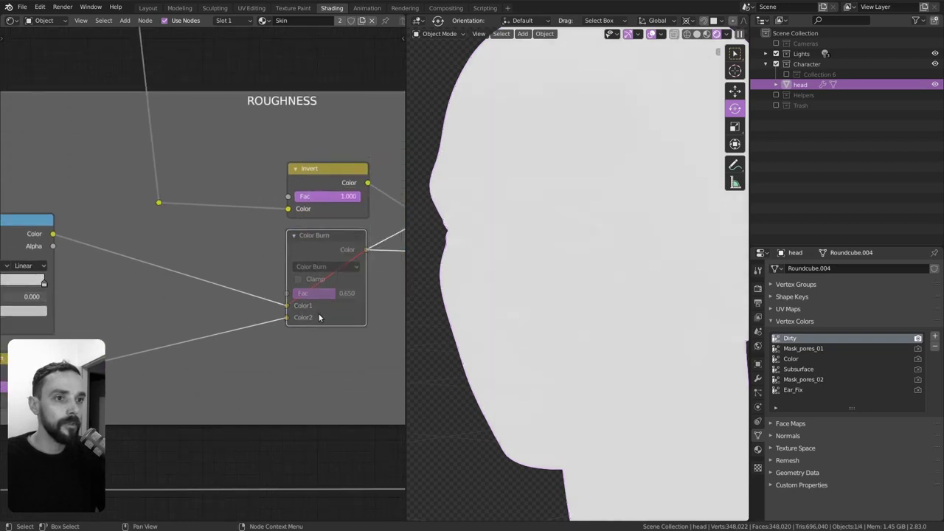
pyautogui.scroll(-2, 287, 279)
pyautogui.keyDown('ctrl'); pyautogui.hscroll(1, 211, 301); pyautogui.keyUp('ctrl')
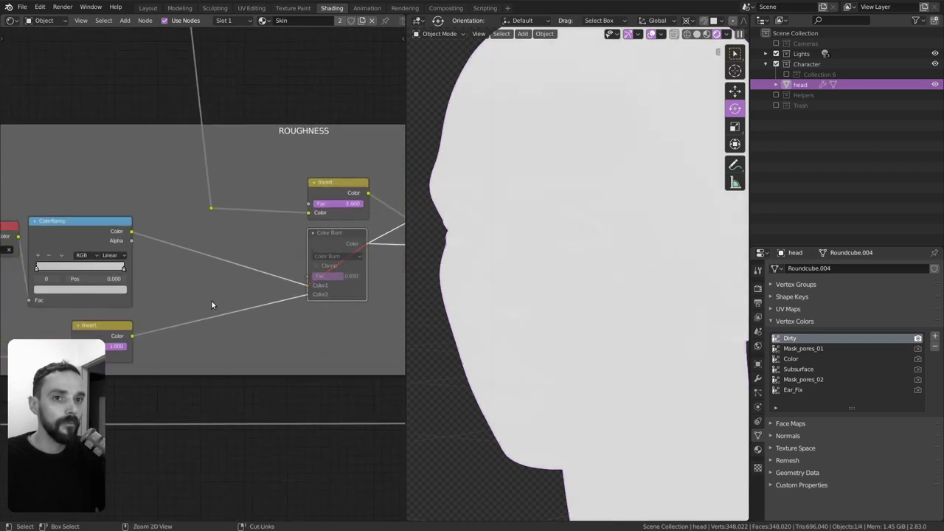
pyautogui.keyDown('ctrl'); pyautogui.hscroll(2, 214, 307); pyautogui.keyUp('ctrl')
pyautogui.keyDown('ctrl'); pyautogui.hscroll(2, 278, 297); pyautogui.keyUp('ctrl')
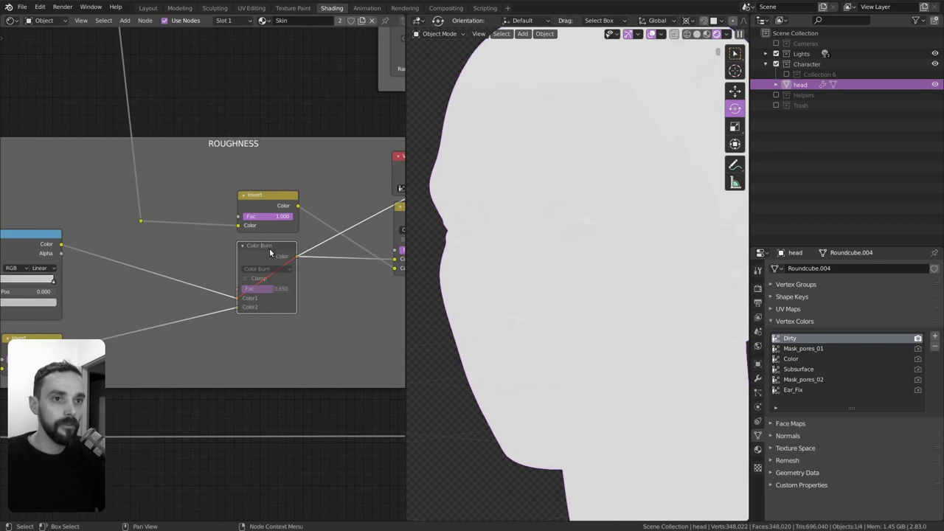
pyautogui.keyDown('ctrl'); pyautogui.hscroll(-1, 268, 255); pyautogui.keyUp('ctrl')
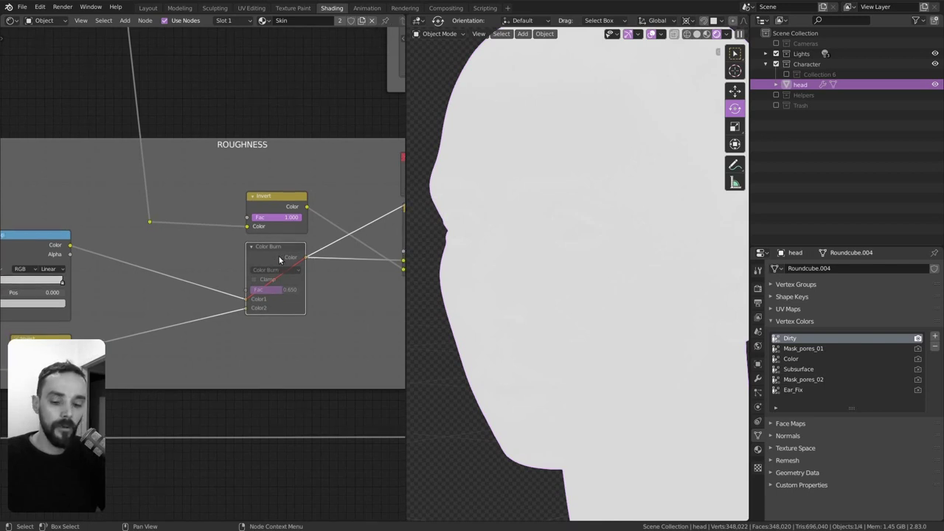
pyautogui.moveTo(280, 260); pyautogui.dragTo(278, 258, button='middle')
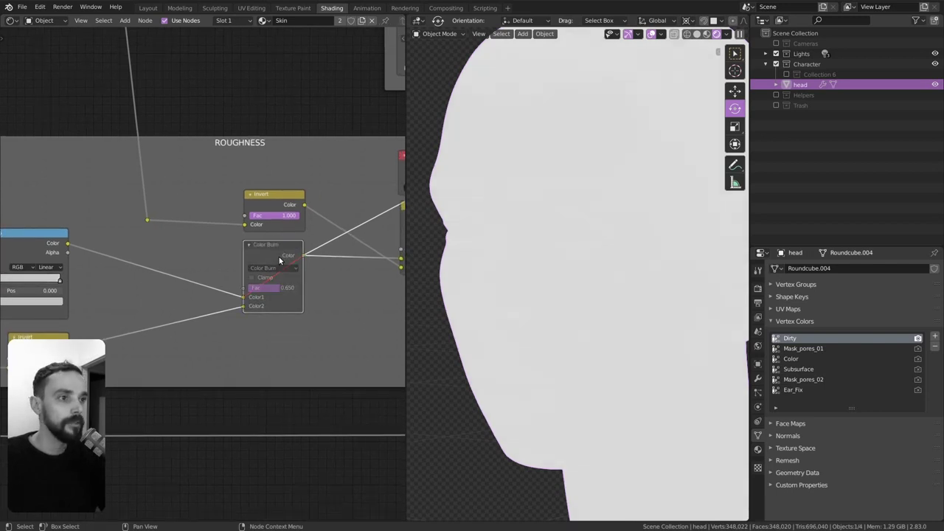
# Step: Toggle Color Burn back on and preview the Overlay node's result on the head
pyautogui.press('m')
pyautogui.press('m')
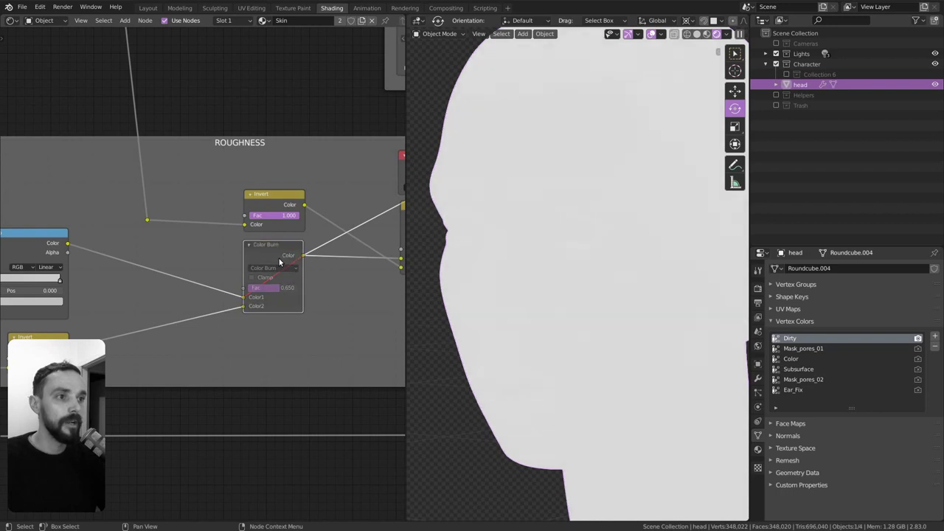
pyautogui.press('m')
pyautogui.moveTo(384, 302); pyautogui.dragTo(217, 296, button='middle')
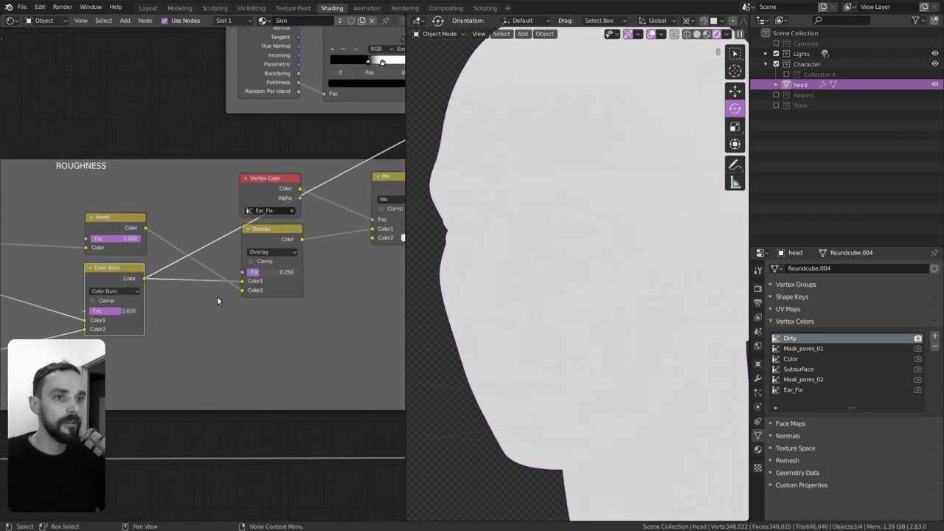
pyautogui.scroll(2, 217, 295)
pyautogui.scroll(1, 239, 275)
pyautogui.keyDown('ctrl'); pyautogui.keyDown('shift'); pyautogui.click(260, 236); pyautogui.keyUp('shift'); pyautogui.keyUp('ctrl')
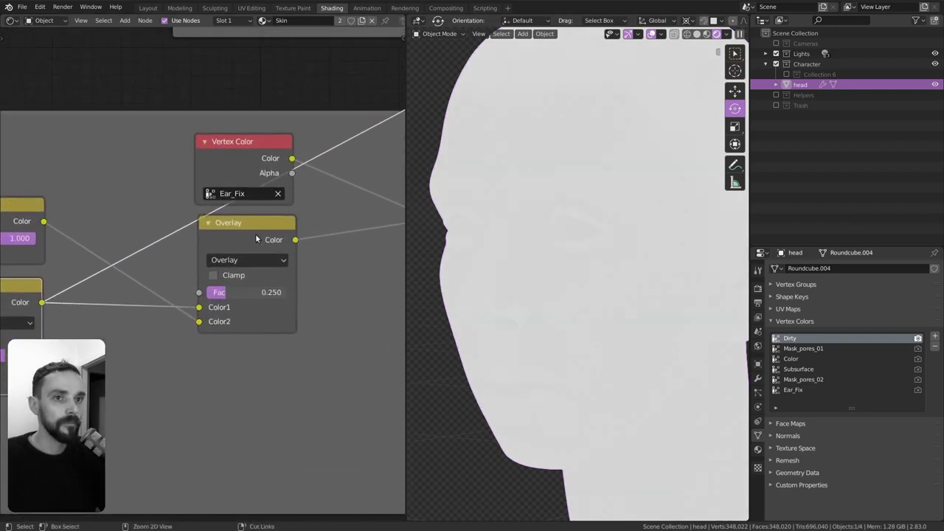
pyautogui.scroll(-2, 259, 236)
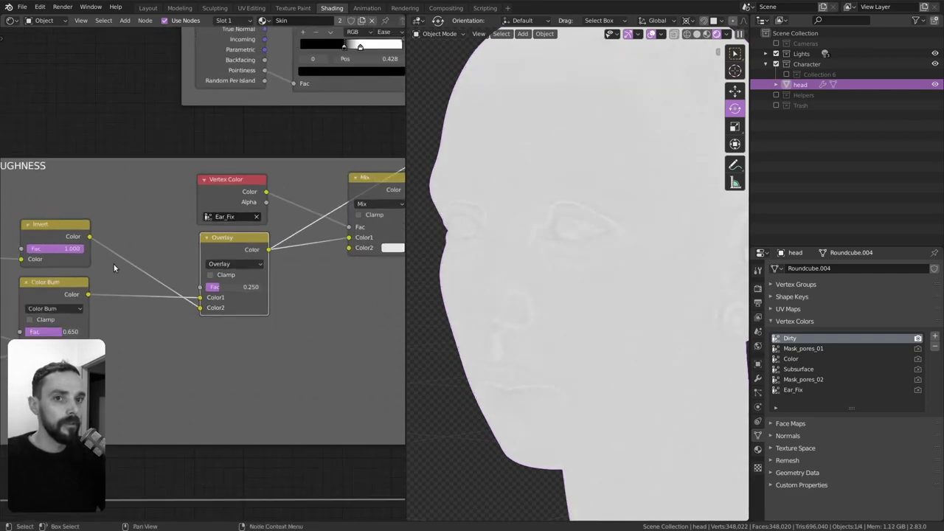
pyautogui.scroll(-2, 225, 276)
pyautogui.scroll(-2, 225, 276)
pyautogui.scroll(3, 221, 287)
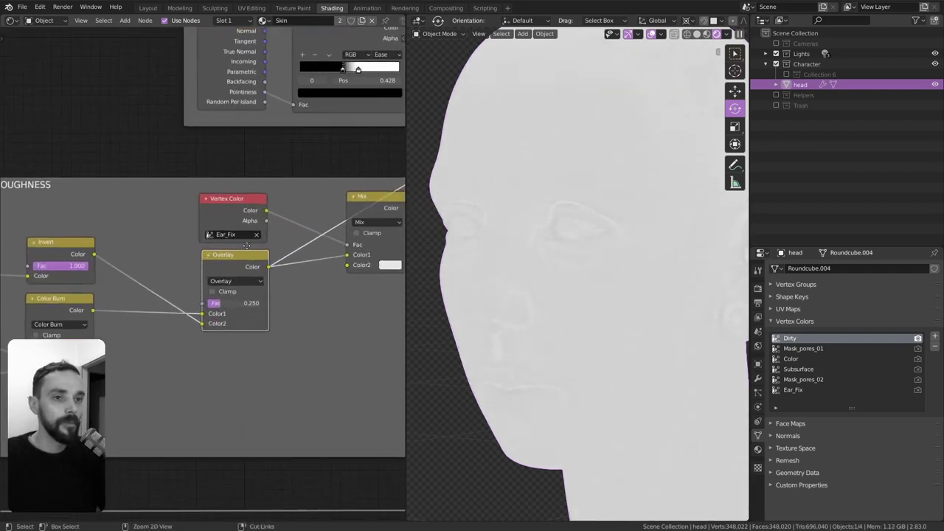
pyautogui.scroll(-1, 294, 276)
pyautogui.scroll(-1, 293, 276)
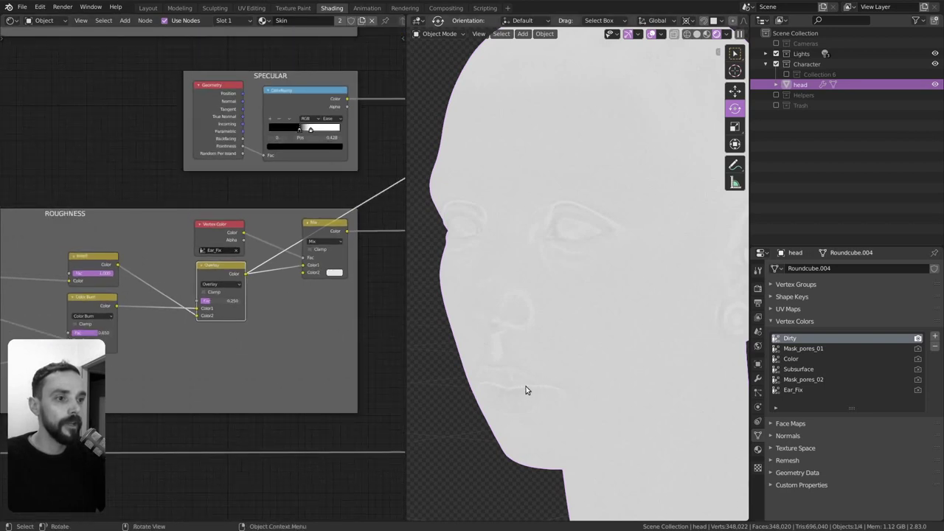
pyautogui.scroll(1, 310, 295)
pyautogui.scroll(2, 244, 317)
pyautogui.scroll(-1, 221, 295)
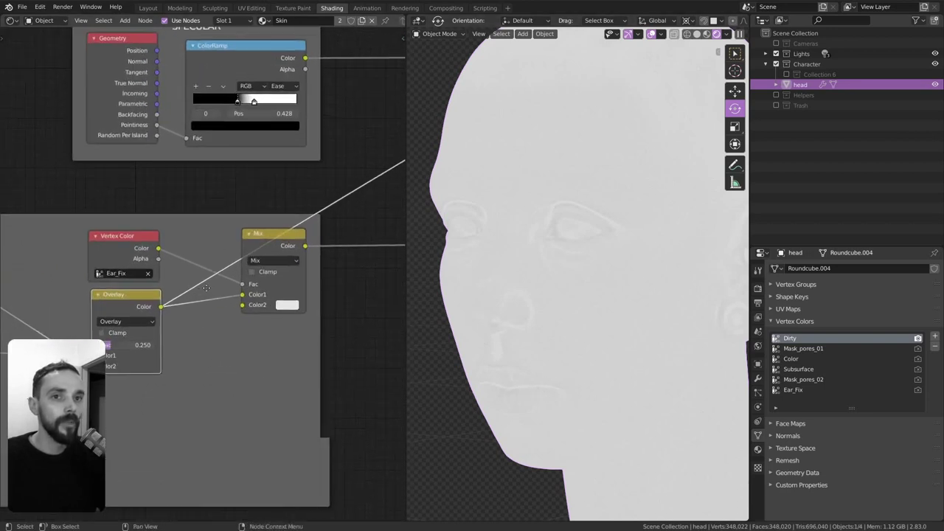
pyautogui.scroll(-1, 177, 262)
# Step: Preview the Ear_Fix vertex colour mask on the ear, then the Mix node's result
pyautogui.keyDown('ctrl'); pyautogui.keyDown('shift'); pyautogui.click(162, 247); pyautogui.keyUp('shift'); pyautogui.keyUp('ctrl')
pyautogui.moveTo(192, 292); pyautogui.dragTo(155, 289, button='middle')
pyautogui.scroll(-4, 588, 283)
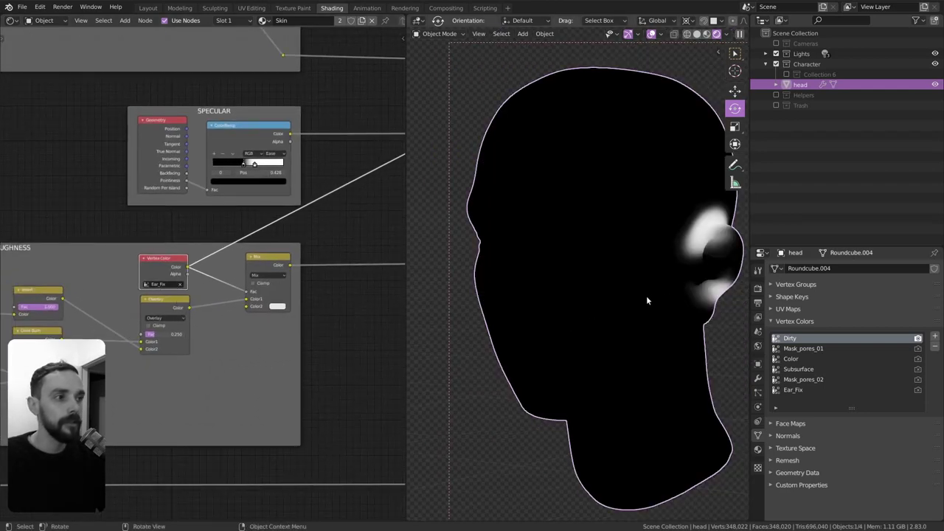
pyautogui.scroll(1, 646, 296)
pyautogui.moveTo(598, 293); pyautogui.dragTo(669, 278, button='middle')
pyautogui.moveTo(246, 315); pyautogui.dragTo(233, 318, button='middle')
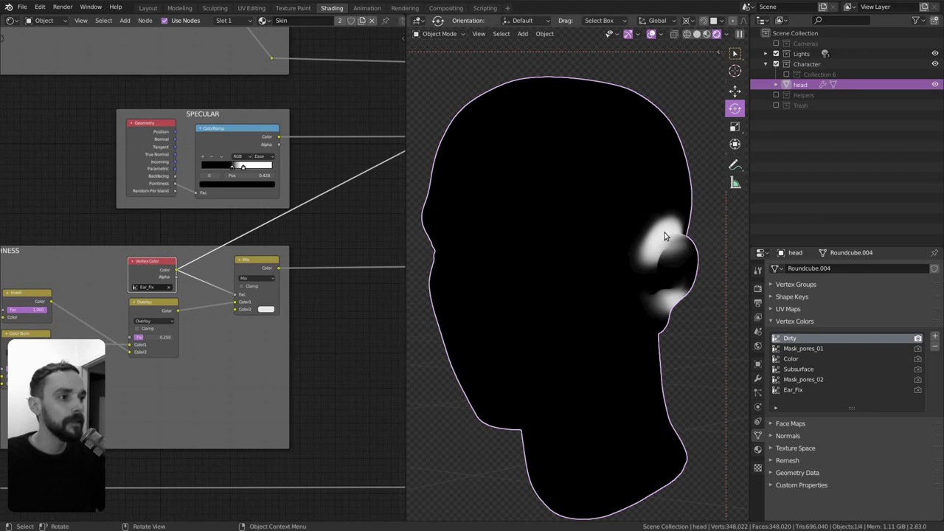
pyautogui.keyDown('ctrl'); pyautogui.moveTo(230, 254); pyautogui.dragTo(270, 269, button='middle'); pyautogui.keyUp('ctrl')
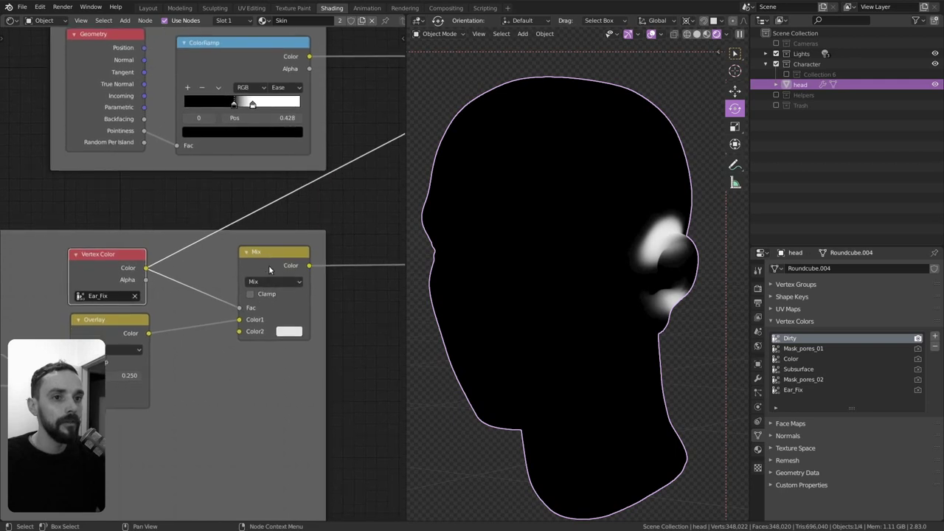
pyautogui.keyDown('ctrl'); pyautogui.keyDown('shift'); pyautogui.click(270, 253); pyautogui.keyUp('shift'); pyautogui.keyUp('ctrl')
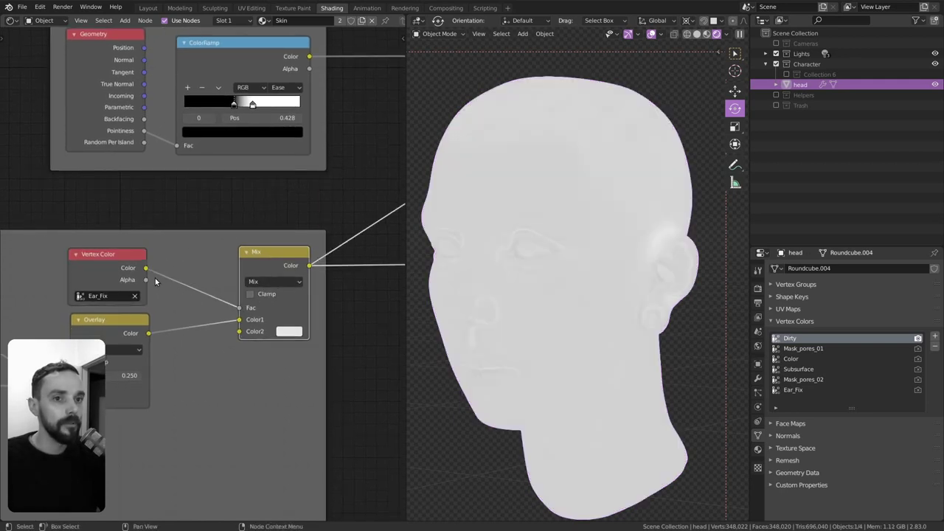
# Step: Plug the Ear_Fix colour into the Mix factor and set Color2's value to 0.890
pyautogui.moveTo(146, 269); pyautogui.dragTo(167, 278)
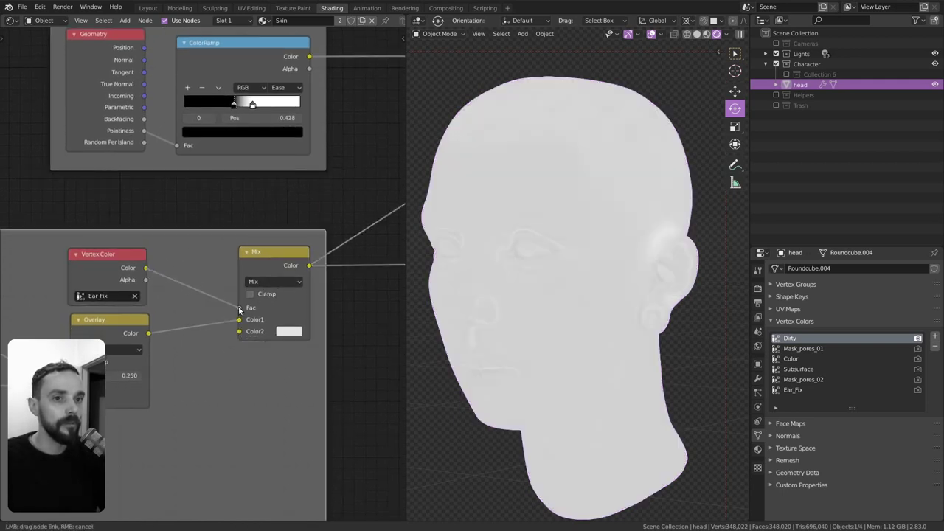
pyautogui.moveTo(240, 310); pyautogui.dragTo(243, 310)
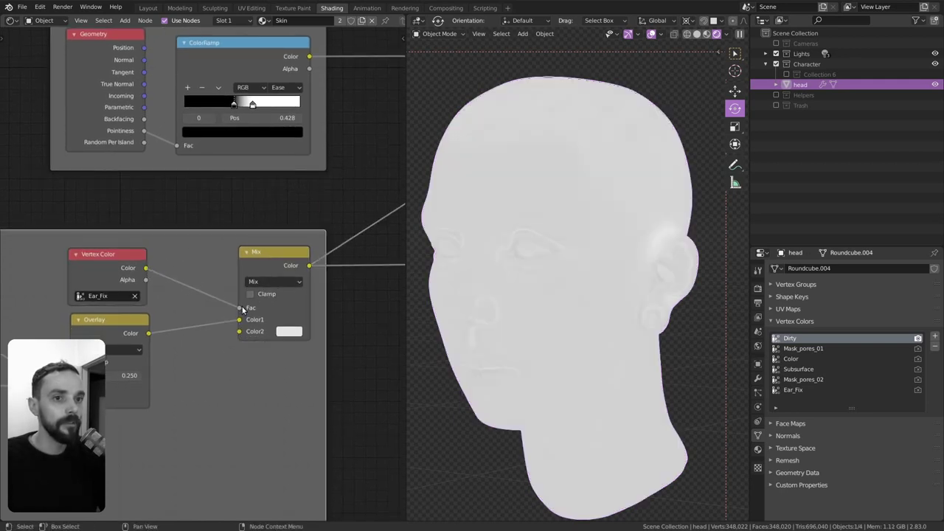
pyautogui.click(290, 331)
pyautogui.moveTo(368, 201)
pyautogui.mouseDown()
pyautogui.moveTo(373, 182)
pyautogui.moveTo(375, 262)
pyautogui.moveTo(375, 196)
pyautogui.mouseUp()
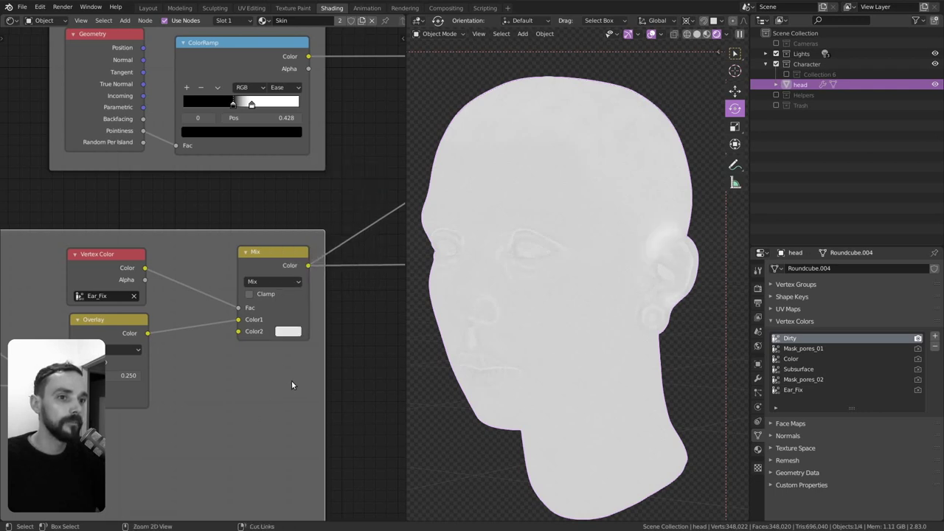
pyautogui.scroll(-3, 292, 380)
pyautogui.moveTo(292, 377)
pyautogui.mouseDown(button='middle')
pyautogui.moveTo(278, 326)
pyautogui.moveTo(320, 196)
pyautogui.mouseUp(button='middle')
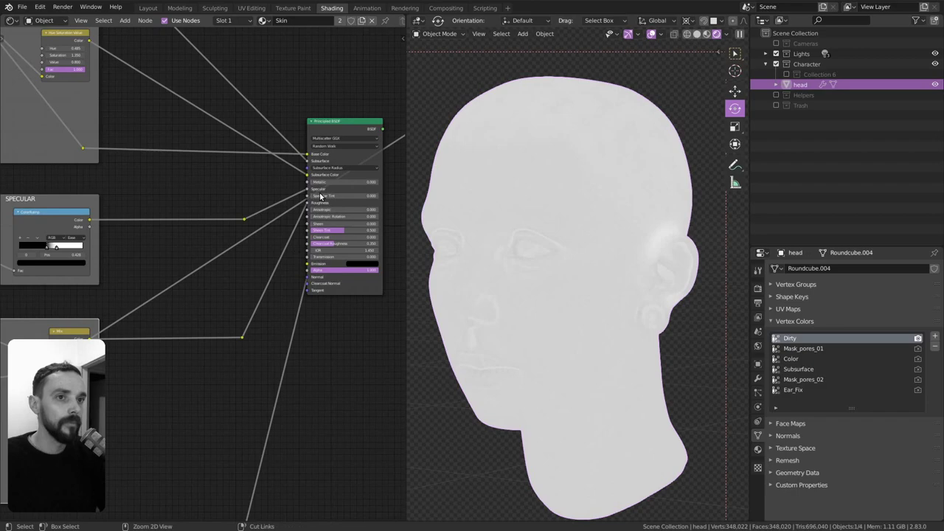
# Step: Preview the full Principled BSDF skin shading on the head
pyautogui.keyDown('ctrl'); pyautogui.keyDown('shift'); pyautogui.click(342, 127); pyautogui.keyUp('shift'); pyautogui.keyUp('ctrl')
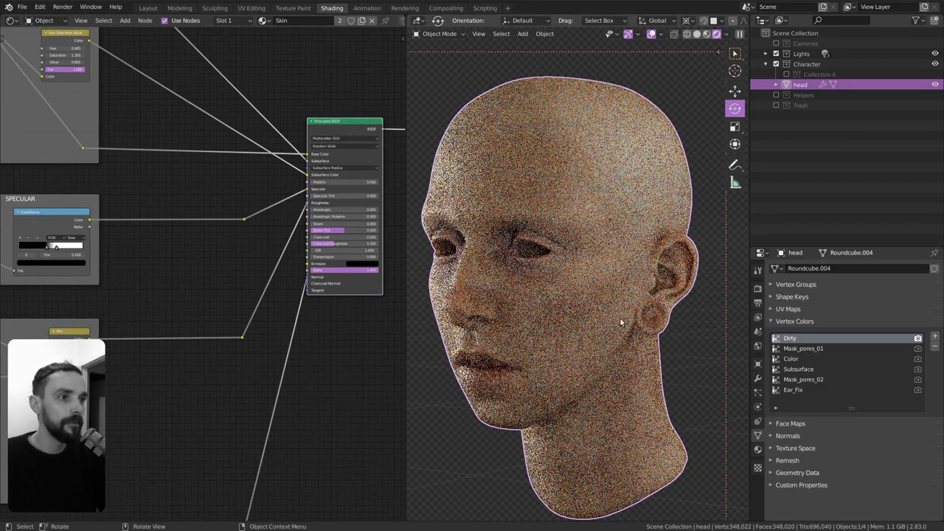
pyautogui.moveTo(227, 353); pyautogui.dragTo(315, 286, button='middle')
pyautogui.scroll(2, 246, 316)
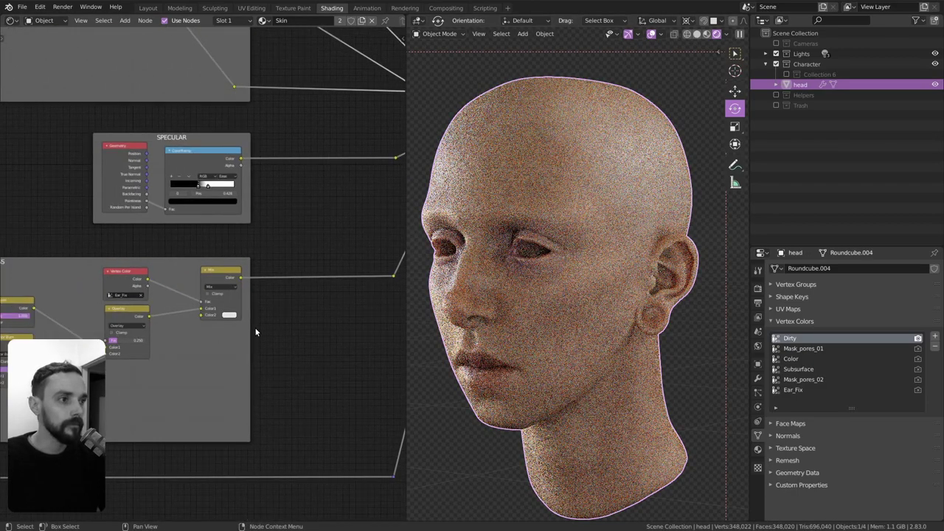
pyautogui.scroll(-2, 209, 324)
pyautogui.moveTo(209, 325)
pyautogui.mouseDown(button='middle')
pyautogui.moveTo(220, 356)
pyautogui.moveTo(287, 303)
pyautogui.moveTo(271, 311)
pyautogui.mouseUp(button='middle')
pyautogui.scroll(2, 287, 302)
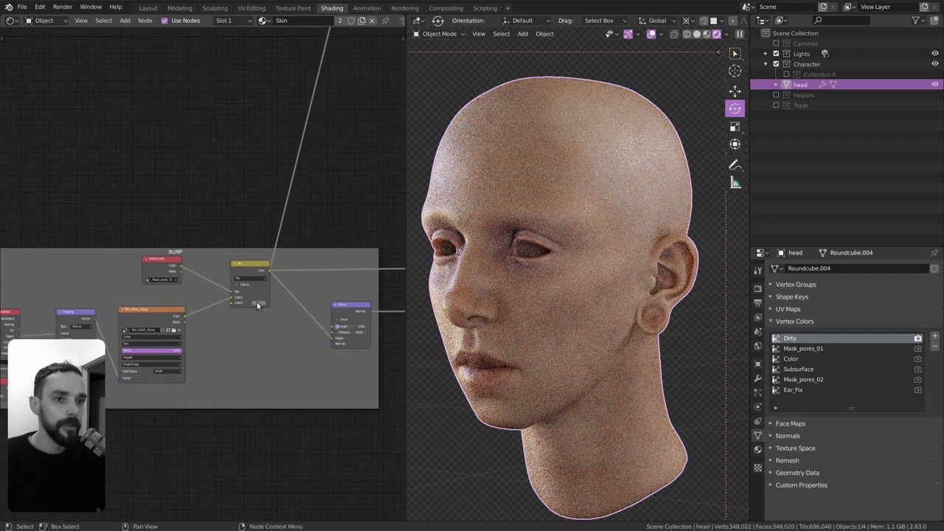
# Step: Preview the BUMP frame's Mix node on the head and check its Color2 grey value
pyautogui.keyDown('ctrl'); pyautogui.keyDown('shift'); pyautogui.click(257, 305); pyautogui.keyUp('shift'); pyautogui.keyUp('ctrl')
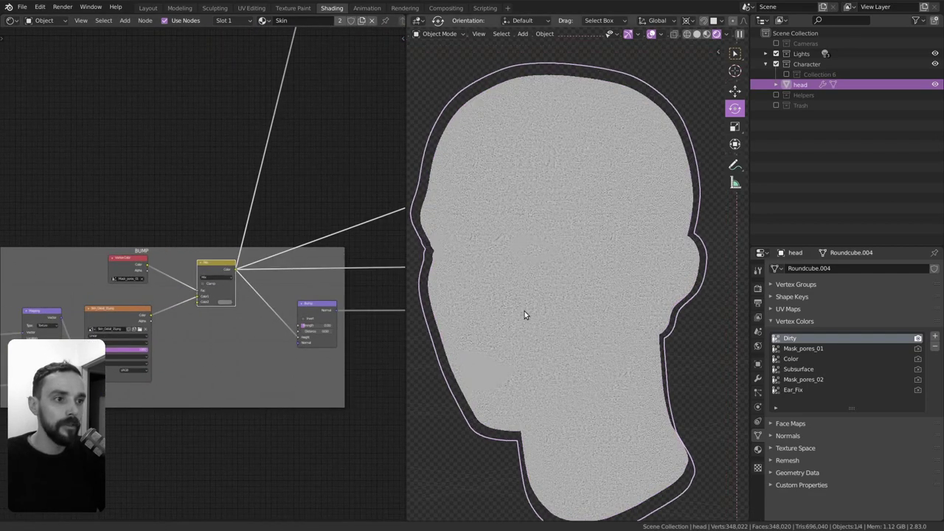
pyautogui.scroll(3, 525, 315)
pyautogui.scroll(2, 560, 289)
pyautogui.scroll(-1, 284, 350)
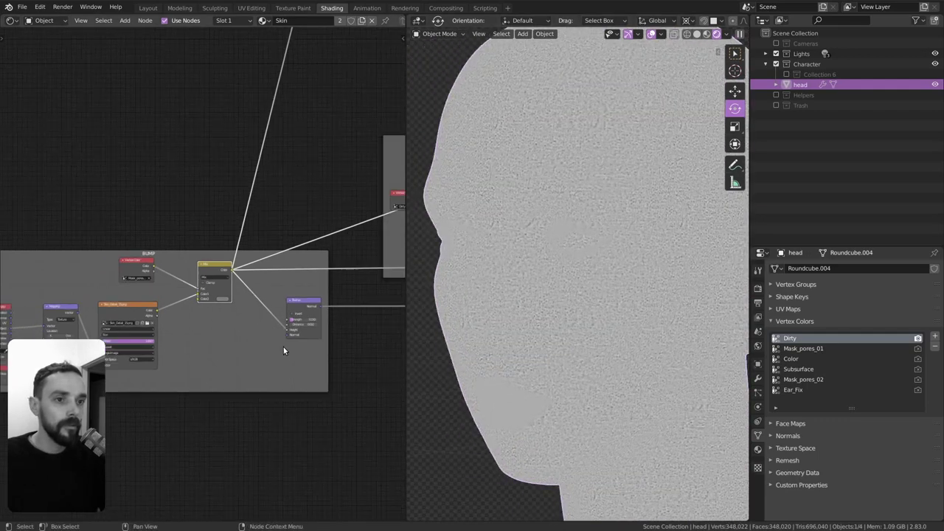
pyautogui.scroll(3, 221, 324)
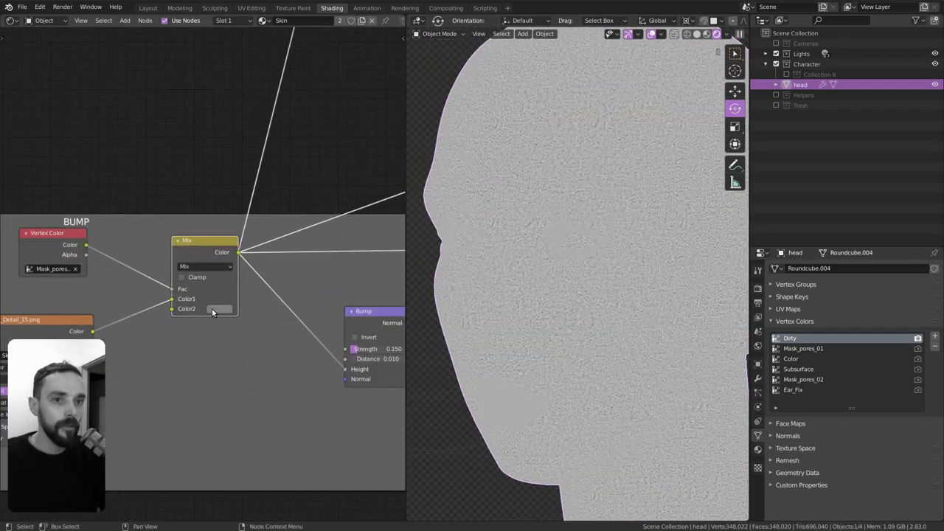
pyautogui.click(212, 308)
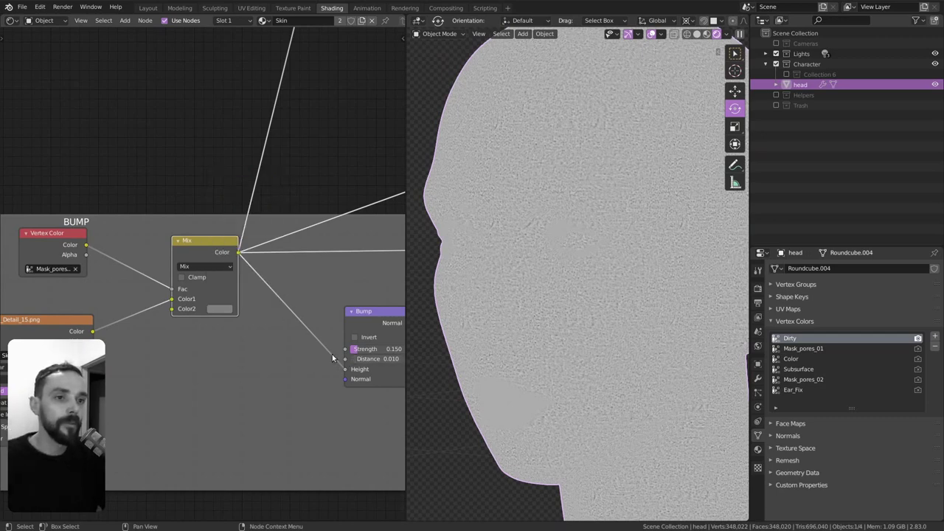
pyautogui.click(222, 309)
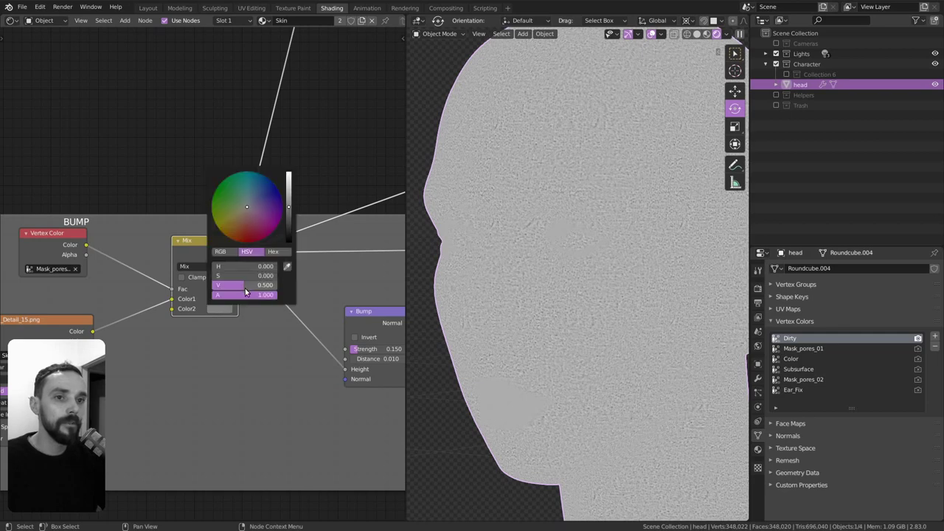
pyautogui.moveTo(249, 358); pyautogui.dragTo(222, 315, button='middle')
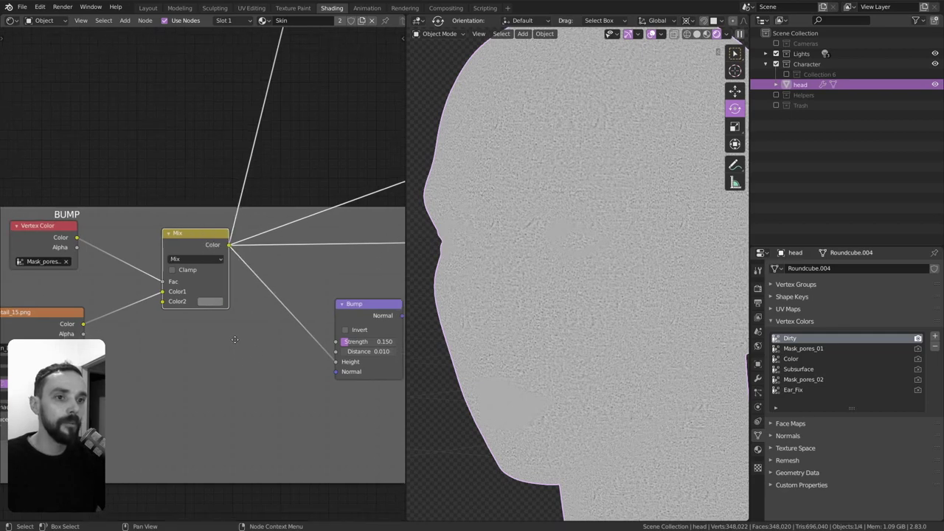
pyautogui.moveTo(514, 405); pyautogui.dragTo(497, 385, button='middle')
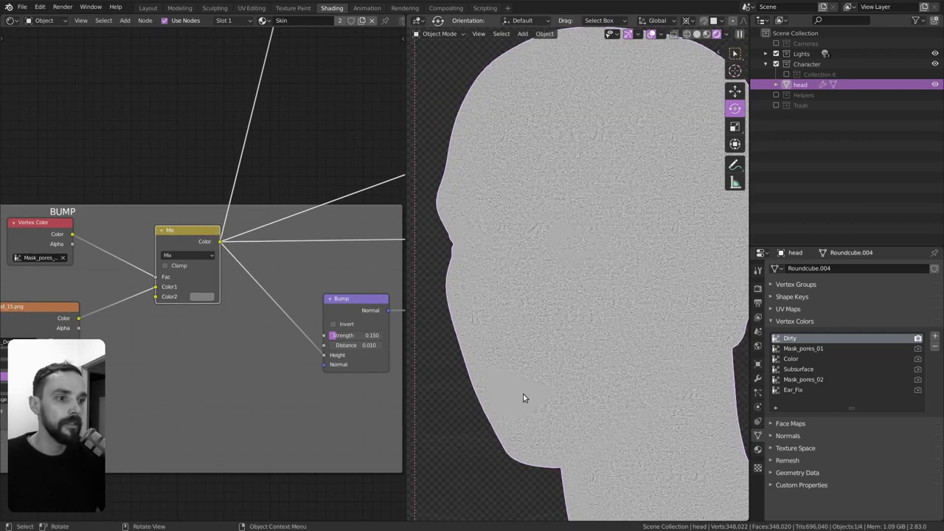
pyautogui.moveTo(347, 356); pyautogui.dragTo(311, 357, button='middle')
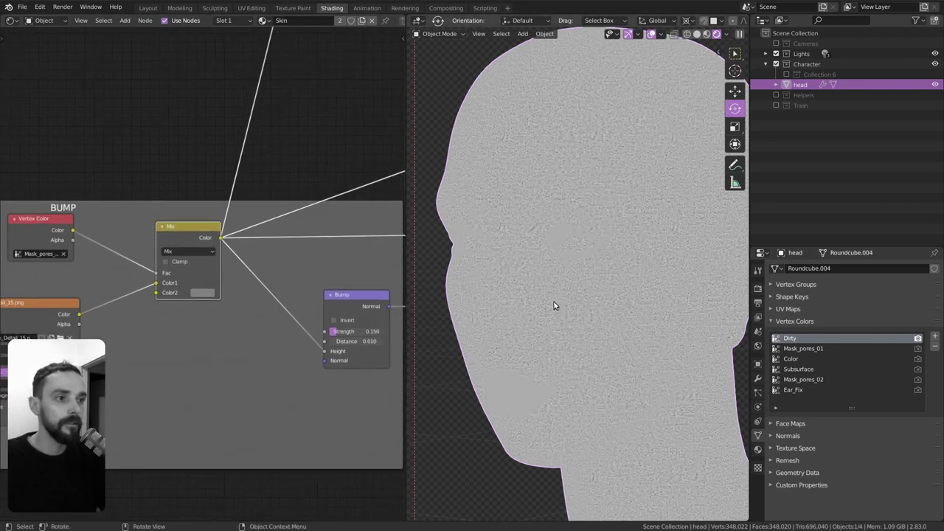
pyautogui.moveTo(391, 314); pyautogui.dragTo(373, 307, button='middle')
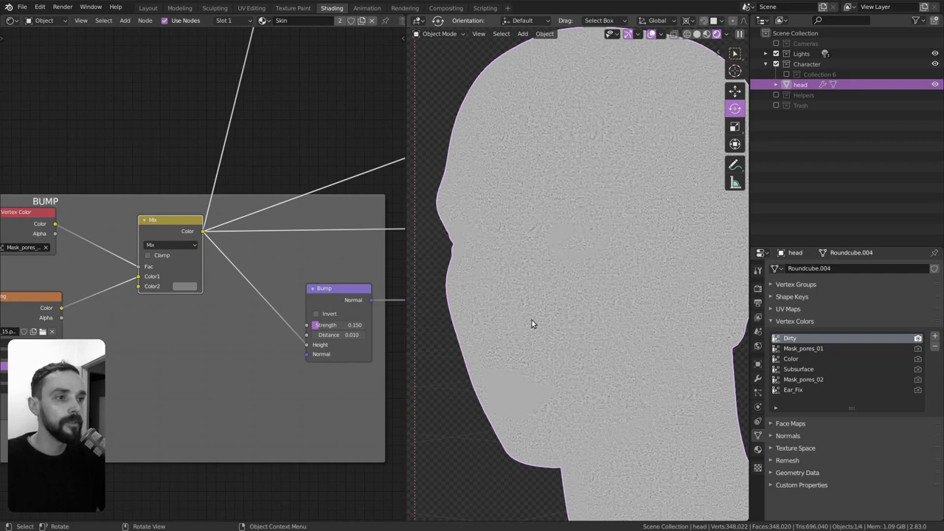
pyautogui.moveTo(369, 354); pyautogui.dragTo(260, 324, button='middle')
pyautogui.scroll(2, 309, 334)
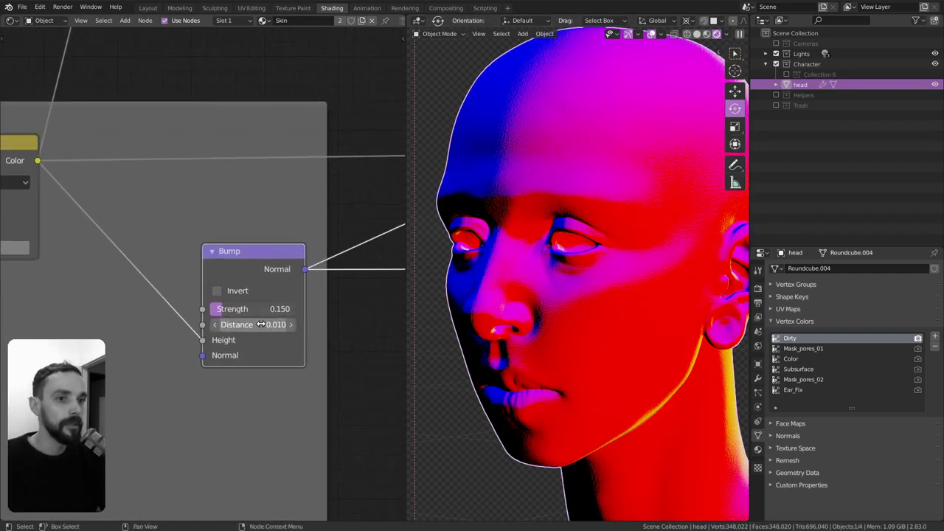
# Step: Set the Bump node's Distance to 0.010
pyautogui.click(260, 324)
pyautogui.click(236, 344)
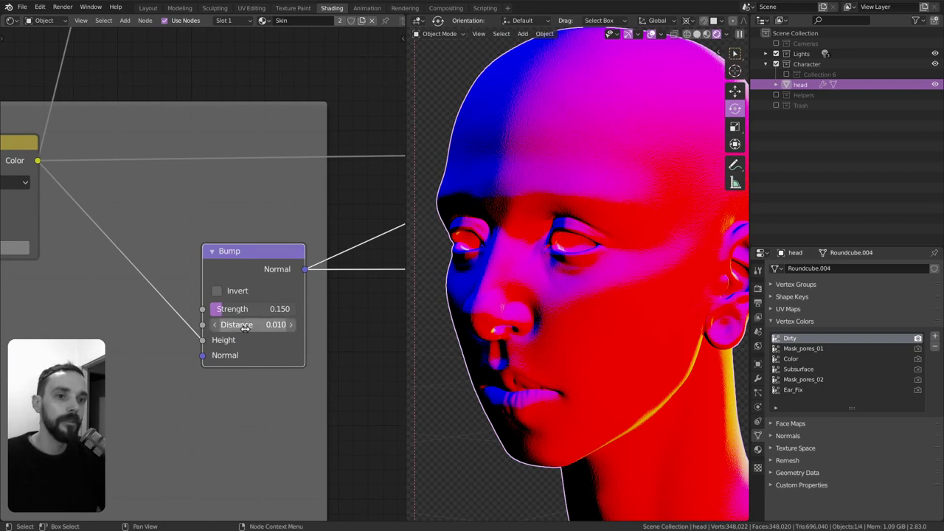
pyautogui.click(250, 324)
pyautogui.write('1')
pyautogui.scroll(1, 264, 354)
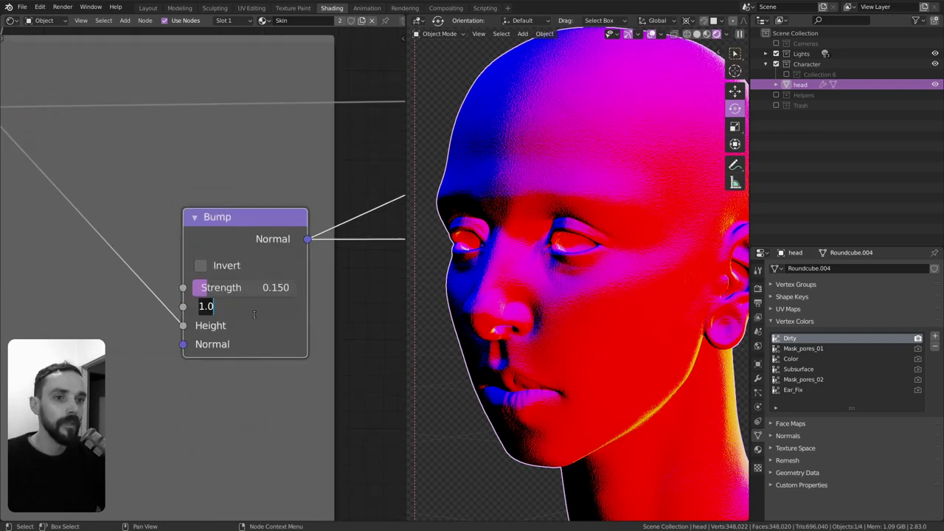
pyautogui.write('.0')
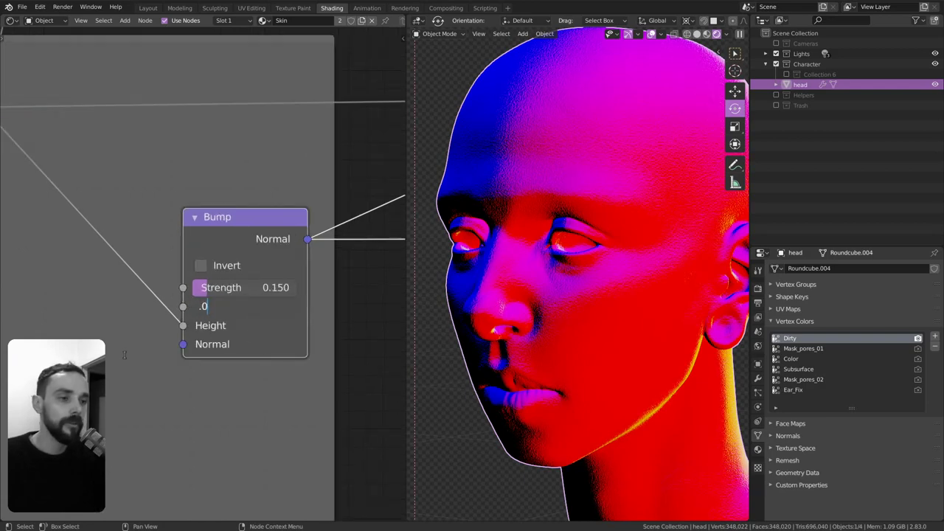
pyautogui.write('1')
pyautogui.press('Return')
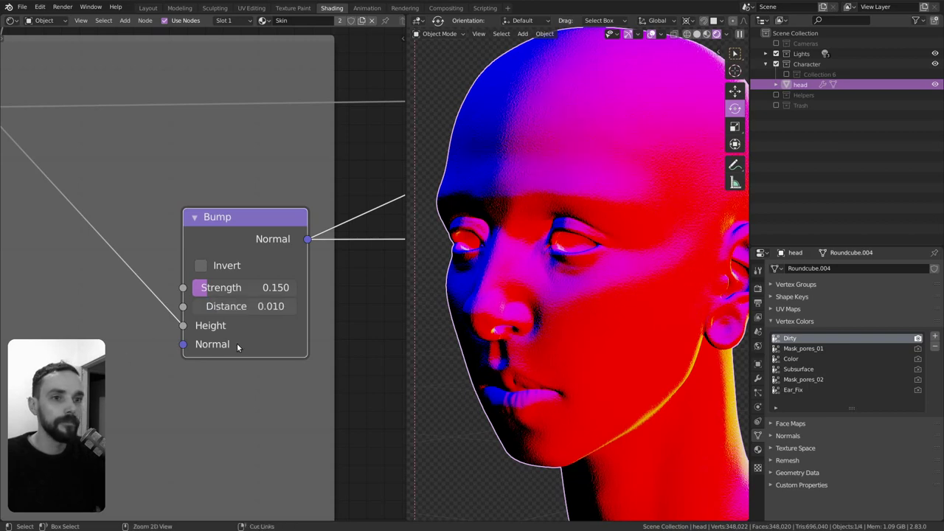
pyautogui.scroll(-1, 238, 325)
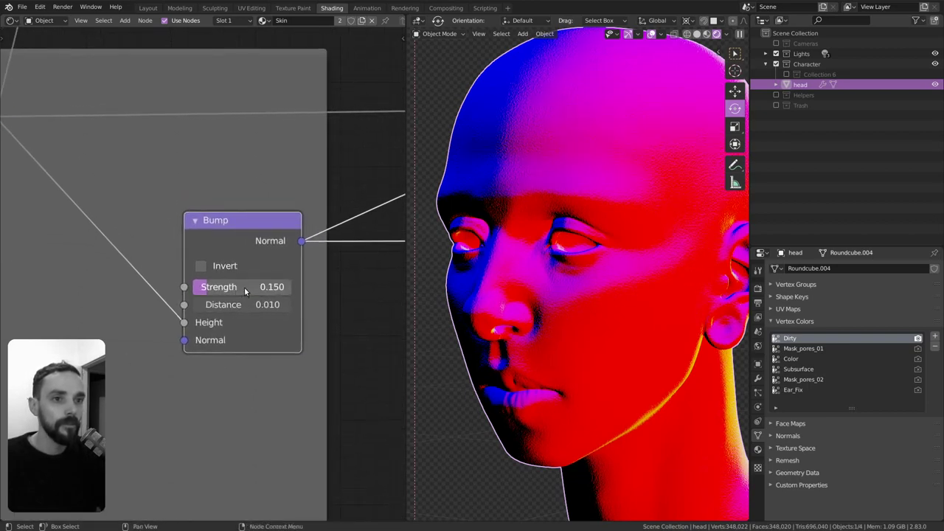
pyautogui.keyDown('ctrl'); pyautogui.scroll(-2, 214, 295); pyautogui.keyUp('ctrl')
pyautogui.scroll(-6, 253, 332)
pyautogui.scroll(2, 253, 331)
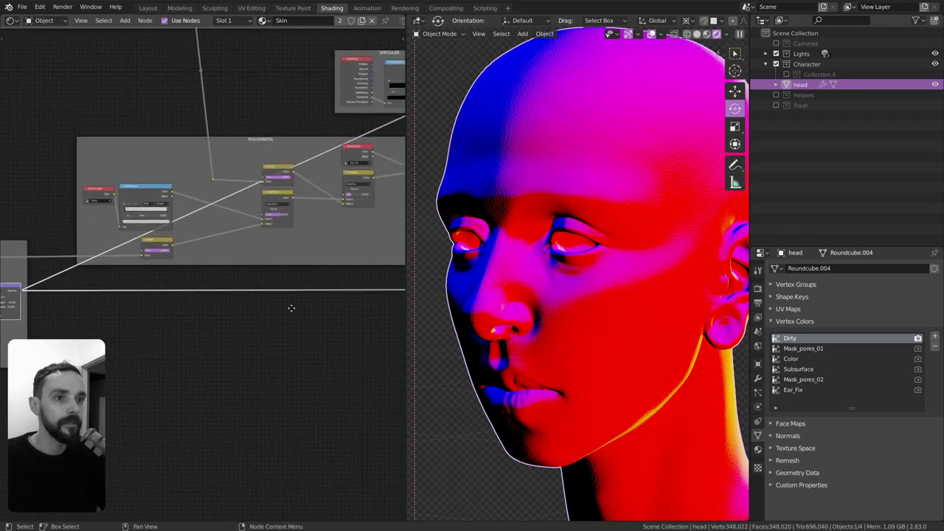
pyautogui.keyDown('ctrl'); pyautogui.moveTo(290, 310); pyautogui.dragTo(250, 191, button='middle'); pyautogui.keyUp('ctrl')
pyautogui.keyDown('ctrl'); pyautogui.keyDown('shift'); pyautogui.click(250, 190); pyautogui.keyUp('shift'); pyautogui.keyUp('ctrl')
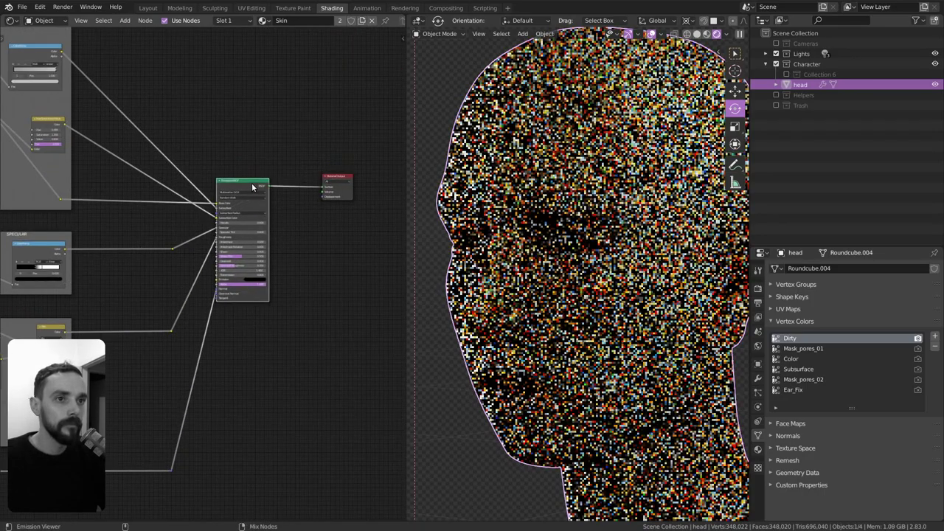
pyautogui.scroll(-2, 561, 243)
pyautogui.scroll(-2, 559, 259)
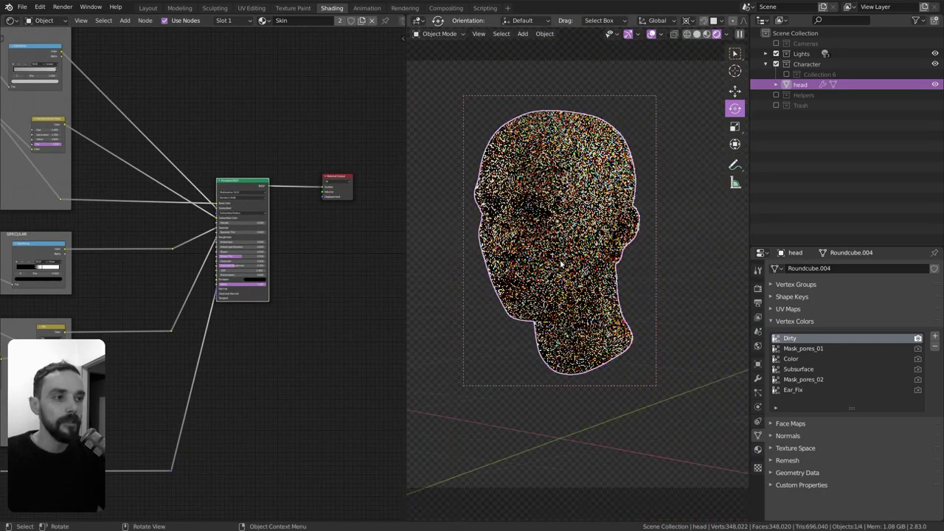
pyautogui.keyDown('ctrl'); pyautogui.moveTo(558, 260); pyautogui.dragTo(558, 222, button='middle'); pyautogui.keyUp('ctrl')
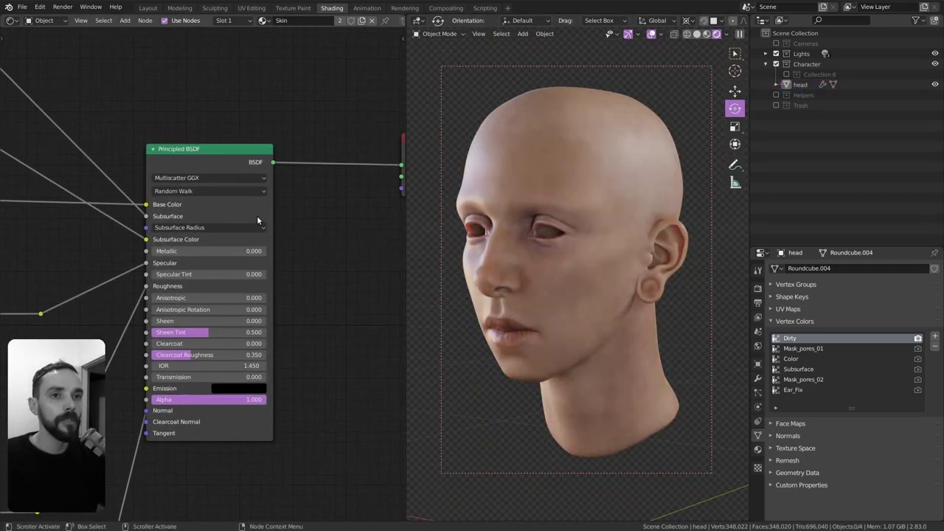
pyautogui.scroll(1, 256, 216)
pyautogui.scroll(1, 214, 181)
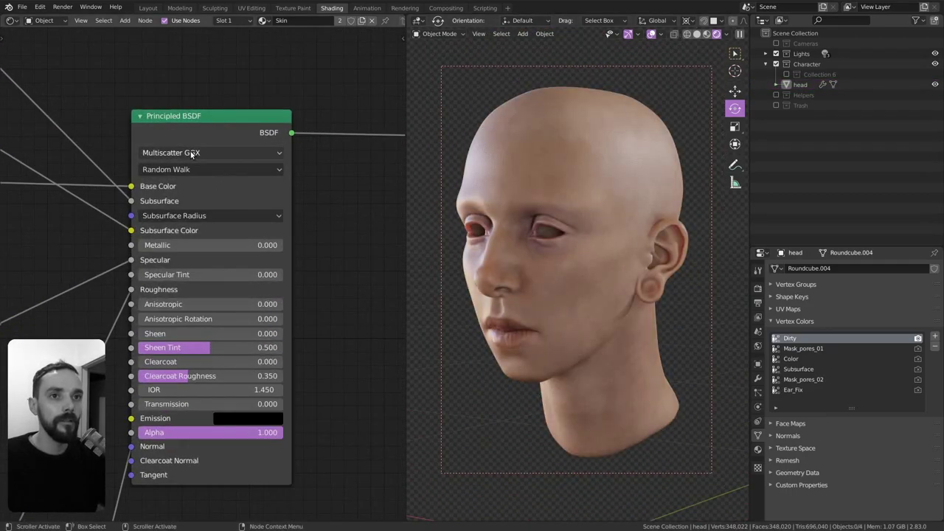
pyautogui.click(190, 152)
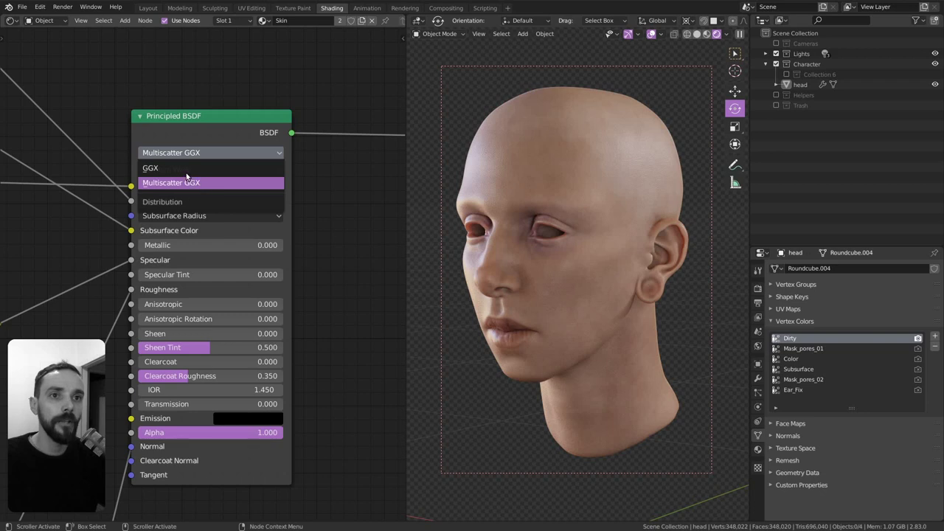
pyautogui.click(188, 177)
pyautogui.click(201, 153)
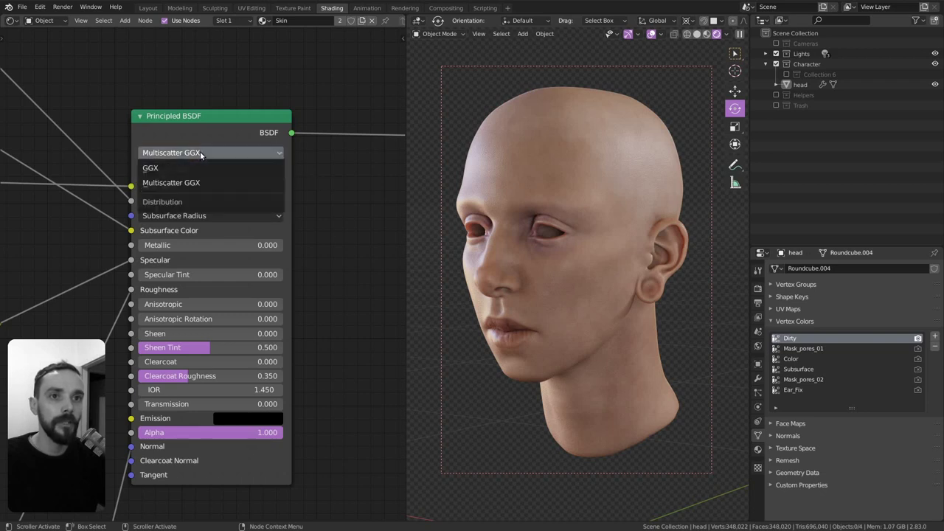
pyautogui.scroll(-1, 310, 177)
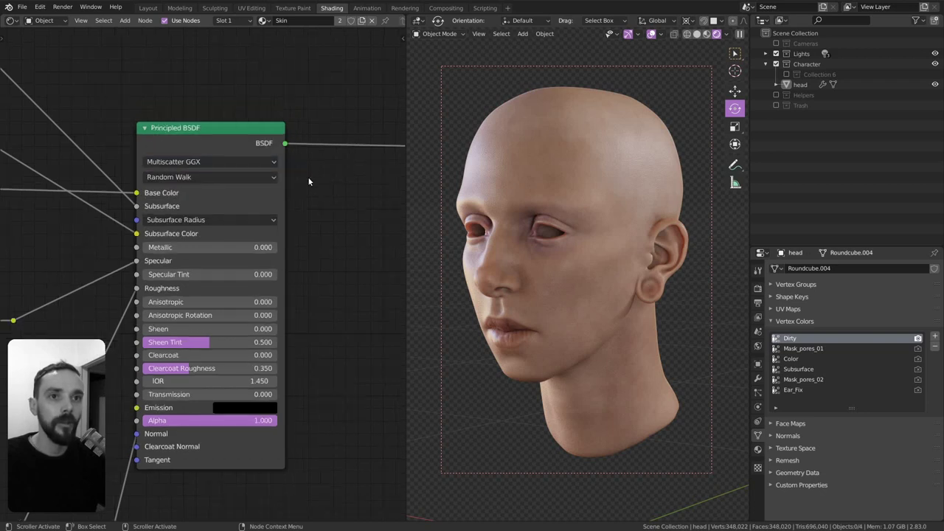
pyautogui.moveTo(243, 181); pyautogui.dragTo(249, 157, button='middle')
pyautogui.click(219, 153)
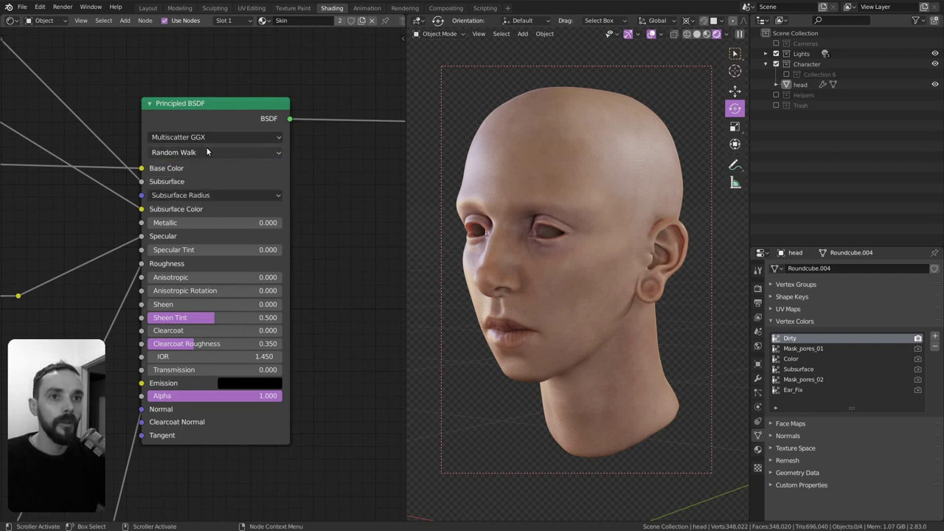
pyautogui.click(192, 151)
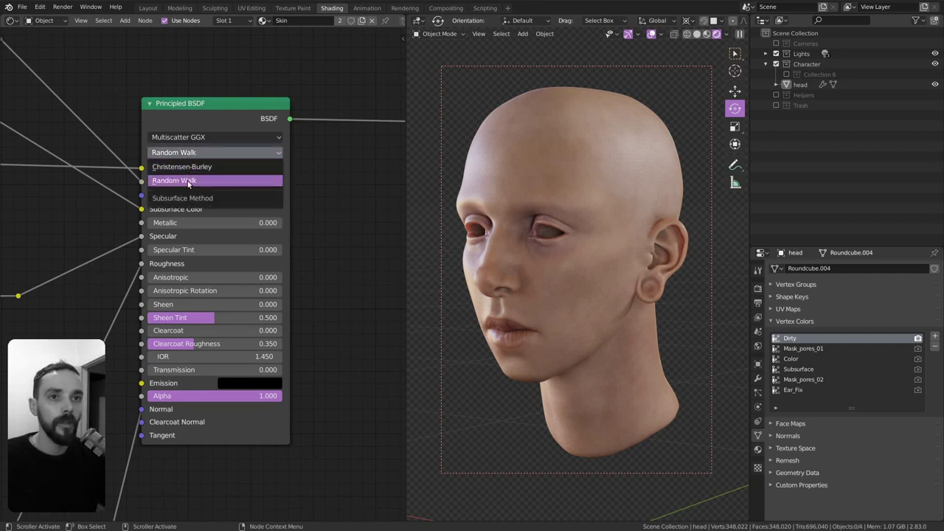
pyautogui.moveTo(193, 181)
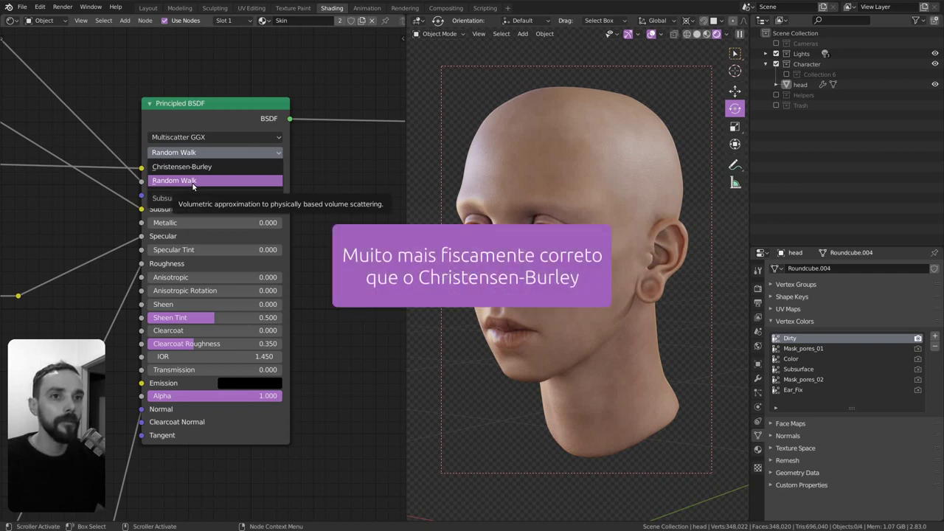
pyautogui.click(192, 181)
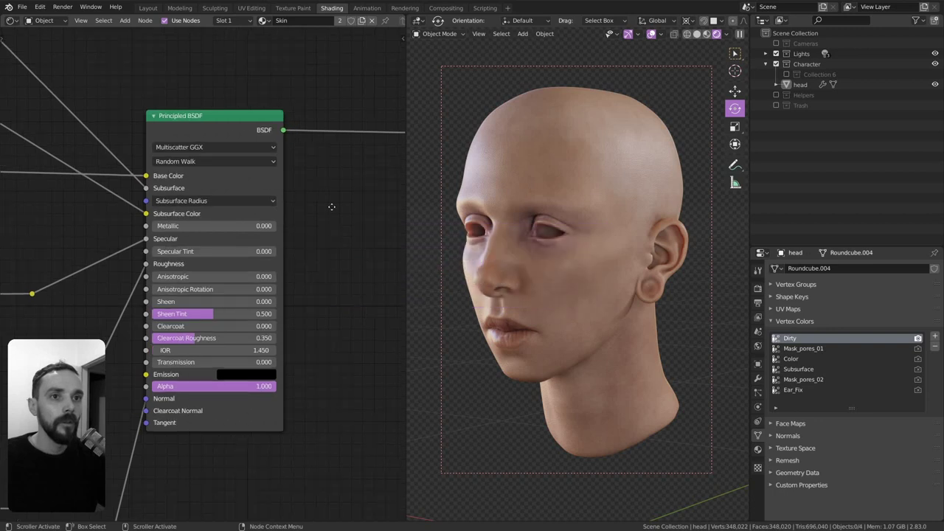
pyautogui.scroll(1, 301, 187)
pyautogui.moveTo(315, 209); pyautogui.dragTo(316, 224, button='middle')
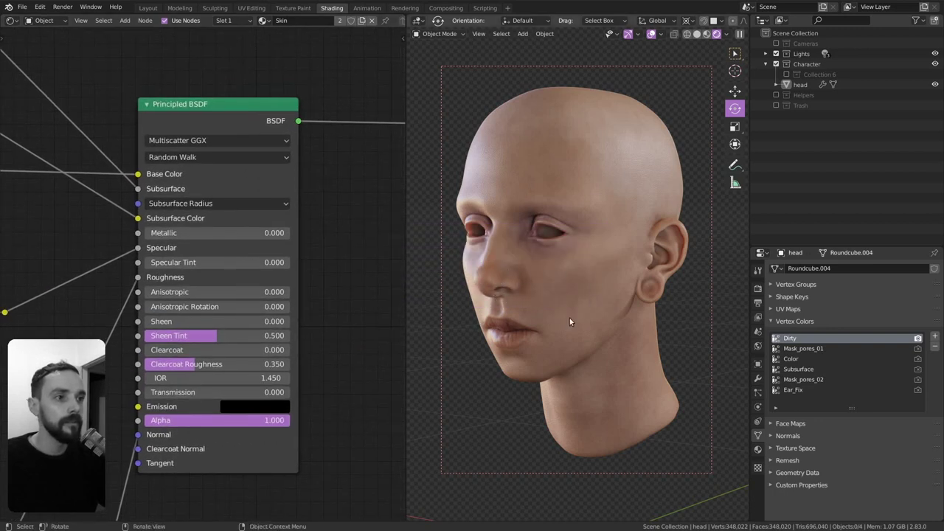
# Step: Try Christensen-Burley, then set the Principled BSDF subsurface method to Random Walk
pyautogui.click(194, 158)
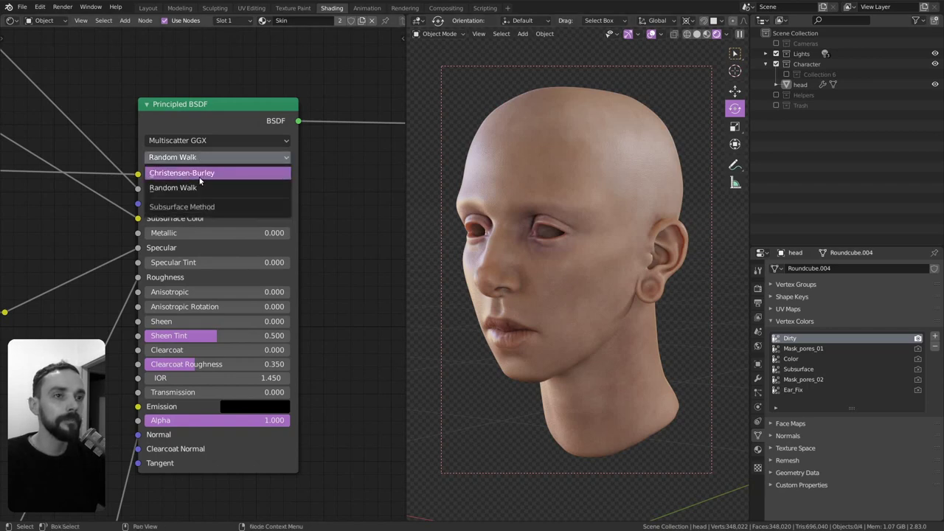
pyautogui.click(201, 176)
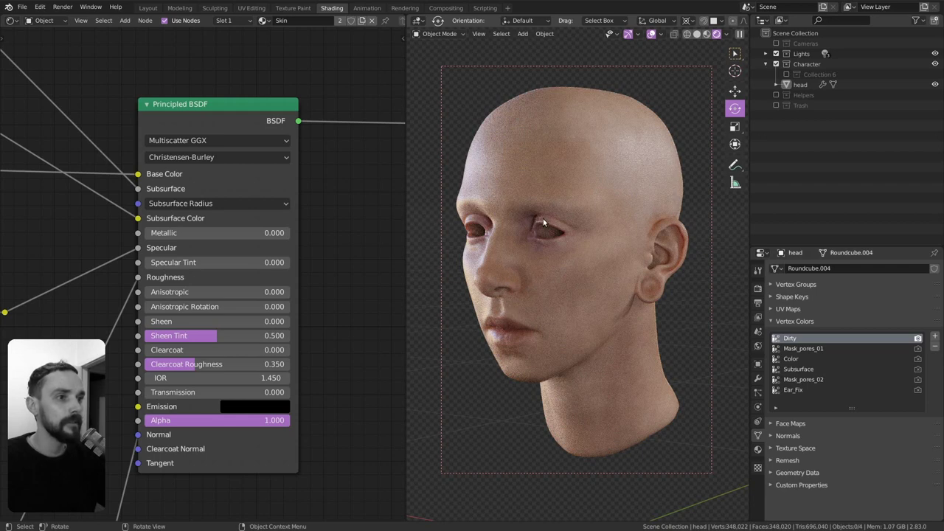
pyautogui.click(255, 159)
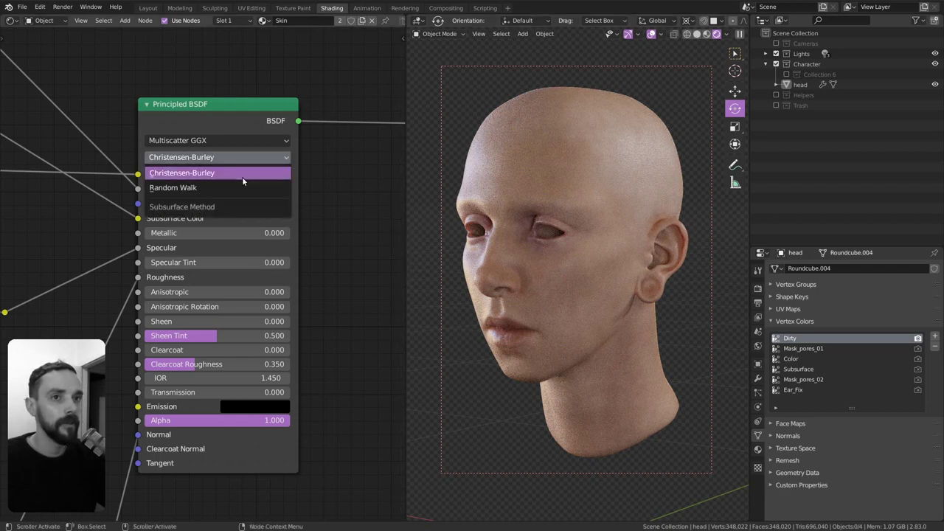
pyautogui.click(234, 190)
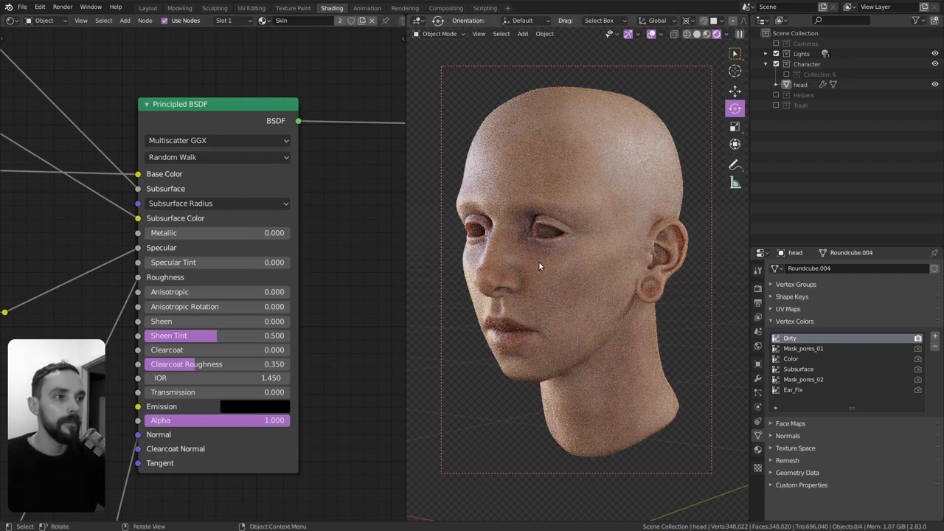
pyautogui.press('z')
pyautogui.click(668, 269)
pyautogui.click(579, 267)
pyautogui.moveTo(579, 270); pyautogui.dragTo(622, 291, button='middle')
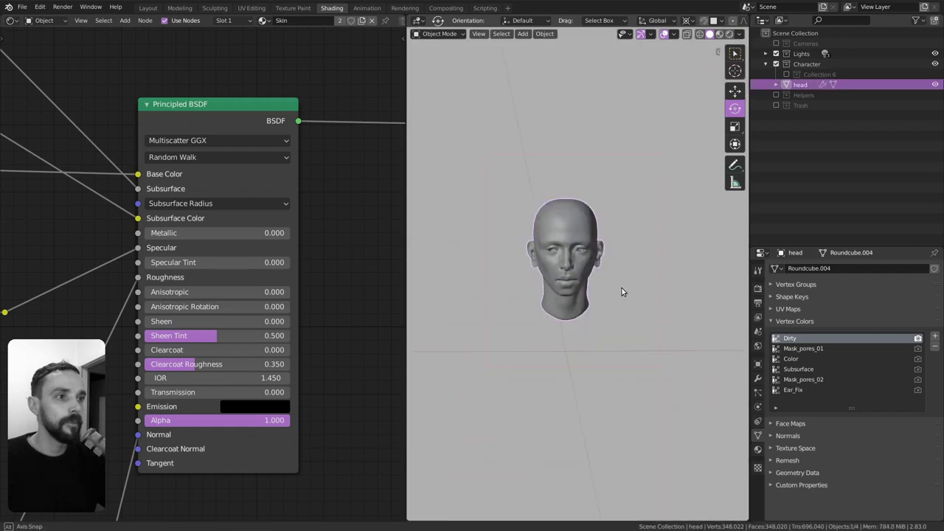
pyautogui.scroll(3, 620, 290)
pyautogui.scroll(1, 617, 288)
pyautogui.scroll(3, 615, 287)
pyautogui.scroll(2, 605, 306)
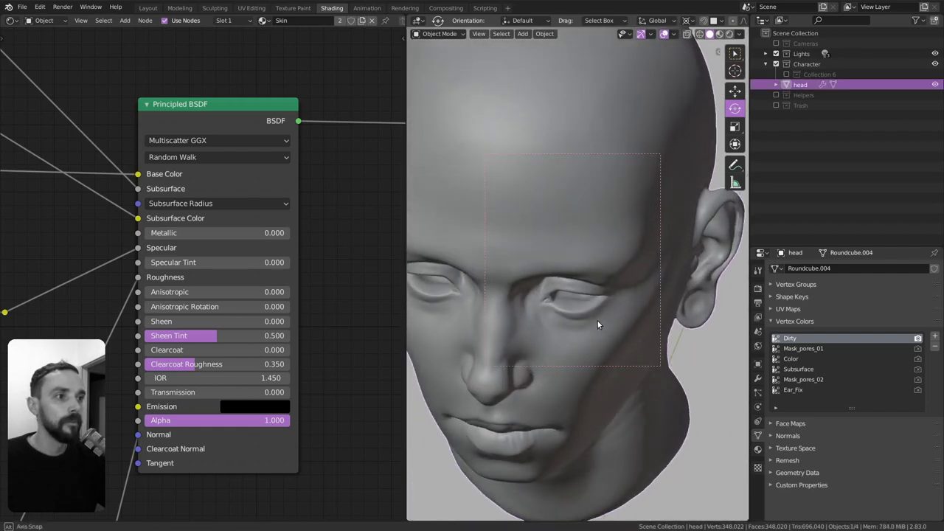
pyautogui.moveTo(598, 323)
pyautogui.mouseDown(button='middle')
pyautogui.moveTo(618, 279)
pyautogui.moveTo(617, 177)
pyautogui.moveTo(551, 293)
pyautogui.moveTo(635, 359)
pyautogui.moveTo(507, 345)
pyautogui.moveTo(579, 382)
pyautogui.moveTo(609, 292)
pyautogui.mouseUp(button='middle')
pyautogui.scroll(2, 606, 296)
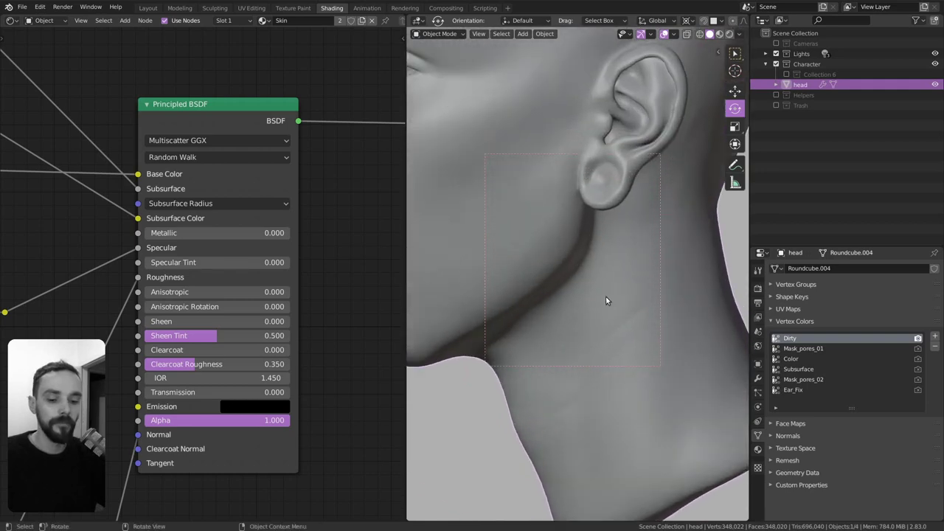
pyautogui.scroll(-3, 605, 296)
pyautogui.scroll(-1, 605, 296)
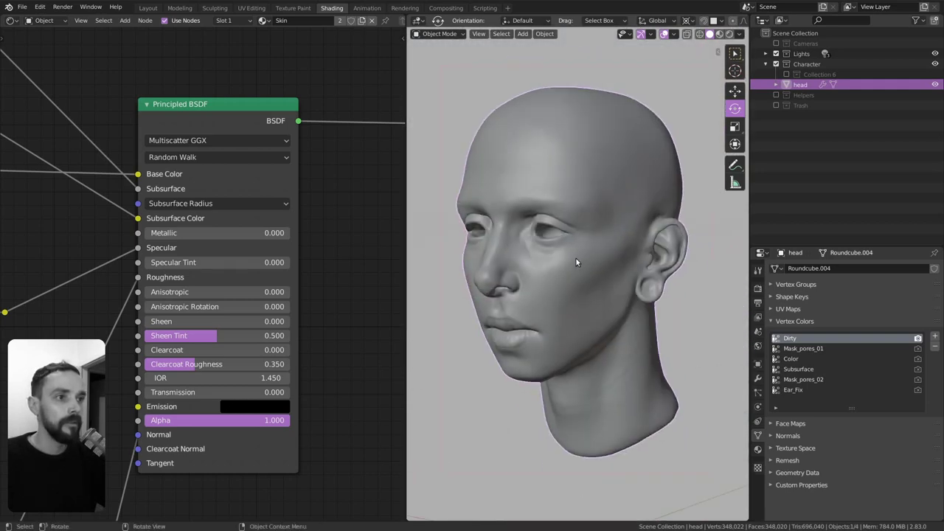
pyautogui.scroll(-1, 576, 250)
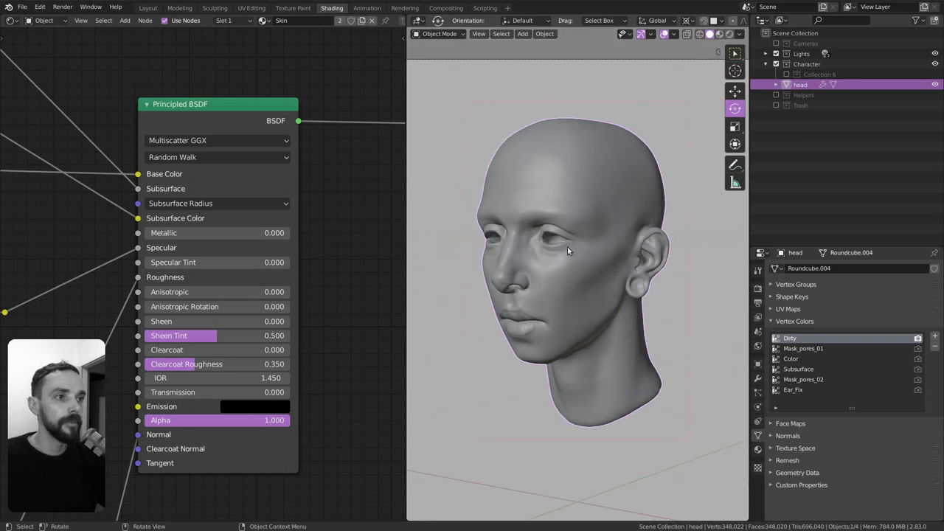
pyautogui.scroll(3, 546, 251)
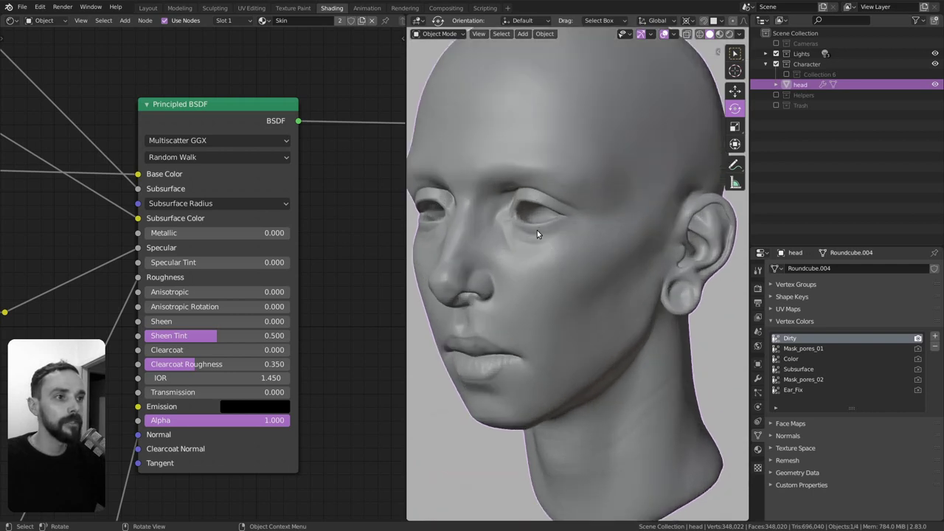
pyautogui.scroll(-4, 539, 219)
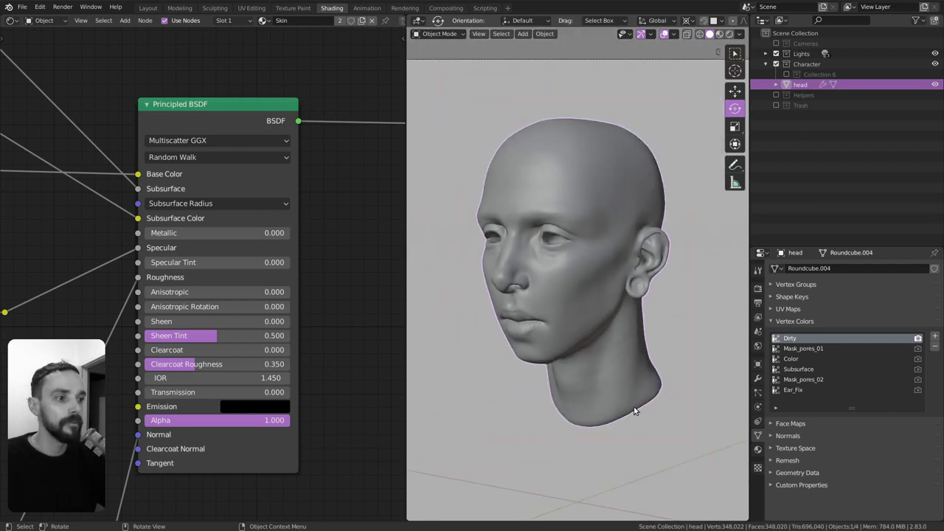
pyautogui.scroll(2, 622, 417)
pyautogui.scroll(-1, 643, 429)
pyautogui.scroll(1, 643, 331)
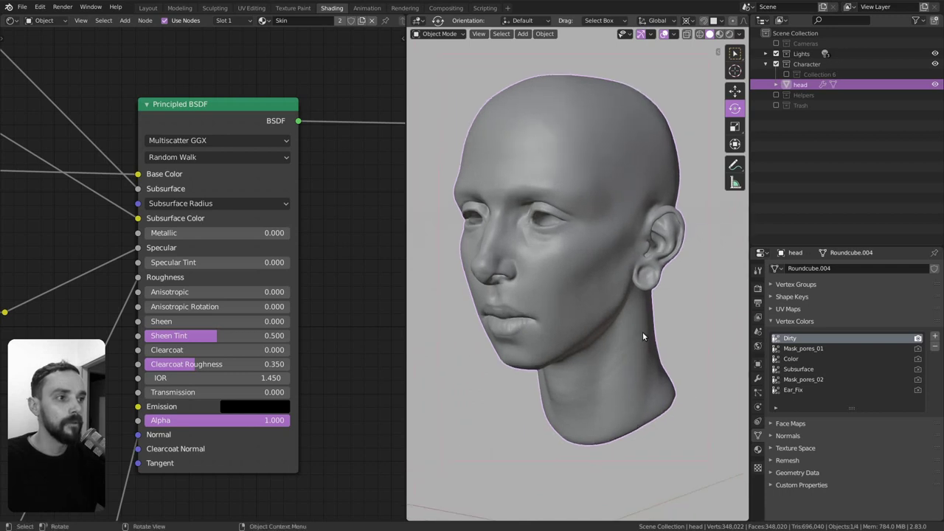
pyautogui.scroll(-1, 542, 302)
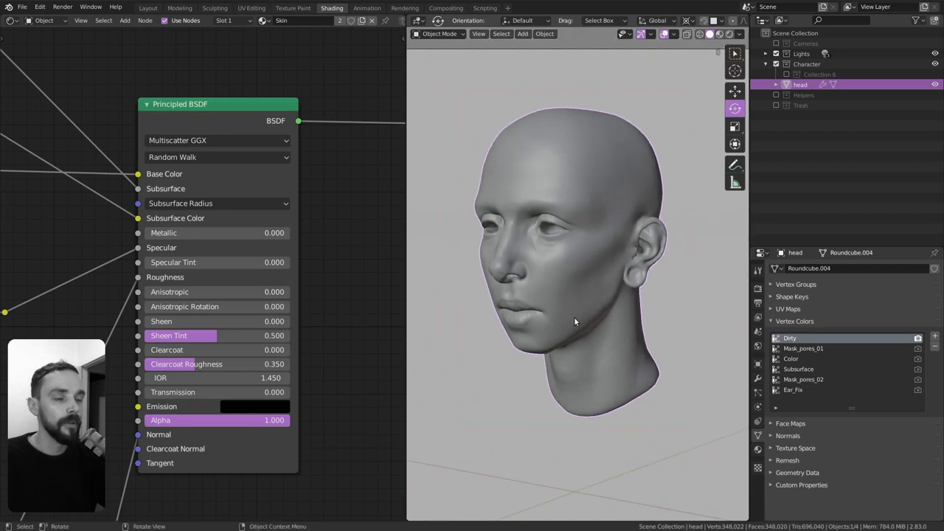
pyautogui.scroll(1, 523, 226)
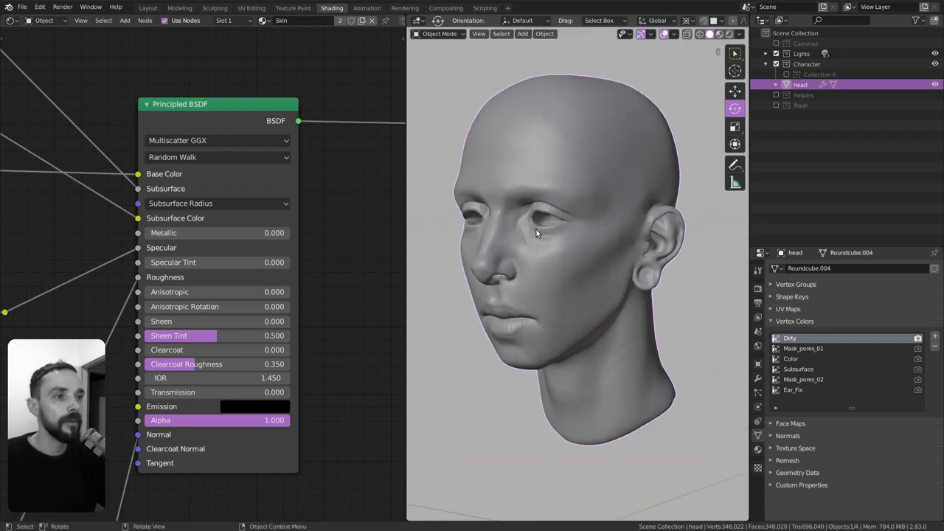
pyautogui.scroll(-1, 536, 220)
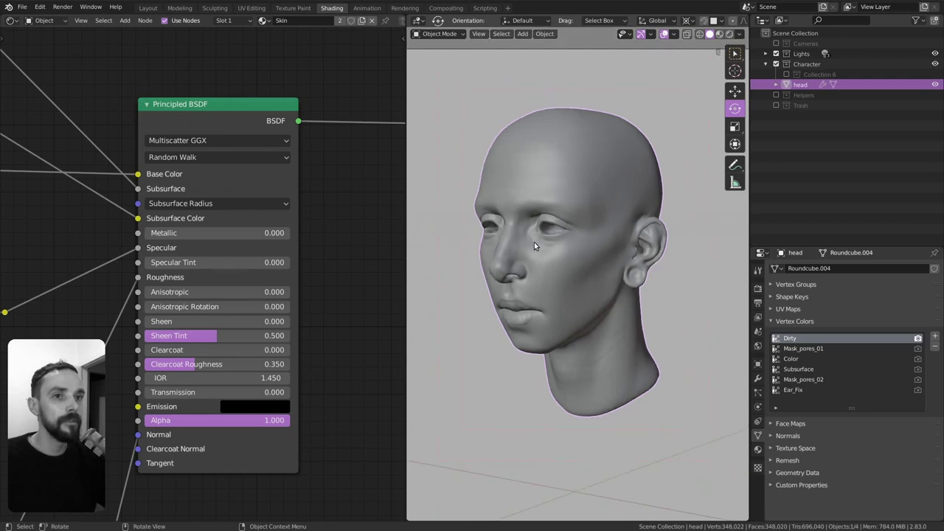
pyautogui.press('KP_0')
pyautogui.press('z')
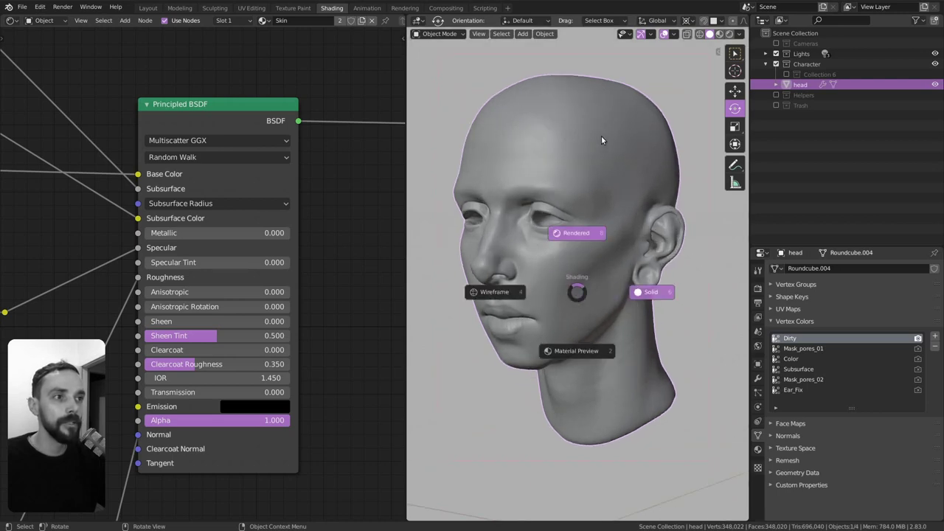
pyautogui.click(601, 136)
pyautogui.moveTo(145, 399); pyautogui.dragTo(131, 392, button='middle')
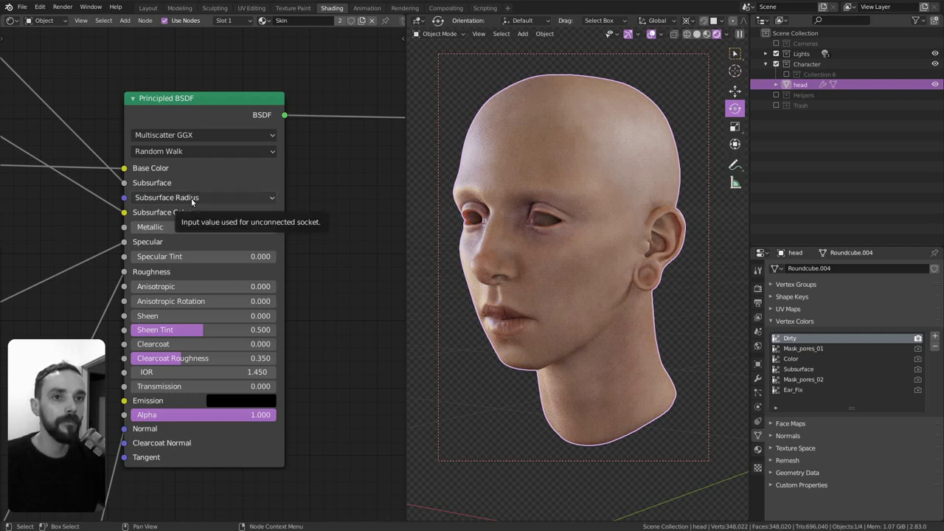
# Step: Expand the Subsurface Radius values and copy the first radius, 0.075
pyautogui.click(192, 199)
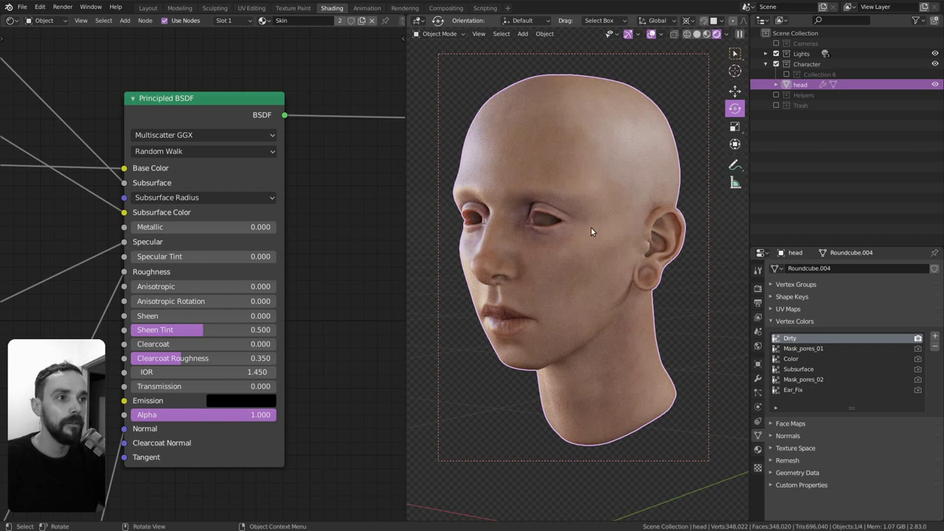
pyautogui.click(226, 200)
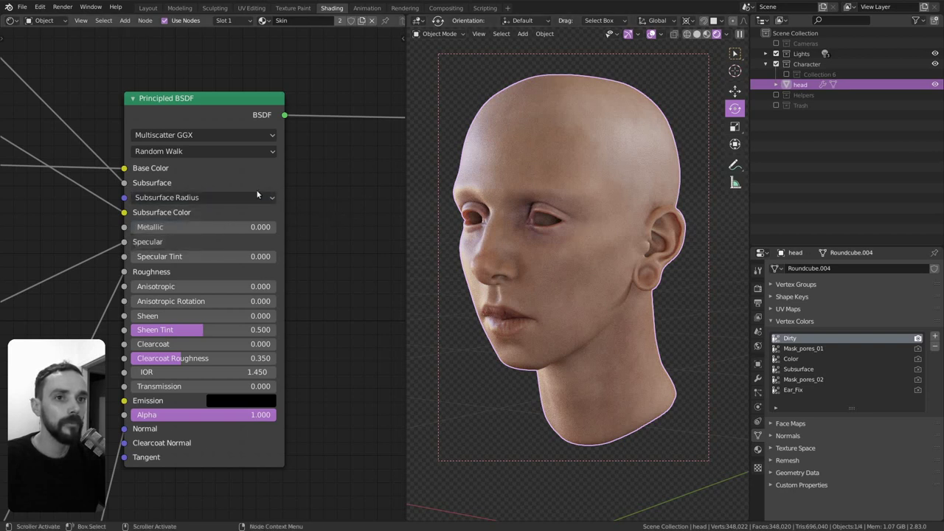
pyautogui.click(210, 194)
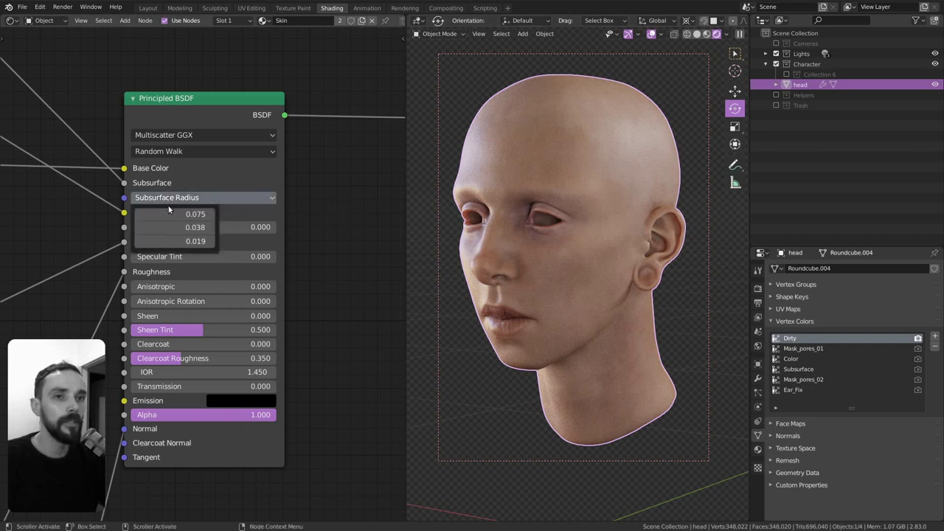
pyautogui.click(206, 200)
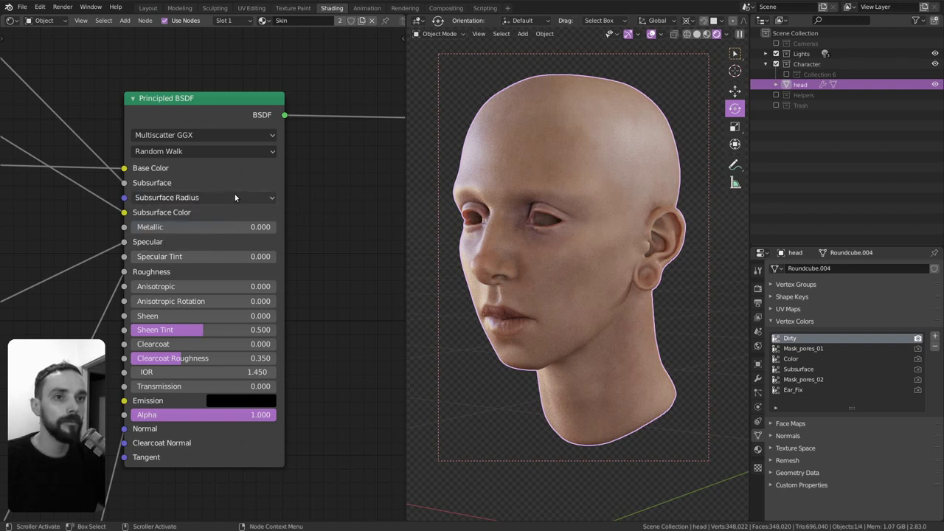
pyautogui.click(208, 199)
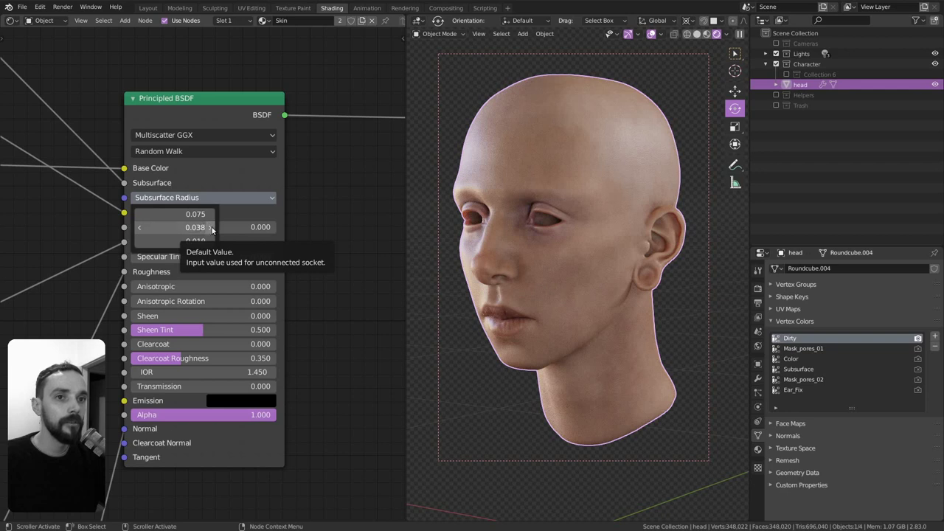
pyautogui.click(186, 214)
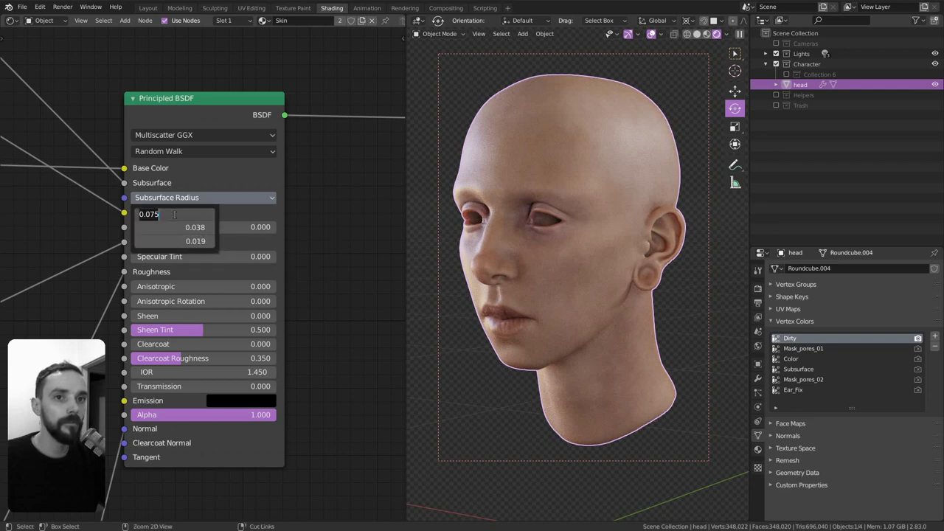
pyautogui.press('Return')
# Step: Set the second radius to 0.038 and halve it for the third, 0.019
pyautogui.click(184, 226)
pyautogui.write('0.075')
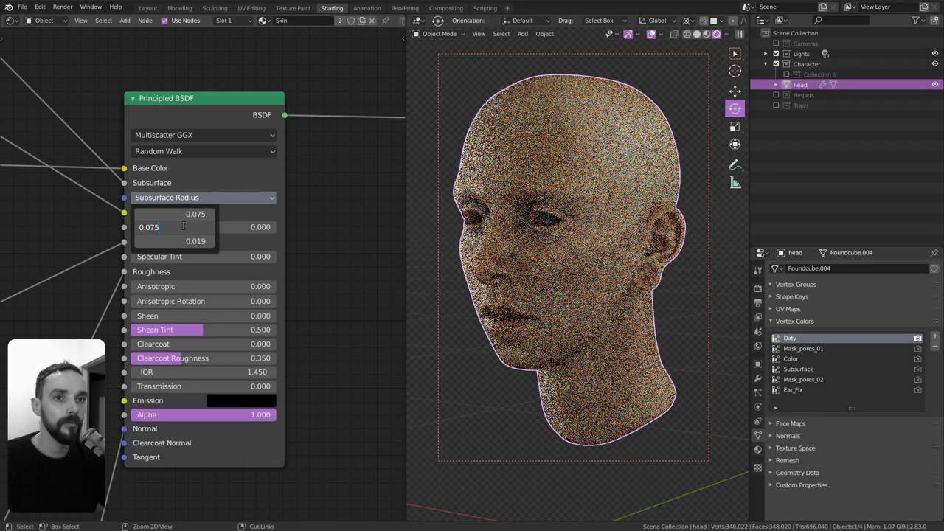
pyautogui.press('Escape')
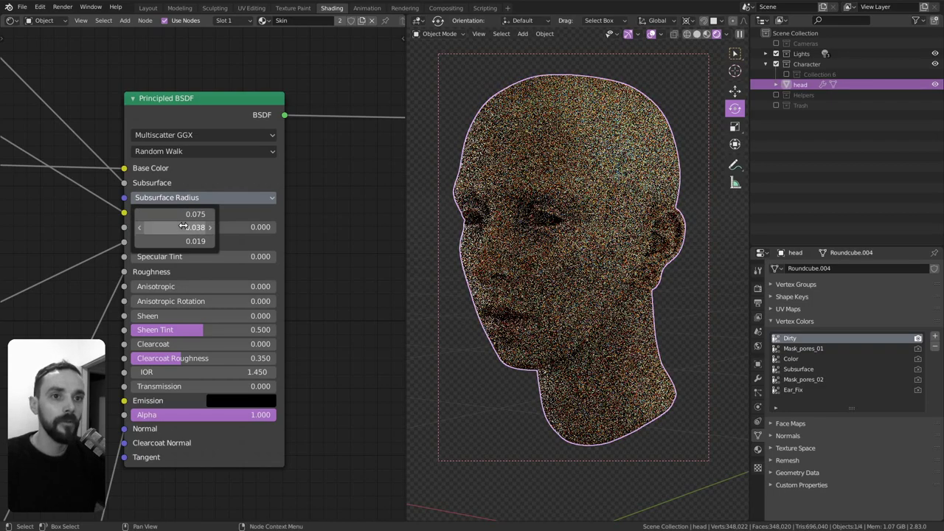
pyautogui.hotkey('ctrl', 'c')
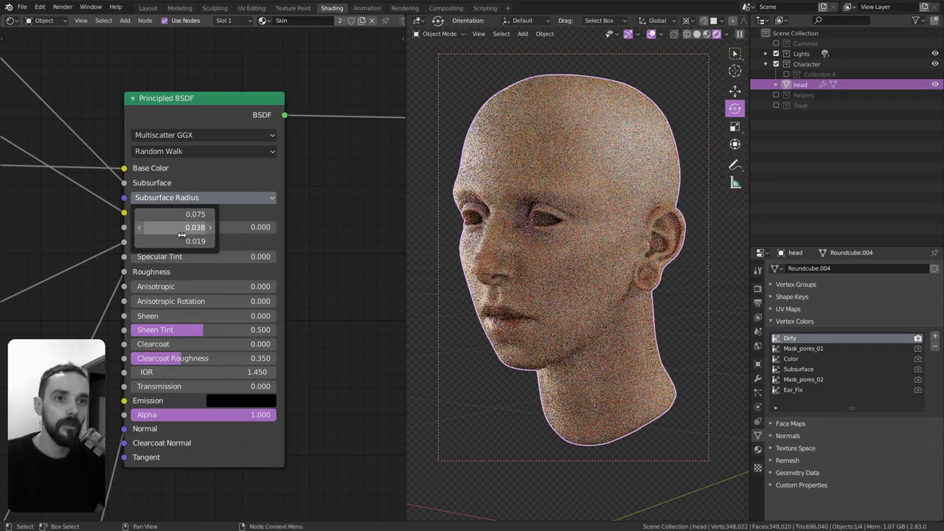
pyautogui.click(191, 239)
pyautogui.hotkey('ctrl', 'v')
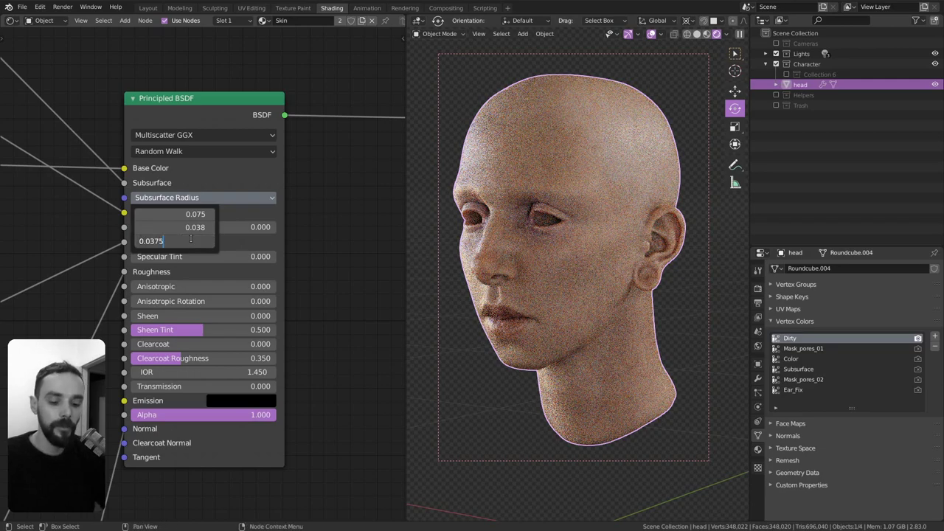
pyautogui.write('/2')
pyautogui.press('Return')
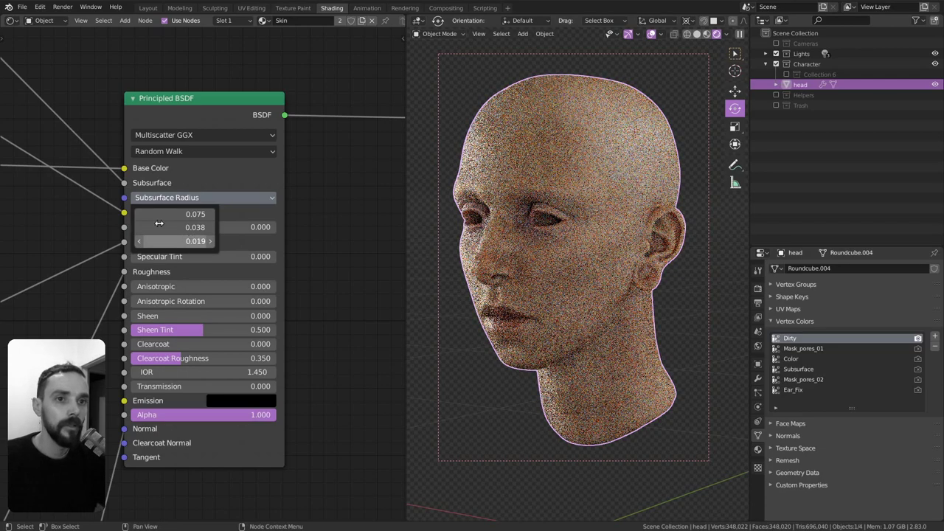
# Step: Test the middle radius at 1.0, then restore it to 0.038
pyautogui.click(204, 197)
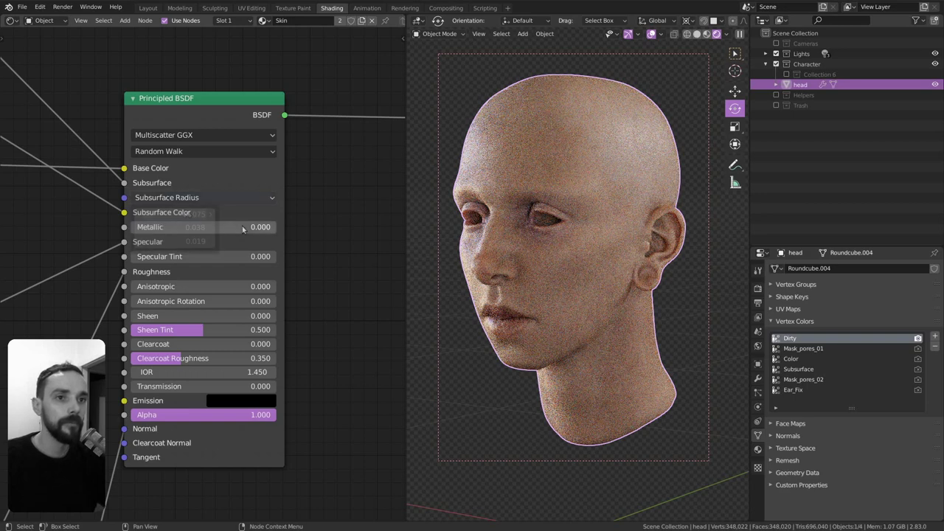
pyautogui.click(174, 198)
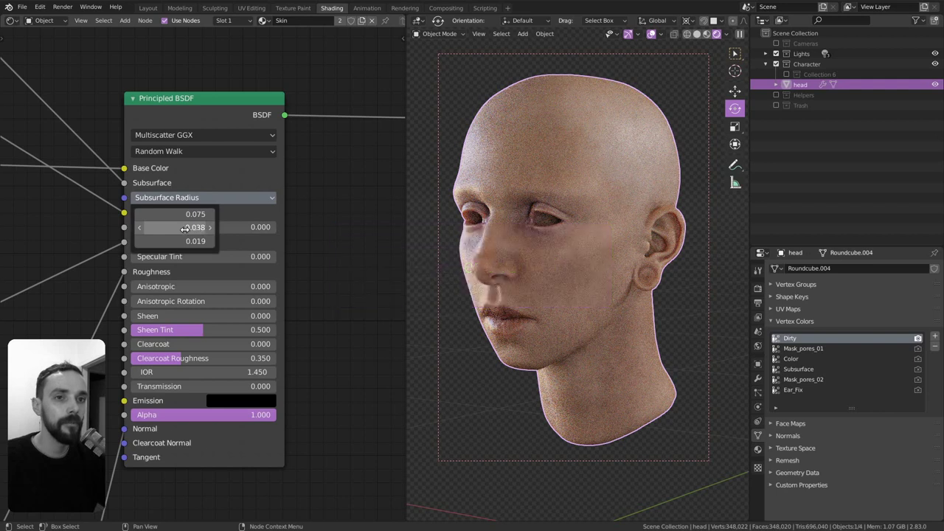
pyautogui.click(208, 200)
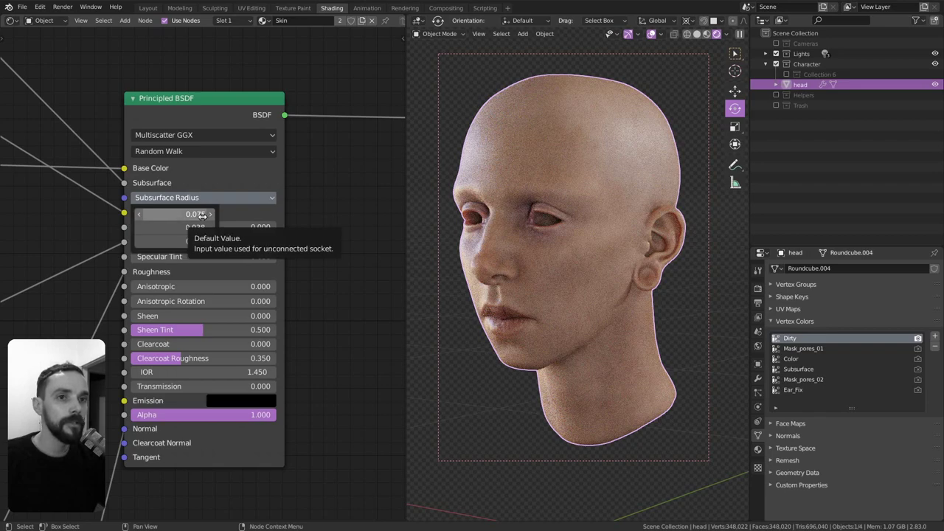
pyautogui.click(166, 226)
pyautogui.write('1')
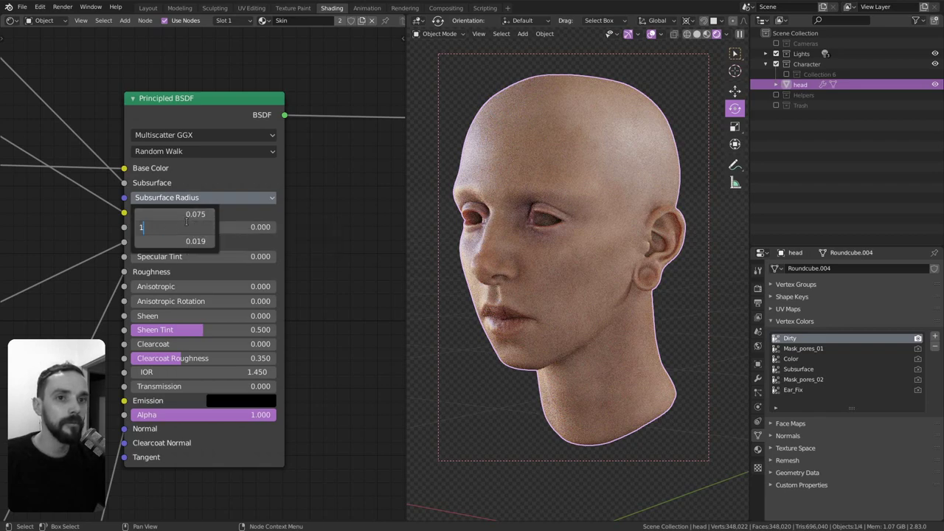
pyautogui.press('Return')
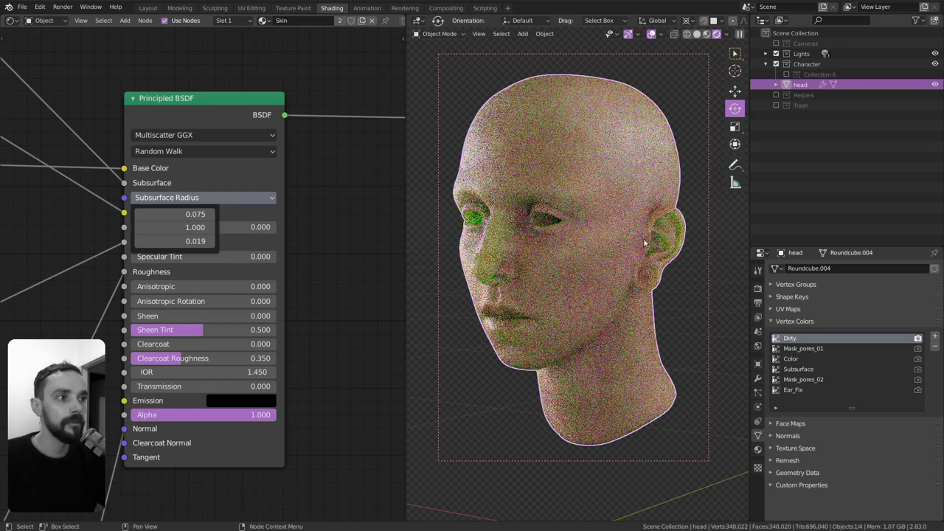
pyautogui.click(194, 228)
pyautogui.write('0.075')
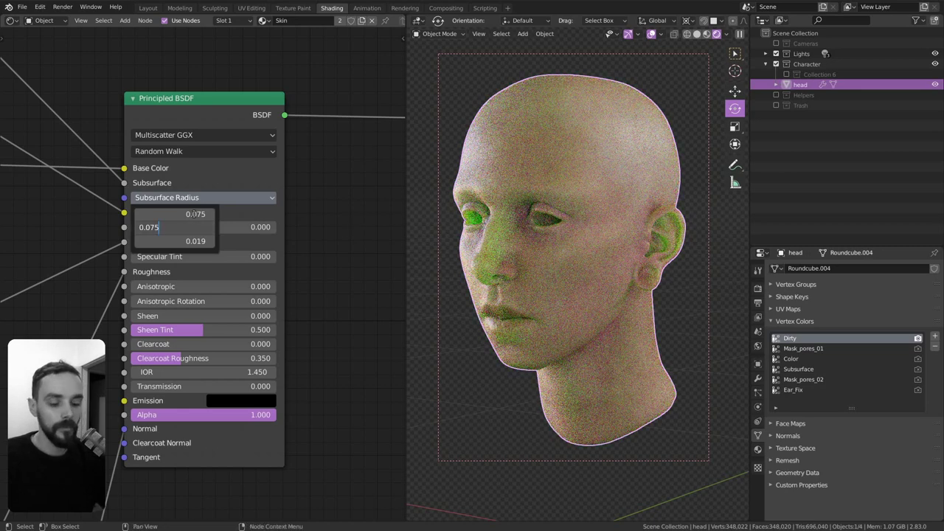
pyautogui.write('2')
pyautogui.press('Return')
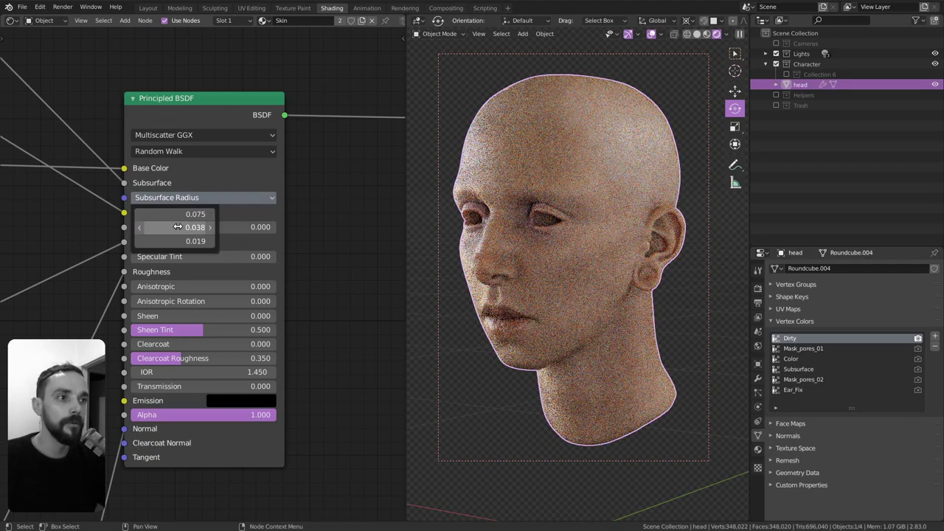
# Step: Switch to solid shading in front view and recheck the three Subsurface Radius values
pyautogui.press('z')
pyautogui.click(592, 277)
pyautogui.press('KP_1')
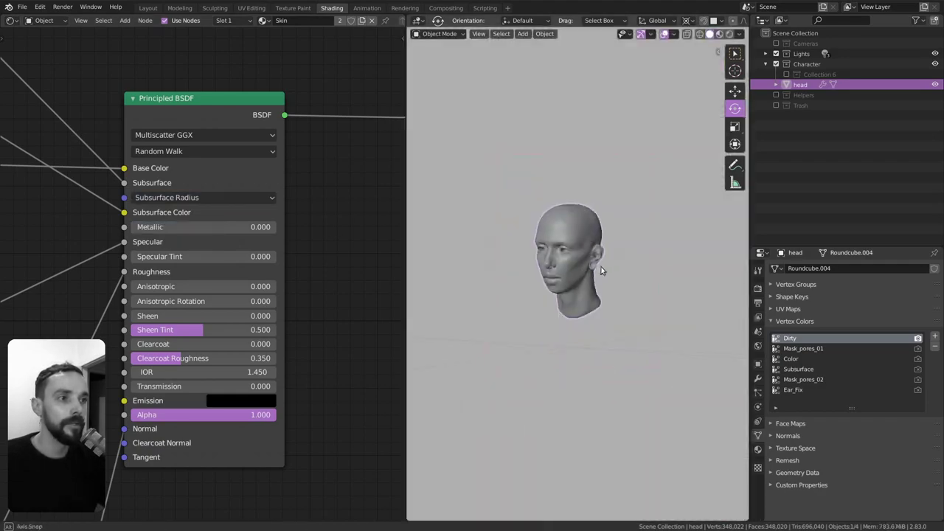
pyautogui.click(190, 198)
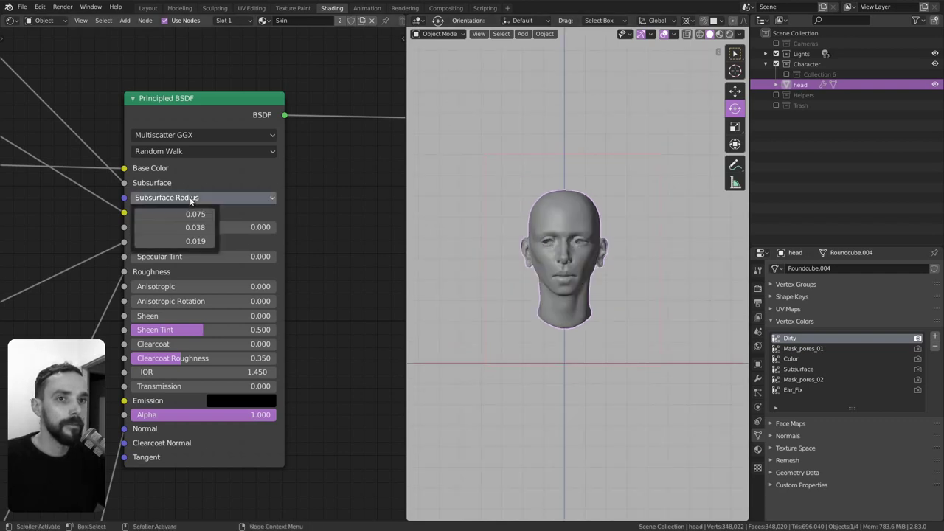
pyautogui.click(191, 197)
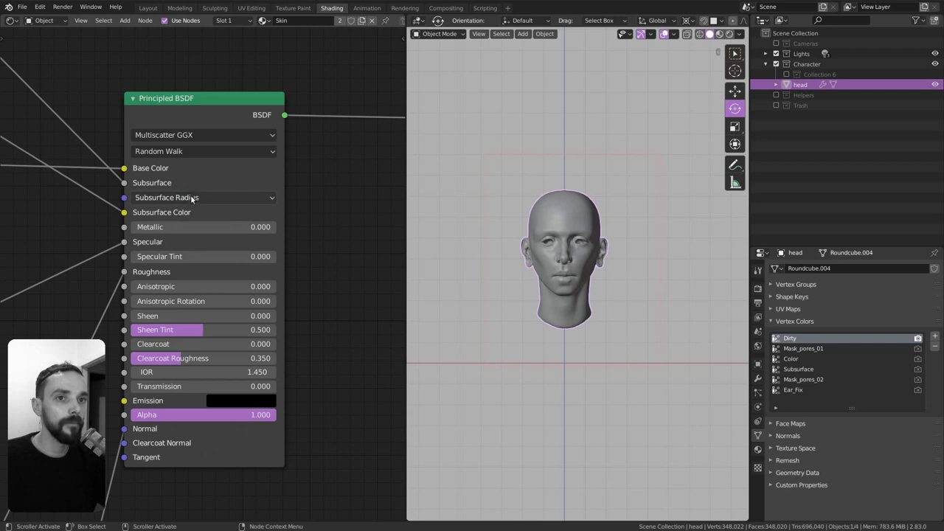
pyautogui.moveTo(511, 286)
pyautogui.mouseDown(button='middle')
pyautogui.moveTo(493, 331)
pyautogui.moveTo(572, 323)
pyautogui.mouseUp(button='middle')
pyautogui.scroll(2, 572, 325)
# Step: Deselect the head and add a temporary cube mesh, viewed from the front
pyautogui.press('Delete')
pyautogui.hotkey('shift', 'a')
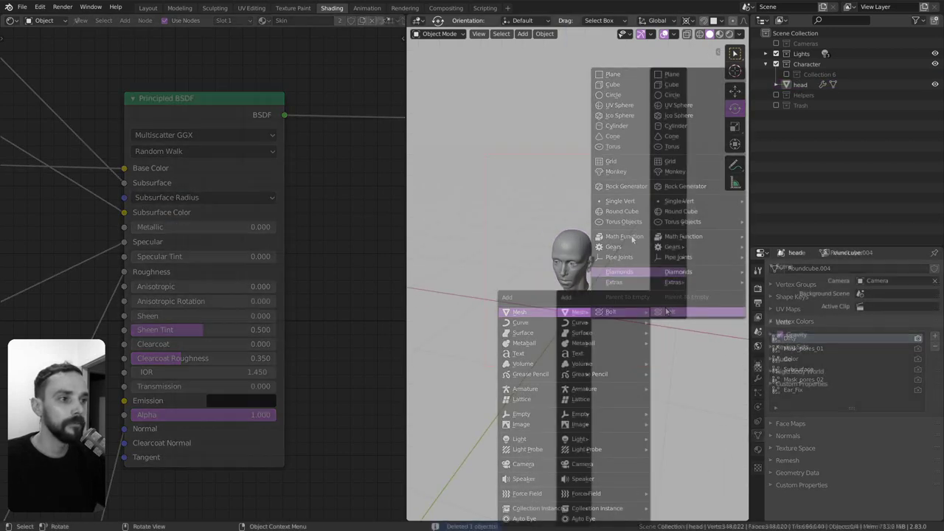
pyautogui.click(682, 84)
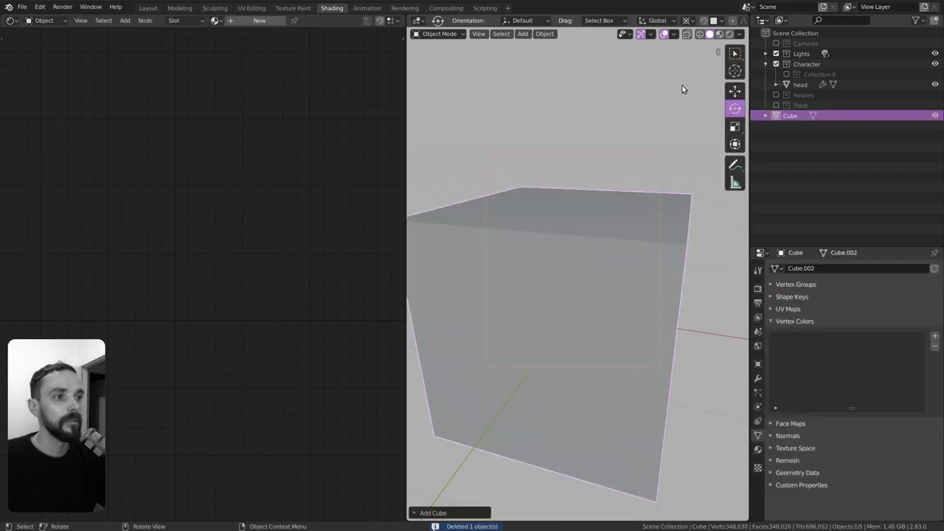
pyautogui.scroll(-5, 683, 419)
pyautogui.press('KP_1')
pyautogui.scroll(4, 656, 292)
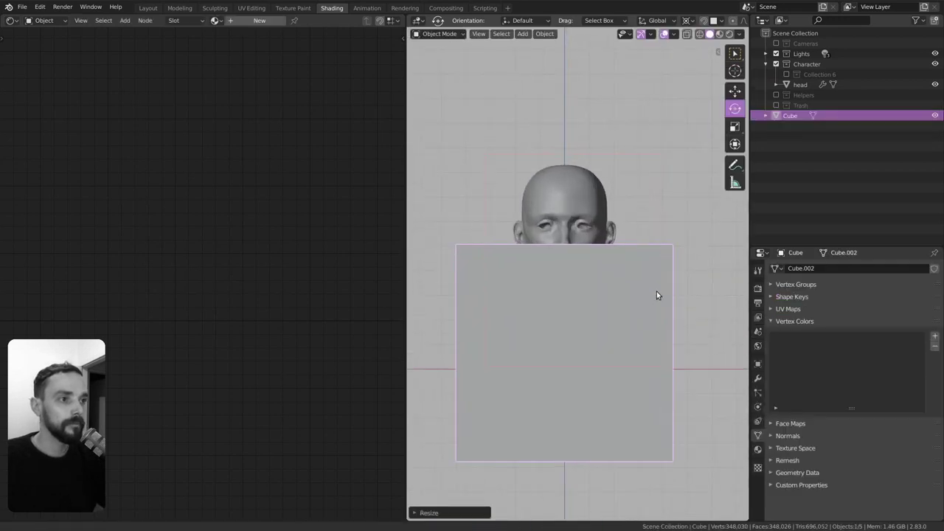
# Step: Shrink the temporary cube to a smaller reference size
pyautogui.press('g')
pyautogui.click(670, 283)
pyautogui.scroll(1, 670, 282)
pyautogui.press('s')
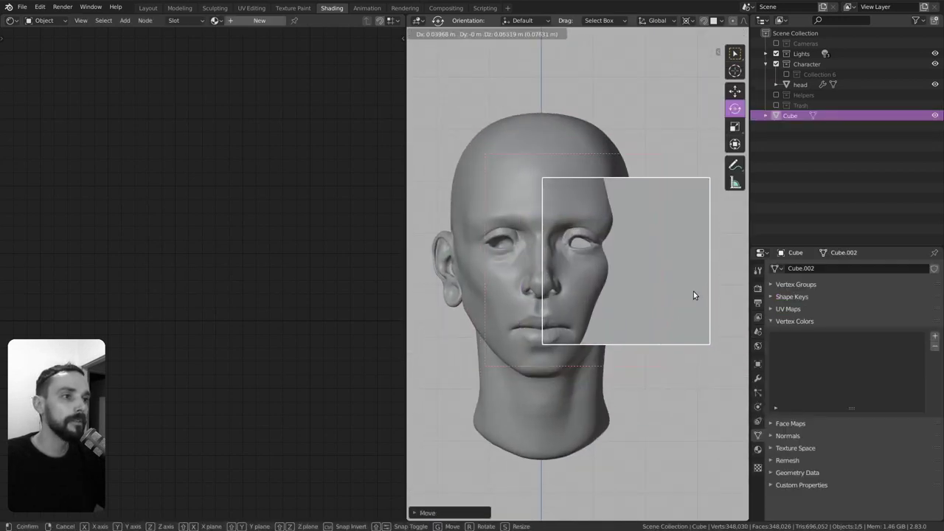
pyautogui.press('.')
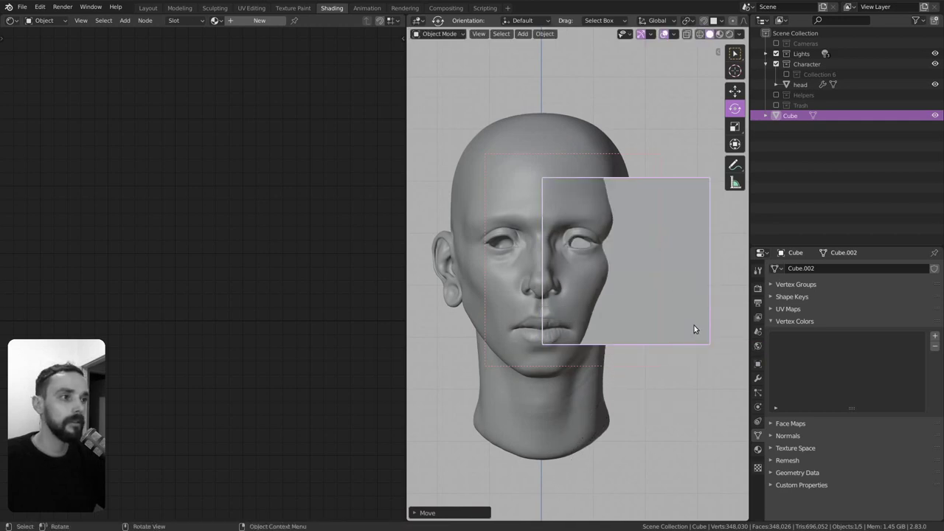
pyautogui.click(647, 303)
# Step: Position and enlarge the cube over the middle of the face, checking its depth
pyautogui.press('g')
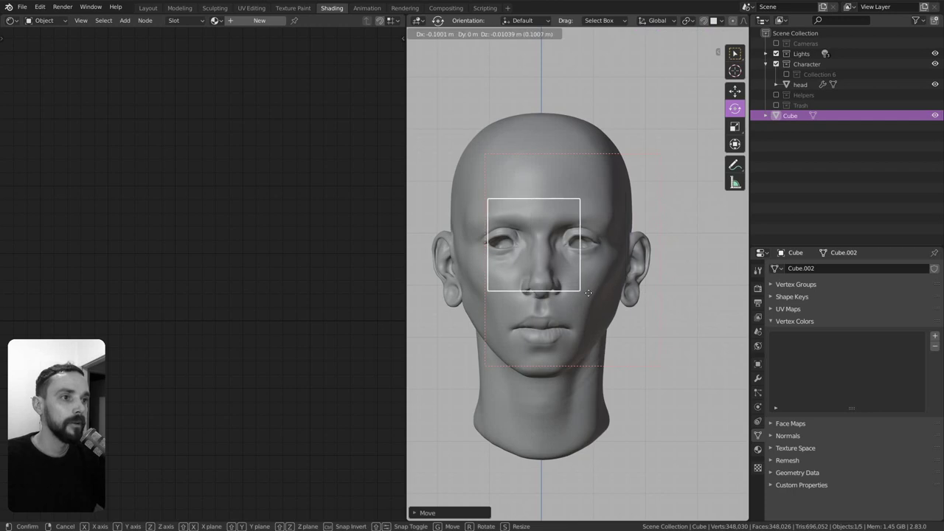
pyautogui.click(563, 278)
pyautogui.press('s')
pyautogui.click(651, 329)
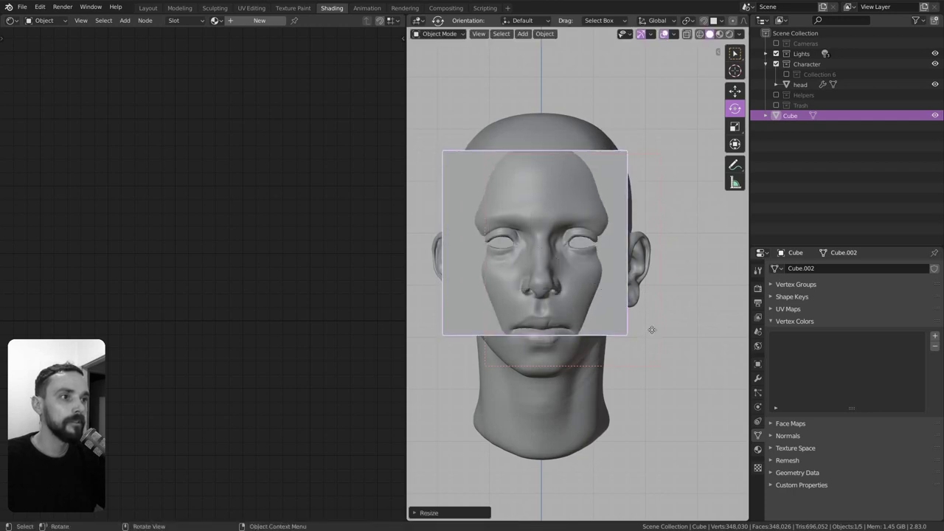
pyautogui.press('g')
pyautogui.click(658, 320)
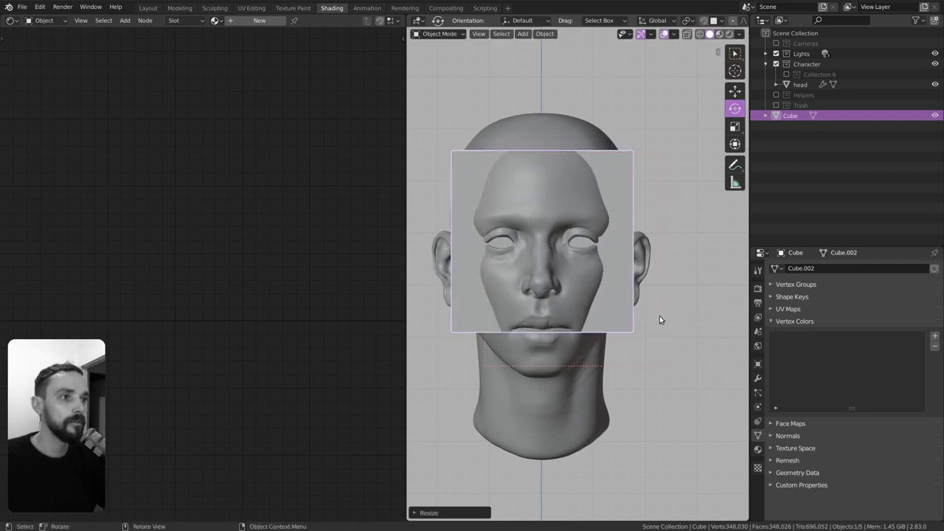
pyautogui.moveTo(521, 205)
pyautogui.mouseDown(button='middle')
pyautogui.moveTo(578, 284)
pyautogui.moveTo(592, 258)
pyautogui.mouseUp(button='middle')
pyautogui.press('KP_1')
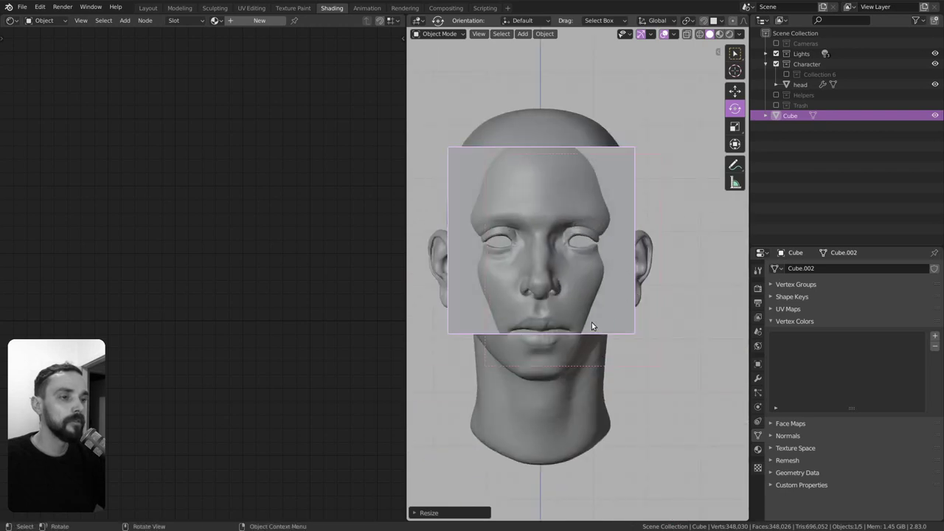
# Step: Move the cube over the right eye and shrink it
pyautogui.press('s')
pyautogui.press('g')
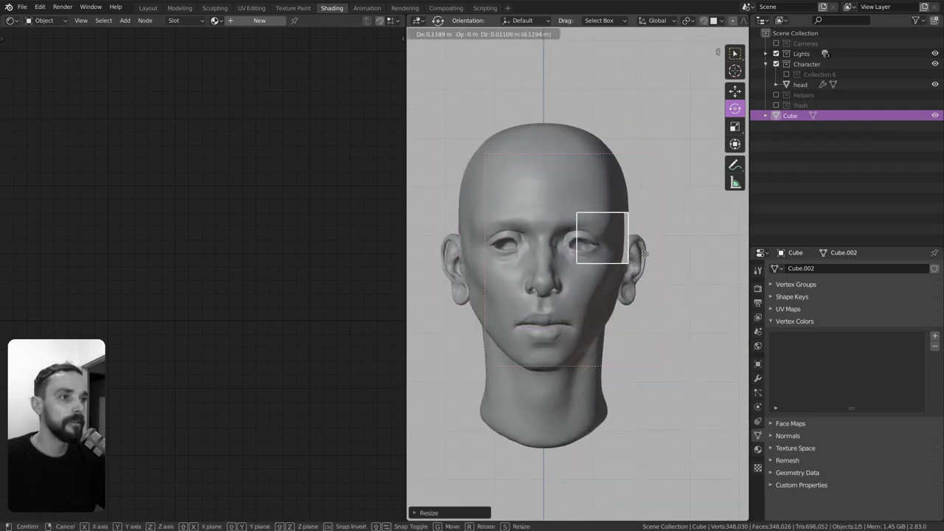
pyautogui.click(631, 262)
pyautogui.press('s')
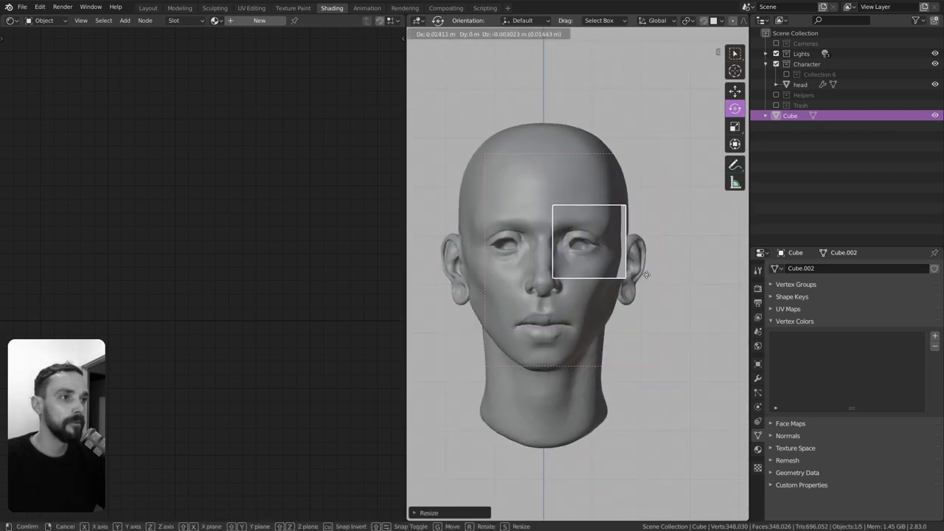
pyautogui.click(642, 275)
# Step: Fine-tune the cube's size and position so it fits around the eye area
pyautogui.press('s')
pyautogui.click(642, 275)
pyautogui.press('s')
pyautogui.click(647, 274)
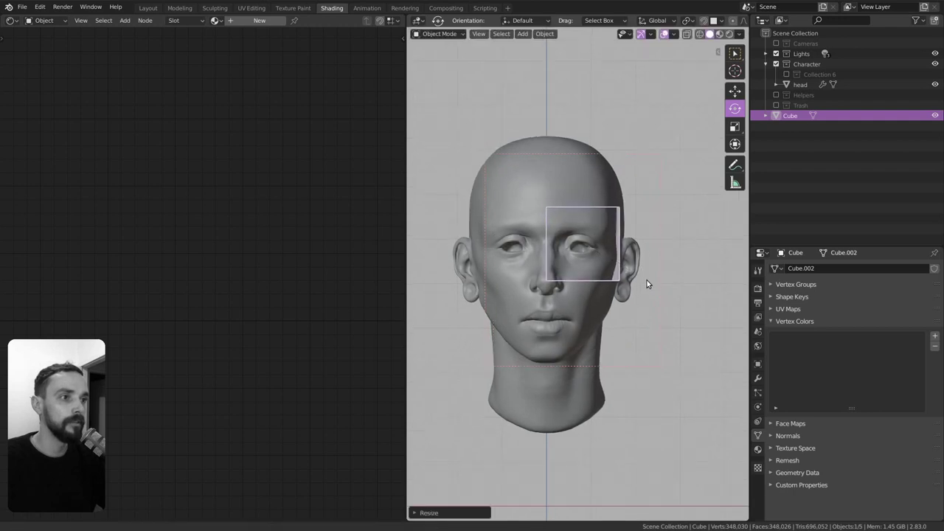
pyautogui.press('KP_5')
pyautogui.press('g')
pyautogui.click(649, 284)
pyautogui.scroll(-3, 647, 291)
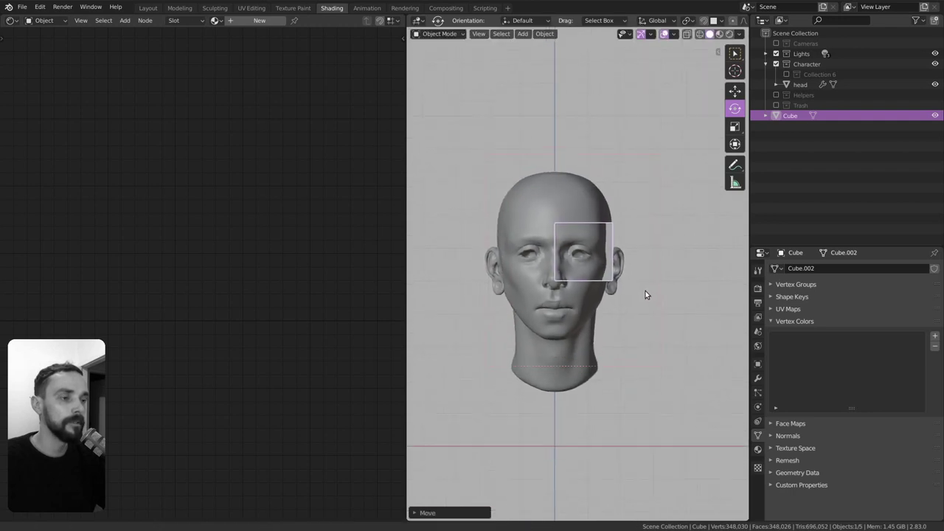
pyautogui.moveTo(647, 293); pyautogui.dragTo(601, 327, button='middle')
# Step: Read the cube's scale in the sidebar, about 0.177 m wide, leaving it unchanged
pyautogui.press('n')
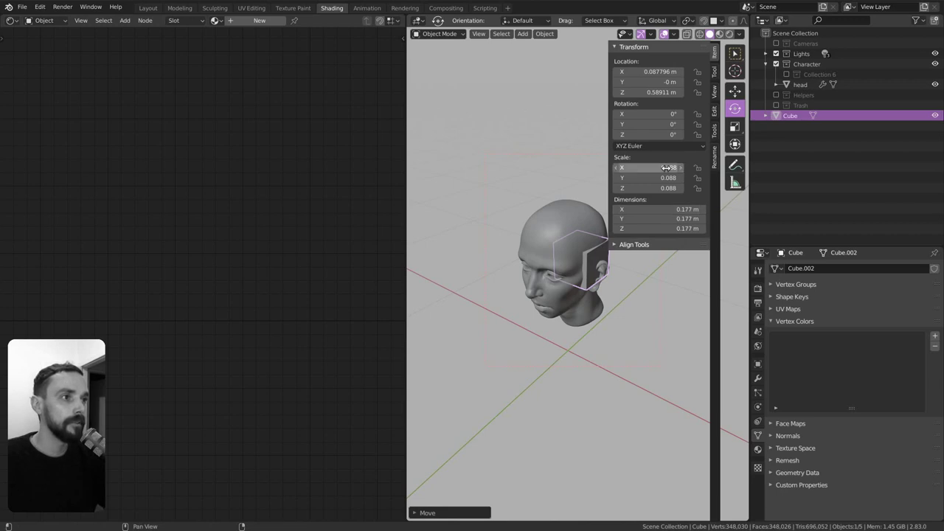
pyautogui.click(651, 169)
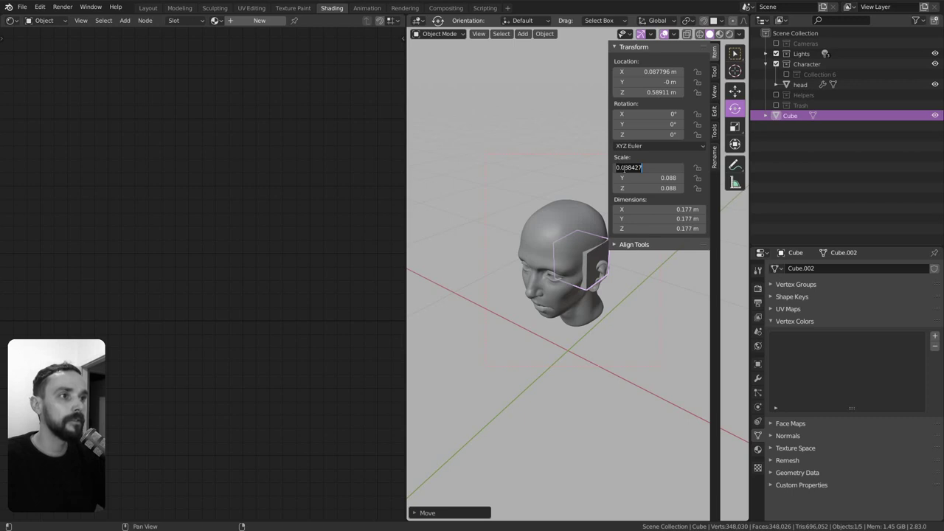
pyautogui.press('Return')
pyautogui.moveTo(630, 317)
pyautogui.mouseDown(button='middle')
pyautogui.moveTo(634, 308)
pyautogui.moveTo(618, 293)
pyautogui.moveTo(640, 182)
pyautogui.mouseUp(button='middle')
pyautogui.moveTo(581, 325); pyautogui.dragTo(601, 331, button='middle')
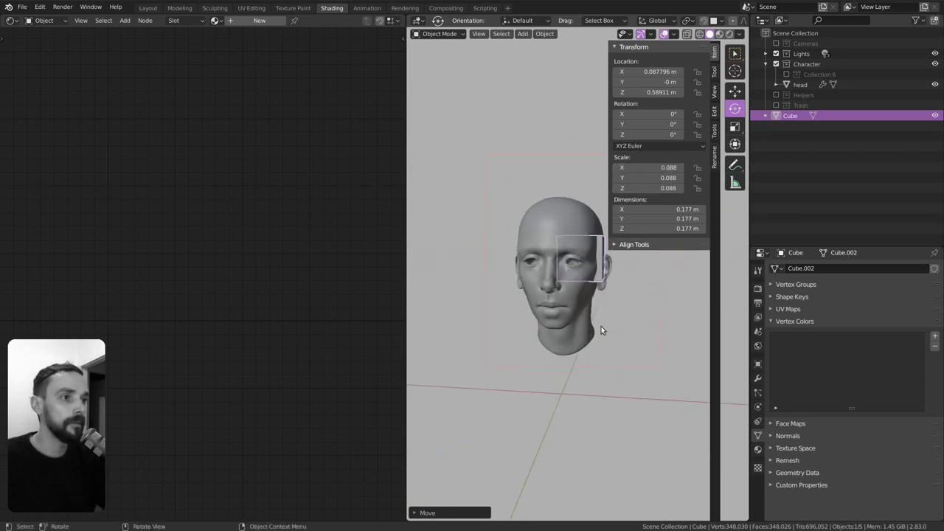
# Step: Delete the measuring cube and reselect the head
pyautogui.press('x')
pyautogui.click(593, 313)
pyautogui.click(583, 295)
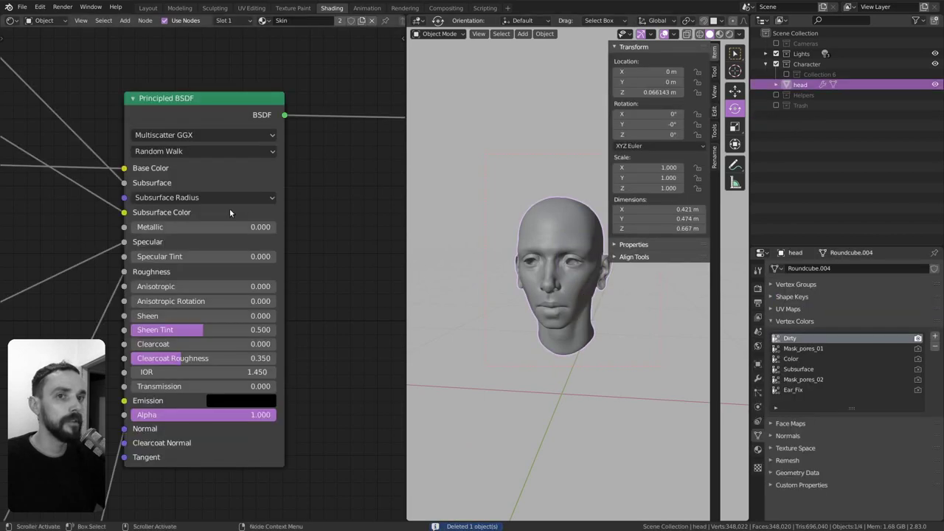
pyautogui.click(212, 197)
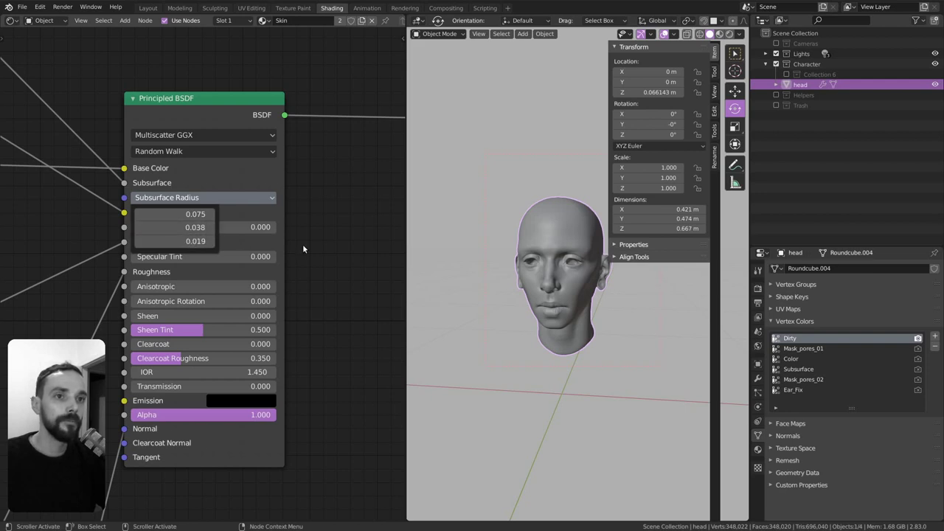
pyautogui.scroll(-2, 326, 231)
pyautogui.scroll(1, 325, 243)
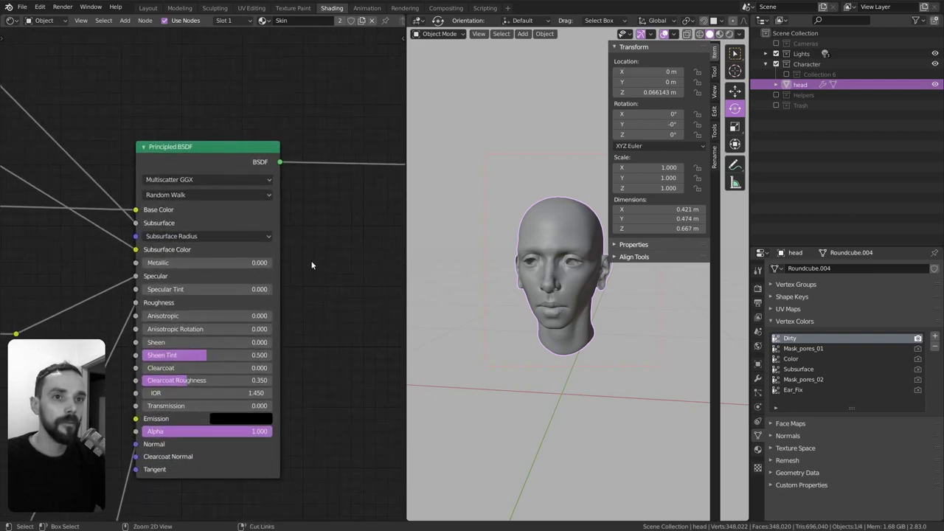
pyautogui.moveTo(281, 220); pyautogui.dragTo(282, 213, button='middle')
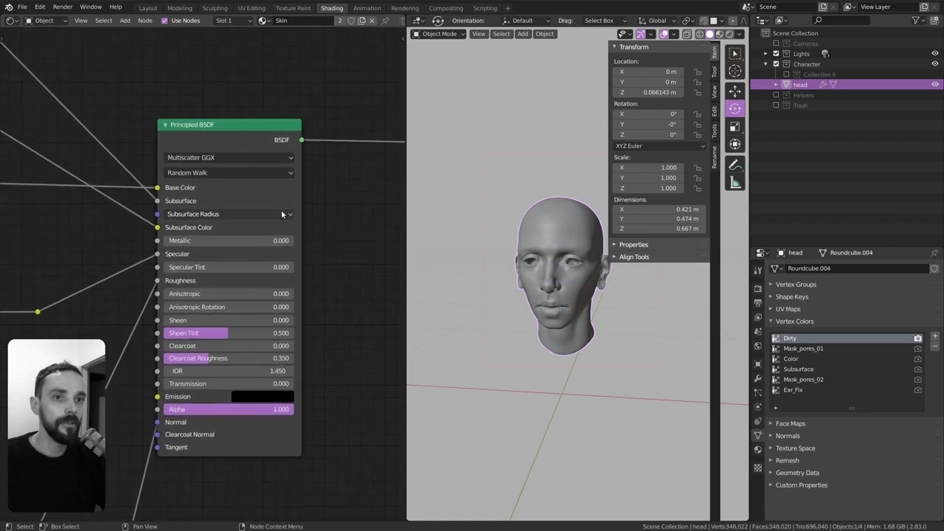
pyautogui.keyDown('shift'); pyautogui.scroll(-3, 317, 233); pyautogui.keyUp('shift')
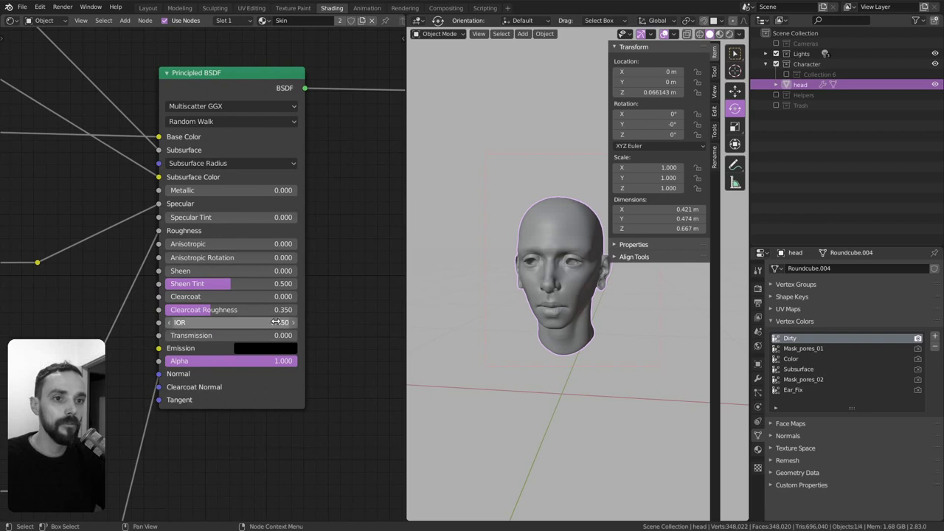
pyautogui.moveTo(306, 303); pyautogui.dragTo(296, 299, button='middle')
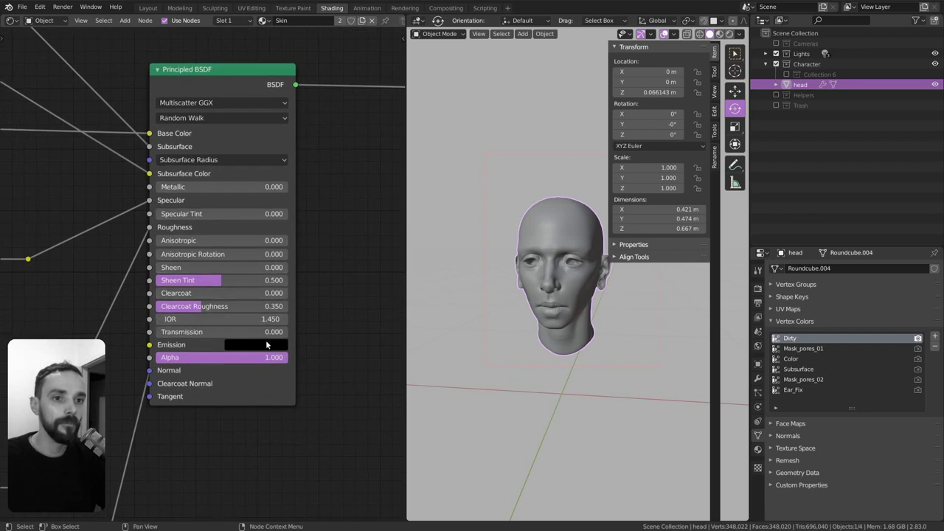
pyautogui.keyDown('shift'); pyautogui.scroll(1, 324, 254); pyautogui.keyUp('shift')
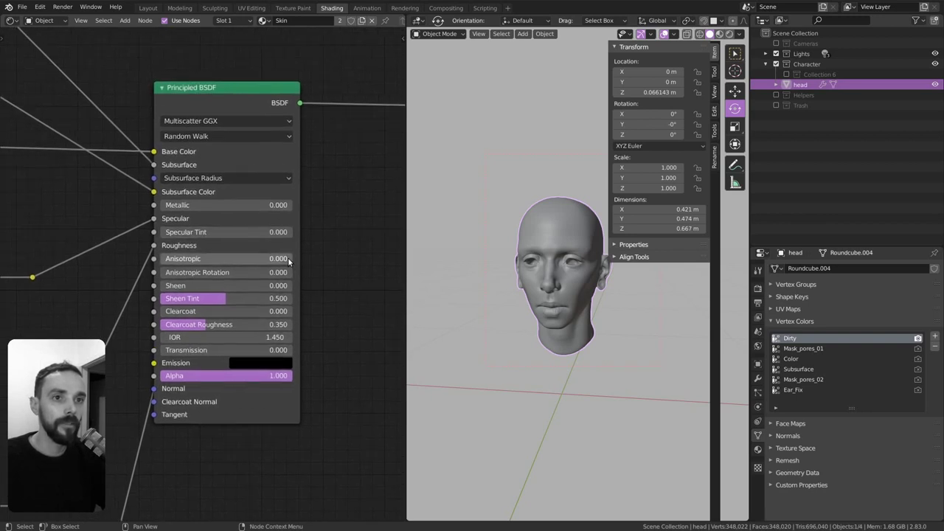
pyautogui.keyDown('ctrl'); pyautogui.scroll(1, 280, 243); pyautogui.keyUp('ctrl')
pyautogui.scroll(-2, 286, 231)
pyautogui.scroll(-1, 276, 263)
pyautogui.scroll(-1, 261, 300)
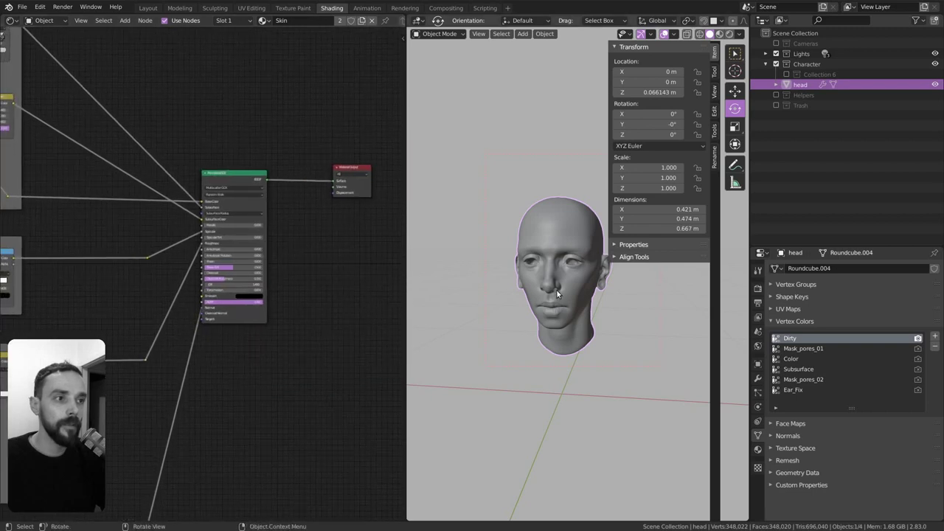
# Step: Preview through the camera, then enable Collection 6 to add the hair, ear plugs and collar
pyautogui.press('KP_0')
pyautogui.press('n')
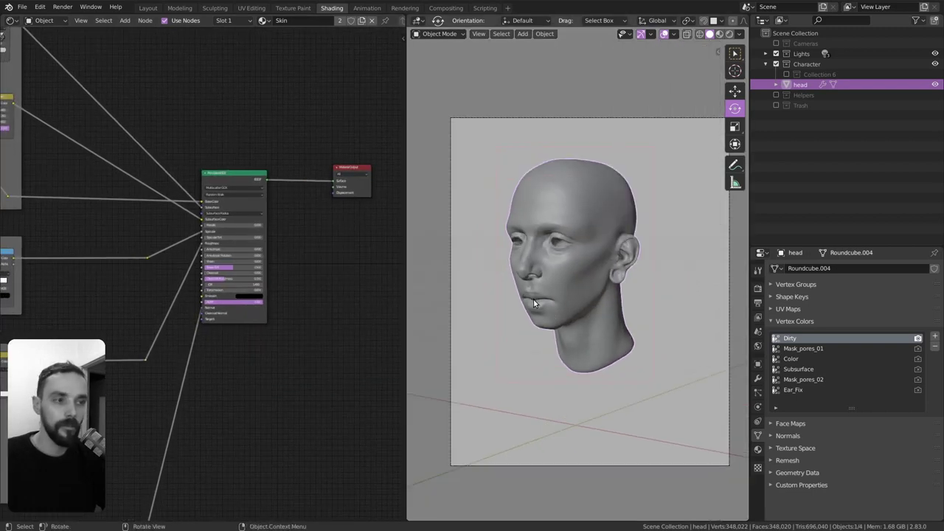
pyautogui.press('KP_0')
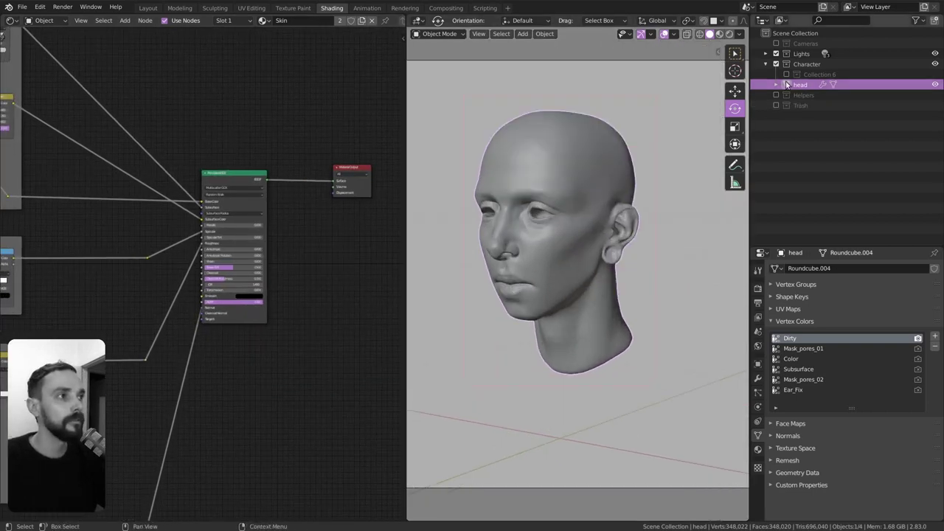
pyautogui.click(786, 74)
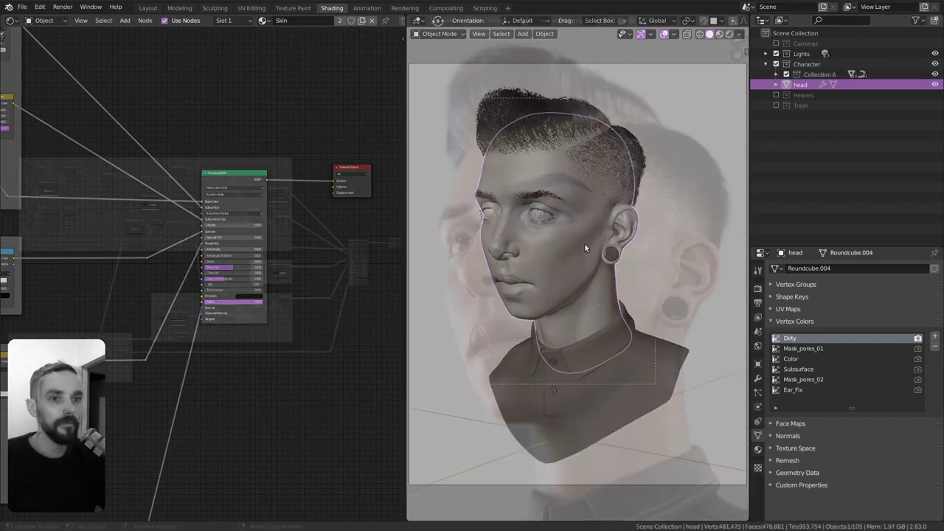